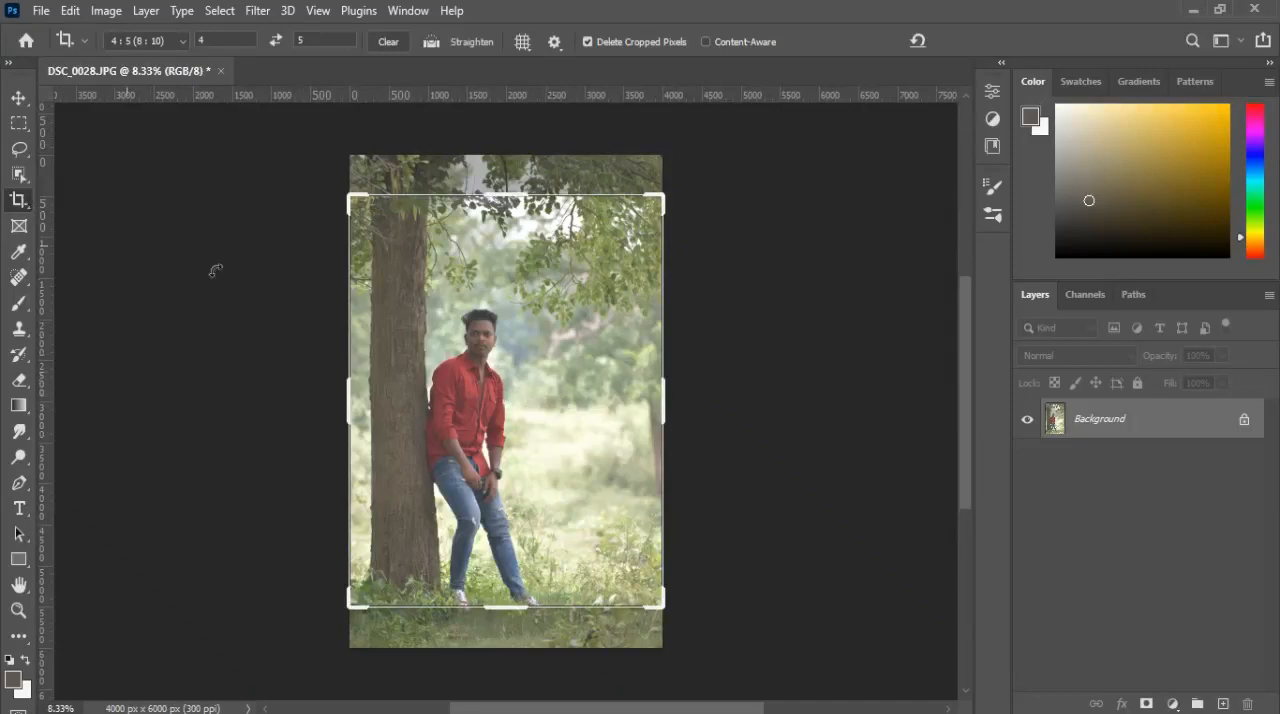
Step: Crop the photo to the 4:5 ratio, shifting the image slightly up so more grass remains below the man's feet
left_click(510, 378)
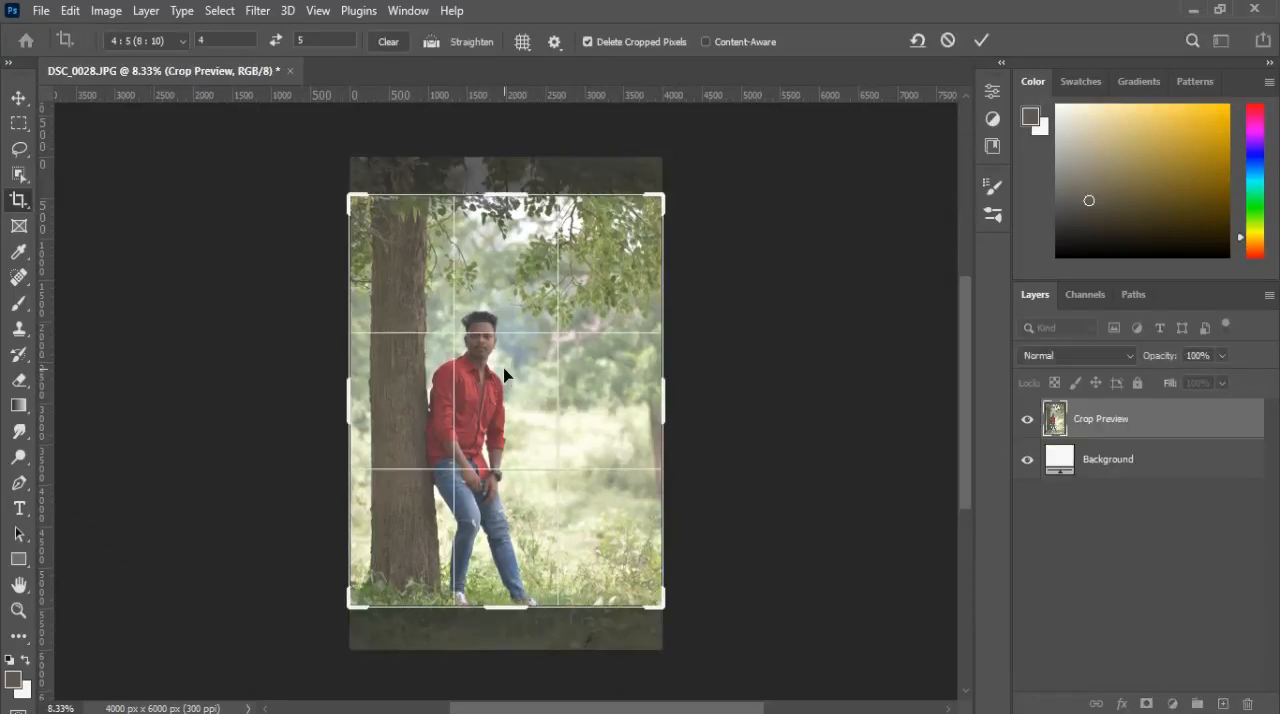
key("Up")
key("Up")
key("Up")
key("Up")
key("Up")
key("Up")
key("Up")
key("Up")
key("Up")
key("Up")
key("Up")
key("Up")
key("Up")
key("Up")
key("Up")
key("Up")
key("Up")
key("Up")
key("Up")
key("Up")
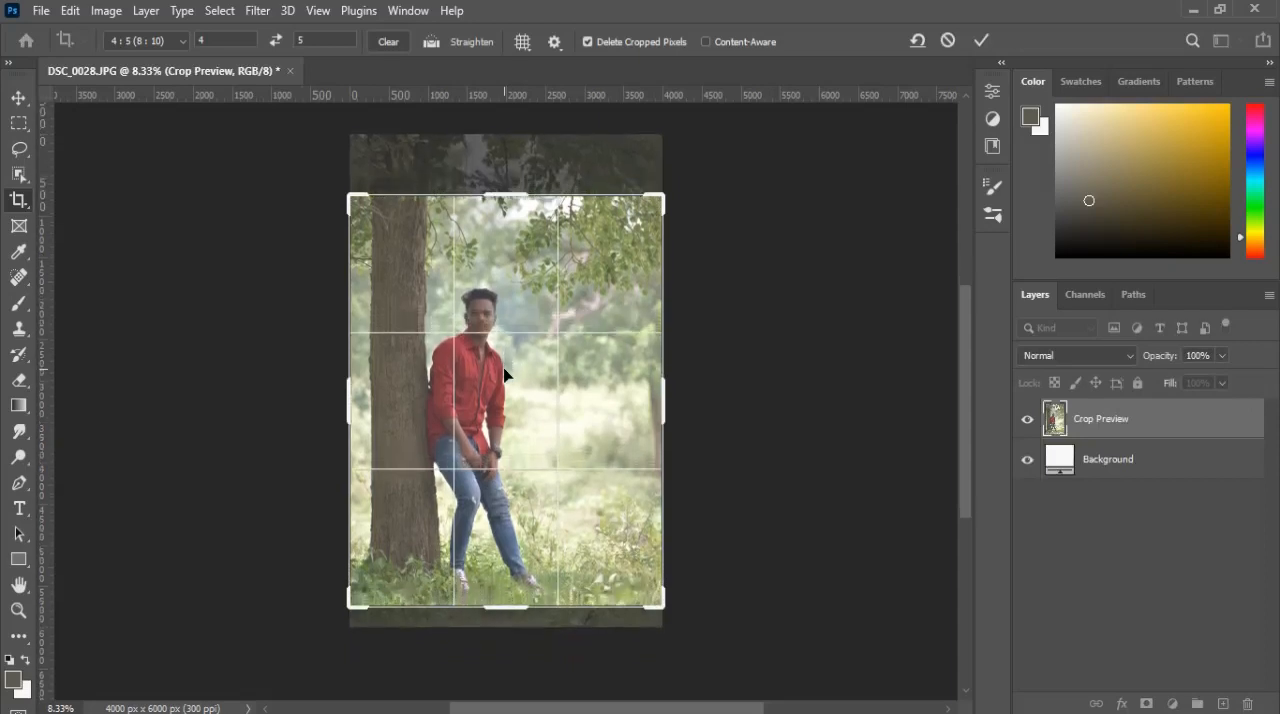
key("Return")
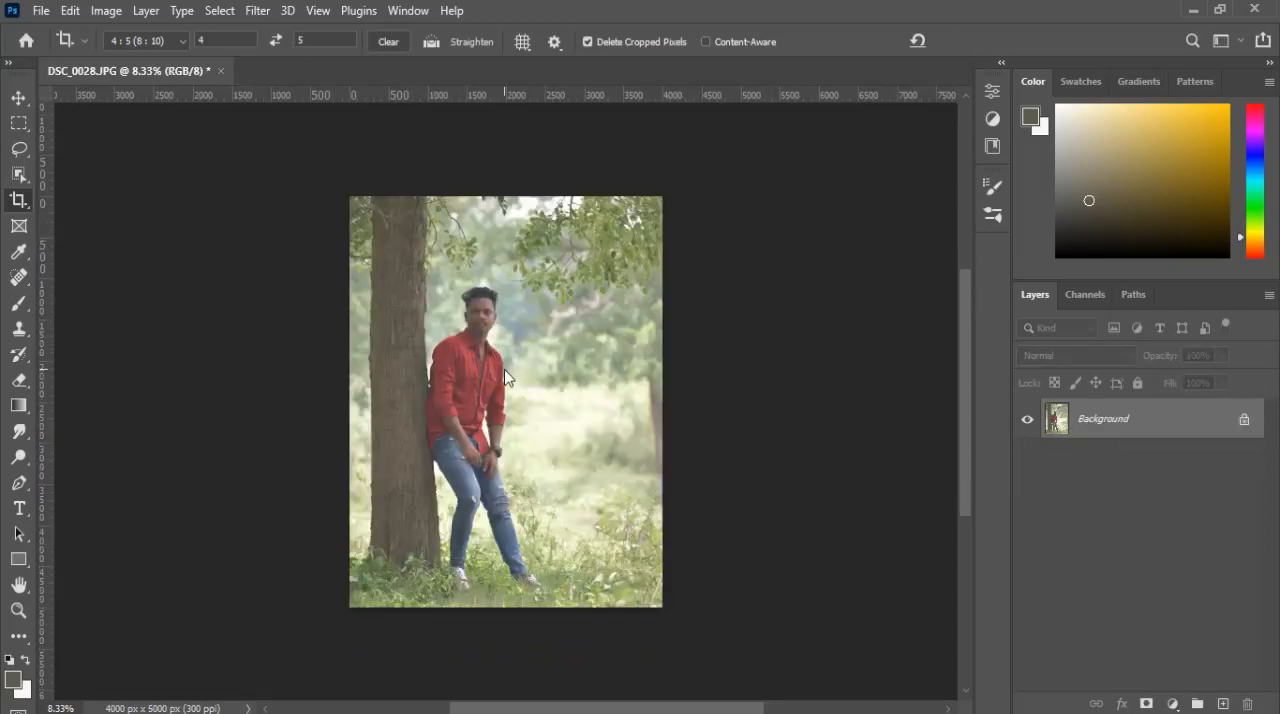
Step: Apply the Camera Raw Filter with Highlights -100, Shadows +100, Contrast +20 and Blacks -11
scroll(489, 394, "up", 2)
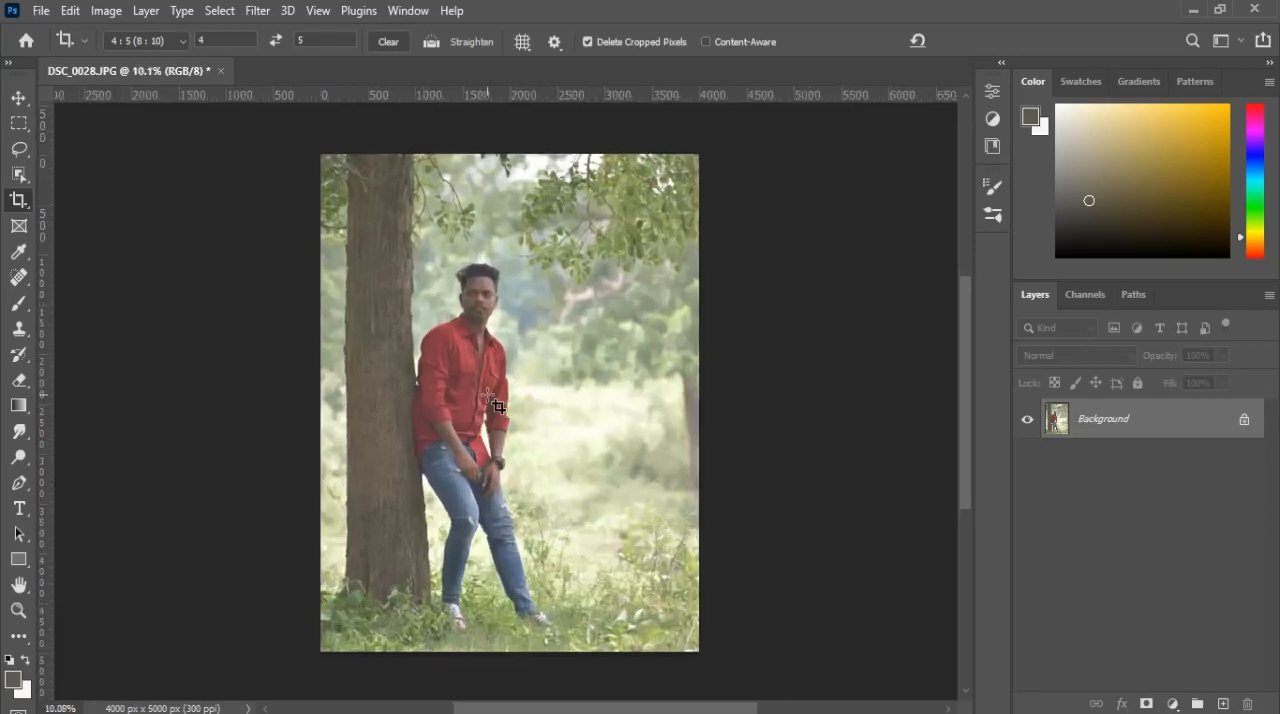
left_click(257, 11)
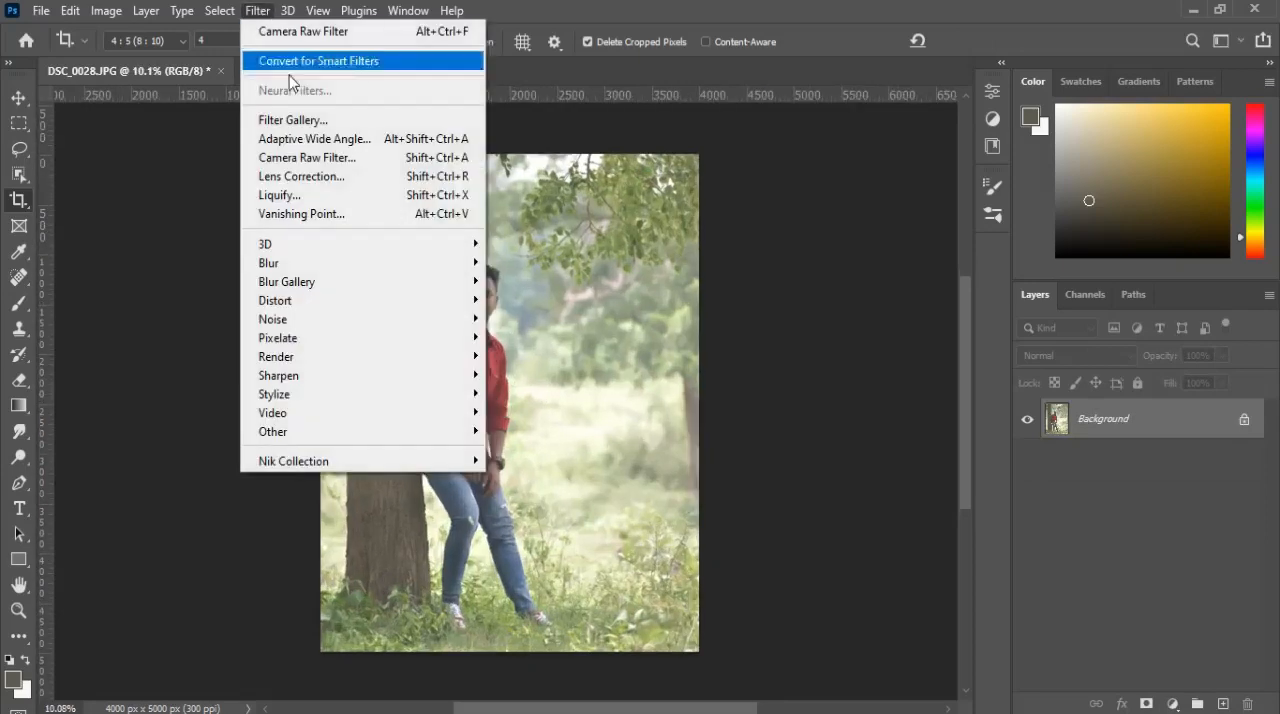
left_click(310, 160)
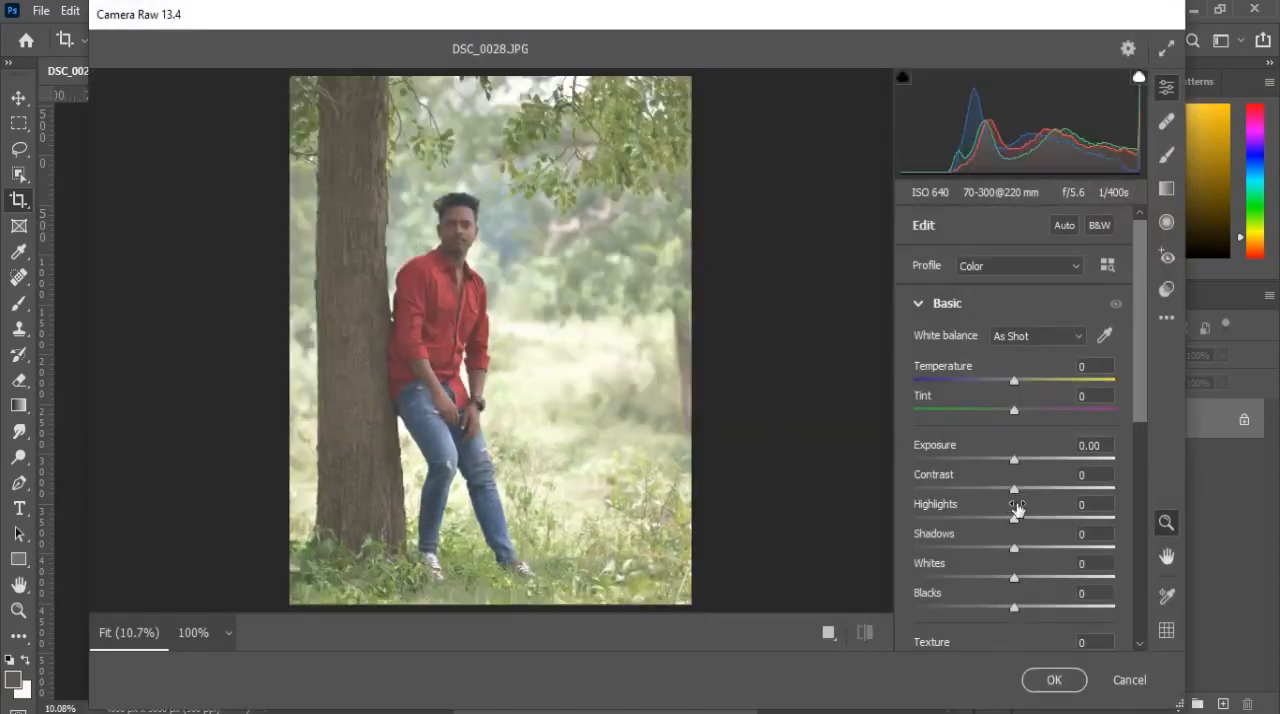
left_click_drag(1014, 519, 901, 515)
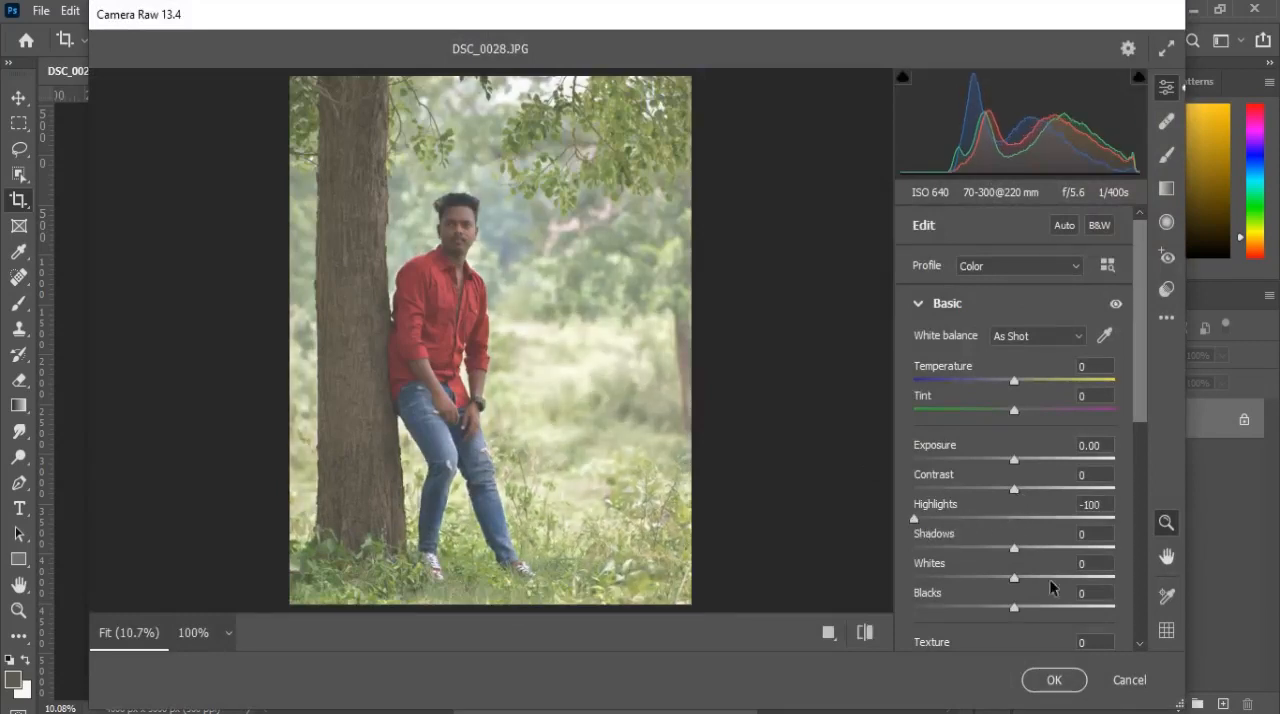
left_click_drag(1018, 551, 1144, 533)
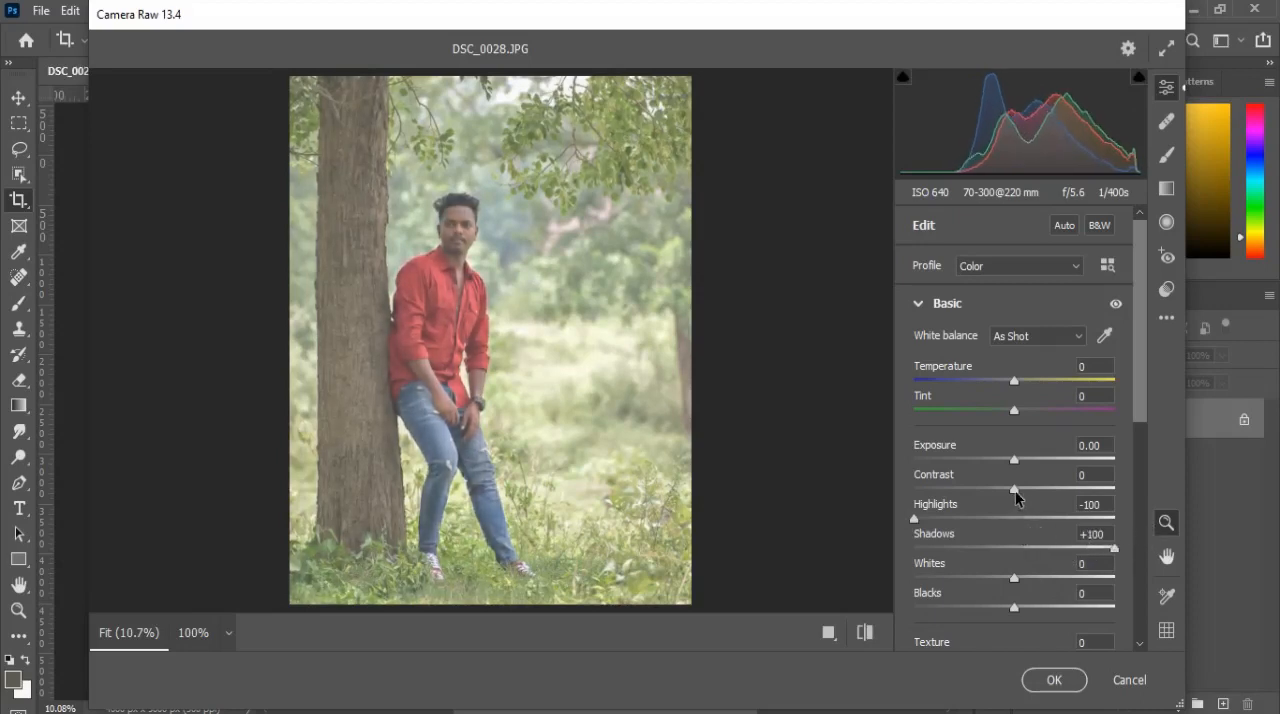
left_click_drag(1015, 489, 1034, 490)
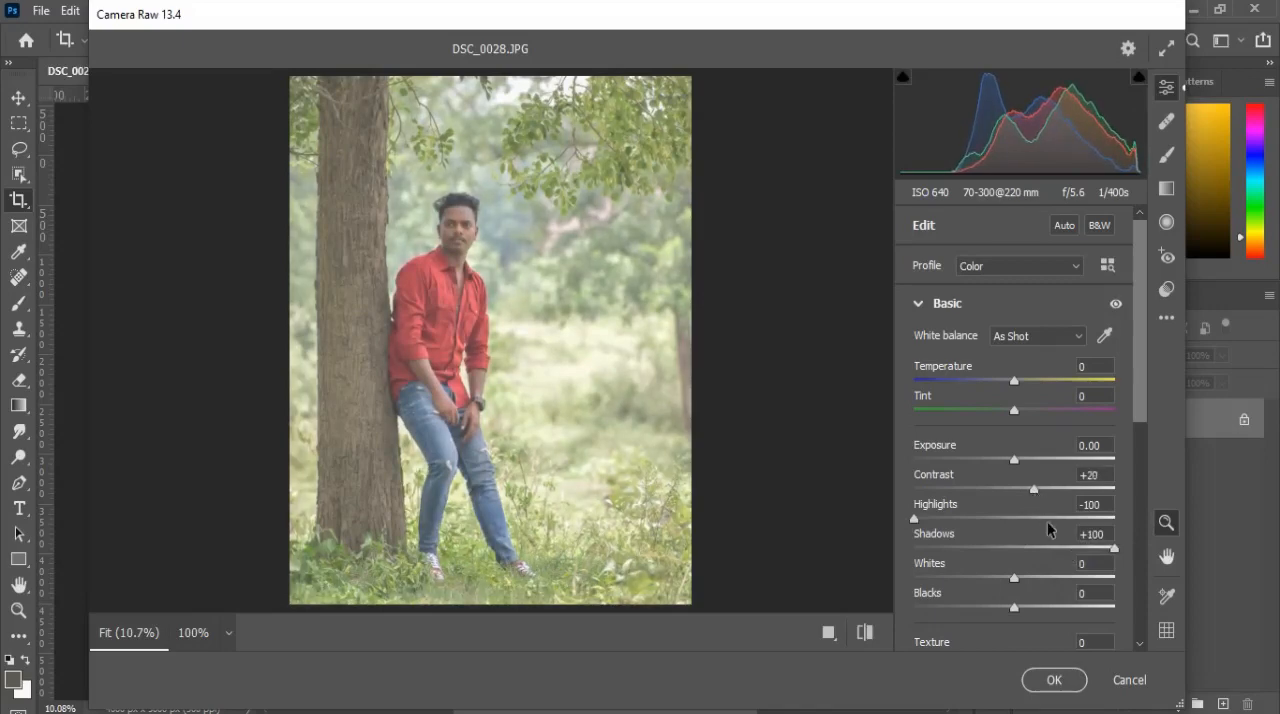
scroll(1047, 521, "down", 1)
mouse_move(1014, 561)
left_mouse_down()
mouse_move(983, 563)
mouse_move(966, 584)
mouse_move(1007, 579)
left_mouse_up()
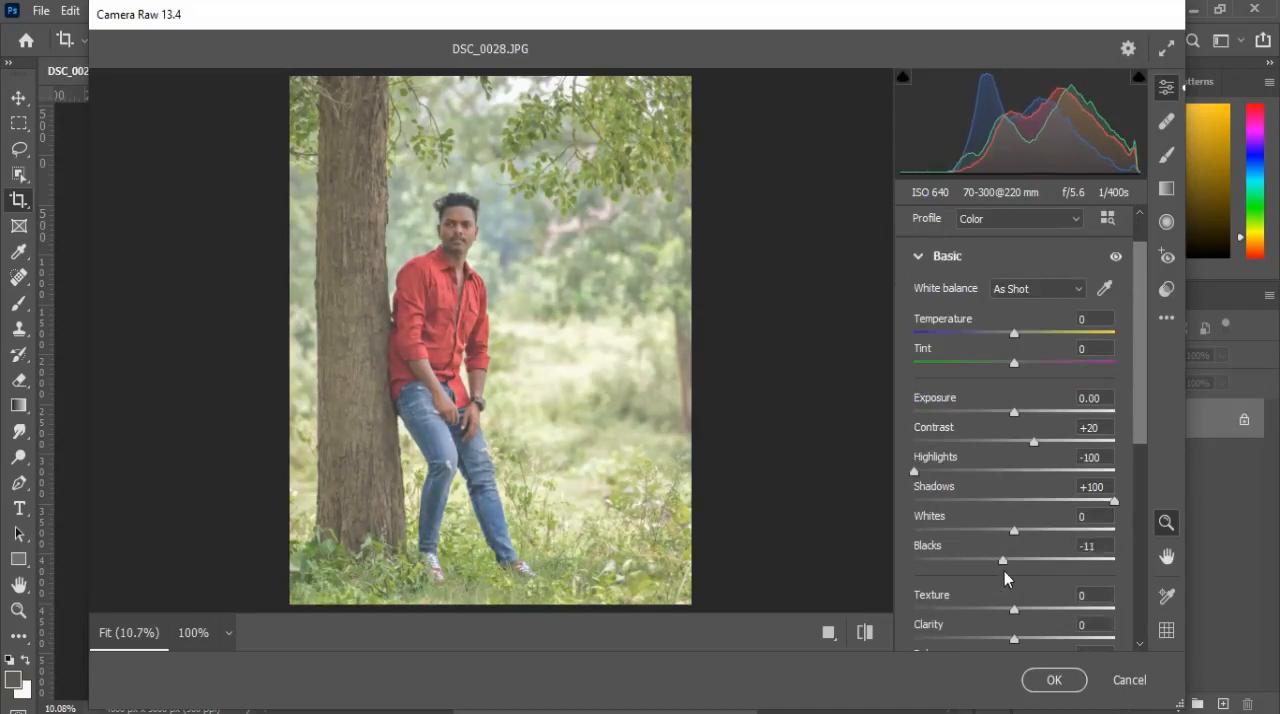
left_click(1054, 680)
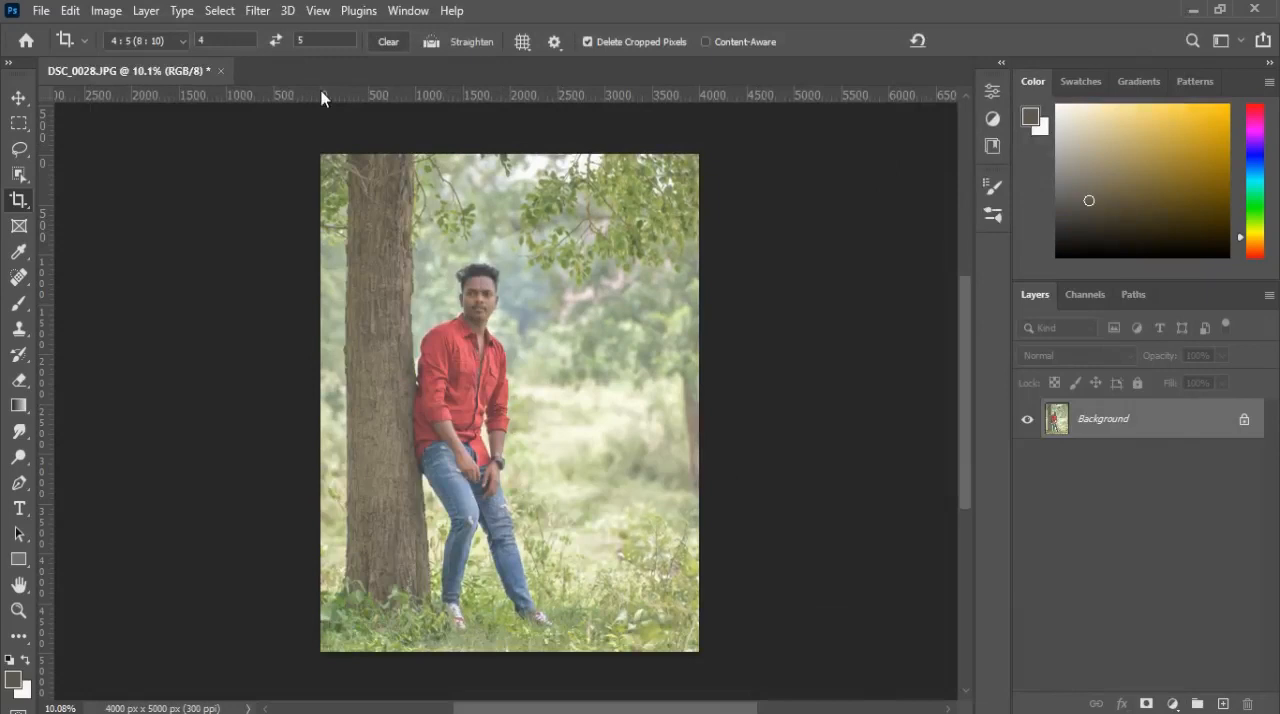
Step: Apply the Color Efex Pro 4 Contrast Color Range filter with Color 136°, Color Contrast 75% and Contrast 18%
left_click(273, 10)
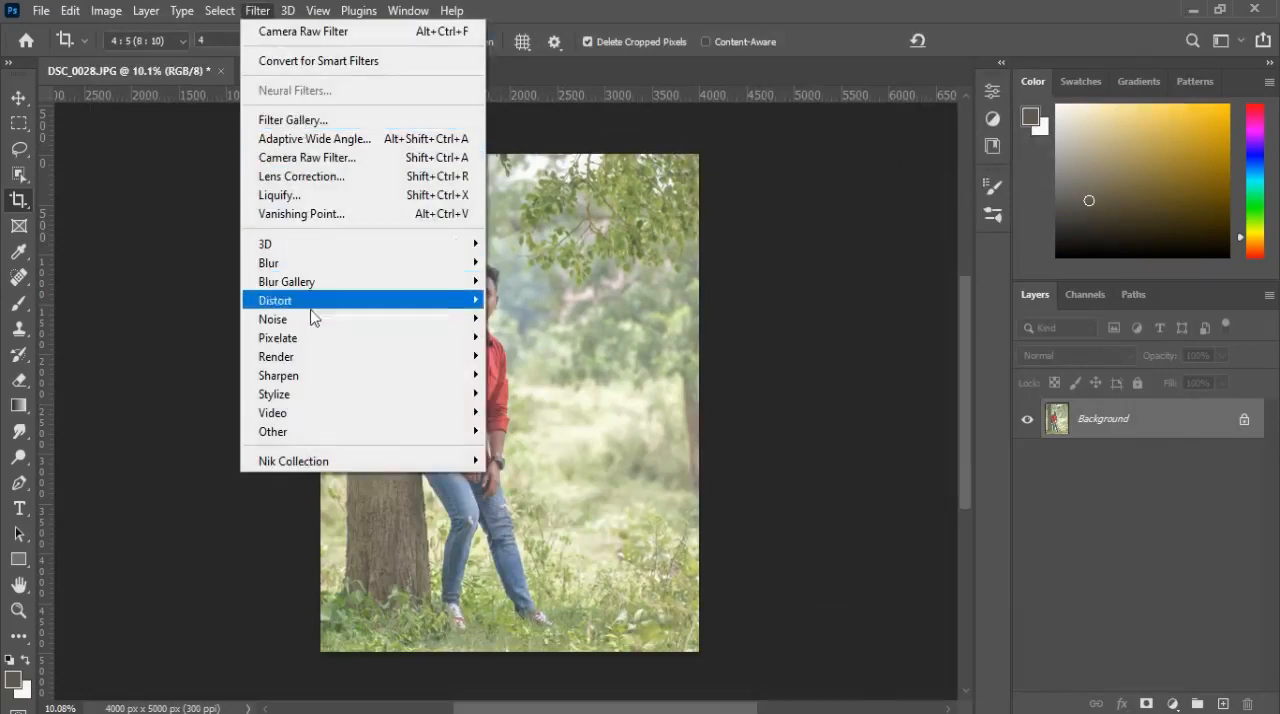
mouse_move(363, 460)
left_click(541, 479)
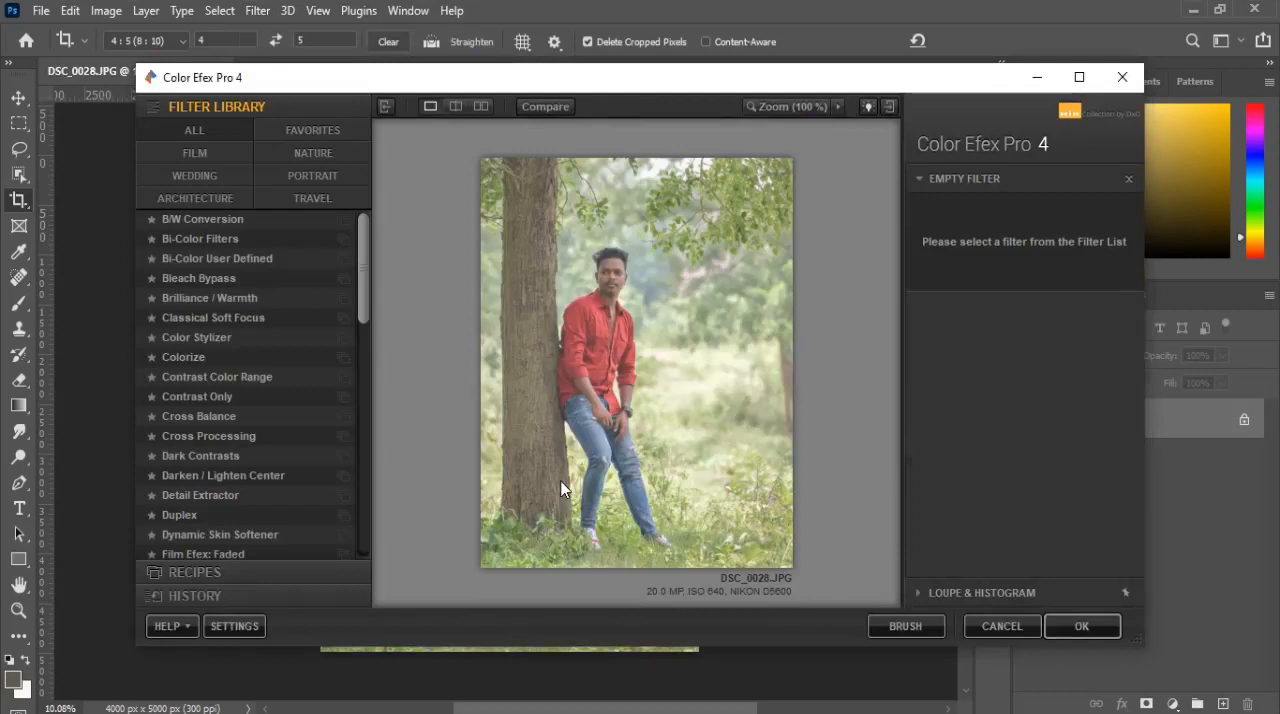
left_click(217, 377)
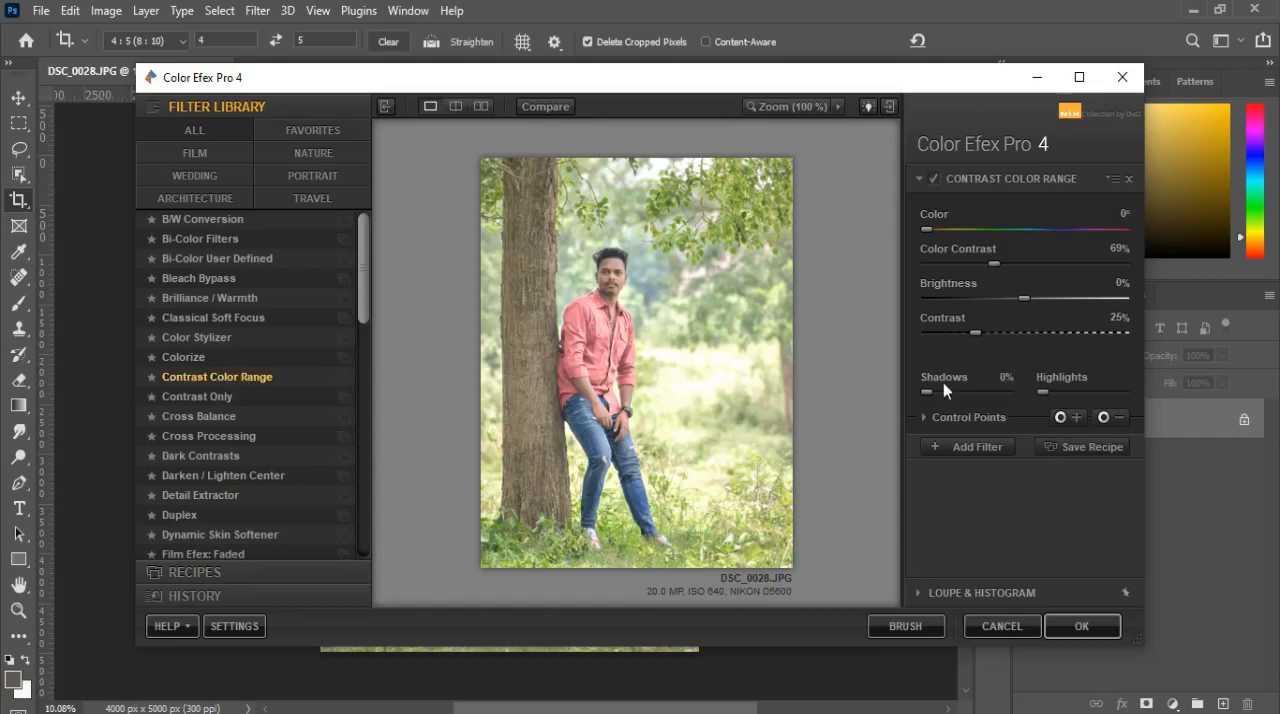
left_click_drag(972, 332, 936, 335)
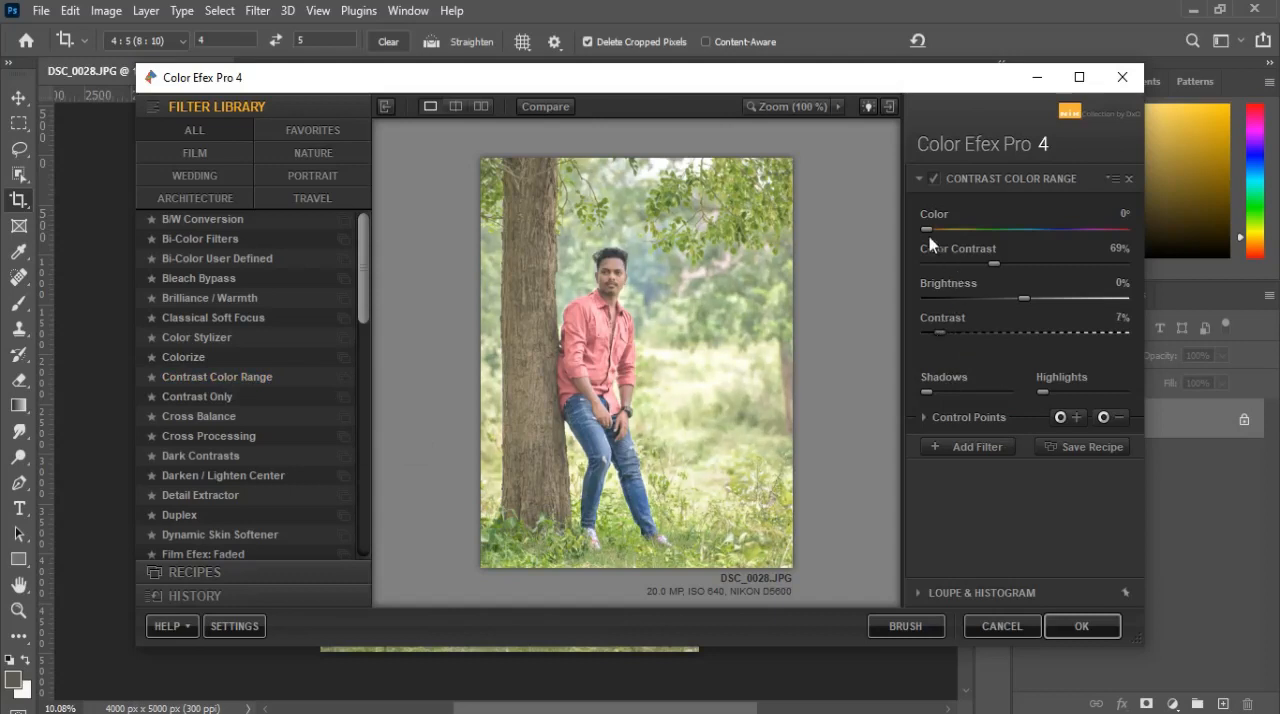
left_click_drag(943, 230, 1003, 226)
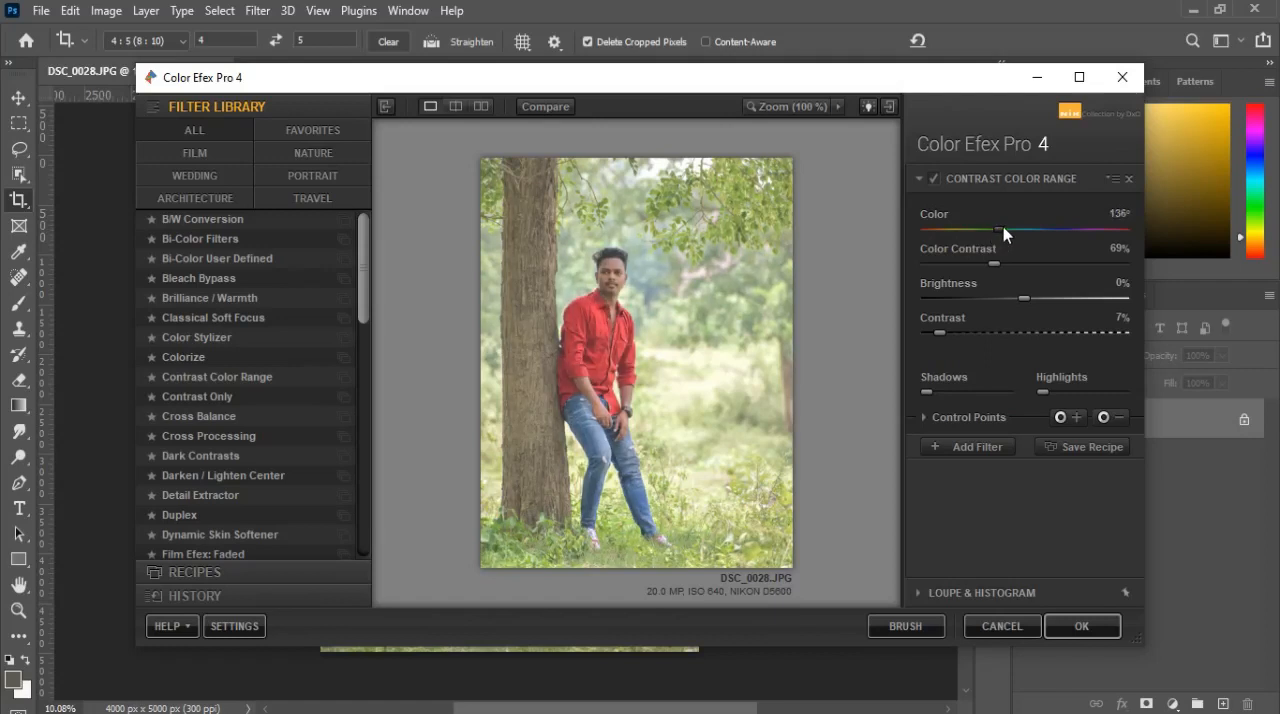
mouse_move(938, 333)
left_mouse_down()
mouse_move(972, 326)
mouse_move(914, 335)
mouse_move(953, 338)
left_mouse_up()
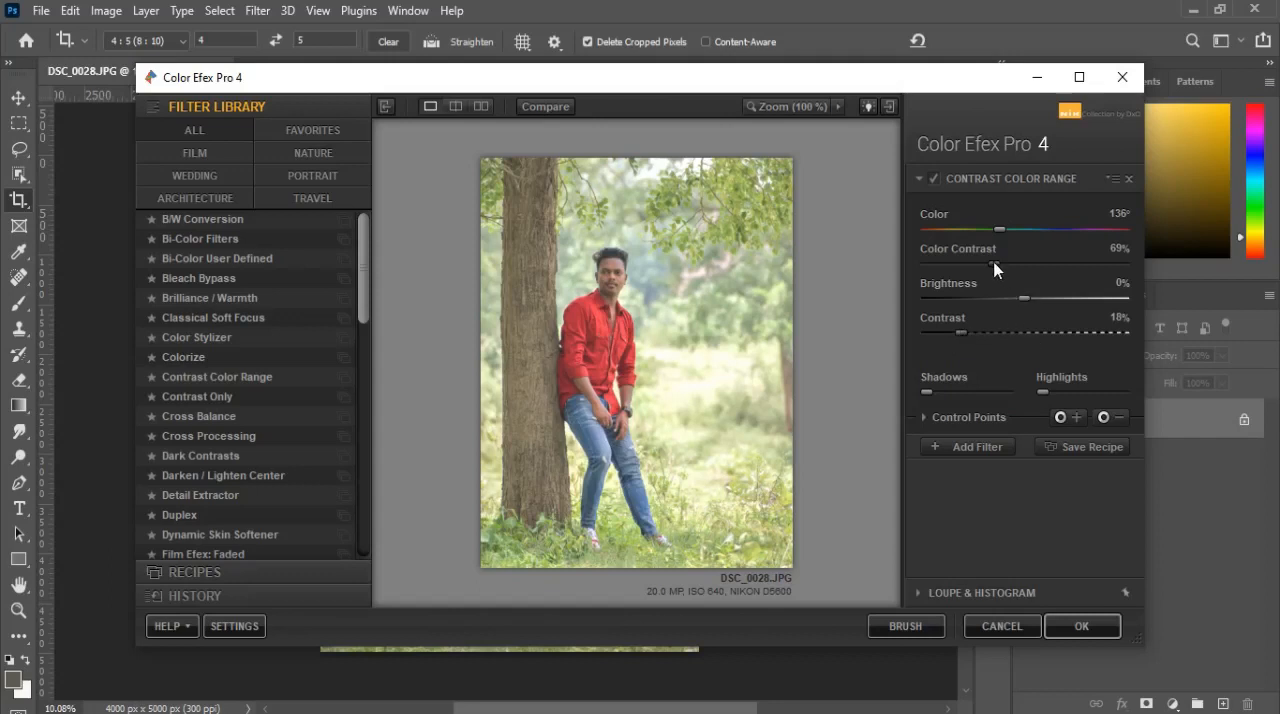
left_click_drag(1009, 262, 1002, 268)
left_click(1081, 626)
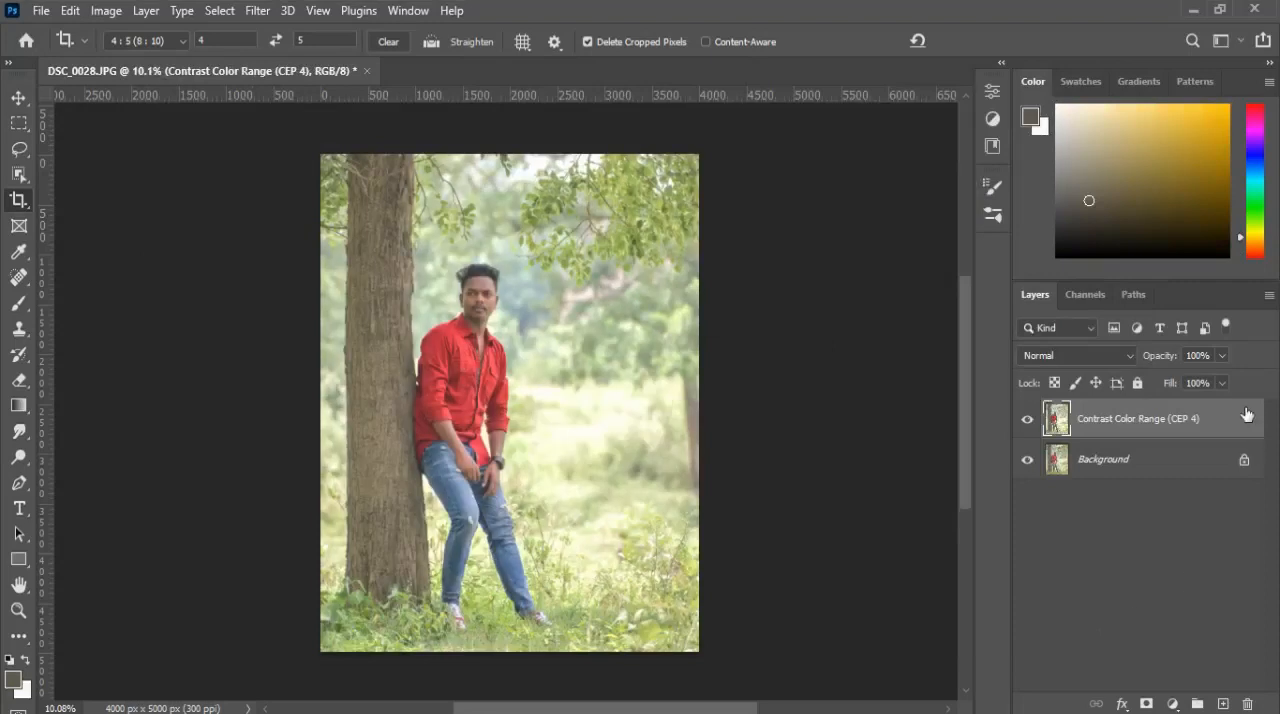
Step: Duplicate the Contrast Color Range layer twice and hide the topmost copy
left_click_drag(1246, 413, 1222, 704)
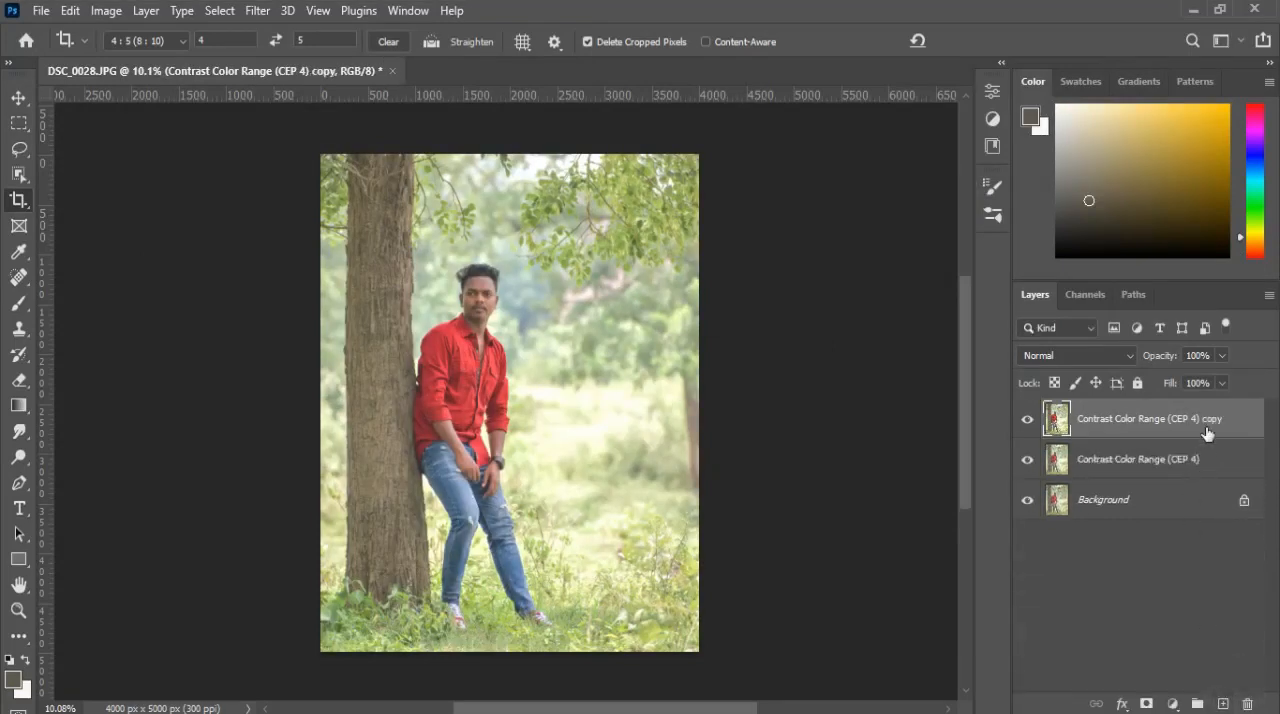
left_click_drag(1207, 432, 1222, 704)
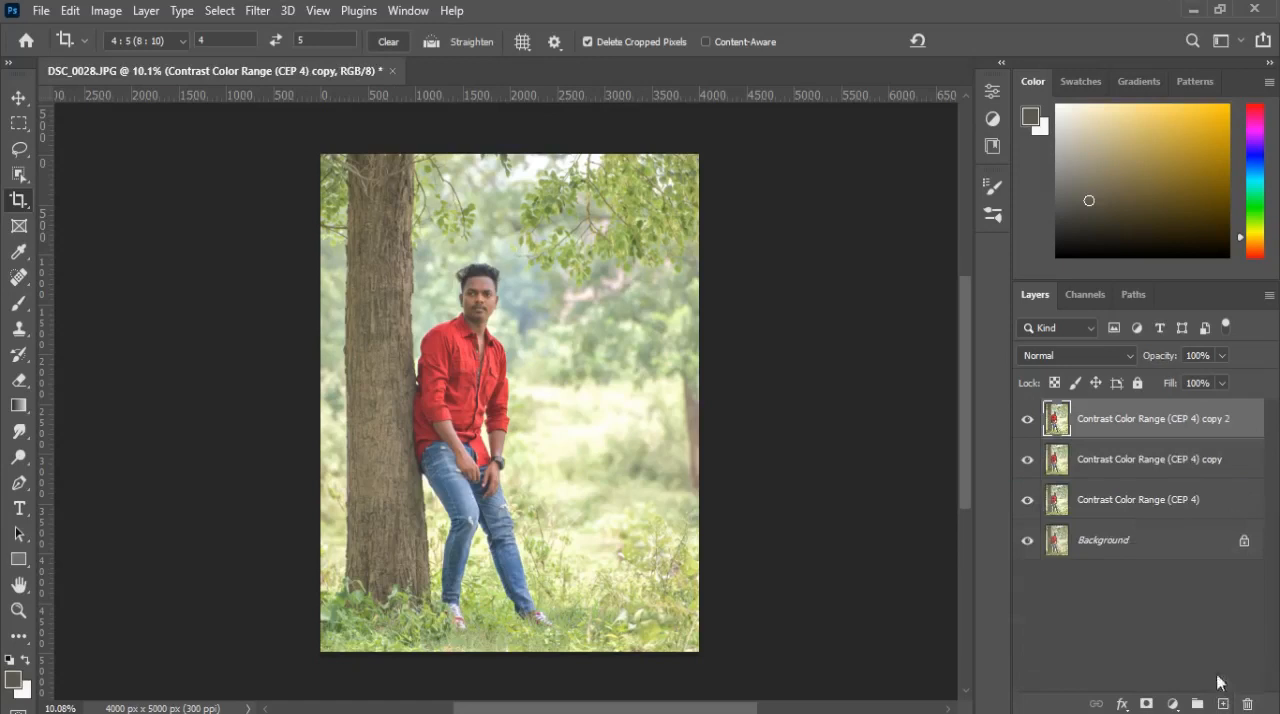
left_click(1028, 420)
Step: Apply a Gaussian Blur with a 2-pixel radius to the Contrast Color Range (CEP 4) copy layer
left_click(1105, 462)
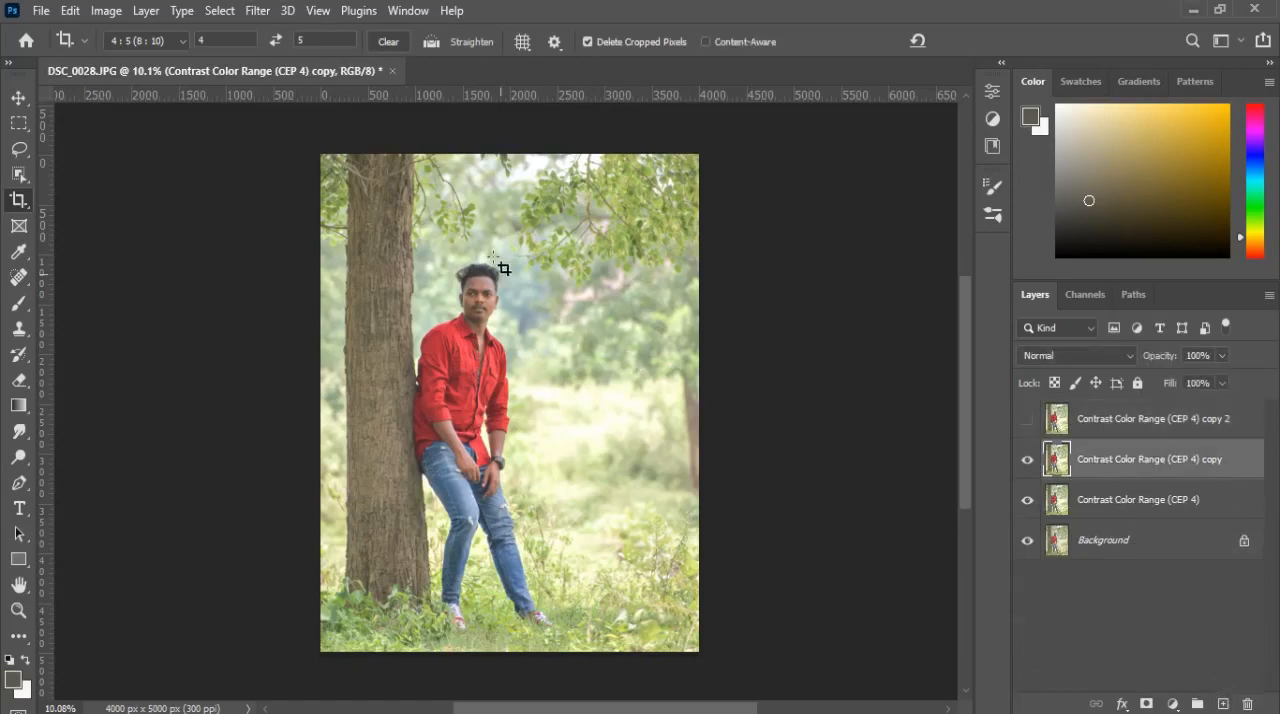
left_click(257, 10)
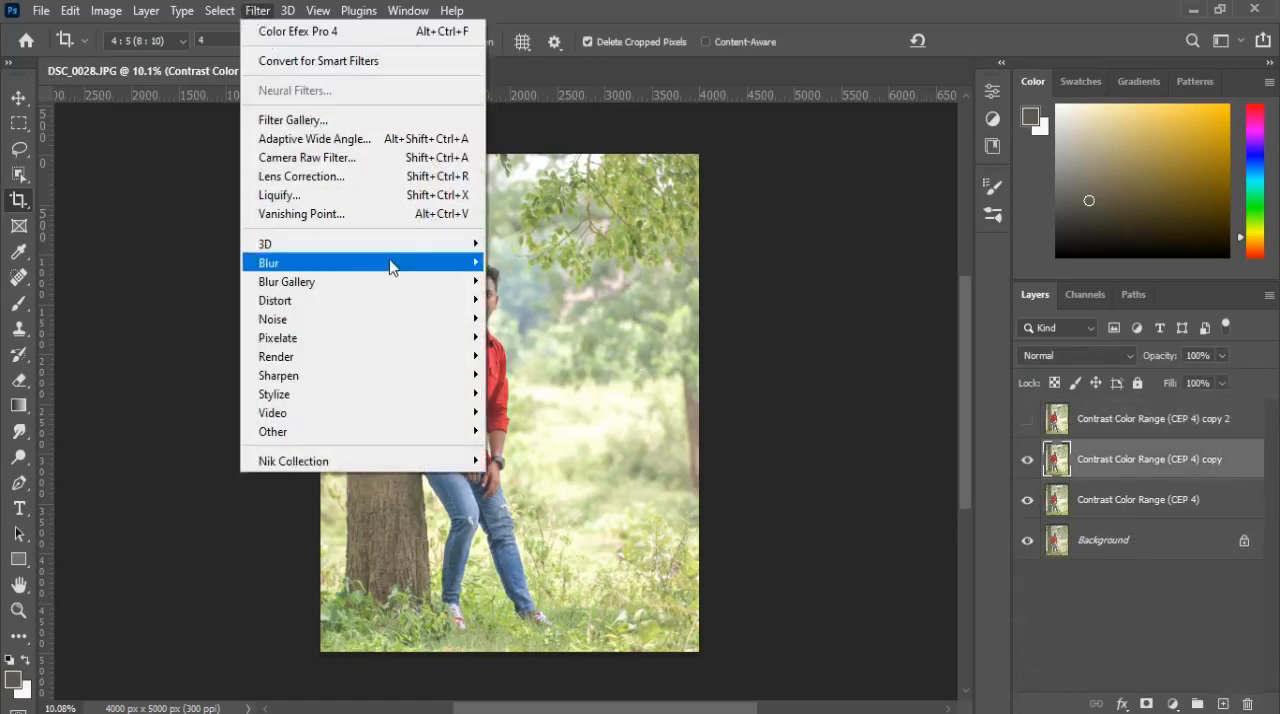
mouse_move(396, 272)
left_click(531, 340)
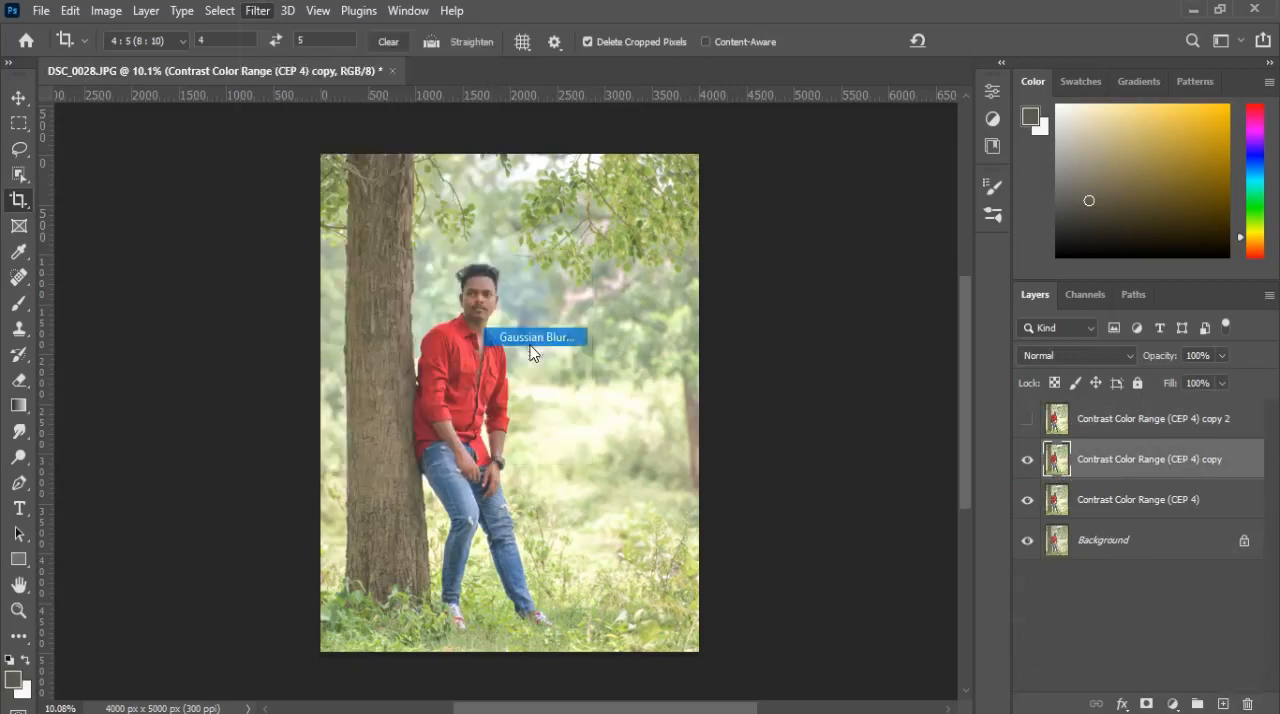
type("2")
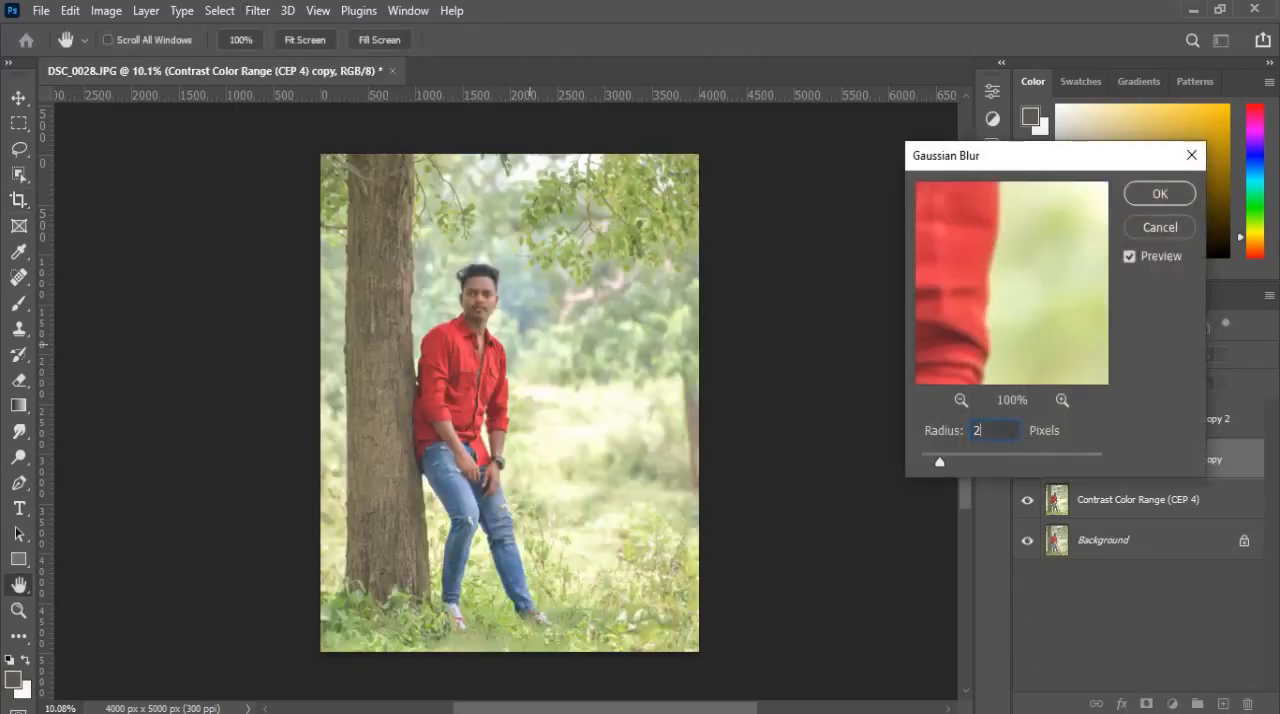
left_click(1160, 194)
key("c")
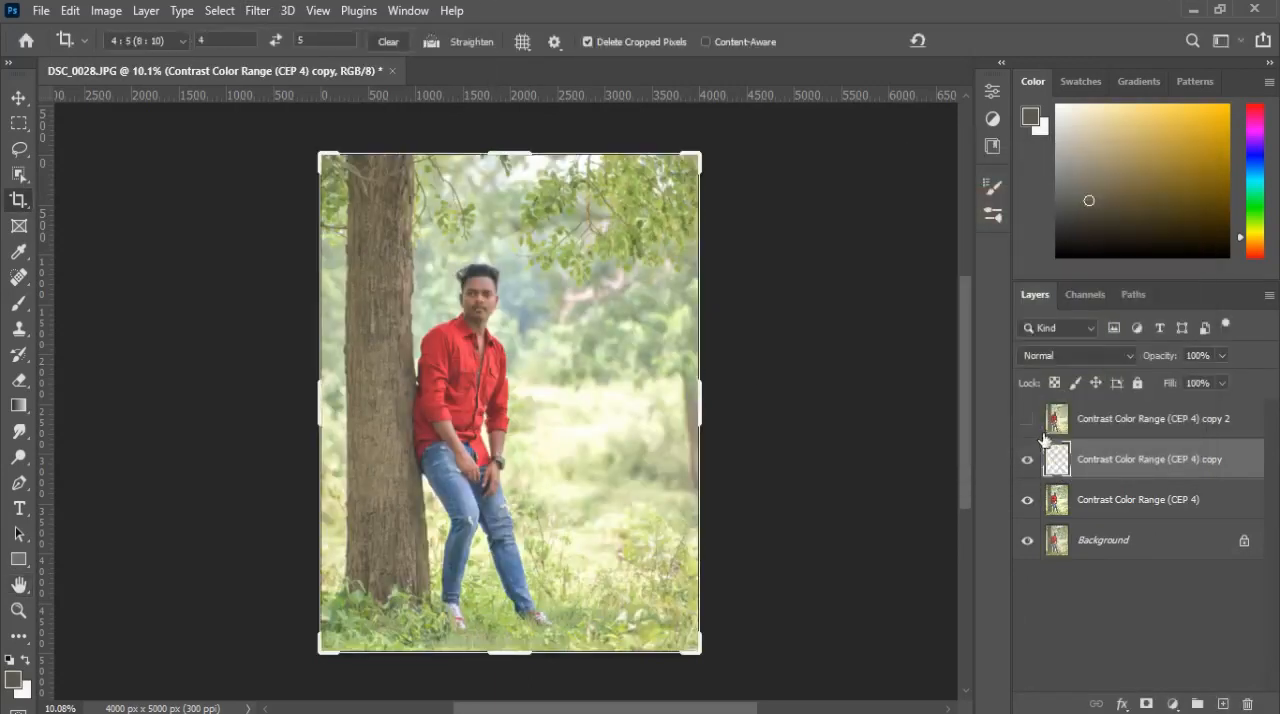
Step: On the visible top copy, use Apply Image with the blurred copy as source layer and Subtract blending, and set its blend mode to Linear Light
left_click(1128, 420)
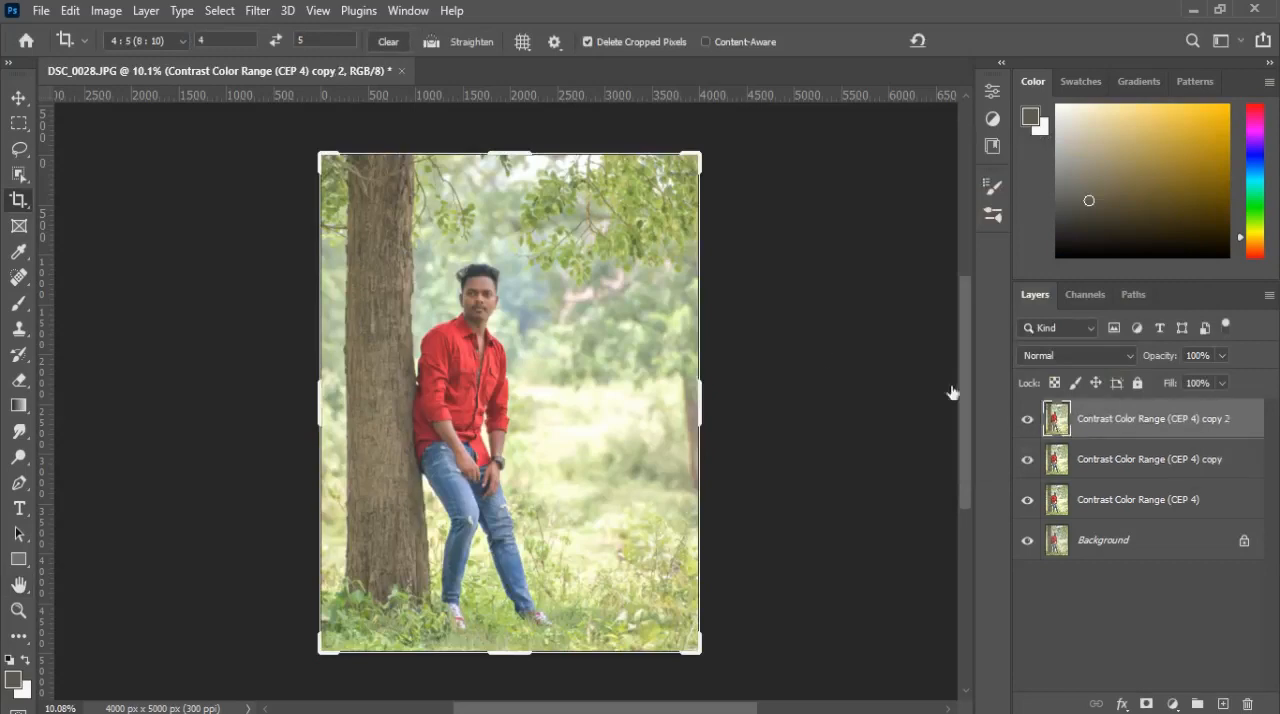
left_click(106, 11)
left_click(174, 302)
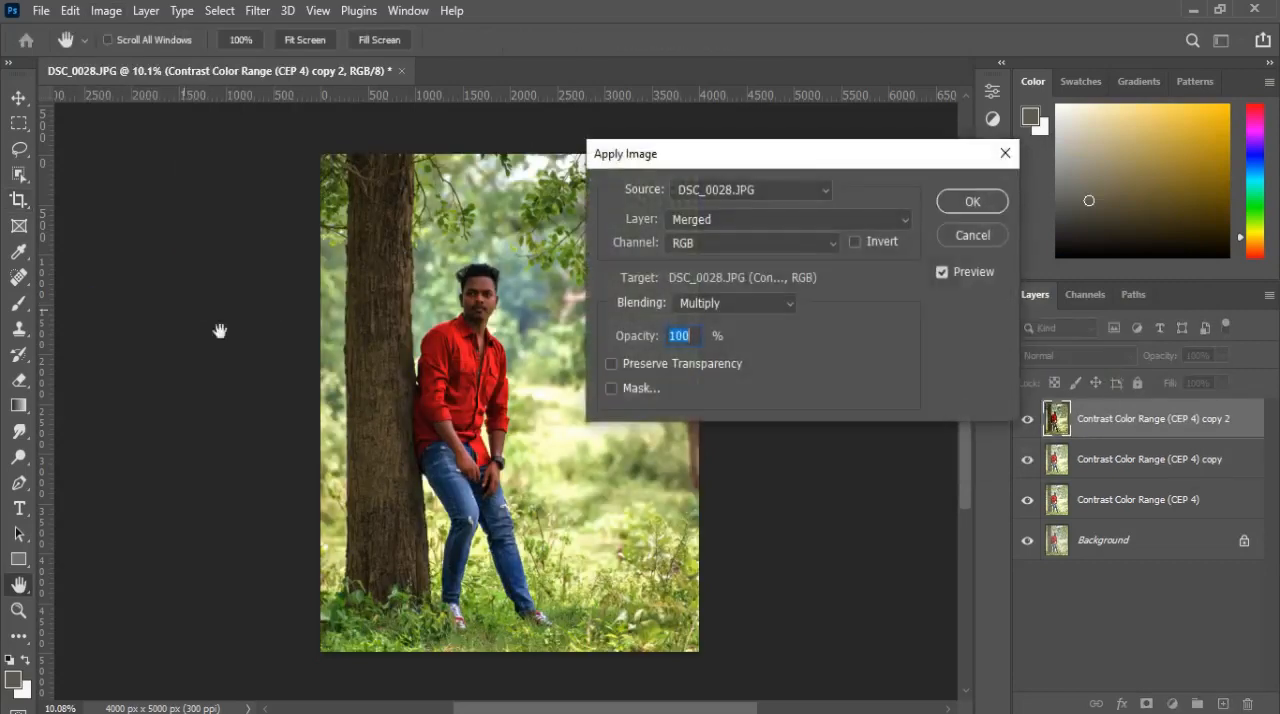
left_click(756, 305)
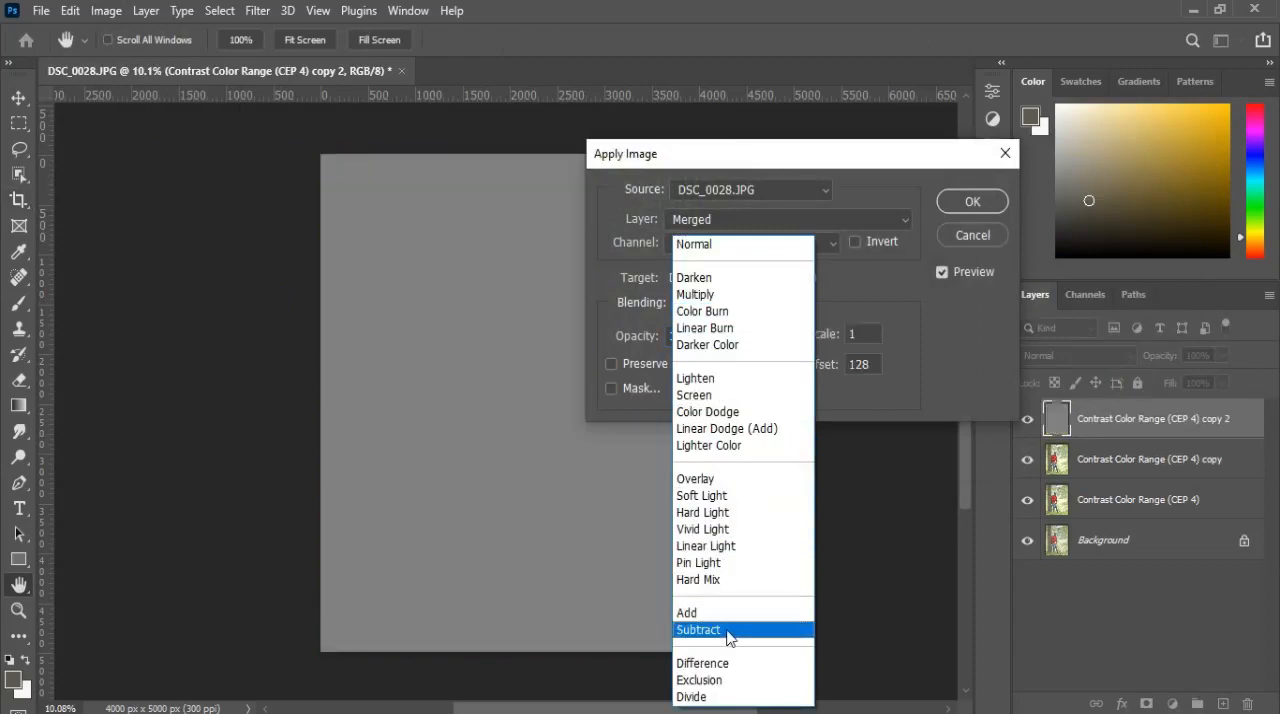
left_click(728, 632)
left_click(818, 220)
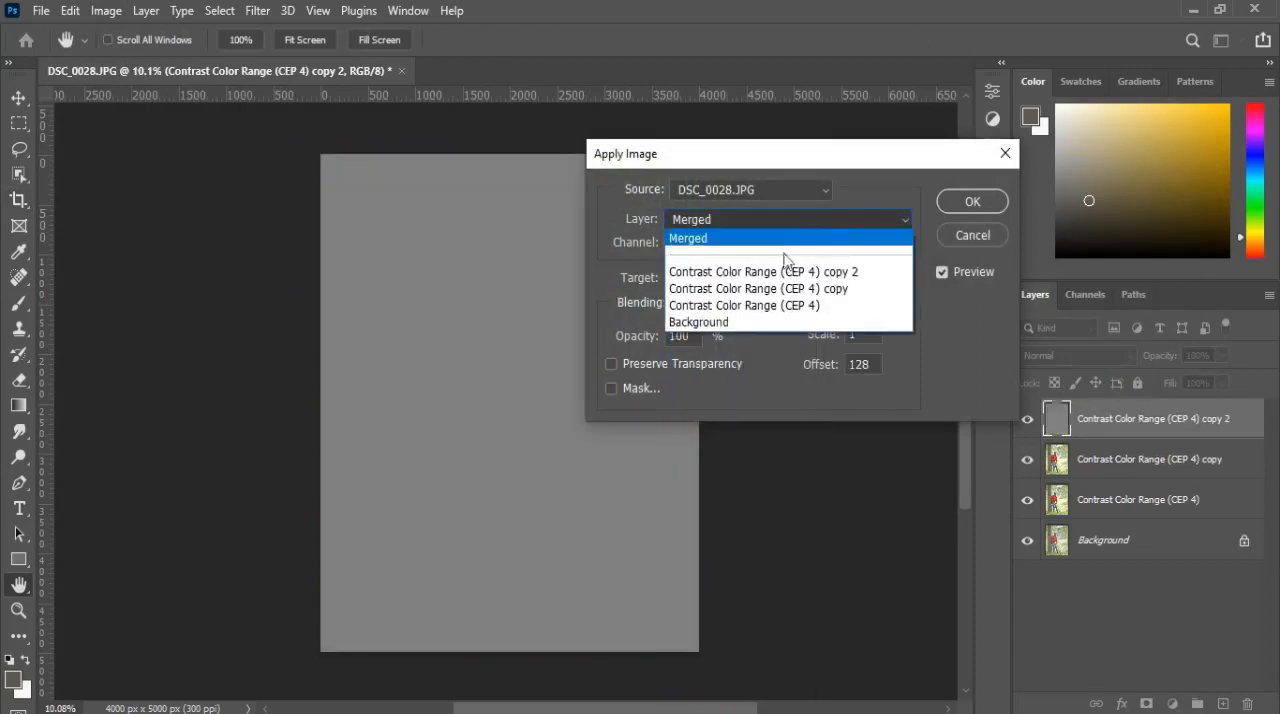
left_click(773, 290)
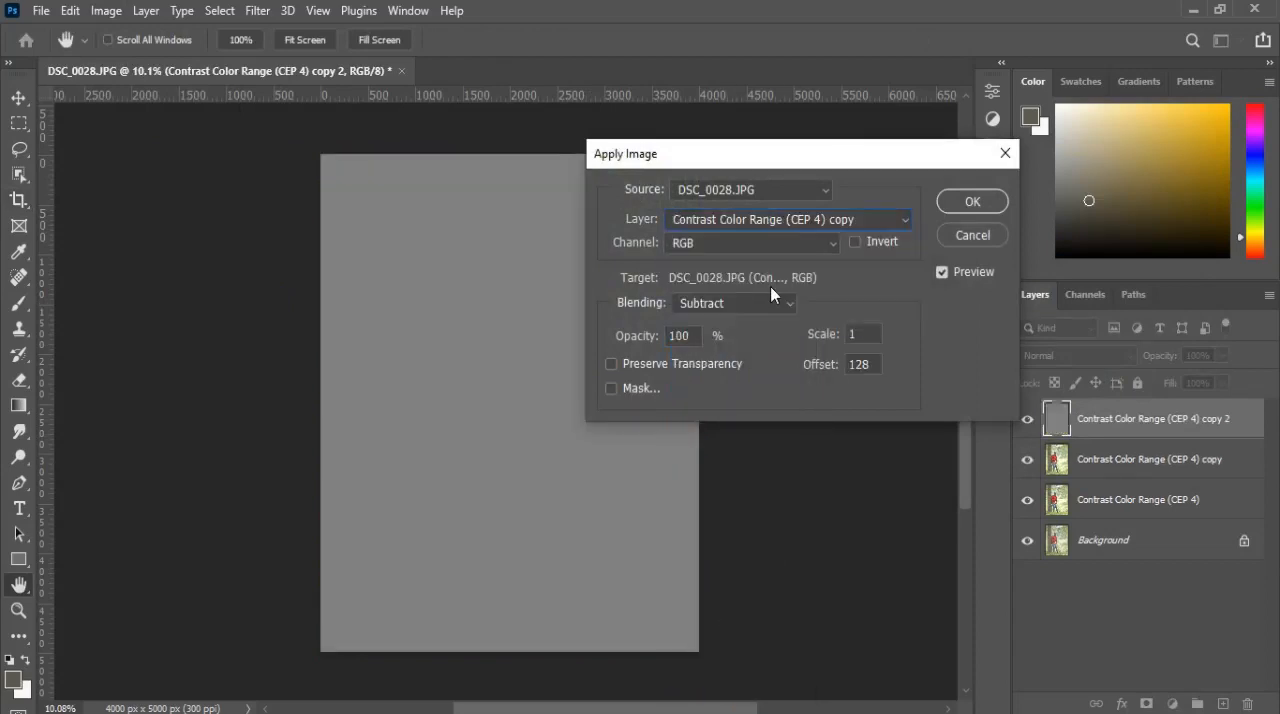
left_click(972, 202)
key("c")
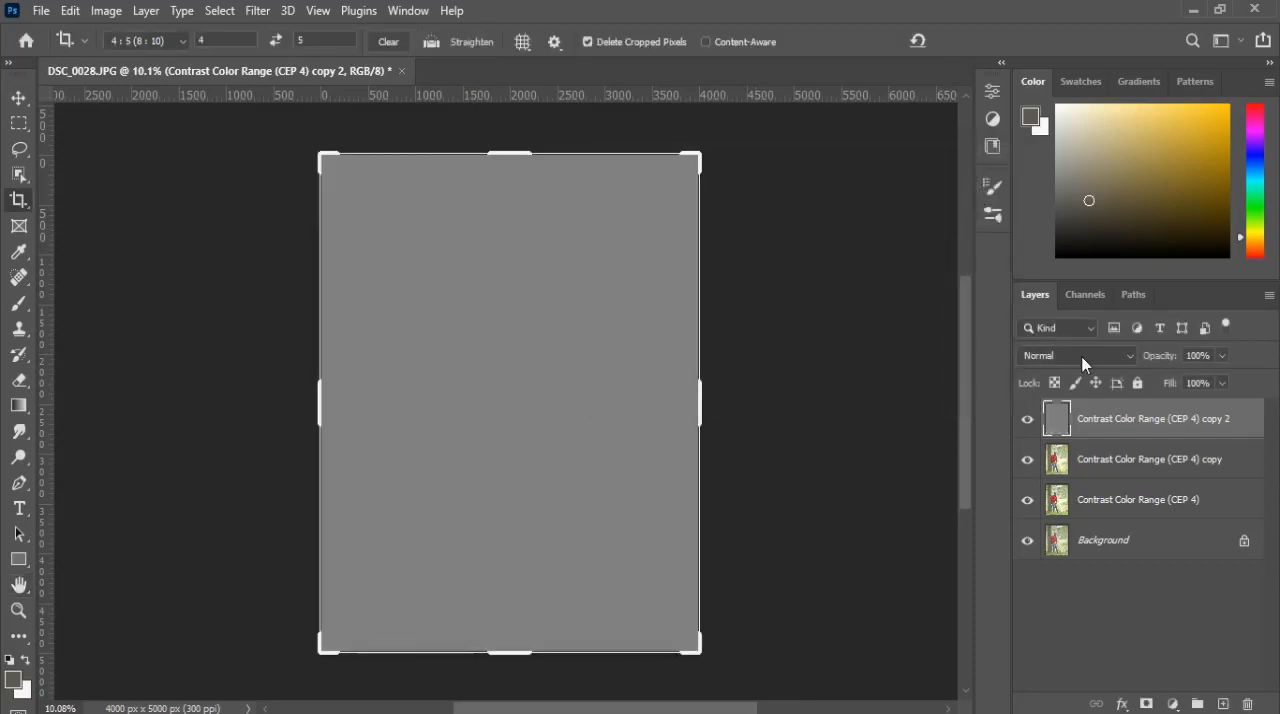
left_click(1082, 357)
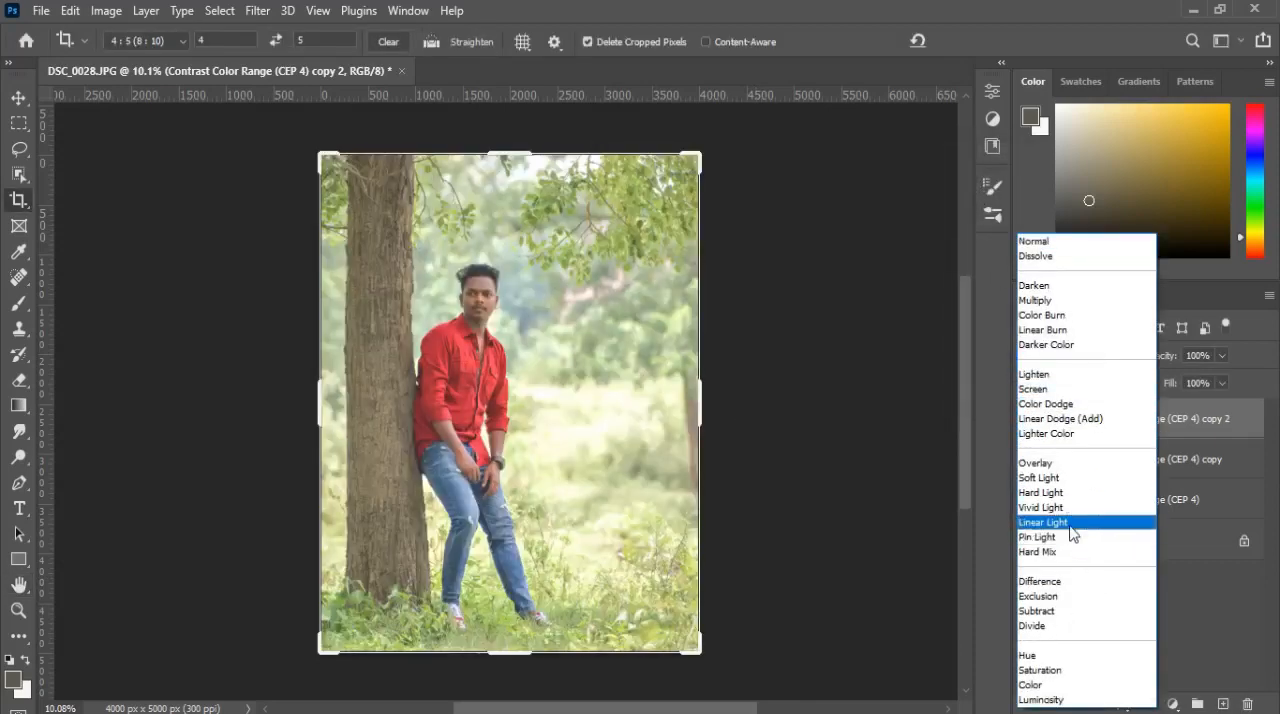
left_click(1070, 523)
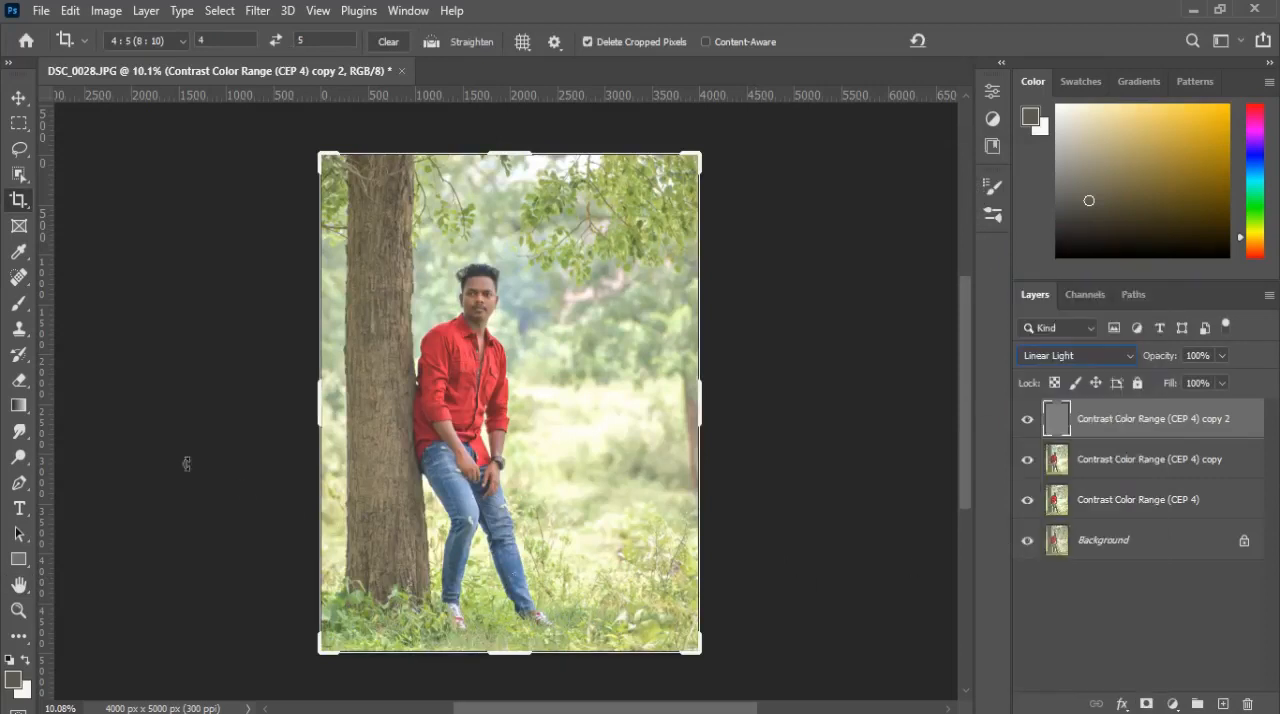
Step: Smooth the forehead skin on the Contrast Color Range (CEP 4) copy layer using the Mixer Brush at size 90
left_click(18, 303)
left_click(95, 358)
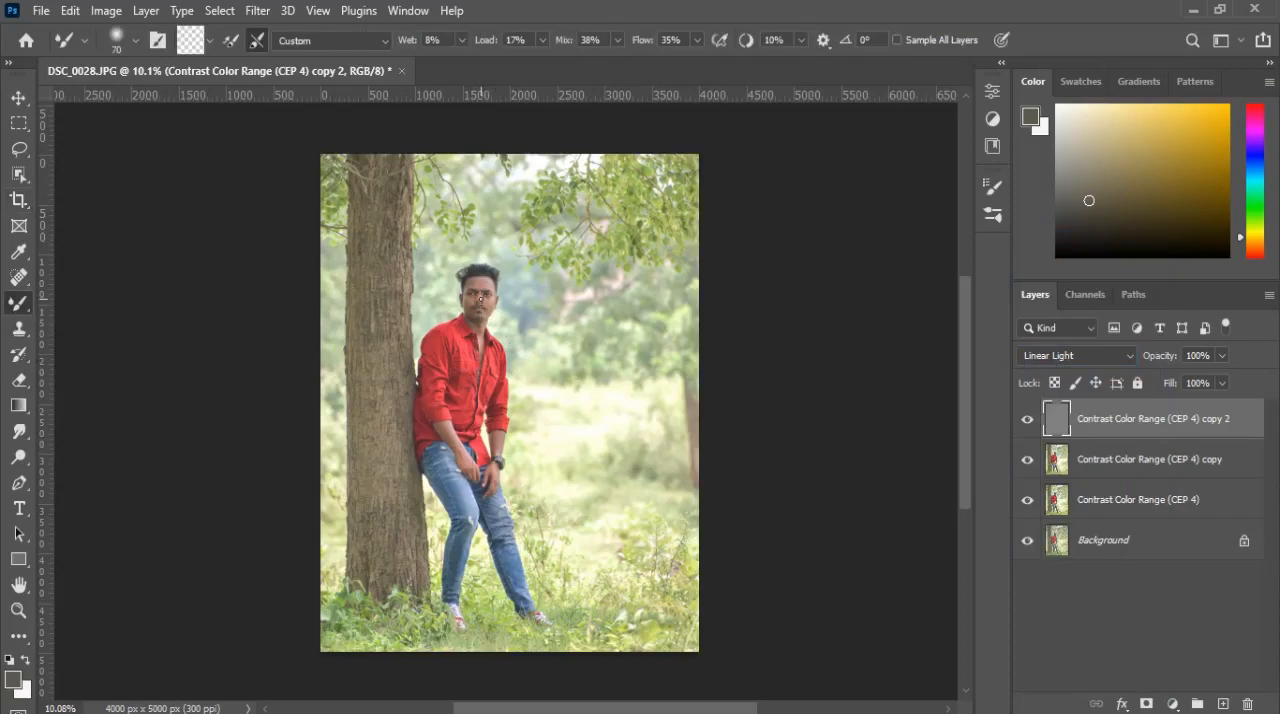
scroll(480, 300, "up", 5)
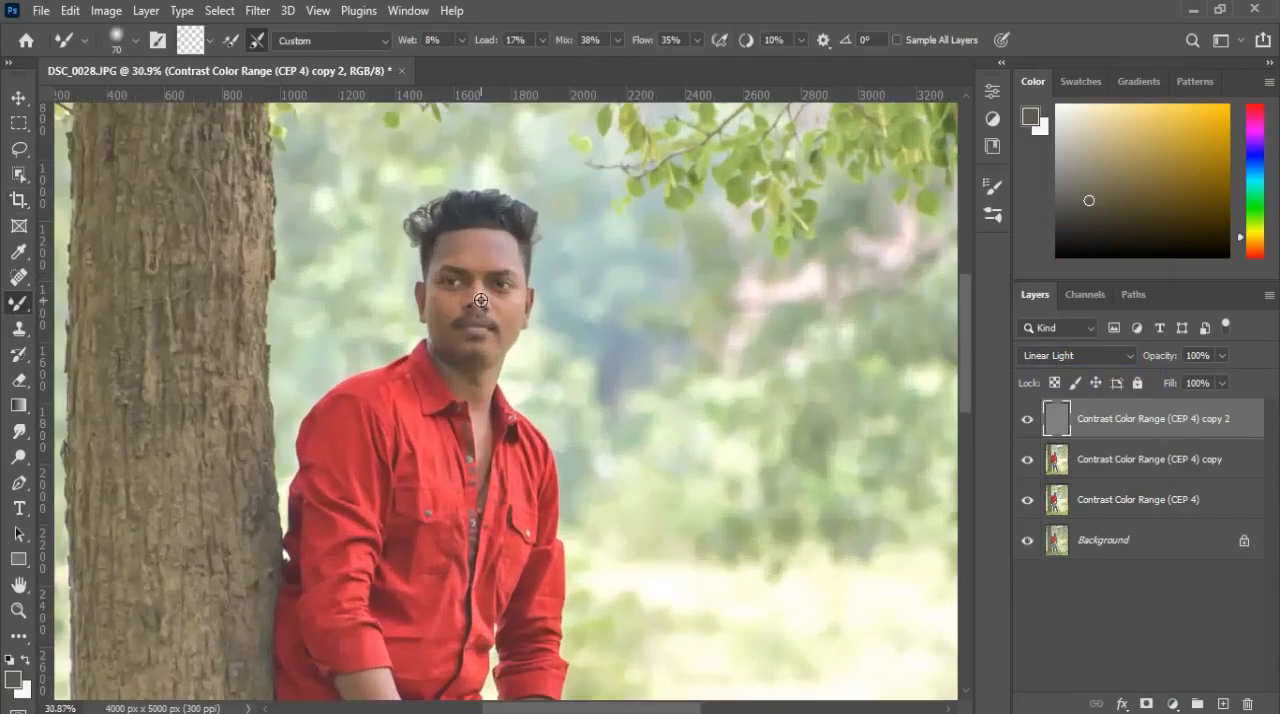
scroll(480, 300, "up", 1)
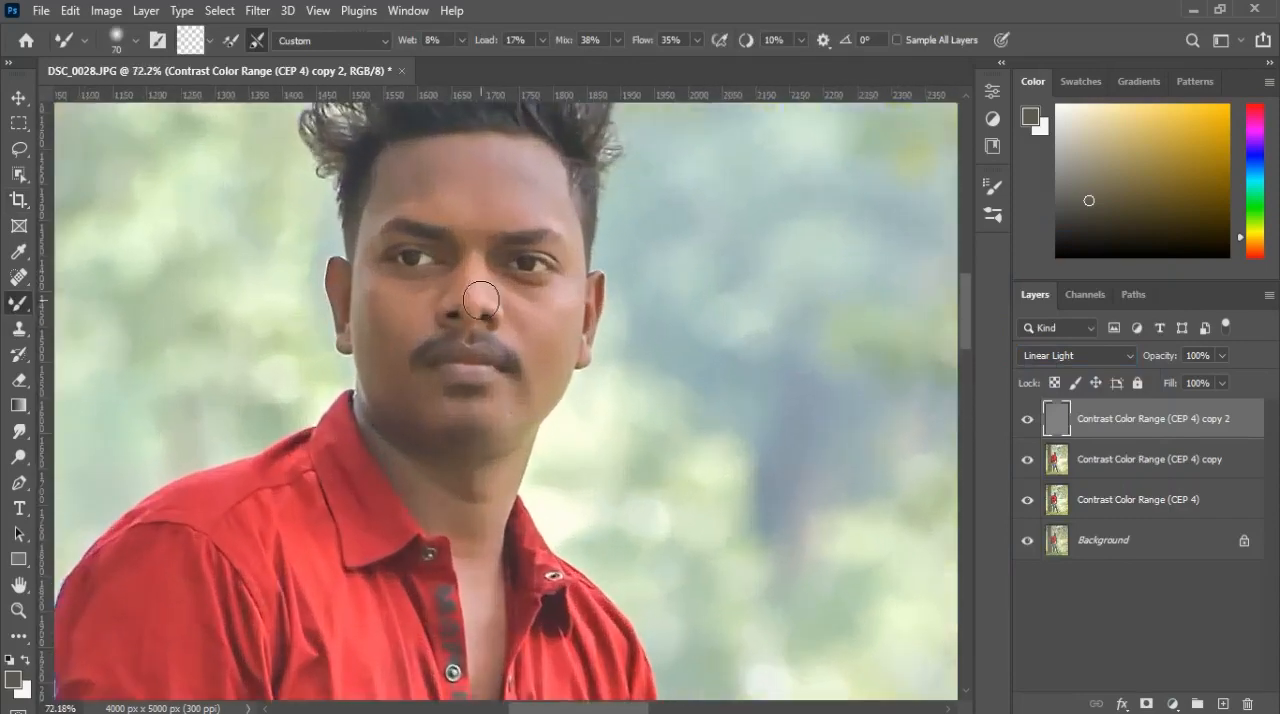
left_click(1075, 463)
scroll(545, 343, "up", 1)
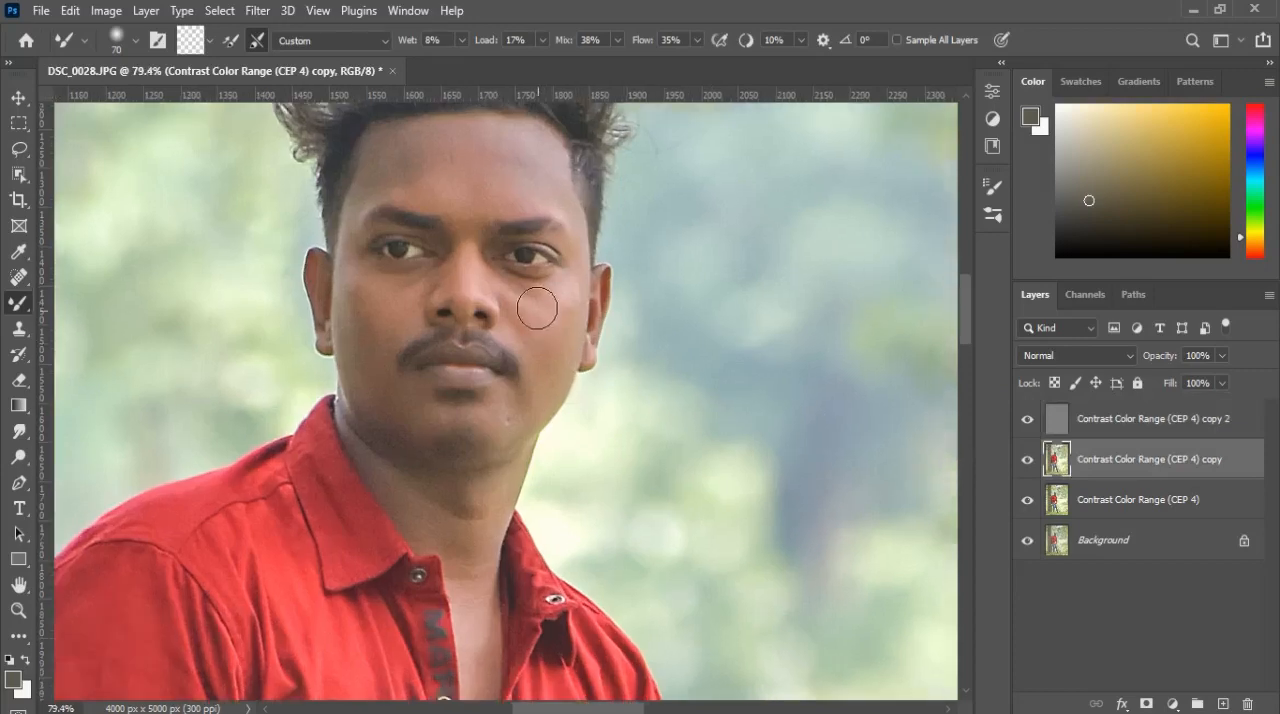
left_click_drag(530, 304, 528, 356)
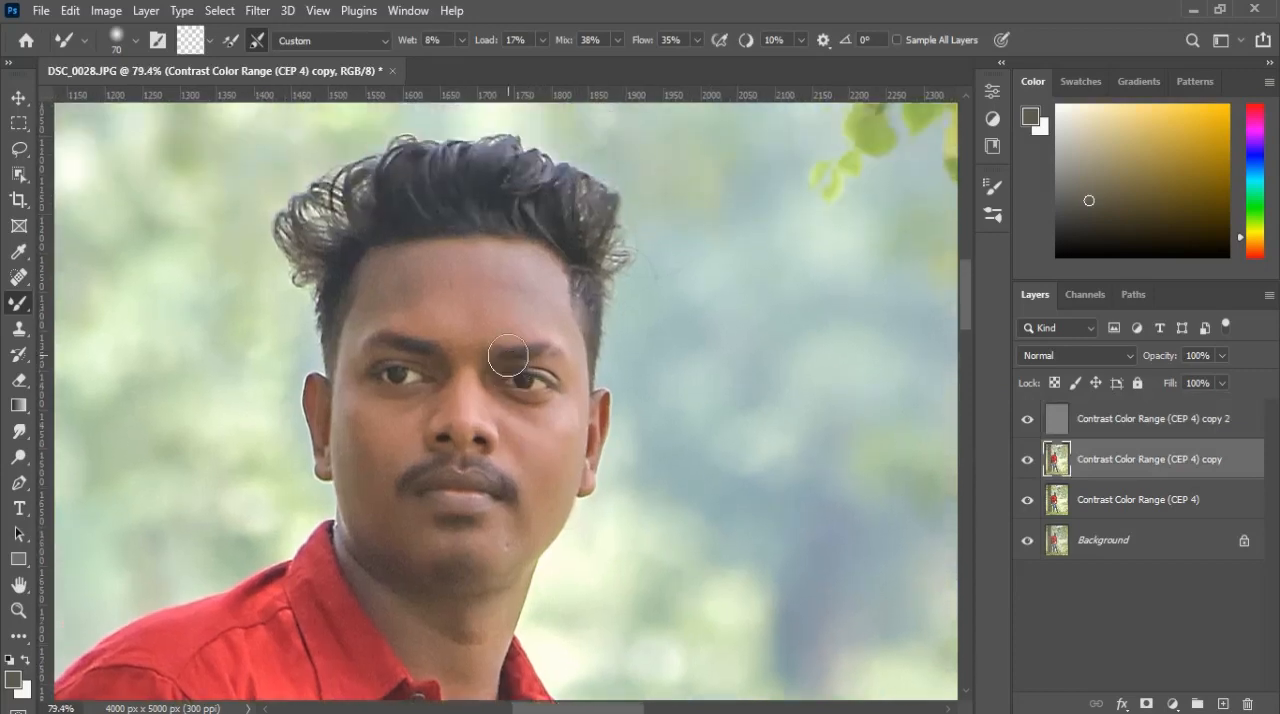
key("bracketright")
key("bracketright")
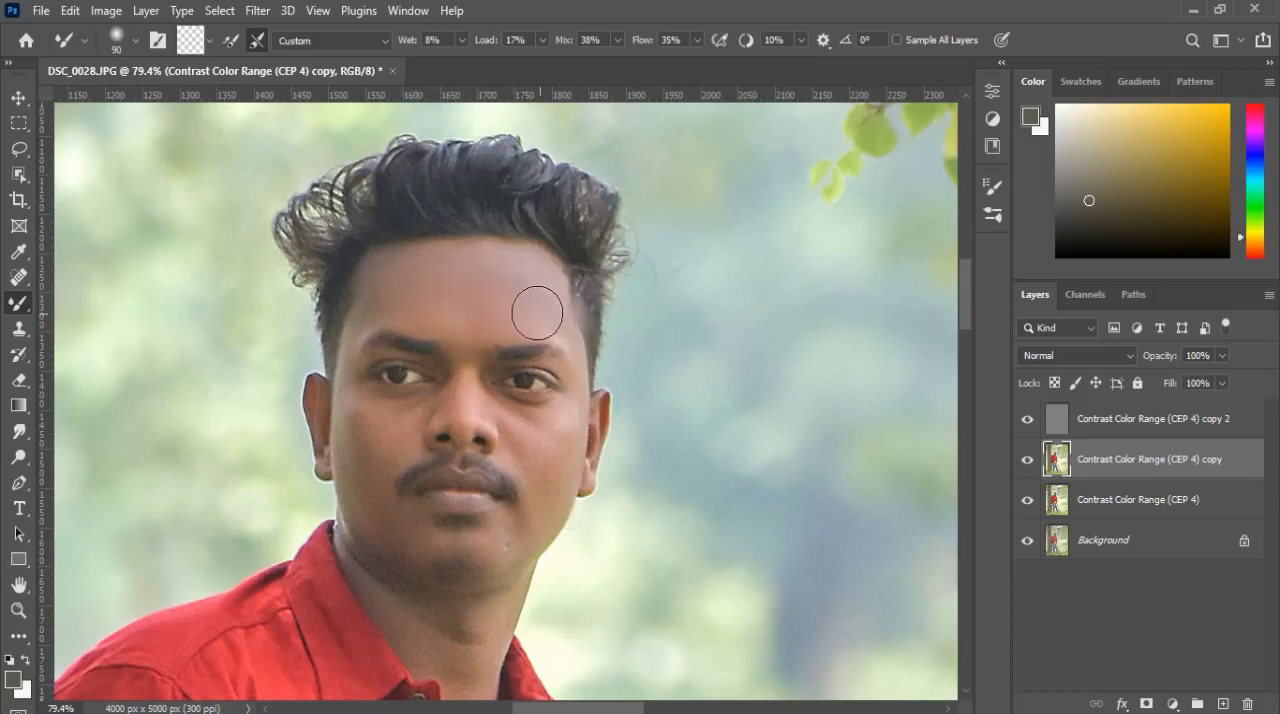
Step: Blend the skin around the eyes, nose and cheeks with the Mixer Brush, varying its size from 40 to suit each area
key("bracketleft")
key("bracketleft")
key("bracketleft")
key("bracketleft")
key("bracketleft")
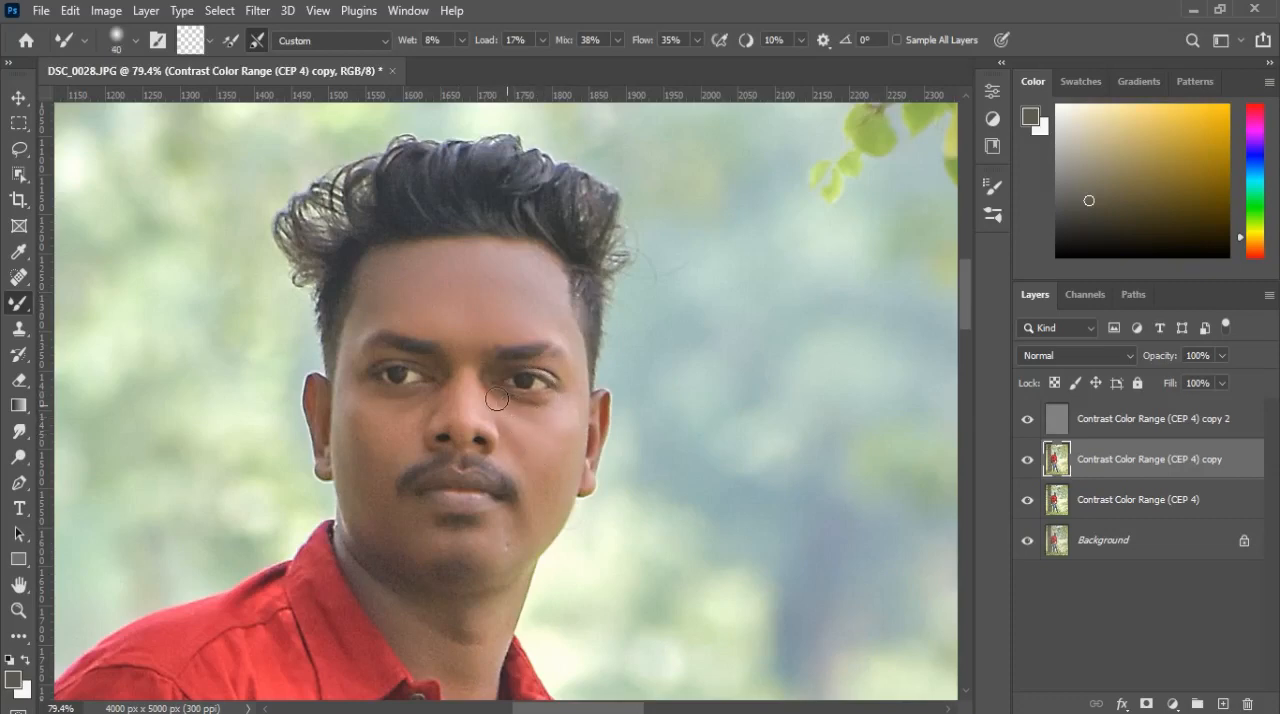
key("bracketright")
key("bracketright")
key("bracketright")
key("bracketright")
key("bracketleft")
Step: Smooth the skin of the neck and open chest area with the Mixer Brush at sizes 45 and 40
key("bracketright")
key("bracketleft")
scroll(475, 381, "down", 3)
key("bracketright")
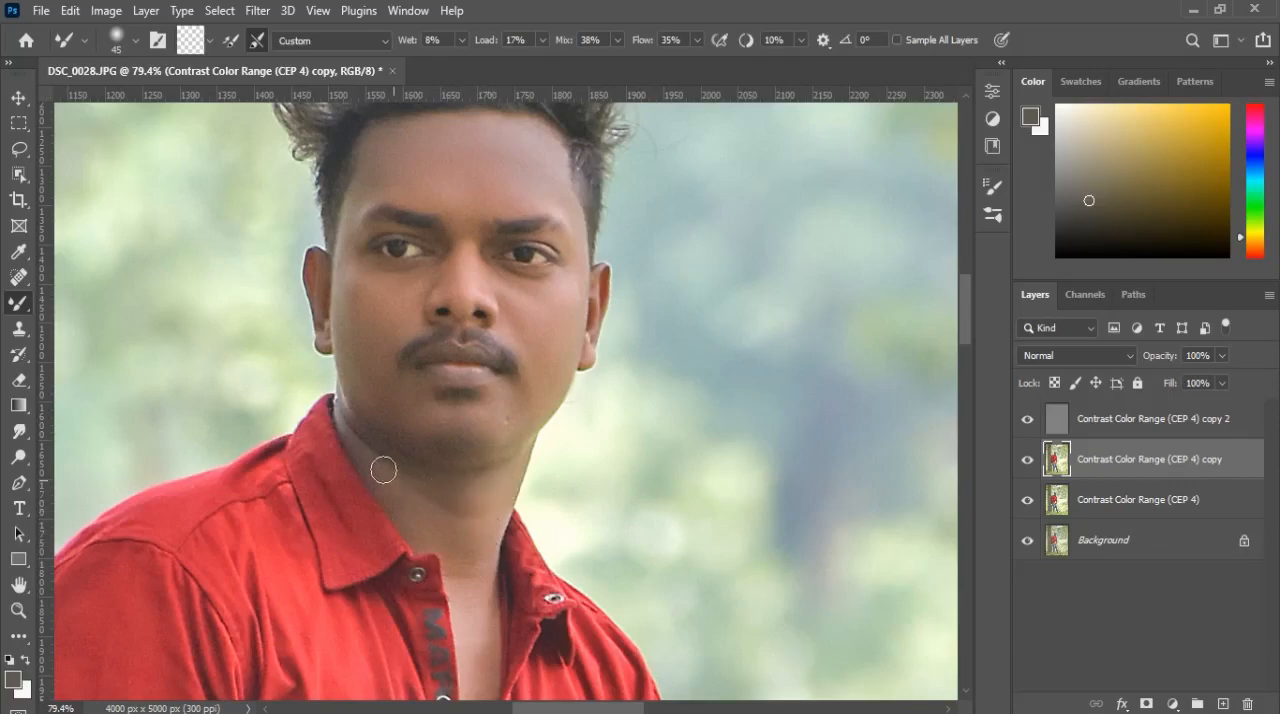
scroll(395, 492, "down", 5)
key("bracketleft")
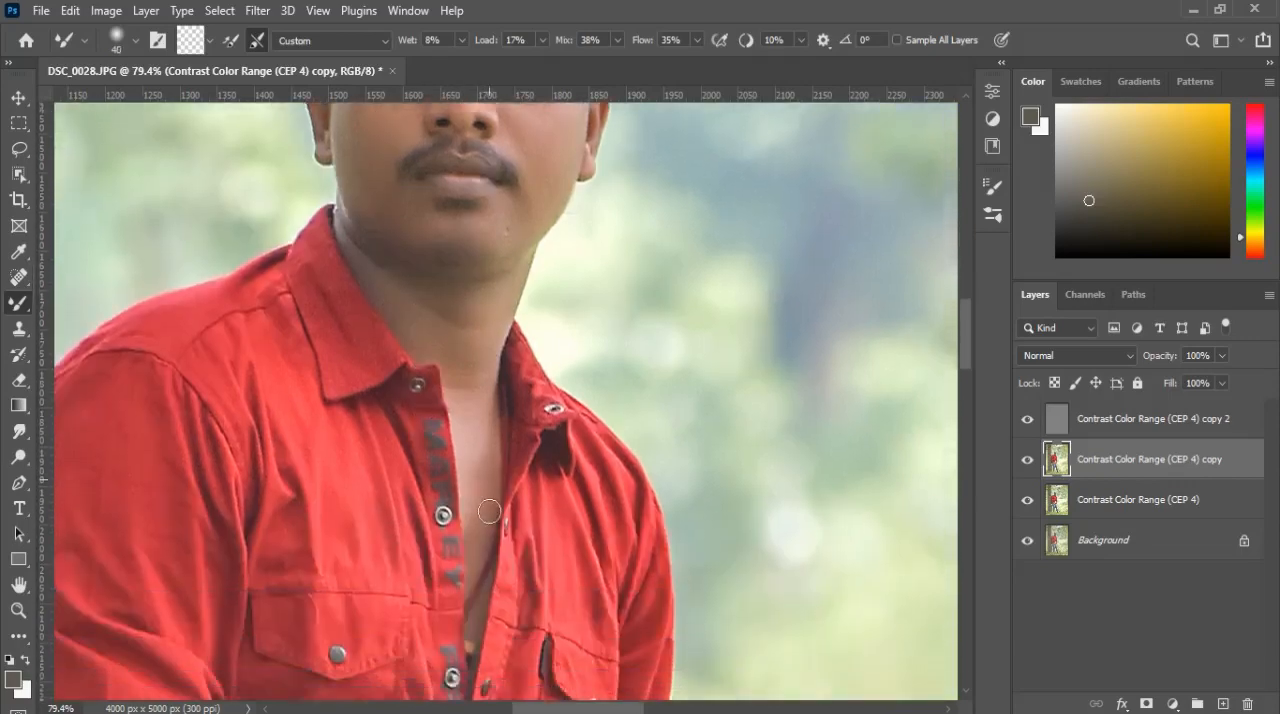
Step: Smooth the skin on both forearms with the Mixer Brush, enlarging the brush for the broad areas
scroll(488, 509, "down", 5)
scroll(480, 507, "up", 3)
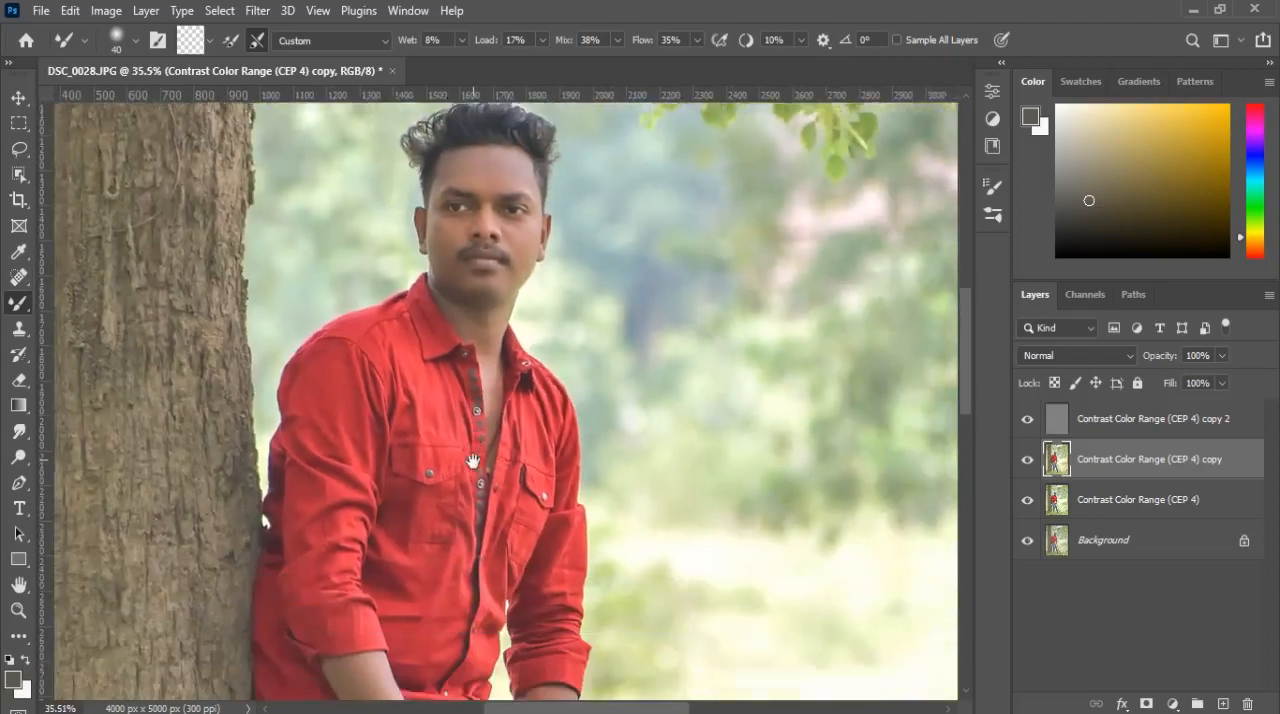
scroll(470, 500, "up", 4)
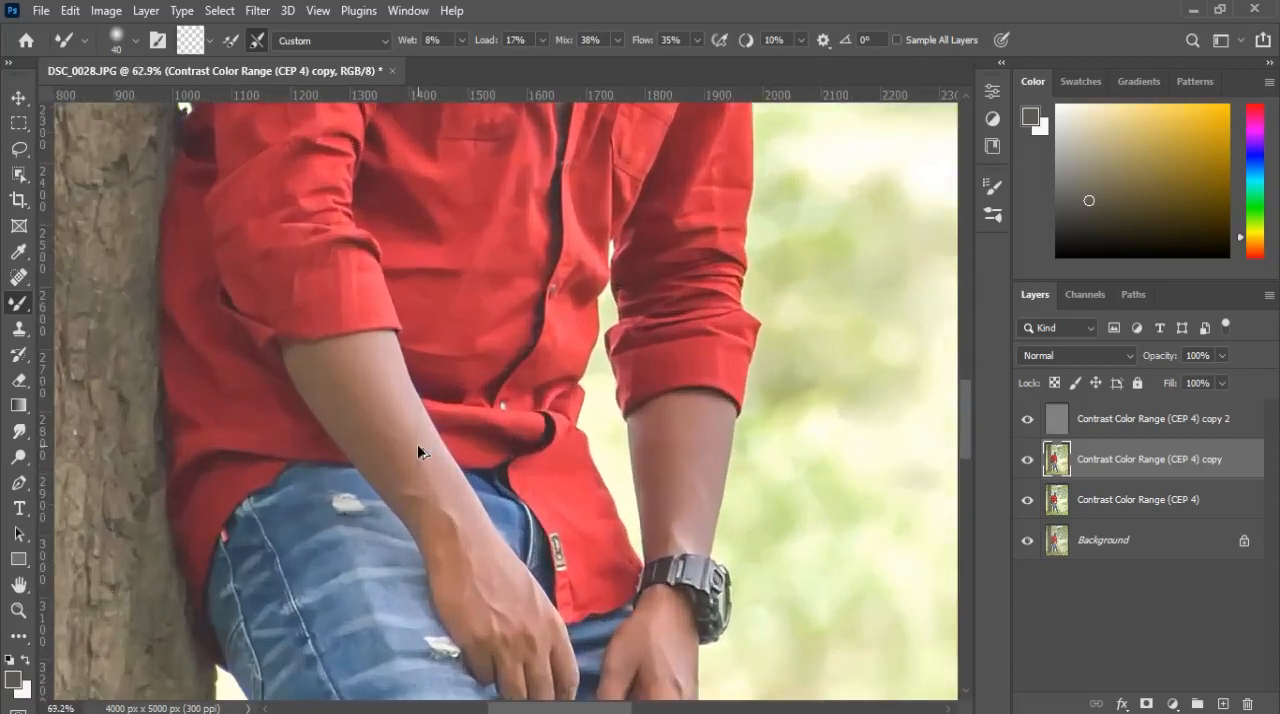
scroll(422, 446, "down", 1)
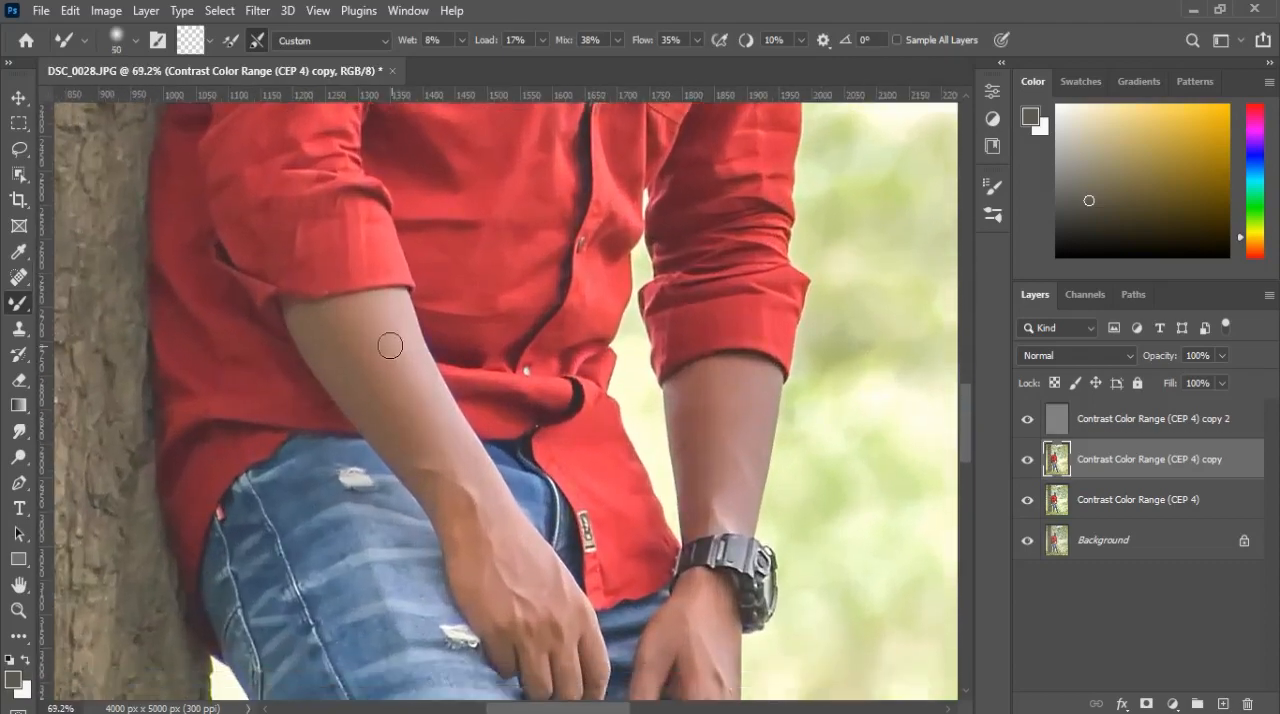
key("bracketright")
key("bracketright")
mouse_move(388, 314)
left_mouse_down()
mouse_move(406, 377)
mouse_move(437, 412)
left_mouse_up()
mouse_move(368, 317)
left_mouse_down()
mouse_move(337, 350)
mouse_move(325, 325)
mouse_move(349, 397)
mouse_move(419, 450)
mouse_move(395, 409)
mouse_move(482, 506)
mouse_move(436, 459)
mouse_move(491, 594)
mouse_move(531, 580)
mouse_move(537, 595)
mouse_move(510, 562)
mouse_move(565, 615)
left_mouse_up()
key("bracketleft")
key("bracketleft")
Step: Smooth the skin on both hands and fingers with the Mixer Brush at size 60
scroll(569, 658, "down", 2)
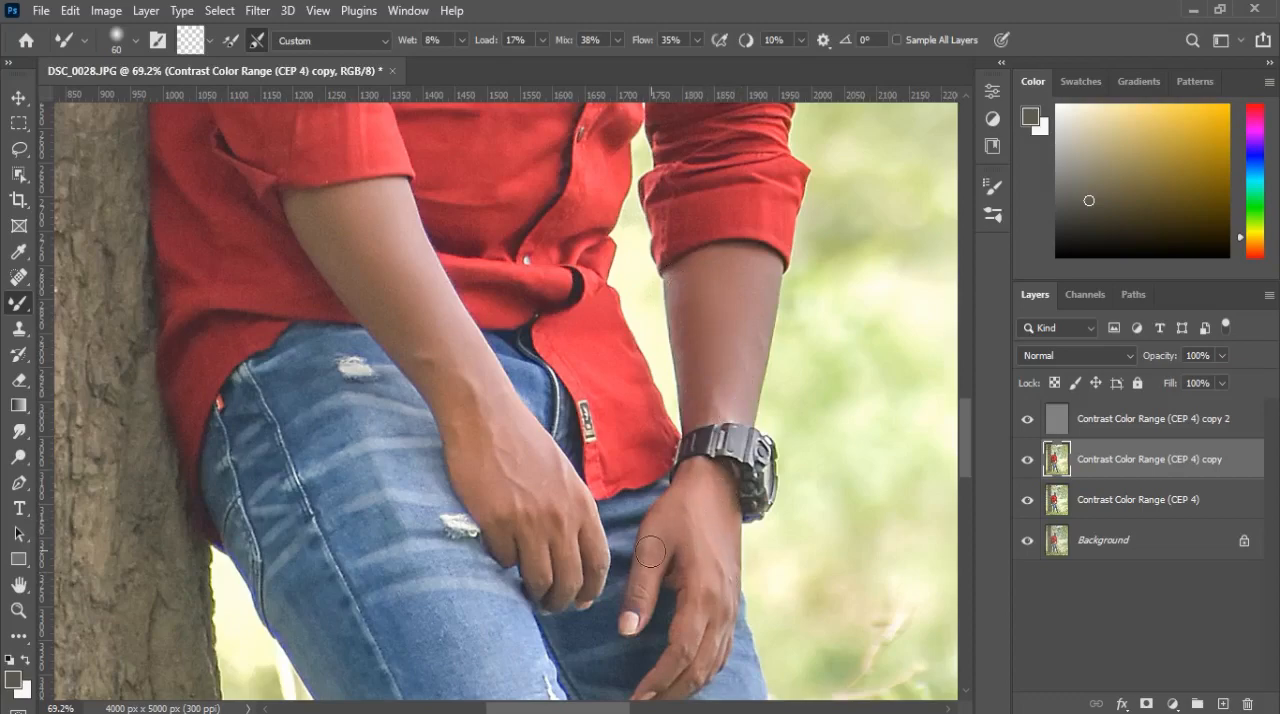
scroll(711, 564, "down", 2)
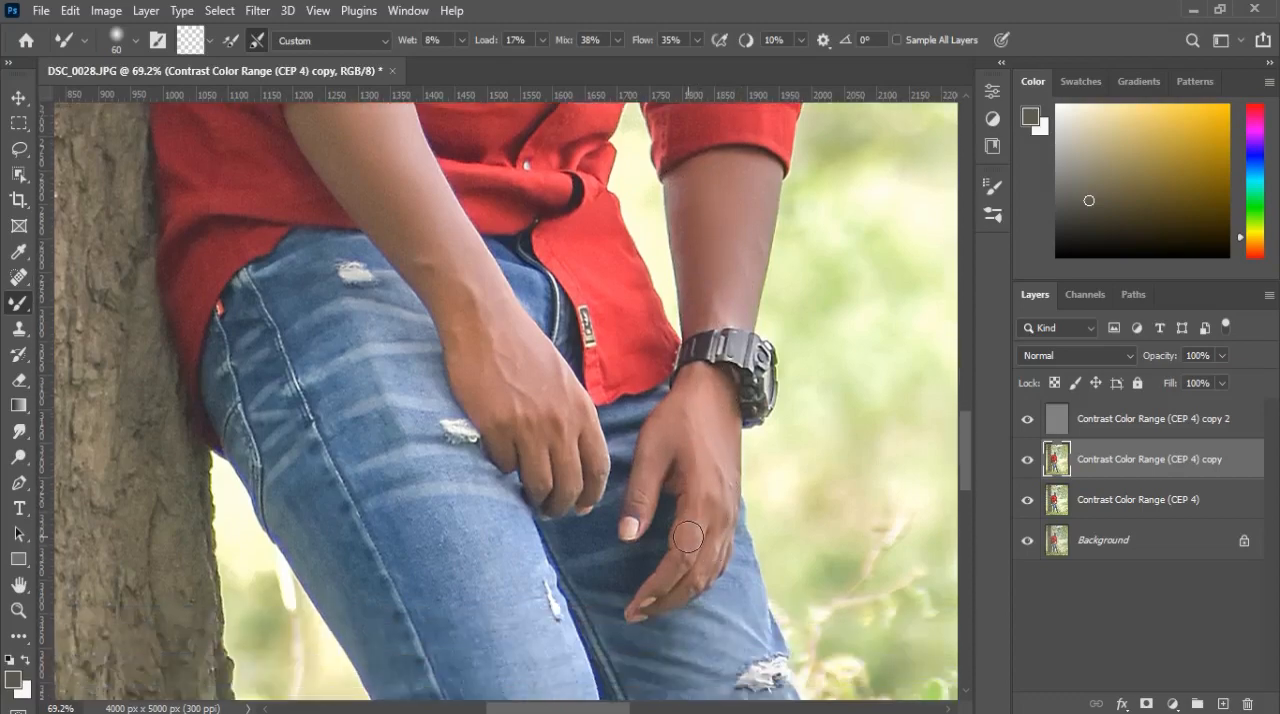
left_click_drag(713, 593, 648, 411)
scroll(654, 455, "down", 2)
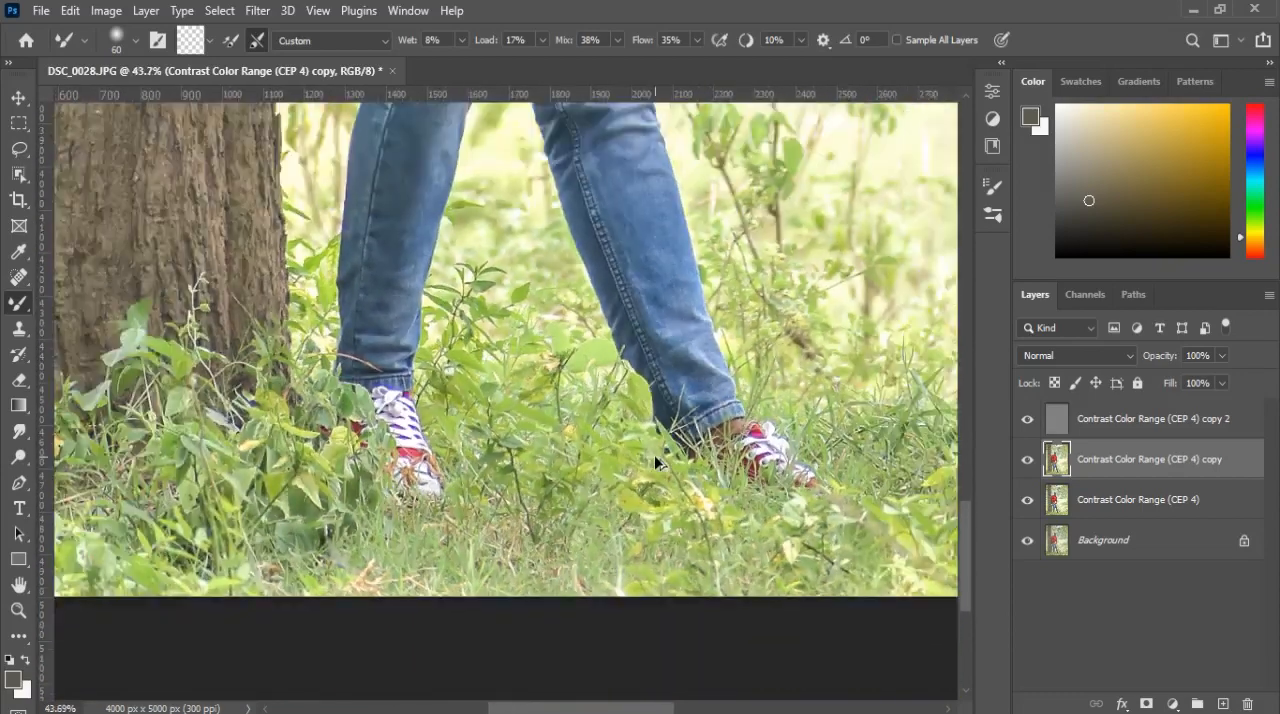
scroll(623, 330, "down", 3)
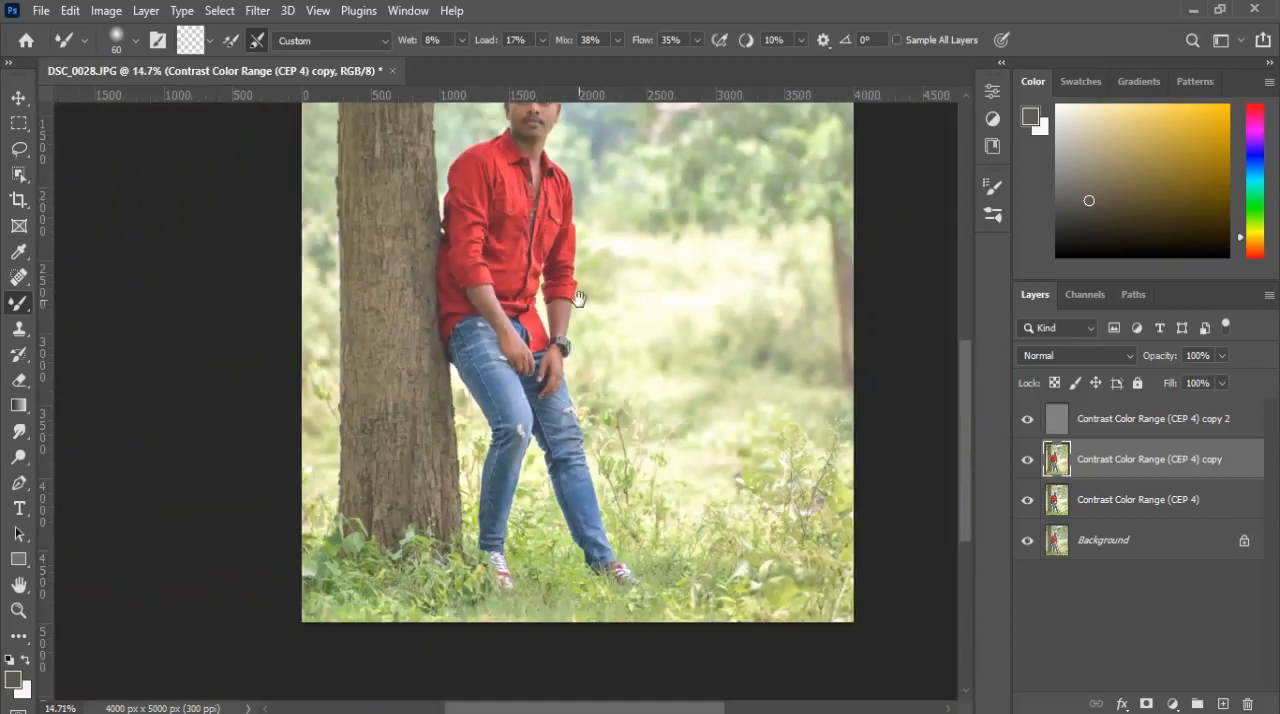
left_click_drag(578, 298, 552, 380)
scroll(512, 370, "down", 2)
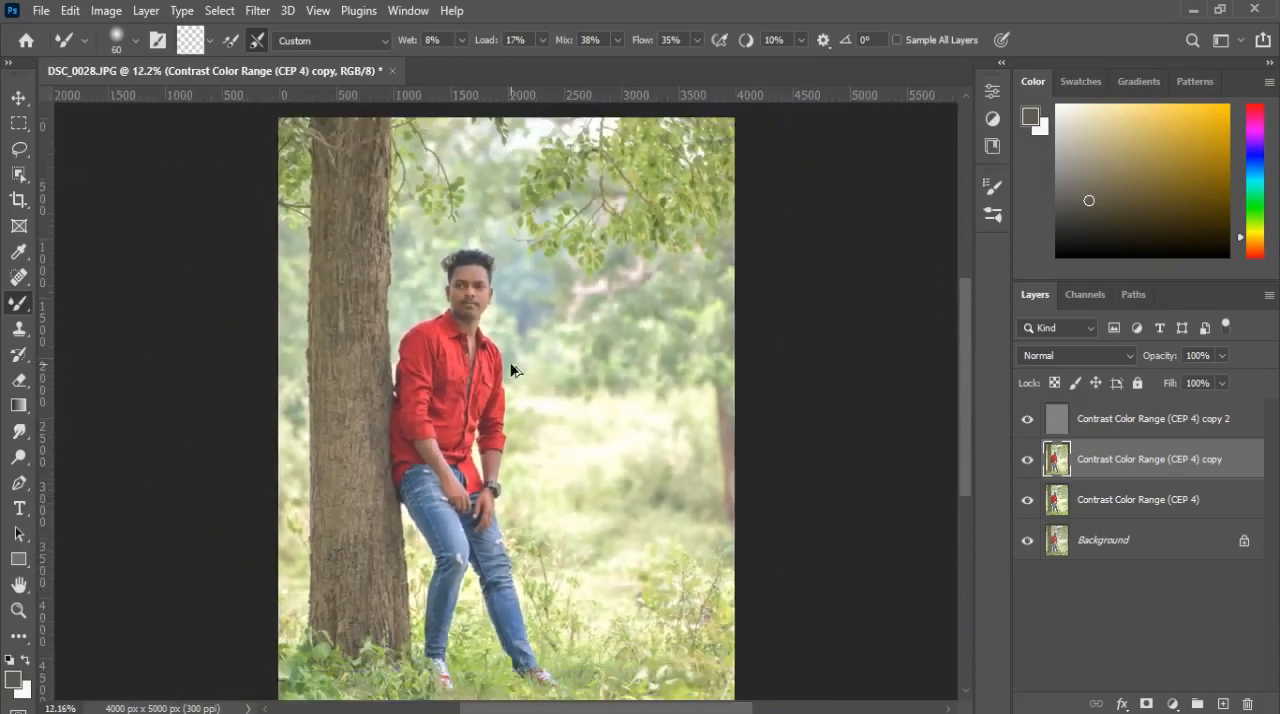
Step: Add a new empty layer above the Contrast Color Range (CEP 4) copy 2 layer and set its blend mode to Overlay
left_click(1160, 412)
left_click(1223, 704)
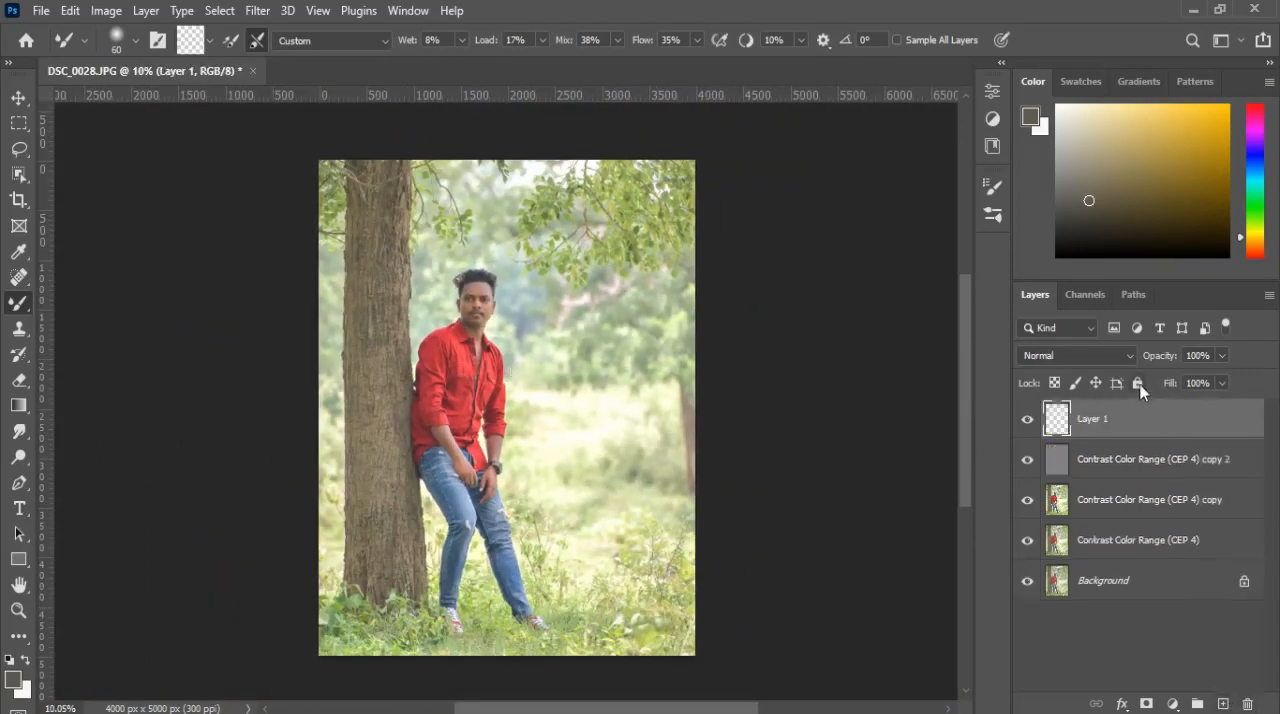
left_click(1100, 356)
left_click(1035, 463)
Step: Set up the regular Brush at 15% opacity with a skin color sampled from the nose and lightened to pale pink
scroll(488, 290, "up", 5)
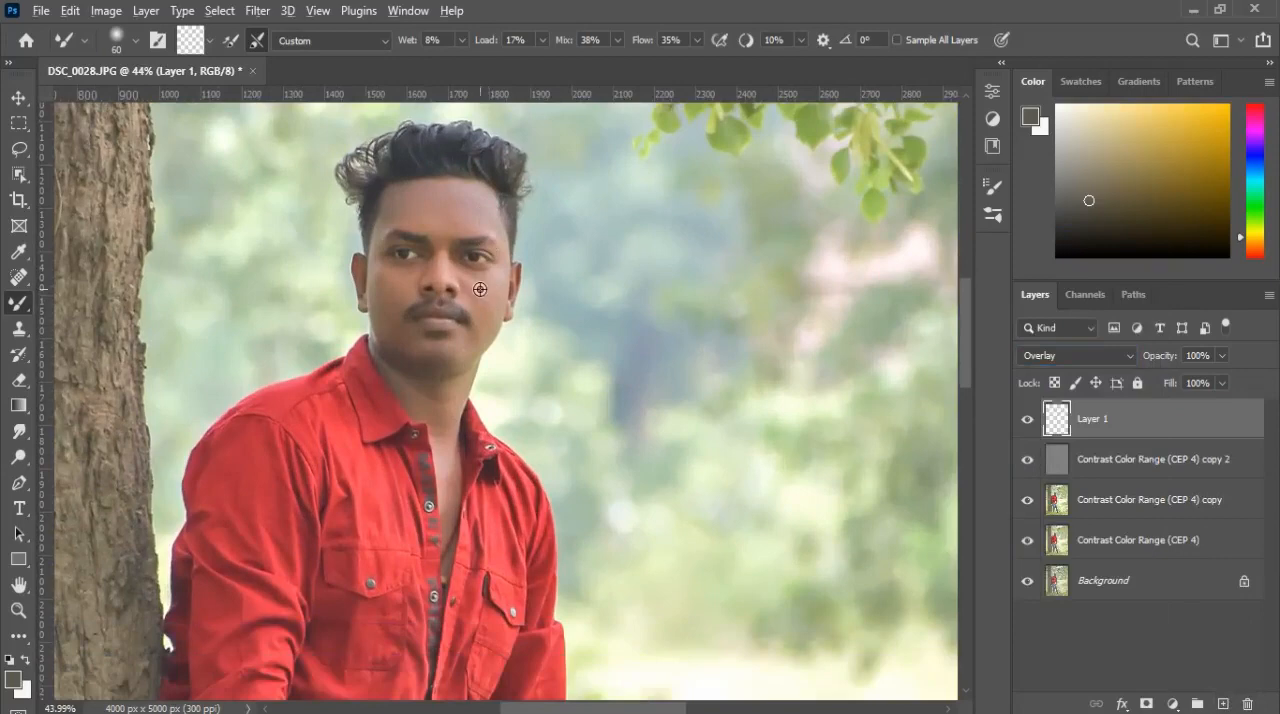
scroll(480, 289, "up", 1)
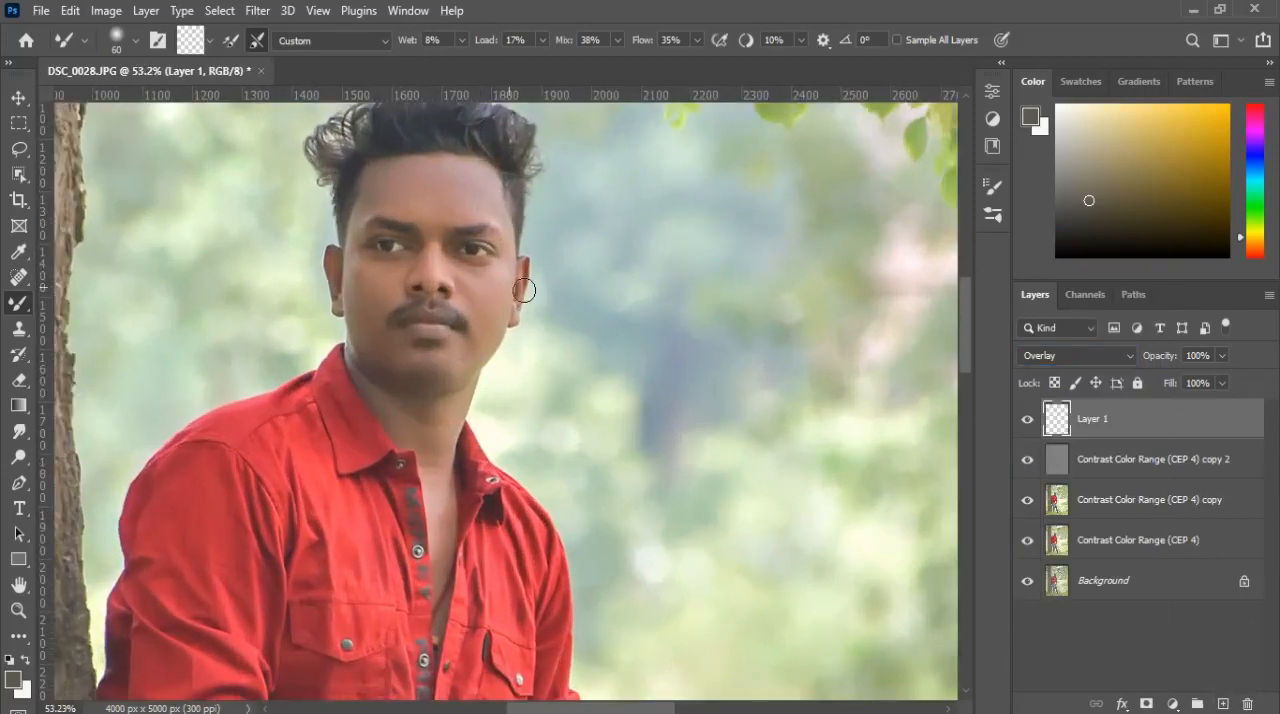
right_click(22, 312)
left_click(90, 300)
scroll(415, 280, "up", 2)
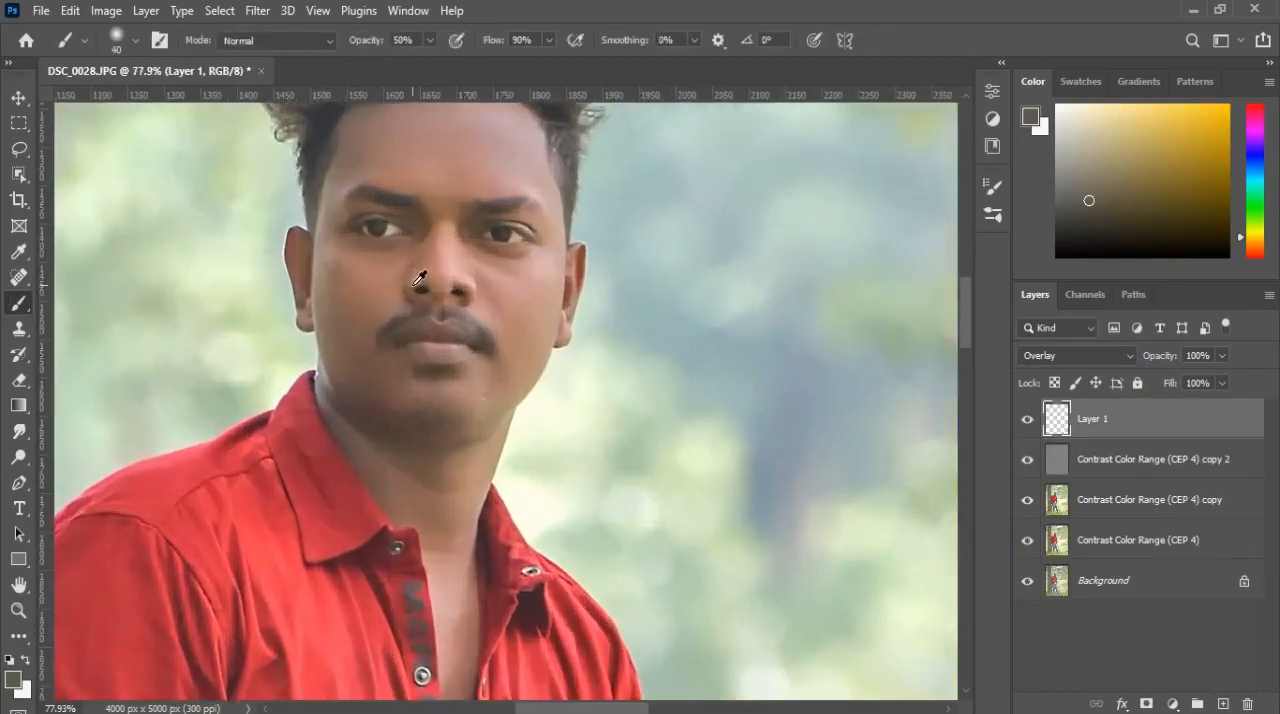
left_click(450, 265, "alt")
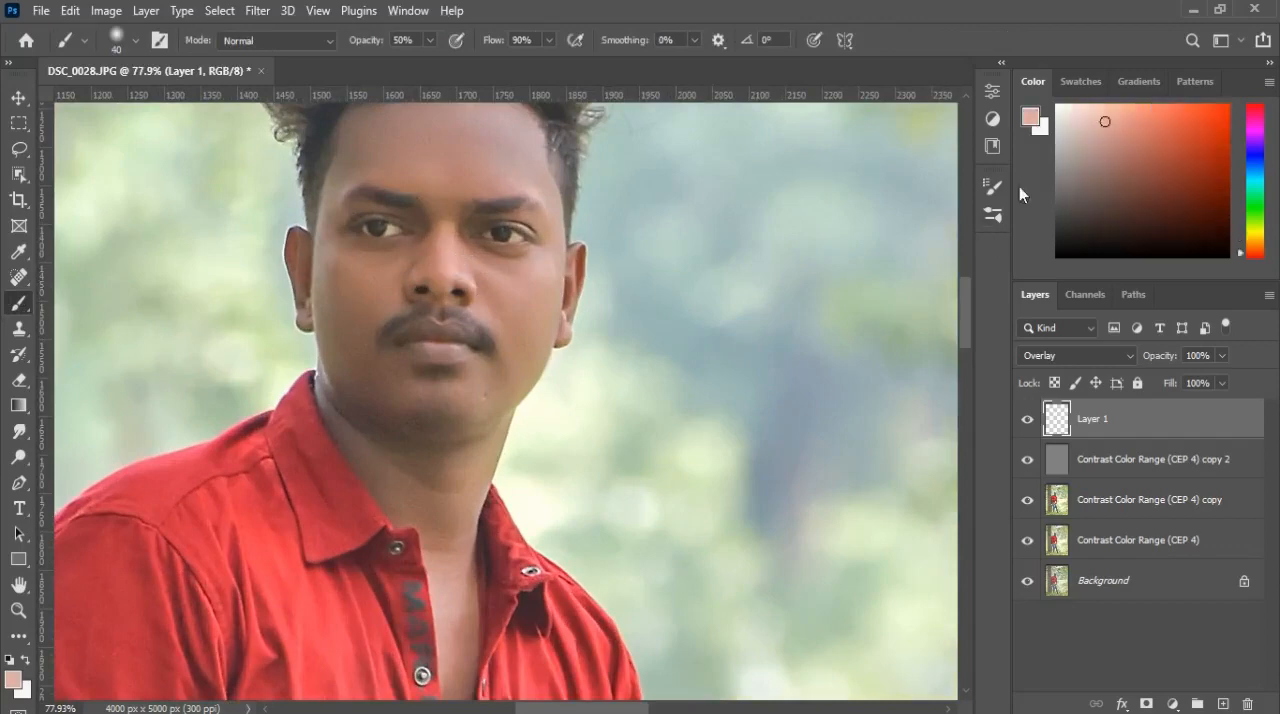
left_click(1097, 103)
left_click_drag(376, 41, 342, 52)
Step: Brighten the forehead by painting pale pink on the Overlay layer with a size 90 brush
left_click_drag(443, 182, 460, 278)
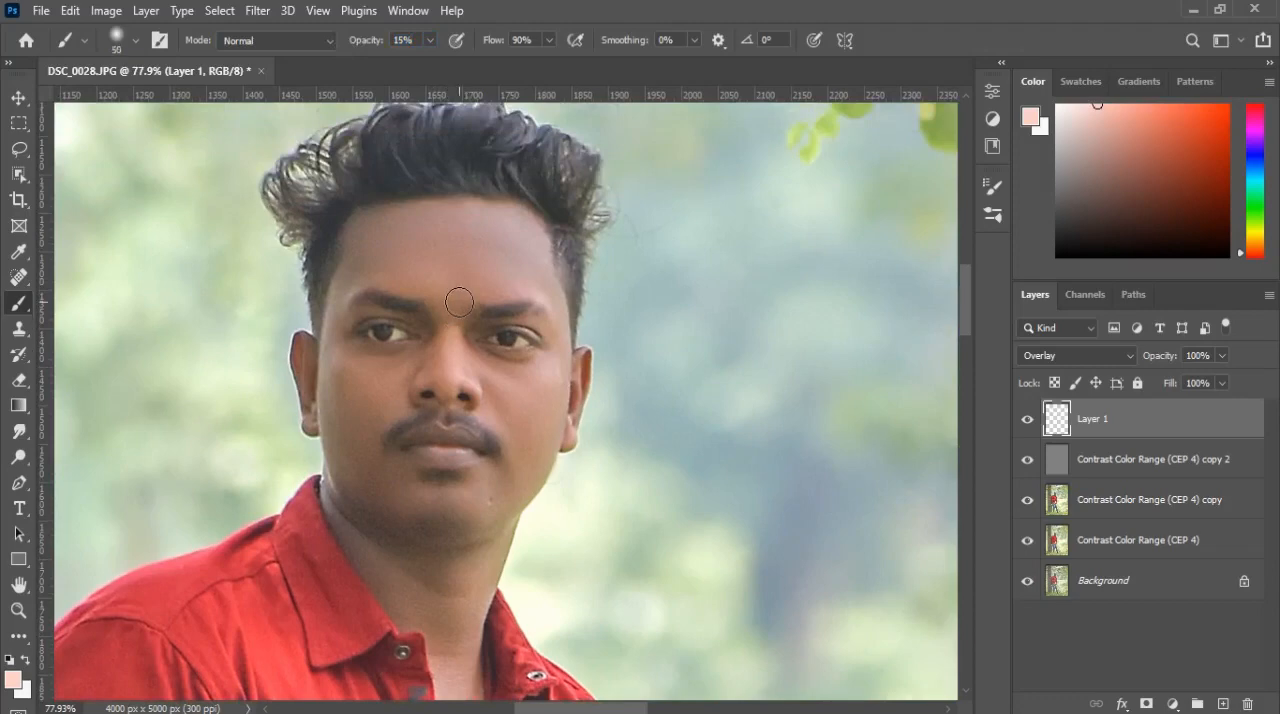
key("bracketright")
key("bracketright")
key("bracketright")
key("bracketright")
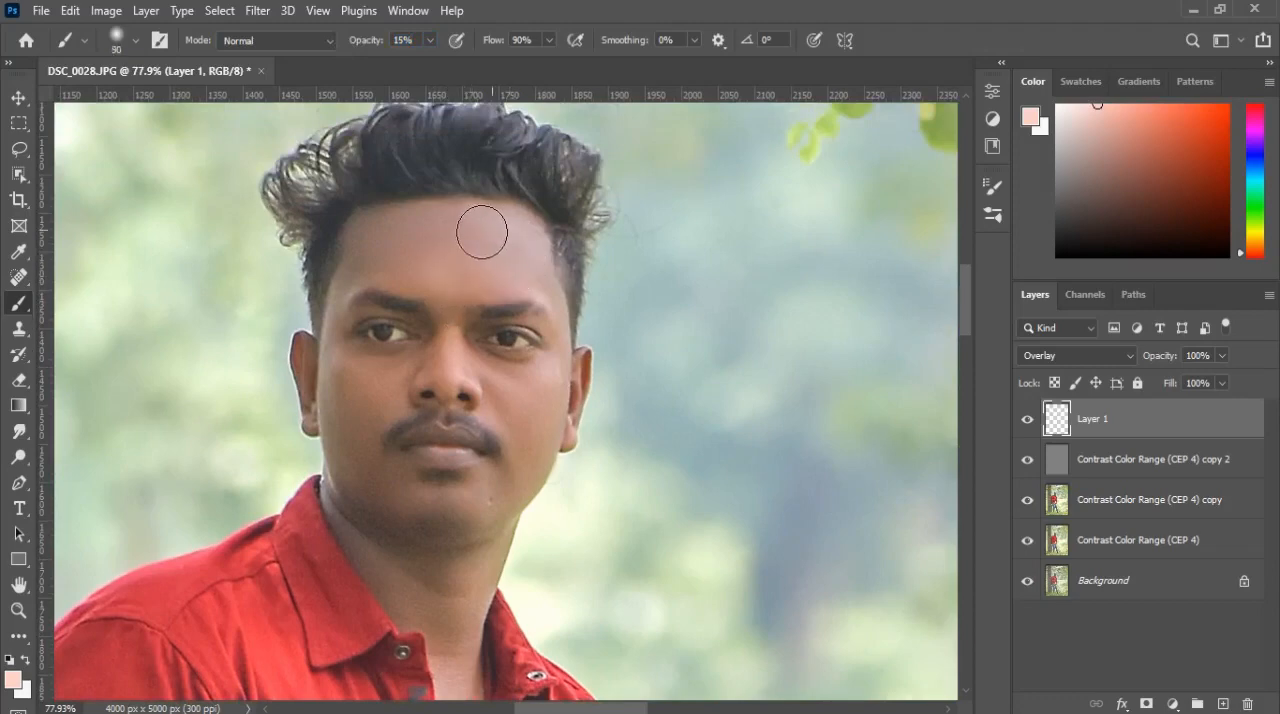
mouse_move(482, 232)
left_mouse_down()
mouse_move(375, 241)
mouse_move(360, 261)
mouse_move(455, 299)
mouse_move(431, 360)
left_mouse_up()
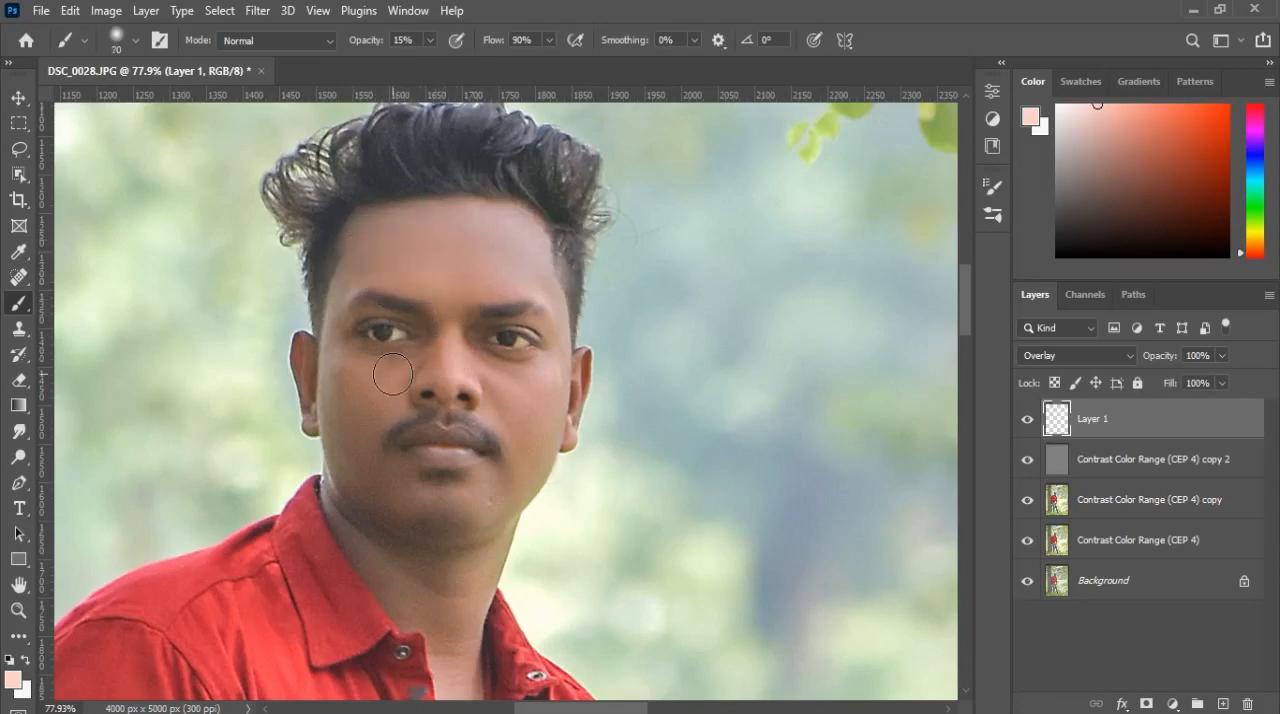
Step: Paint pale pink over the cheeks, nose, chin and ears on the Overlay layer, reducing the brush to size 60
key("bracketleft")
key("bracketleft")
key("bracketleft")
left_click_drag(473, 334, 503, 339)
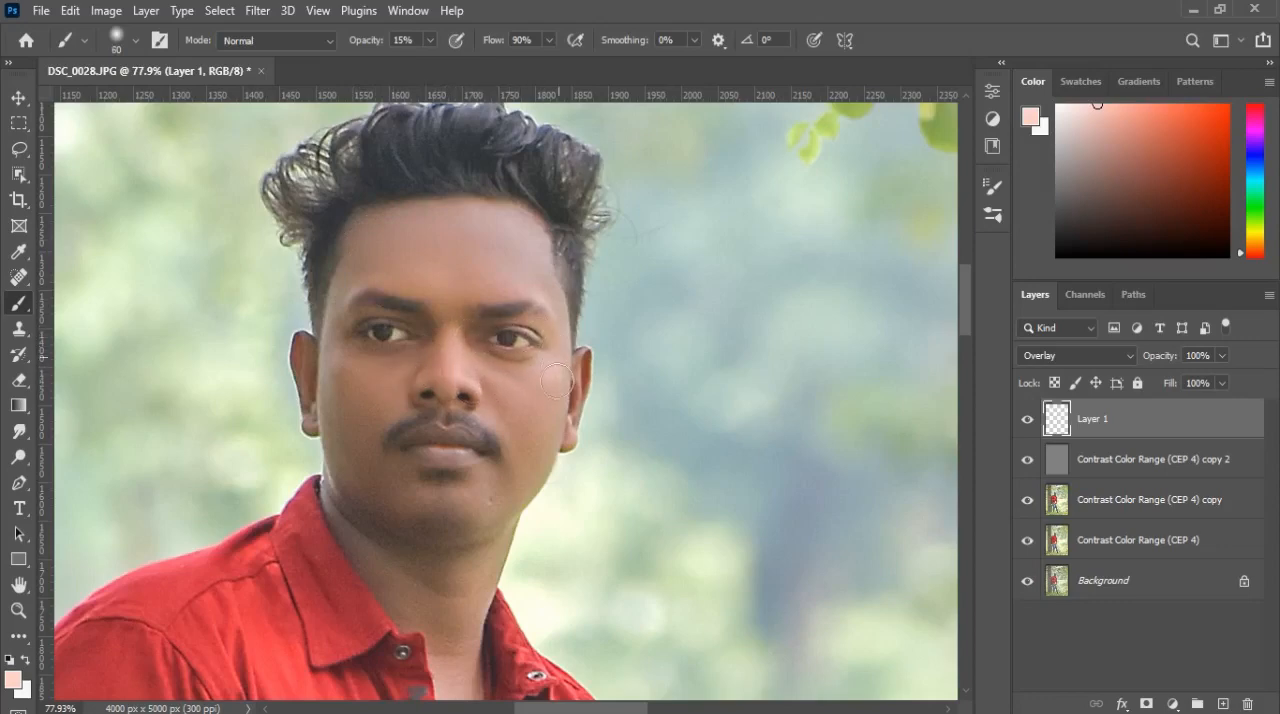
mouse_move(557, 381)
left_mouse_down()
mouse_move(496, 501)
mouse_move(418, 531)
mouse_move(426, 514)
mouse_move(466, 512)
mouse_move(451, 484)
mouse_move(449, 379)
left_mouse_up()
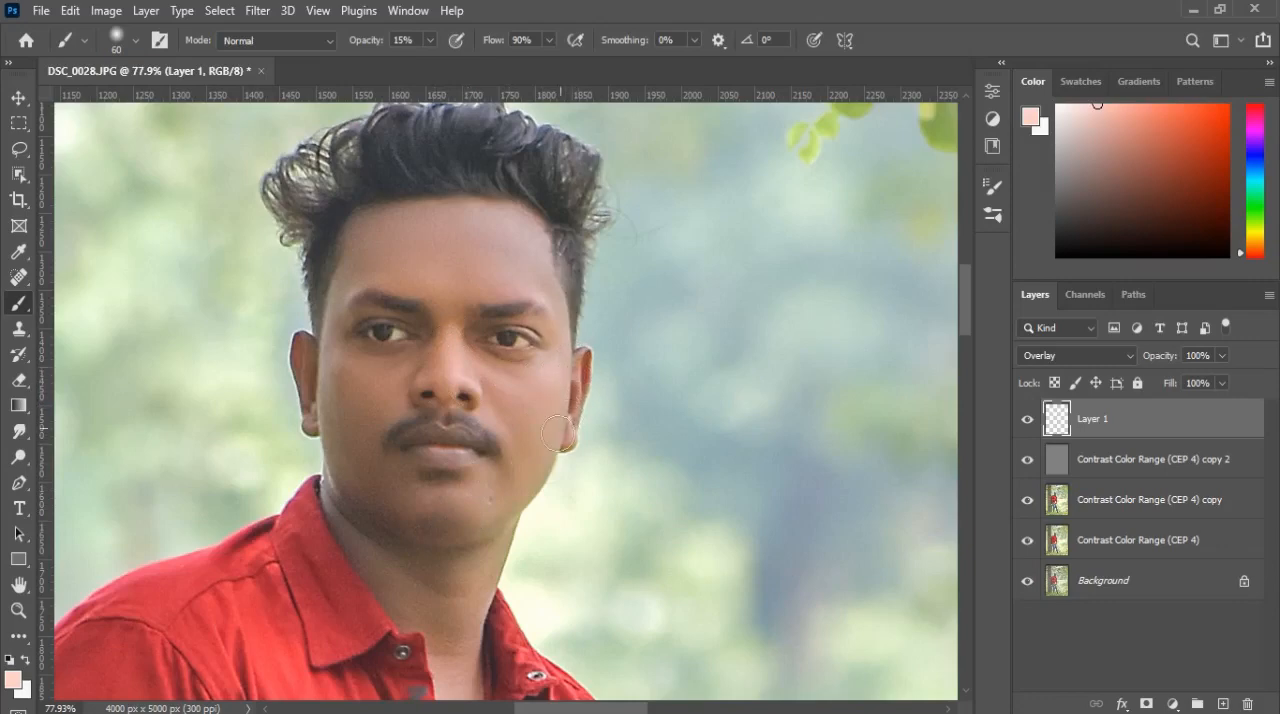
mouse_move(462, 436)
left_mouse_down()
mouse_move(348, 364)
mouse_move(400, 365)
mouse_move(426, 347)
mouse_move(420, 328)
mouse_move(374, 316)
mouse_move(341, 333)
mouse_move(344, 445)
mouse_move(366, 445)
mouse_move(378, 398)
mouse_move(417, 359)
mouse_move(399, 432)
mouse_move(417, 409)
mouse_move(432, 413)
mouse_move(421, 455)
mouse_move(435, 487)
mouse_move(405, 491)
mouse_move(432, 534)
mouse_move(384, 457)
mouse_move(369, 486)
mouse_move(341, 463)
mouse_move(374, 521)
mouse_move(450, 539)
mouse_move(383, 496)
left_mouse_up()
mouse_move(303, 357)
left_mouse_down()
mouse_move(312, 421)
mouse_move(309, 347)
left_mouse_up()
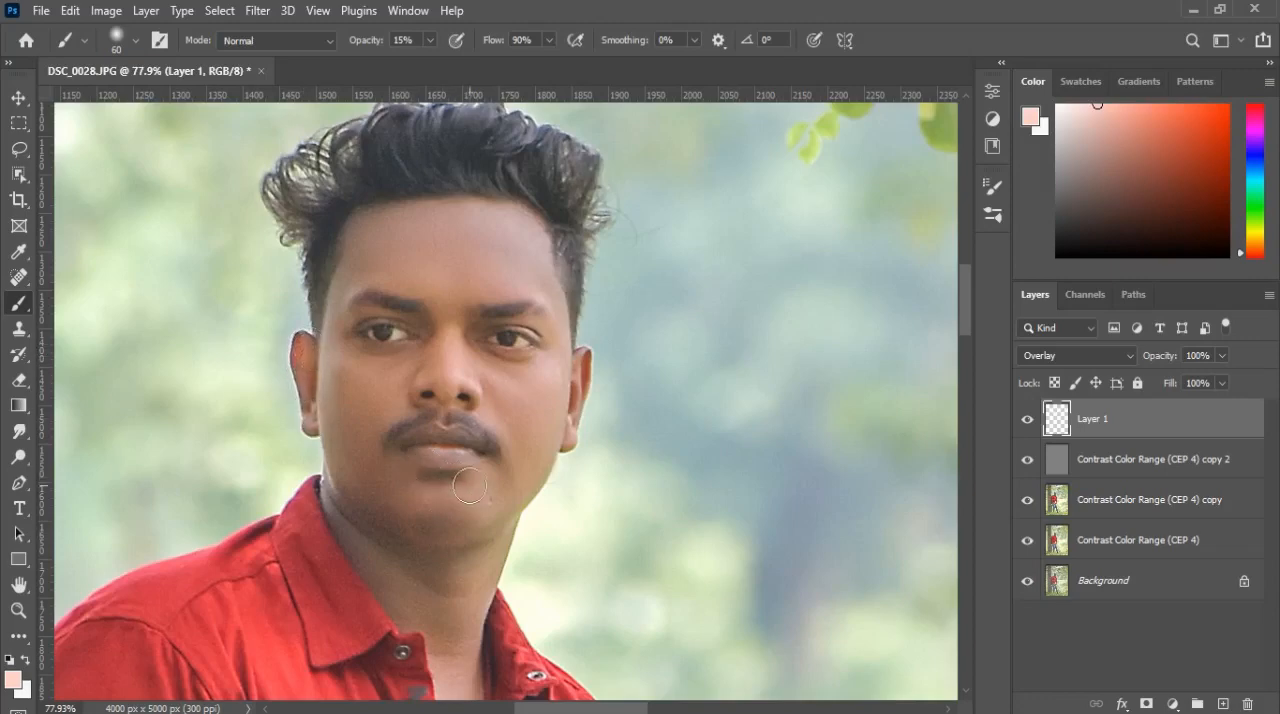
Step: Brighten the neck on the Overlay layer with the pale pink brush enlarged to size 80
left_click_drag(502, 519, 537, 389)
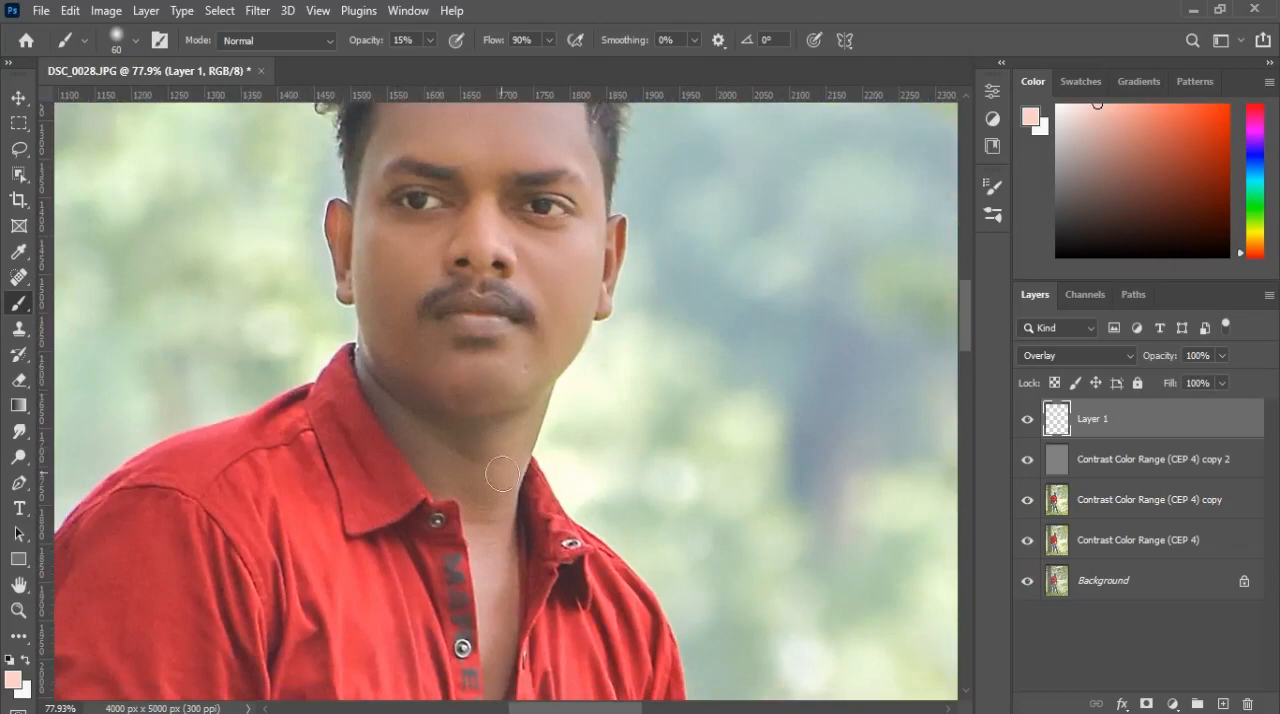
key("bracketright")
key("bracketright")
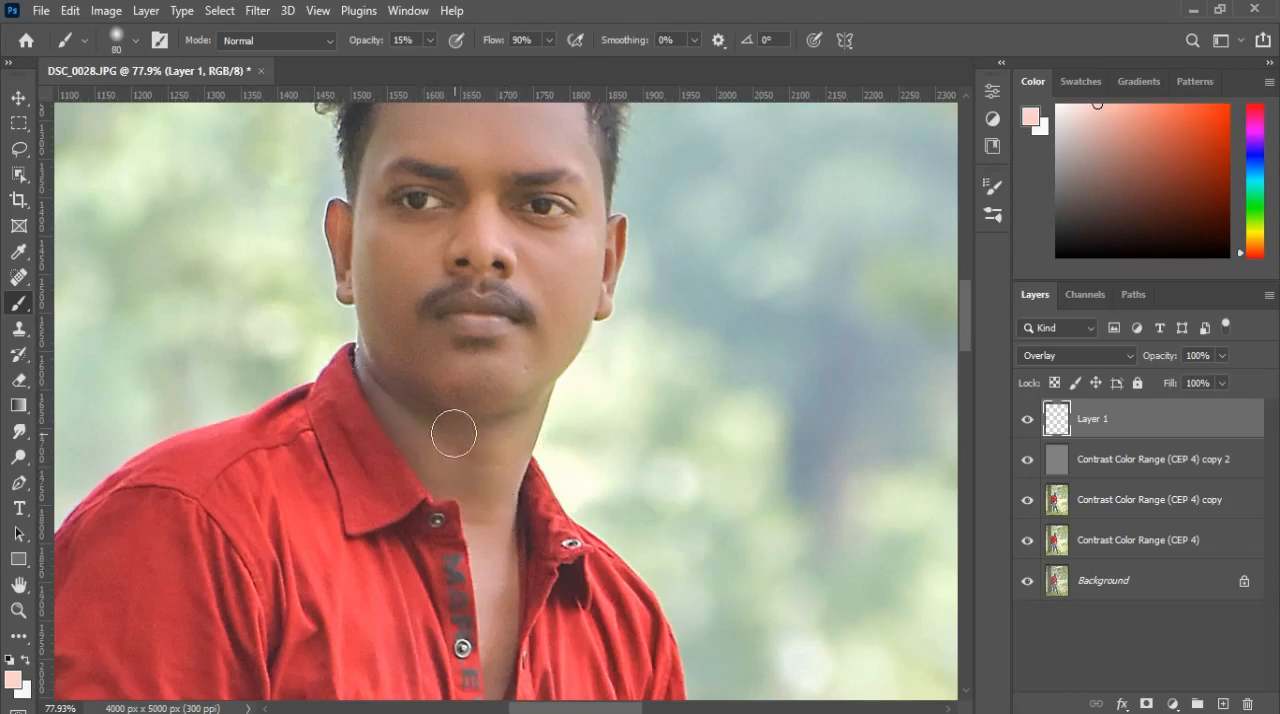
Step: Brighten the forearm and hand wearing the watch by painting pale pink on the Overlay layer
scroll(502, 497, "down", 2)
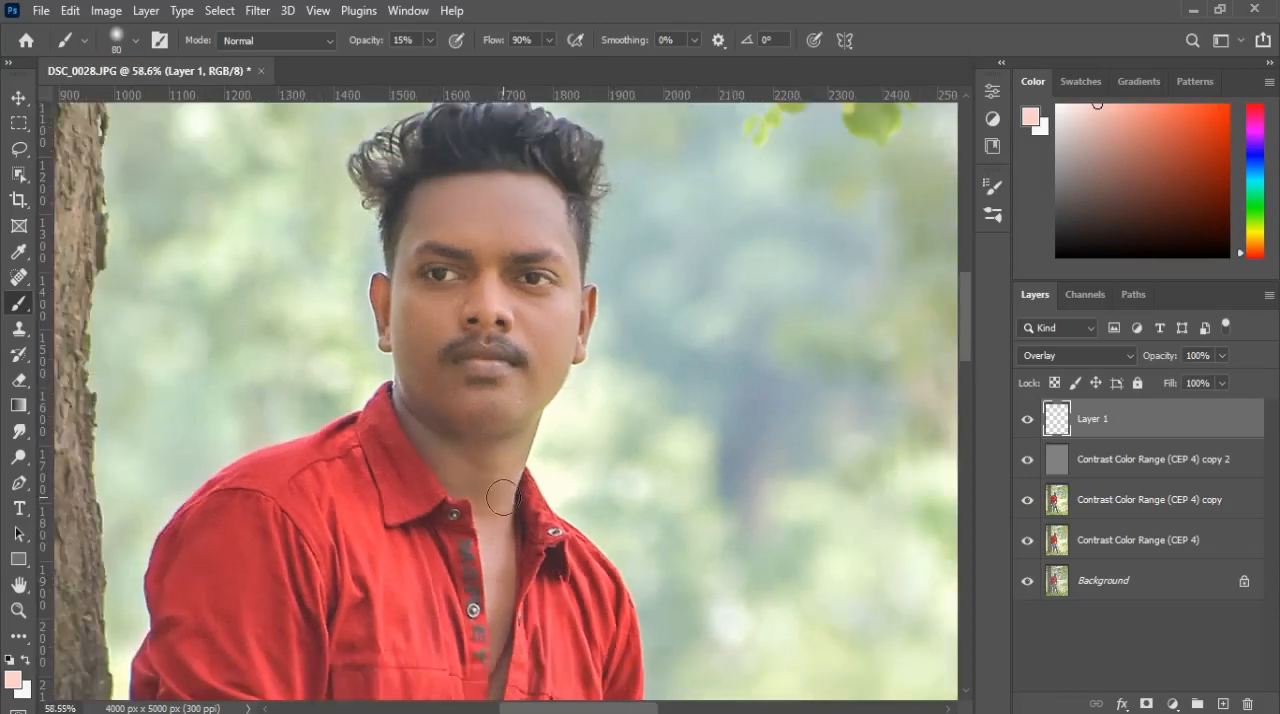
scroll(505, 497, "down", 10)
scroll(513, 499, "down", 3)
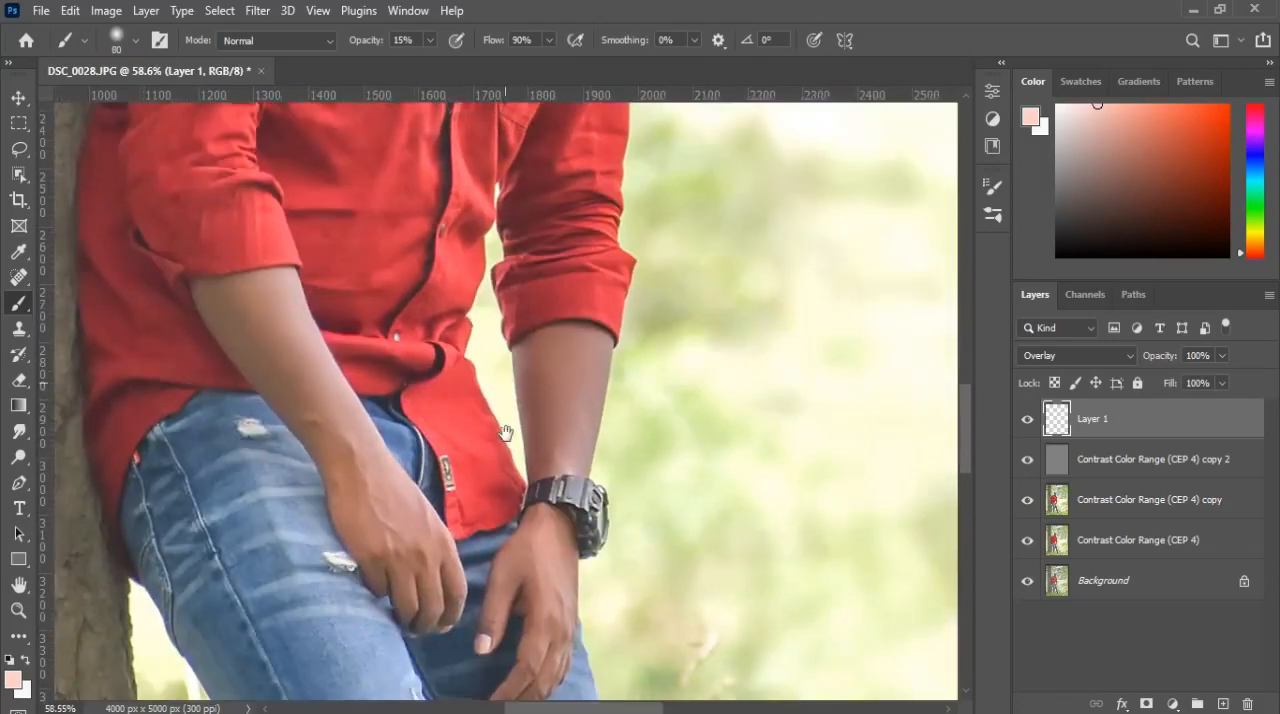
scroll(562, 386, "up", 2)
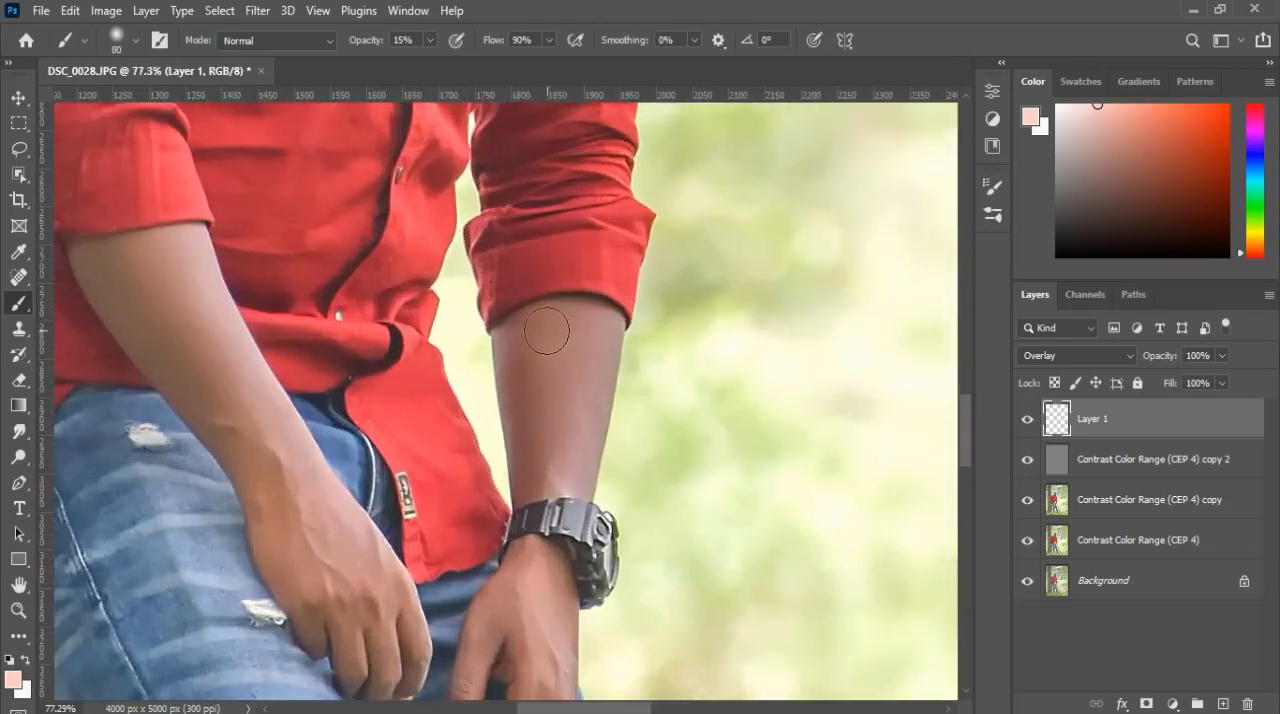
mouse_move(559, 332)
left_mouse_down()
mouse_move(588, 327)
mouse_move(601, 360)
mouse_move(585, 430)
left_mouse_up()
mouse_move(564, 480)
left_mouse_down()
mouse_move(532, 479)
mouse_move(514, 353)
mouse_move(525, 350)
left_mouse_up()
scroll(543, 391, "down", 3)
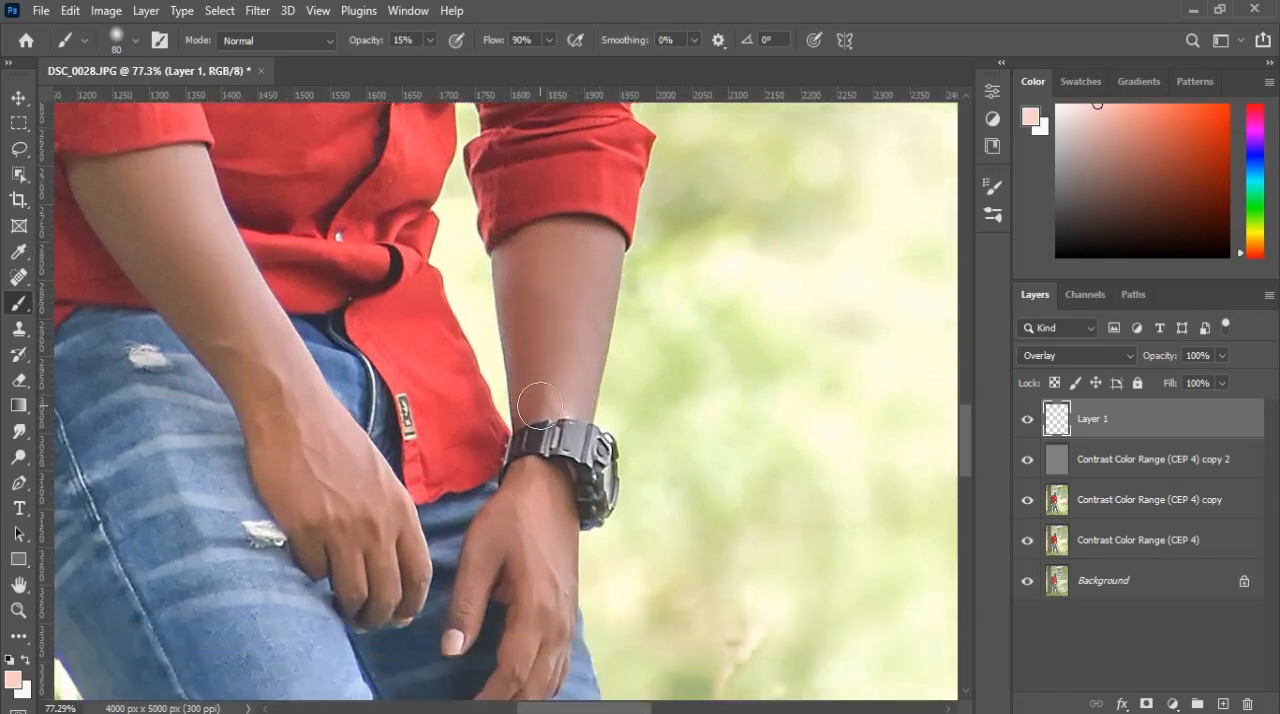
mouse_move(558, 538)
left_mouse_down()
mouse_move(532, 627)
mouse_move(483, 669)
left_mouse_up()
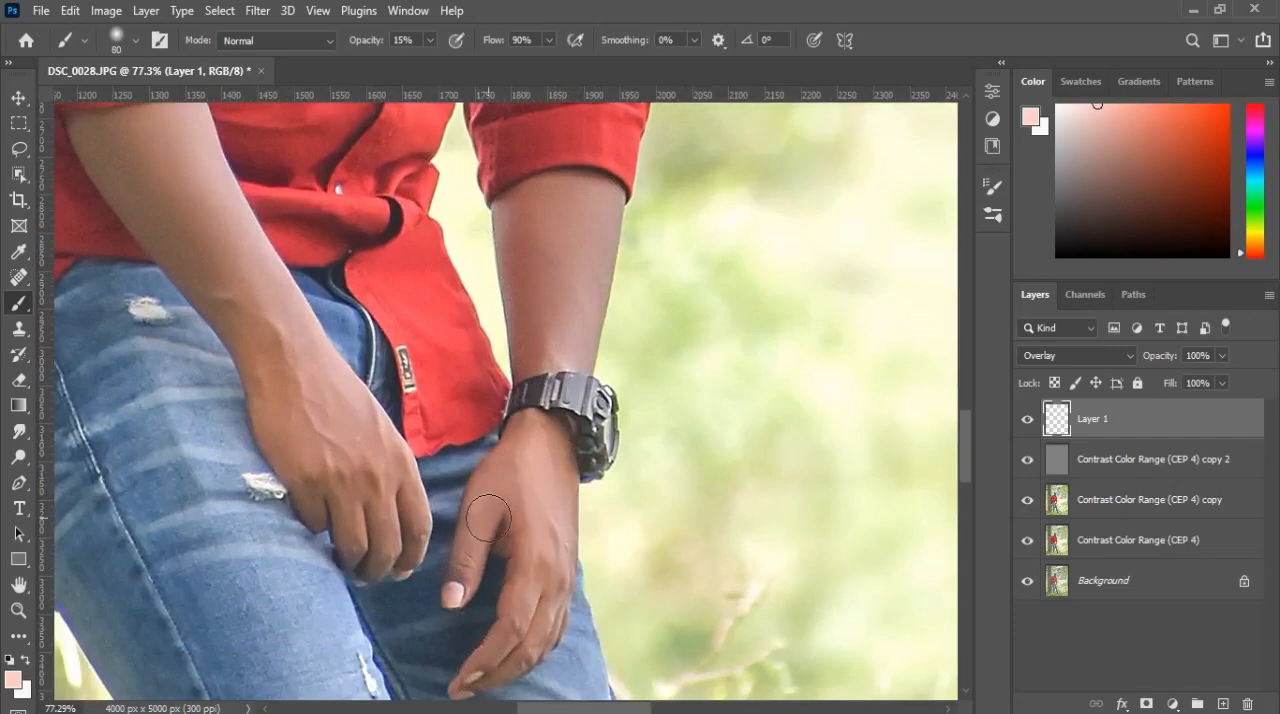
Step: Add a Selective Color adjustment layer clipped to the painted Overlay layer, with Whites as the color range being edited
left_click_drag(398, 548, 522, 597)
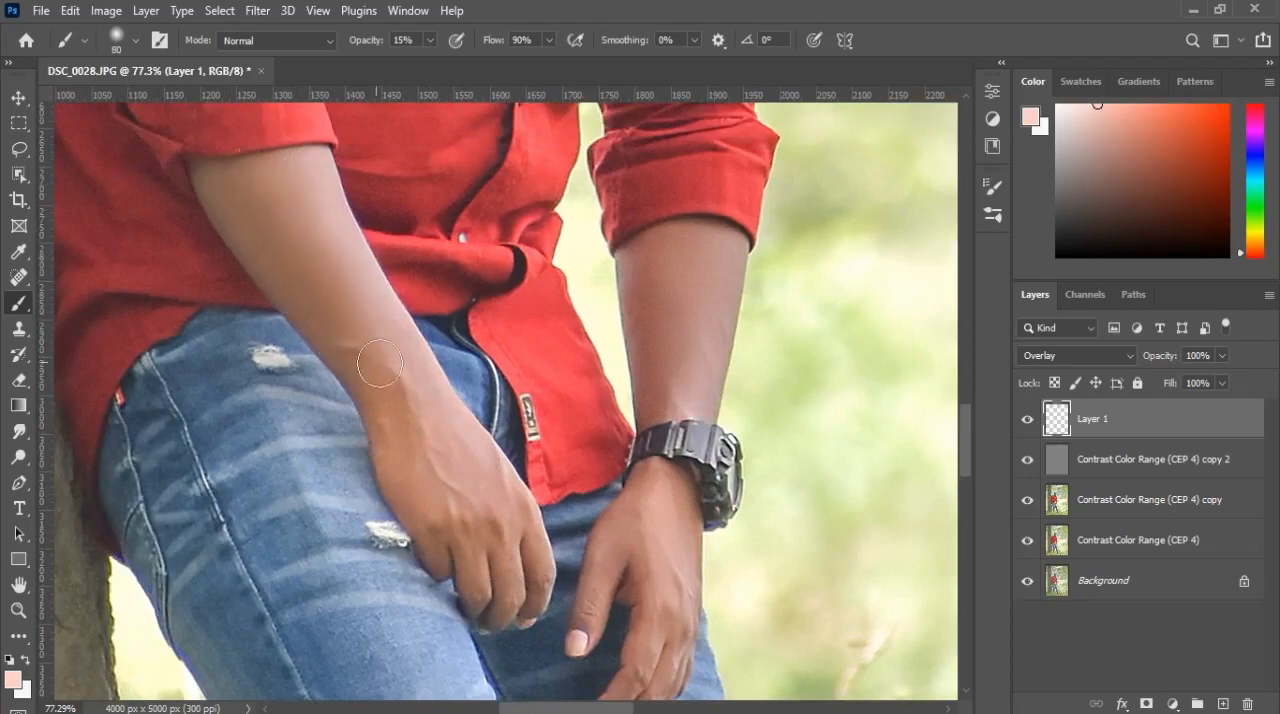
scroll(398, 391, "down", 2)
scroll(398, 391, "down", 3)
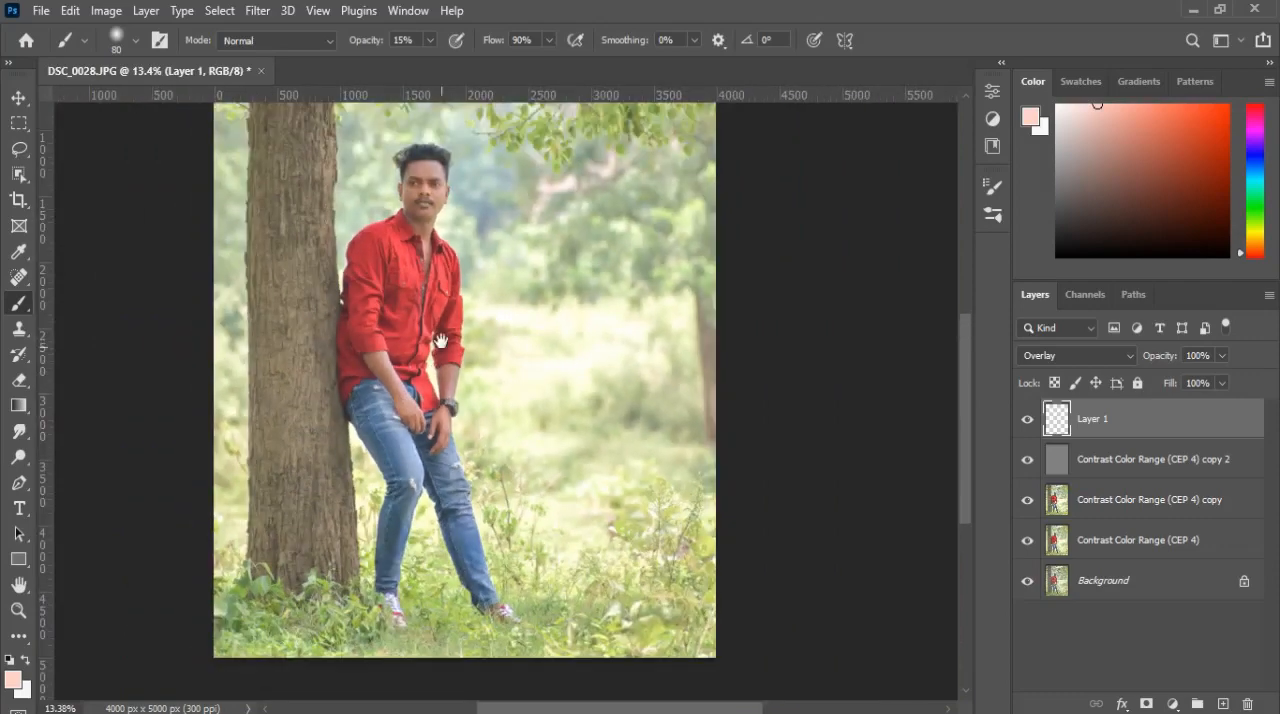
left_click_drag(434, 241, 457, 364)
scroll(459, 366, "up", 4)
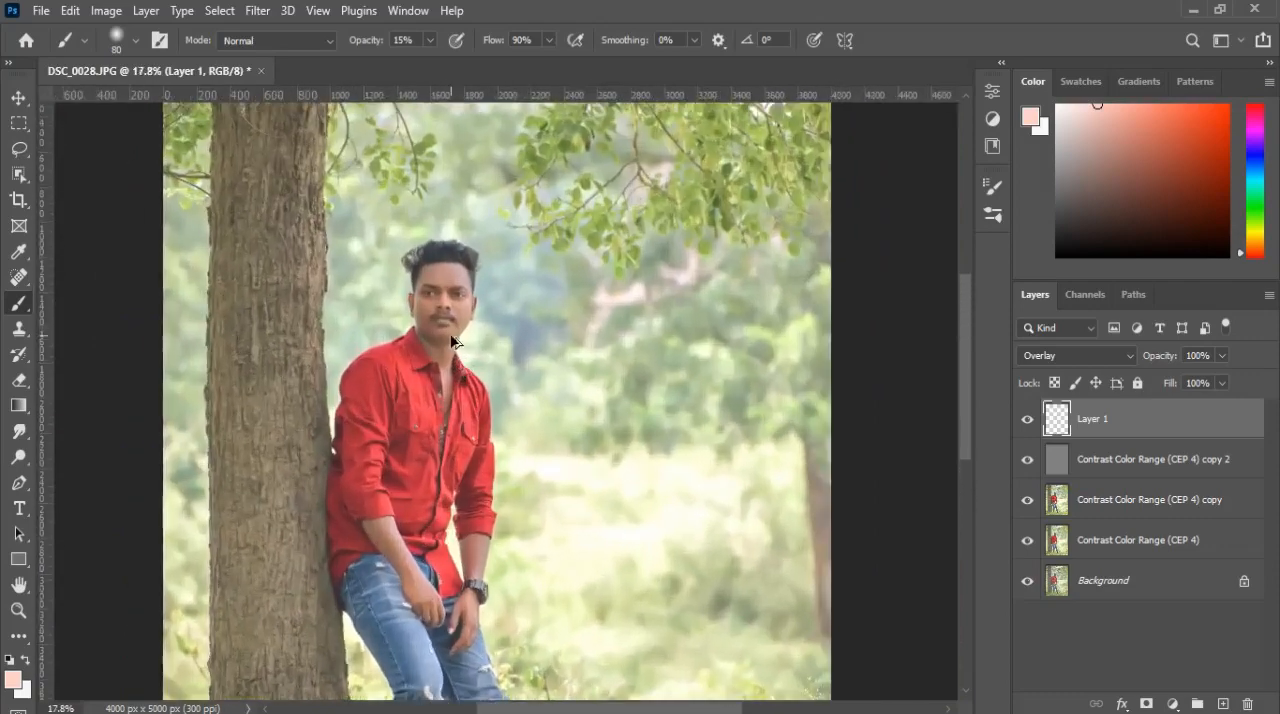
left_click(1172, 705)
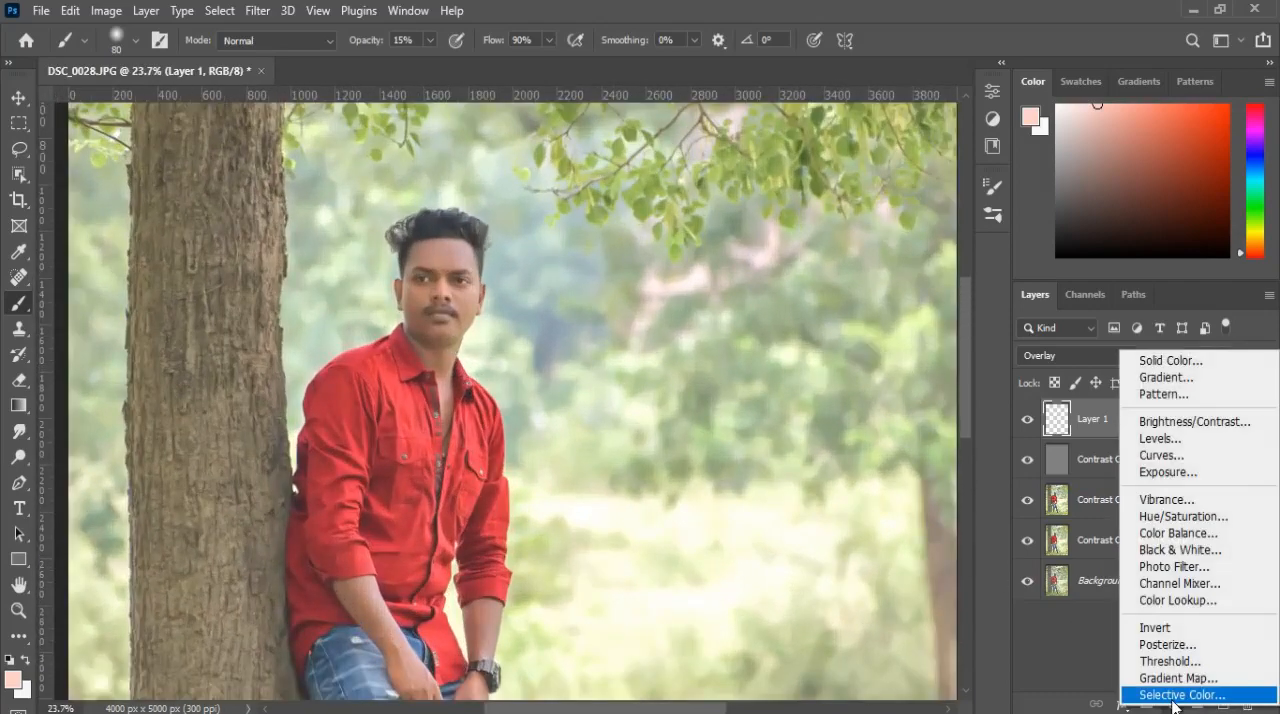
left_click(1160, 689)
left_click(850, 170)
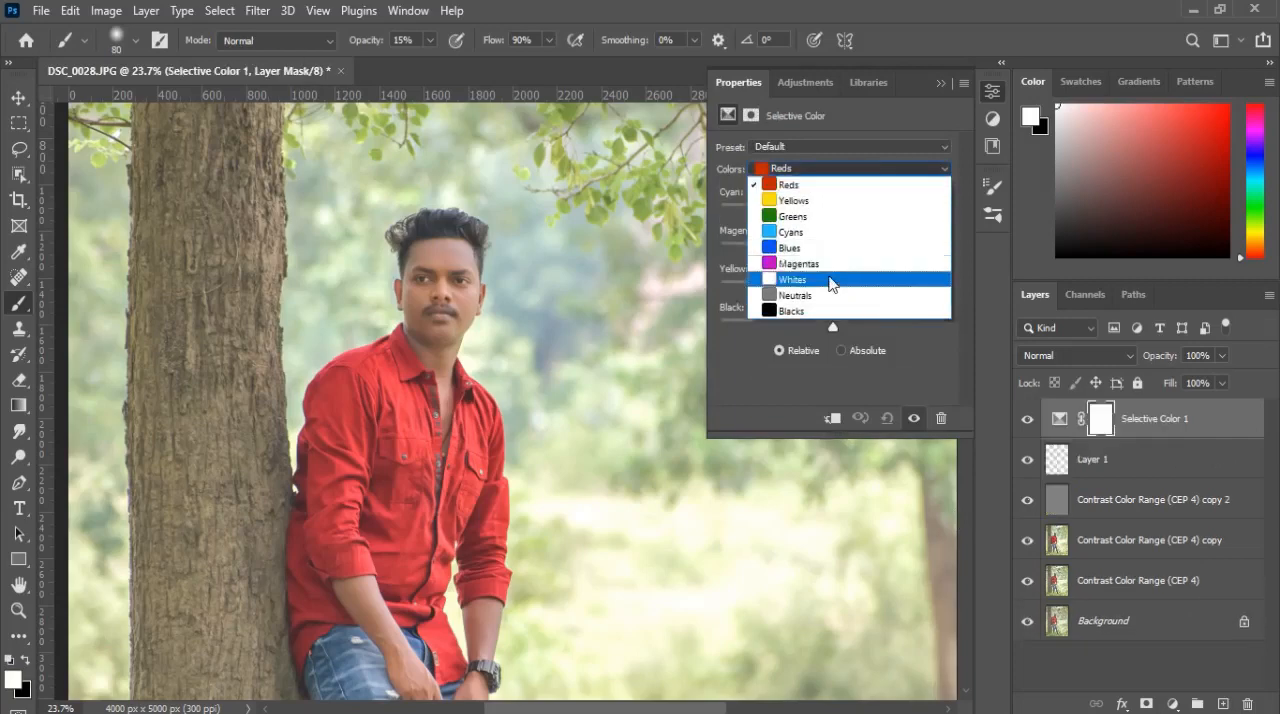
left_click(831, 282)
left_click(832, 419)
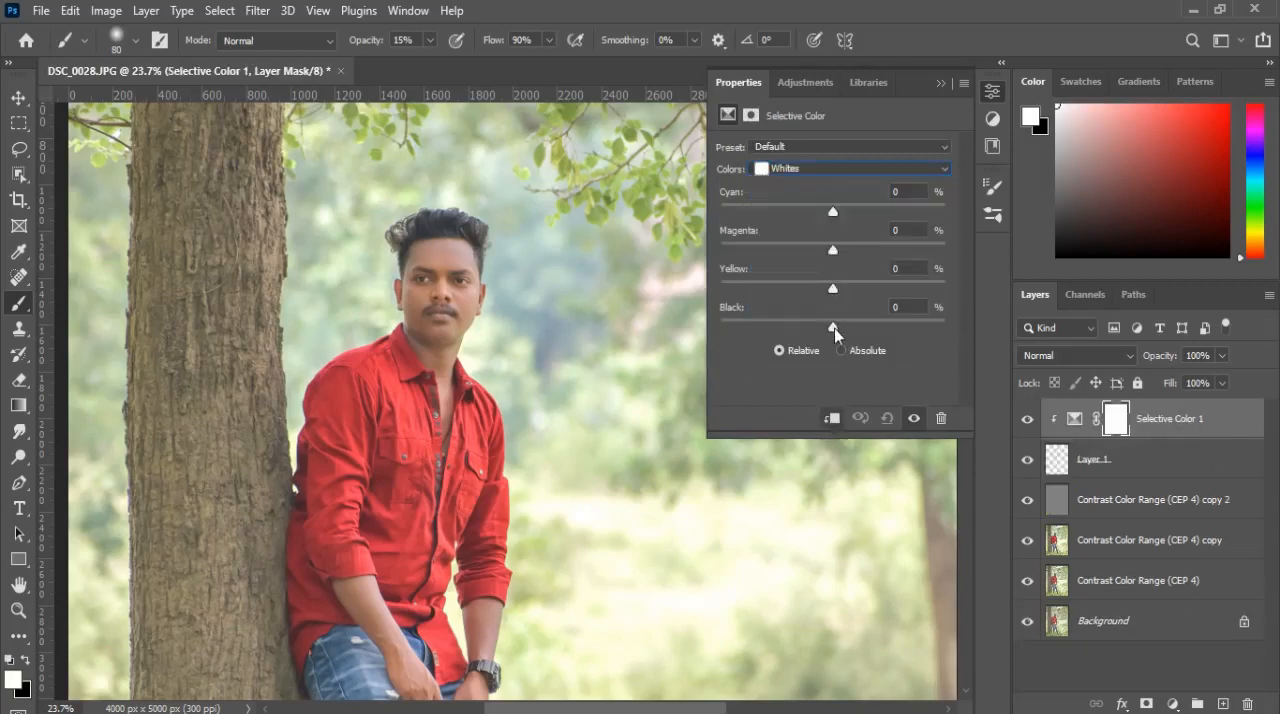
Step: Set the Whites of the Selective Color adjustment to Cyan +27, Magenta -22, Yellow +39 and Black +29
left_click_drag(834, 328, 757, 289)
mouse_move(830, 254)
left_mouse_down()
mouse_move(778, 258)
mouse_move(859, 260)
mouse_move(808, 252)
left_mouse_up()
left_click_drag(833, 211, 771, 211)
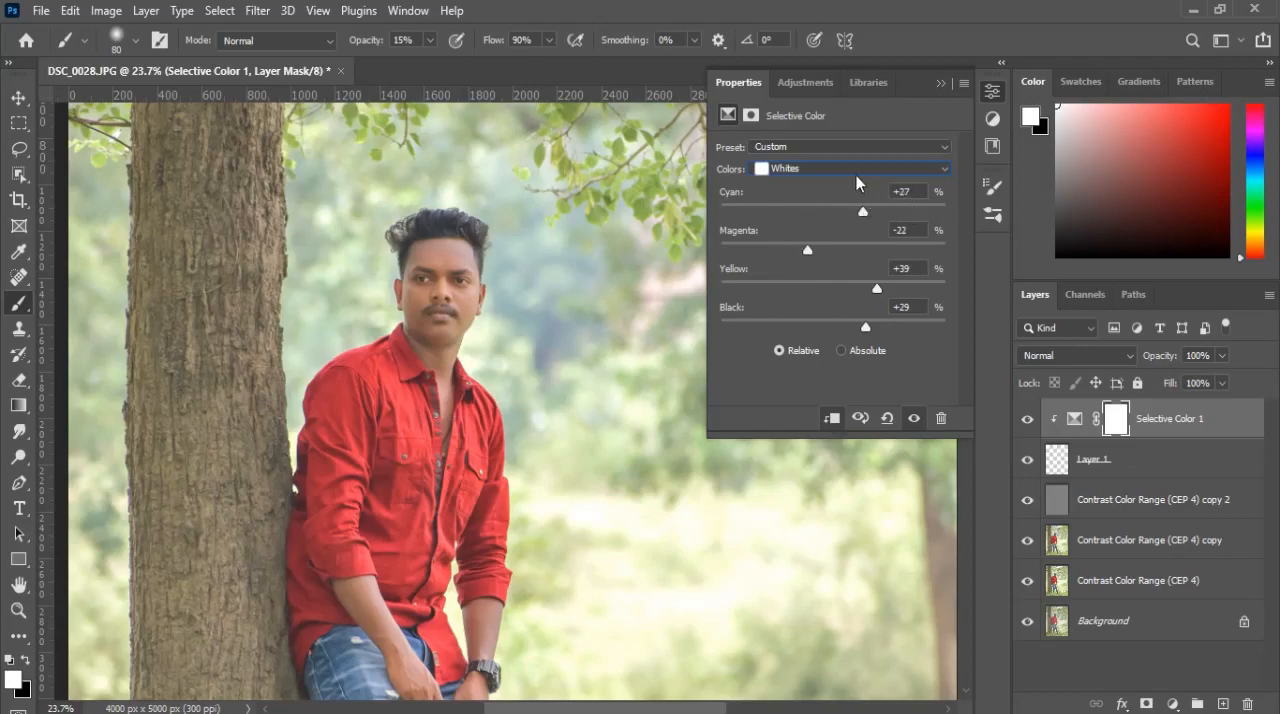
Step: Set Black to -21 for the Reds in the Selective Color adjustment and fine-tune their yellow and magenta
left_click(856, 170)
left_click(827, 183)
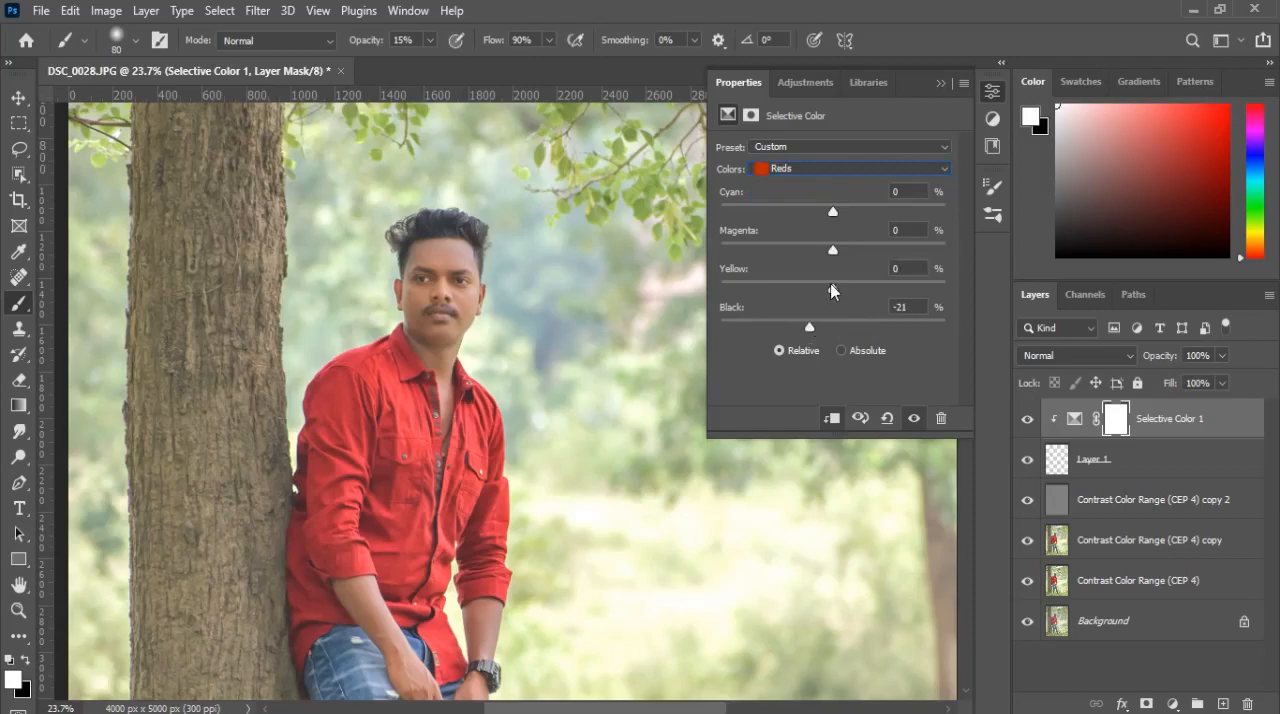
mouse_move(833, 283)
left_mouse_down()
mouse_move(763, 290)
mouse_move(931, 290)
mouse_move(827, 290)
left_mouse_up()
left_click_drag(838, 243, 885, 243)
left_click(941, 82)
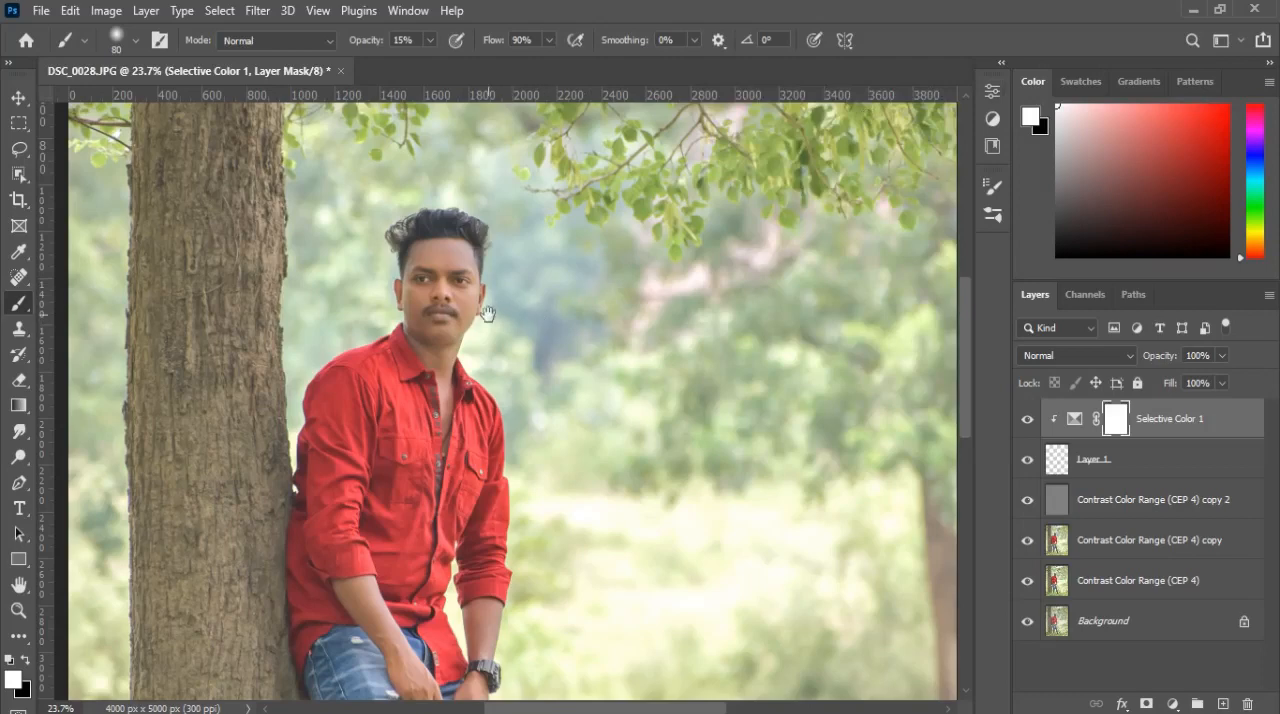
Step: Stamp all visible layers into a new merged layer at the top of the stack
mouse_move(496, 310)
left_mouse_down()
mouse_move(566, 280)
mouse_move(503, 329)
left_mouse_up()
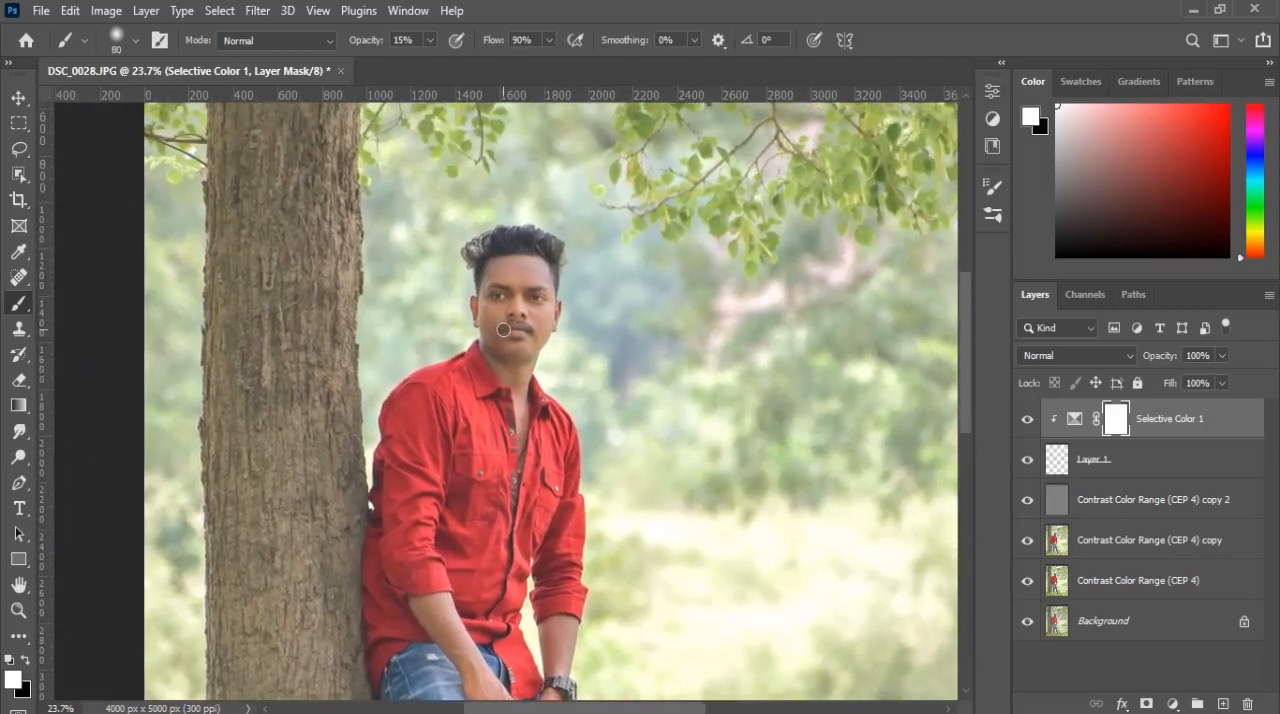
scroll(517, 325, "down", 5)
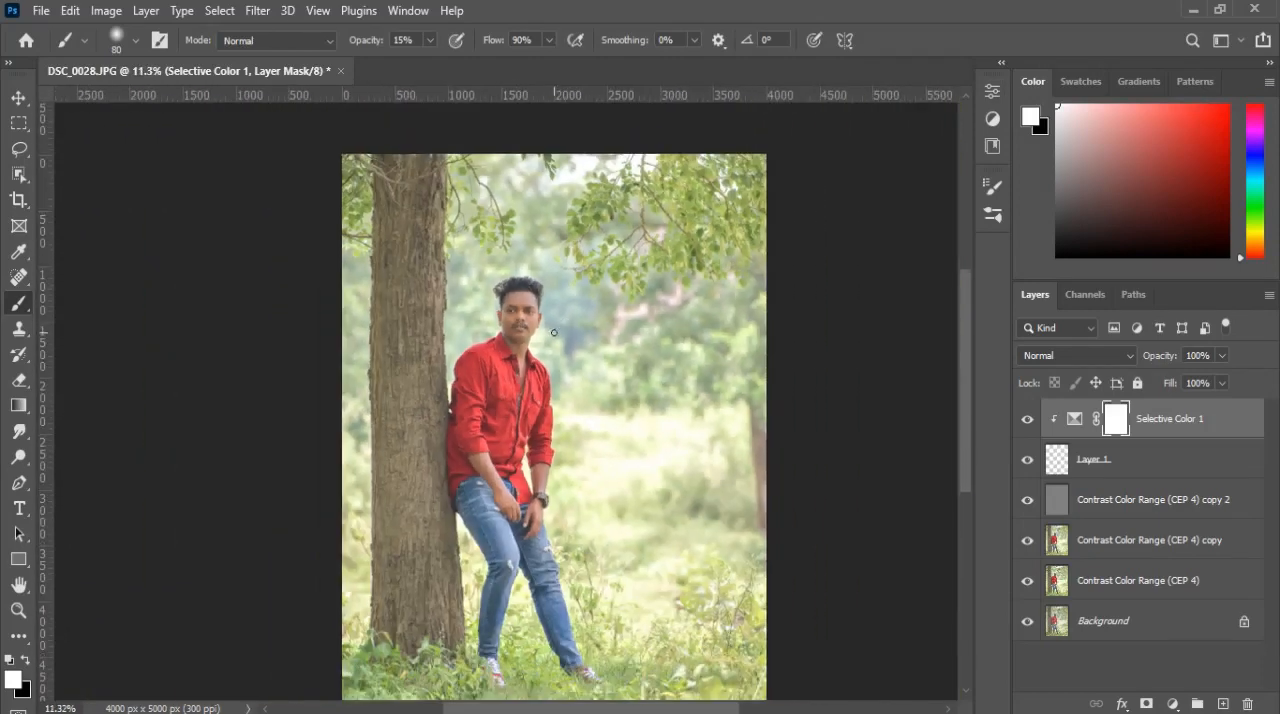
scroll(556, 318, "down", 1)
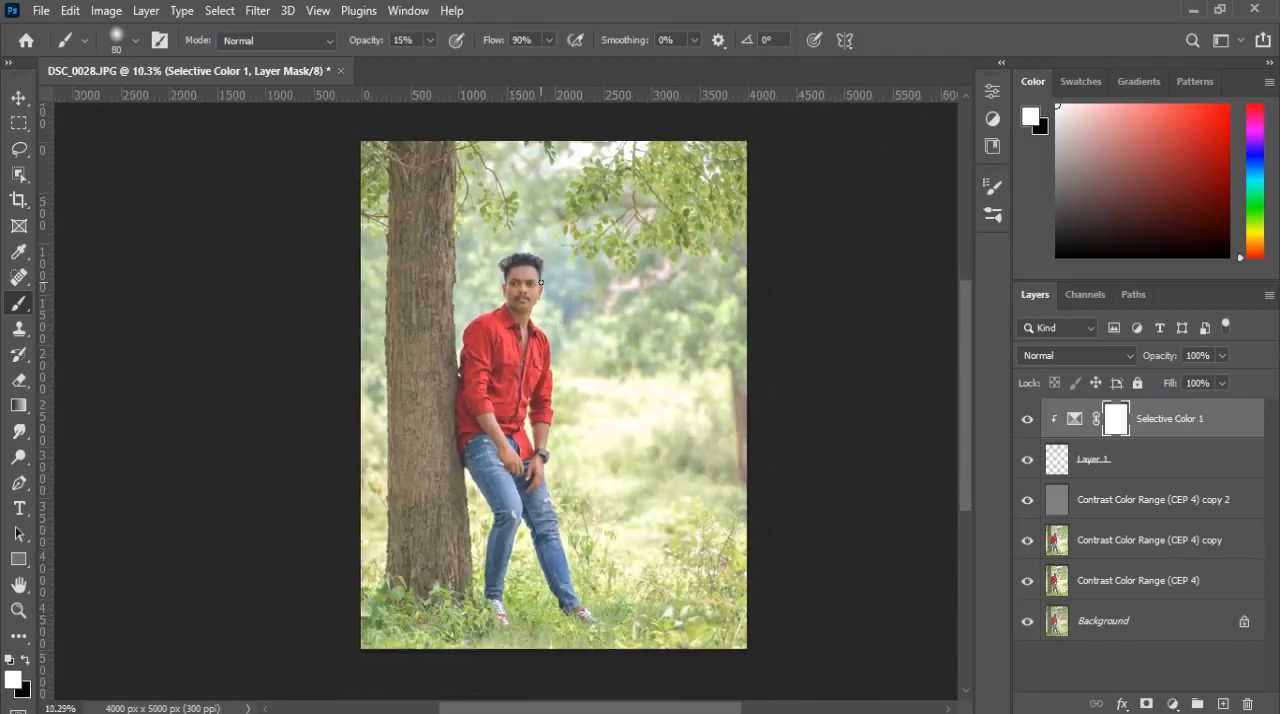
scroll(540, 285, "up", 6)
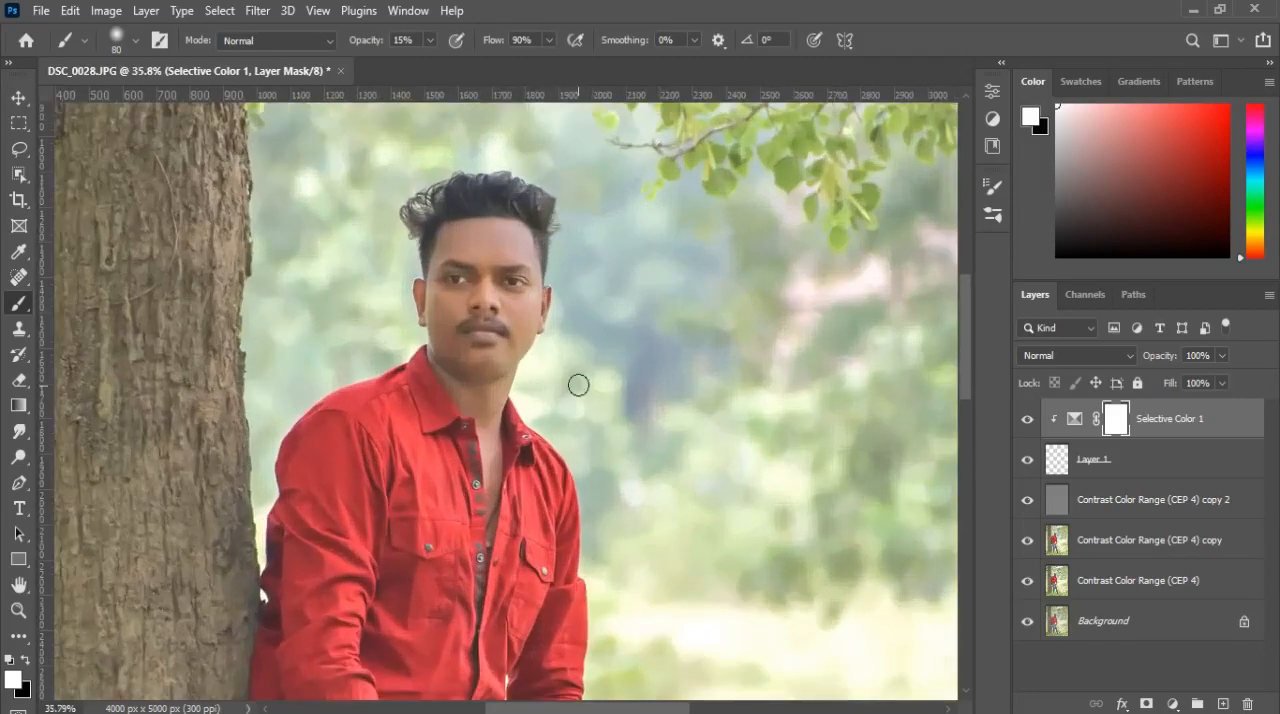
key("ctrl+alt+shift+e")
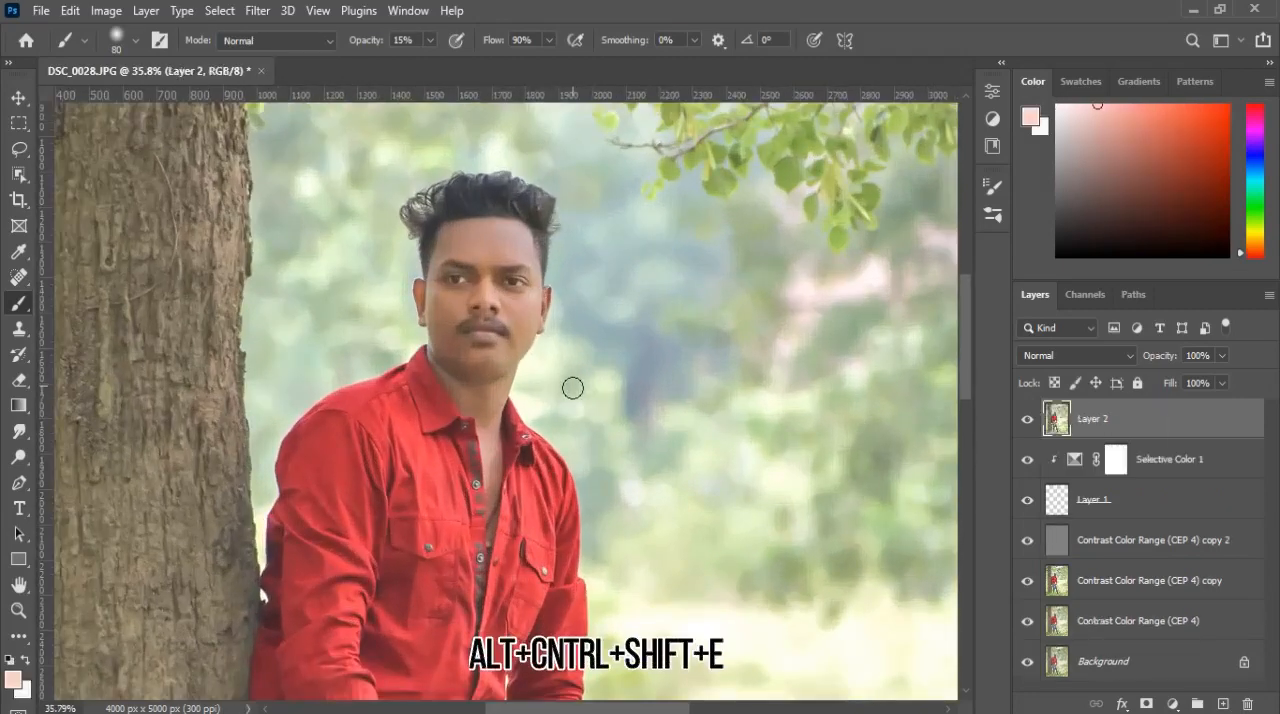
Step: Try to clean up the hair outline on the left side of the head with a size 100 Clone Stamp
scroll(490, 335, "up", 6)
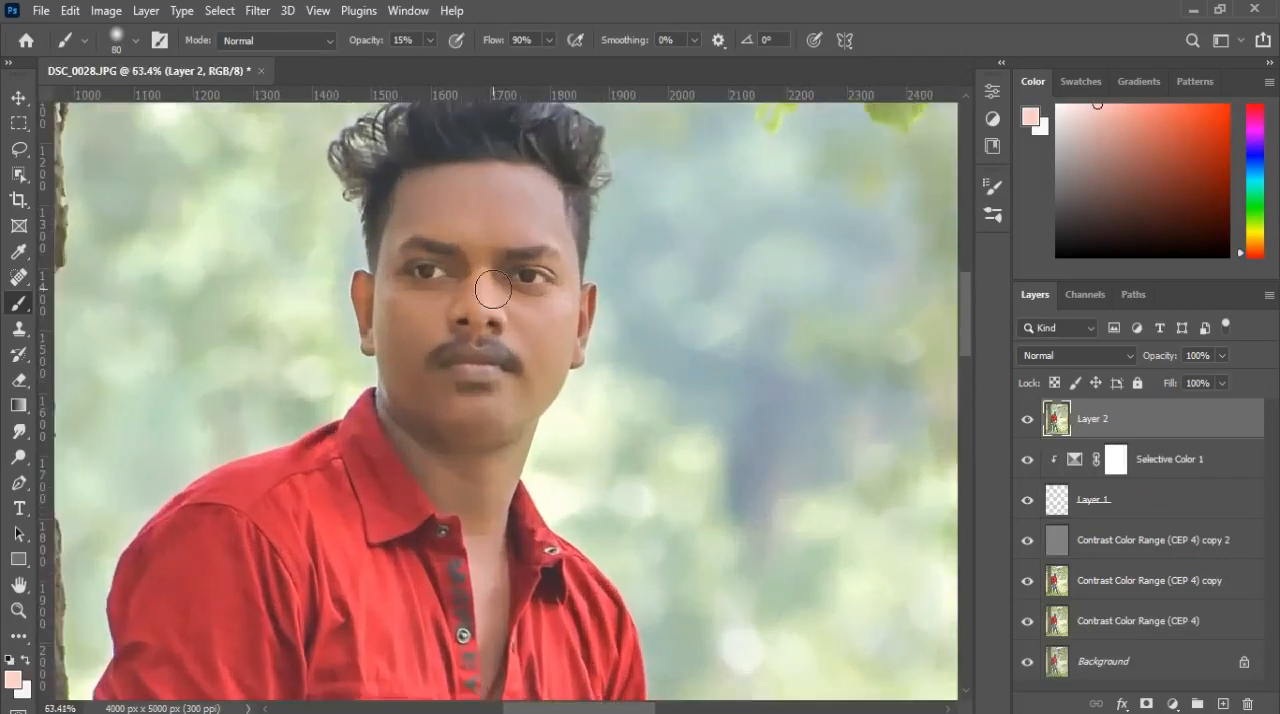
scroll(485, 305, "up", 2)
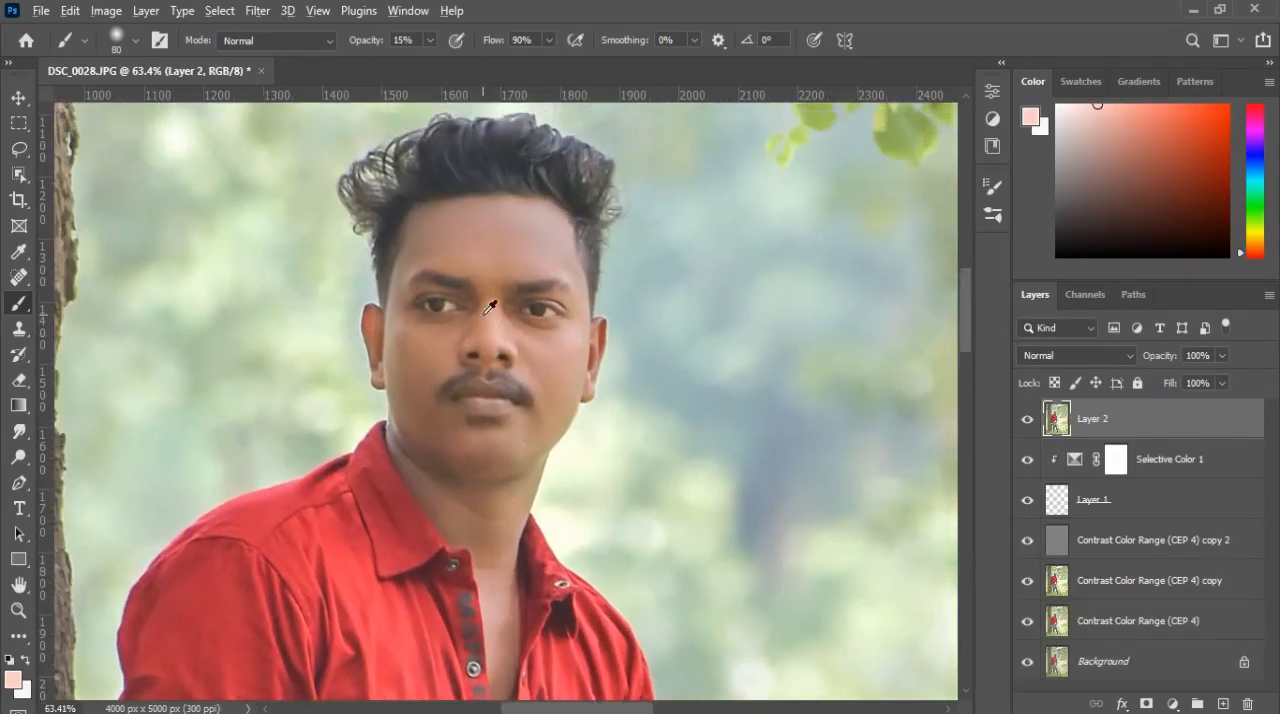
scroll(490, 306, "up", 1)
scroll(483, 315, "down", 1)
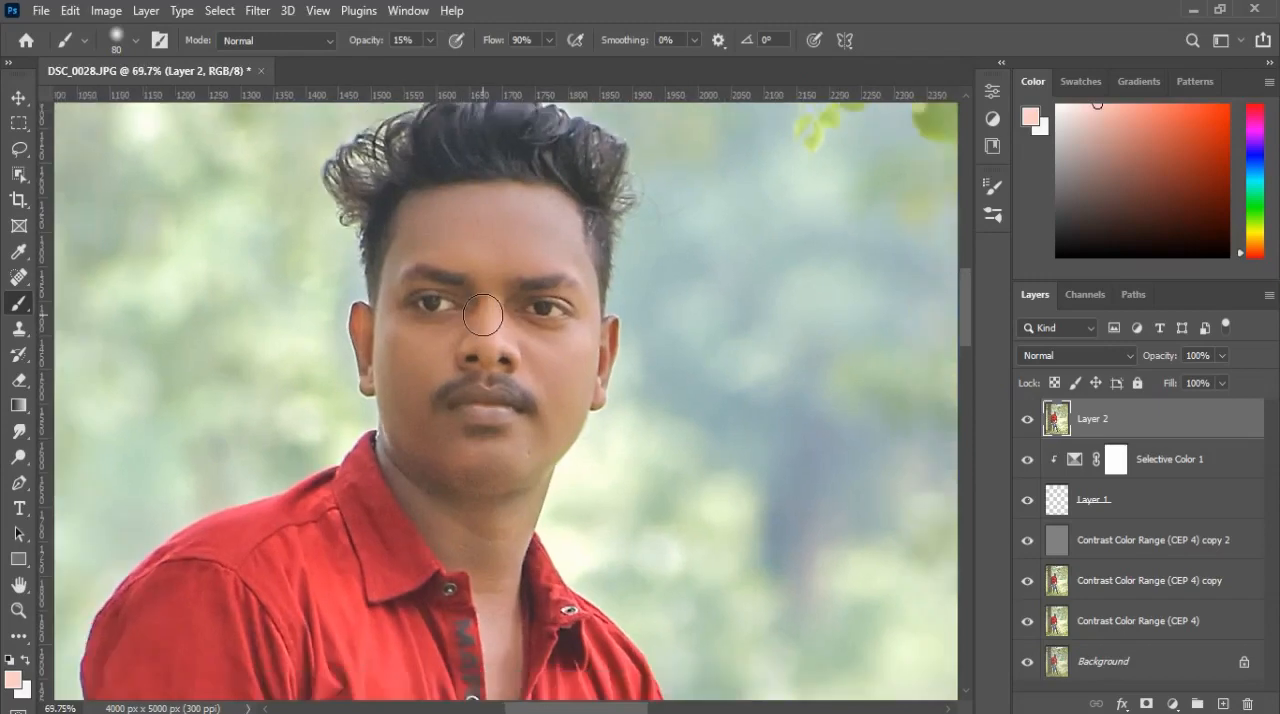
left_click_drag(497, 271, 493, 319)
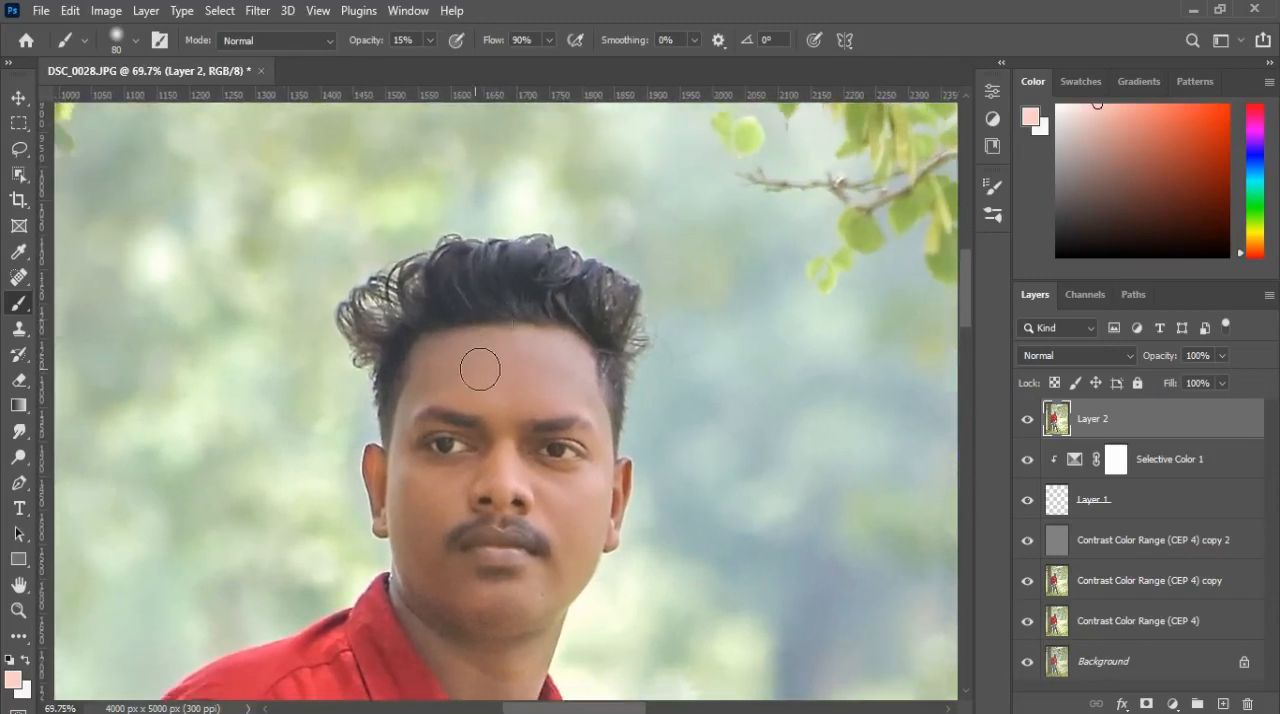
left_click(18, 328)
key("bracketleft")
key("bracketleft")
key("bracketleft")
key("bracketleft")
key("bracketleft")
key("bracketleft")
key("bracketleft")
key("bracketleft")
key("bracketleft")
key("bracketleft")
key("bracketleft")
key("bracketleft")
key("bracketleft")
key("bracketleft")
key("bracketleft")
key("bracketleft")
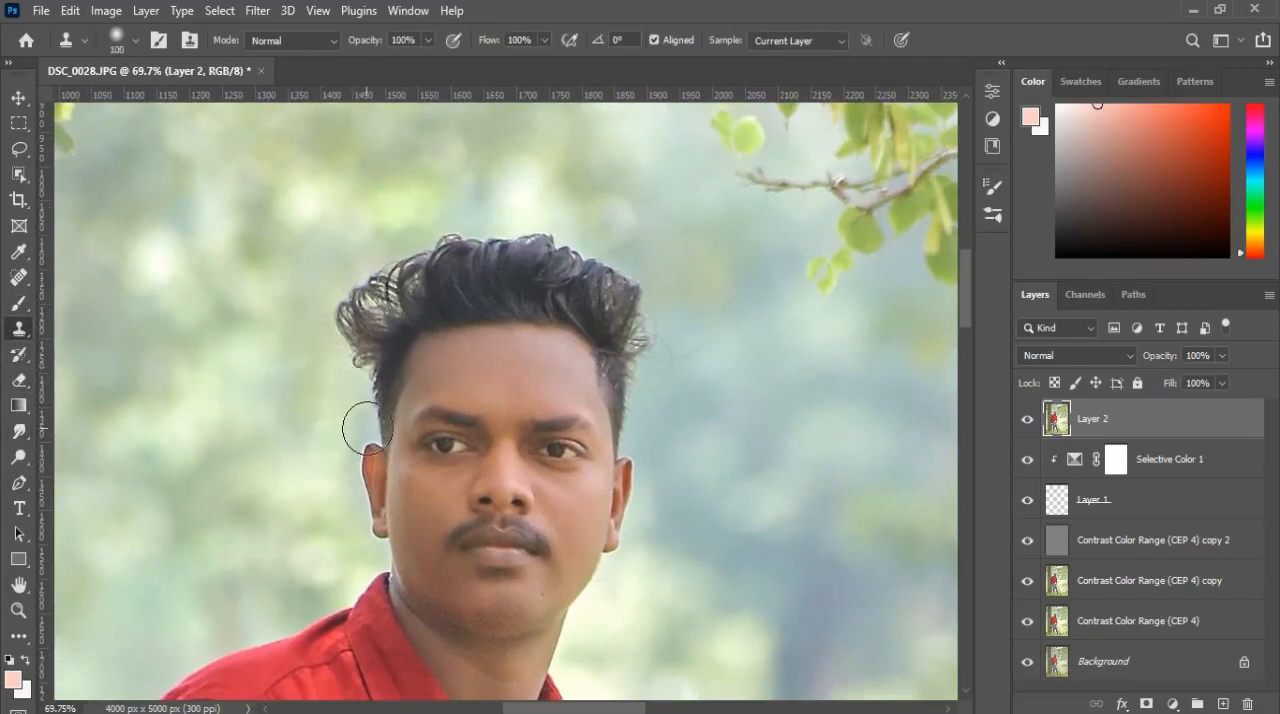
left_click(356, 353, "alt")
mouse_move(358, 350)
left_mouse_down()
mouse_move(378, 324)
mouse_move(365, 316)
mouse_move(348, 327)
mouse_move(336, 375)
mouse_move(326, 338)
left_mouse_up()
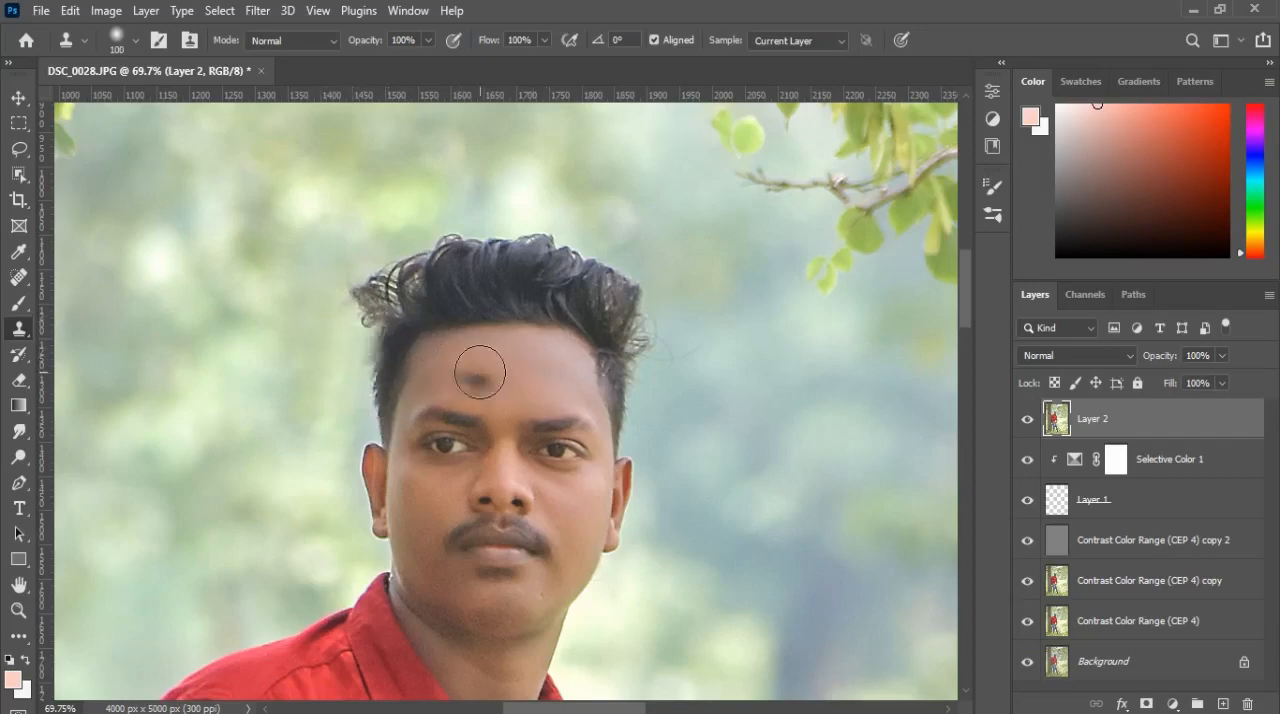
Step: Undo the Clone Stamp strokes on the hair and face
left_click(450, 404)
key("ctrl+z")
key("ctrl+z")
key("ctrl+z")
key("ctrl+z")
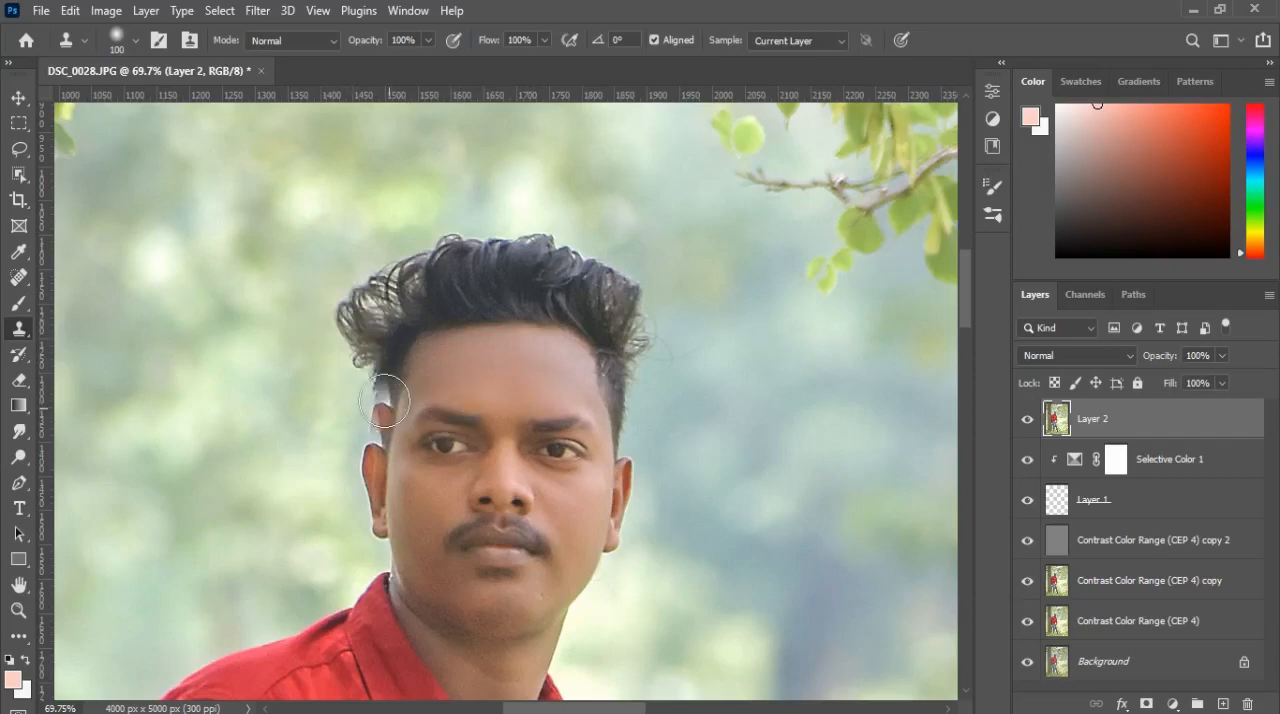
key("ctrl+shift+z")
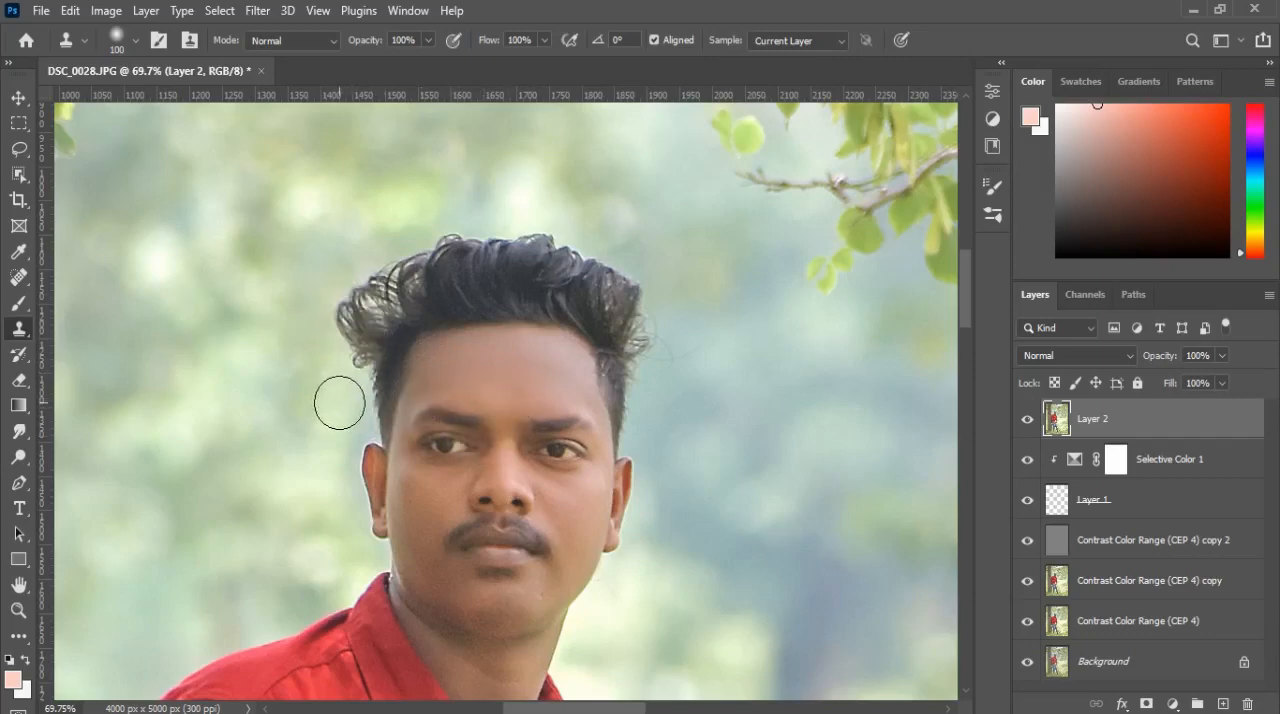
Step: Lasso the hair on the left side of the head and copy the selection to a new layer
left_click(19, 152)
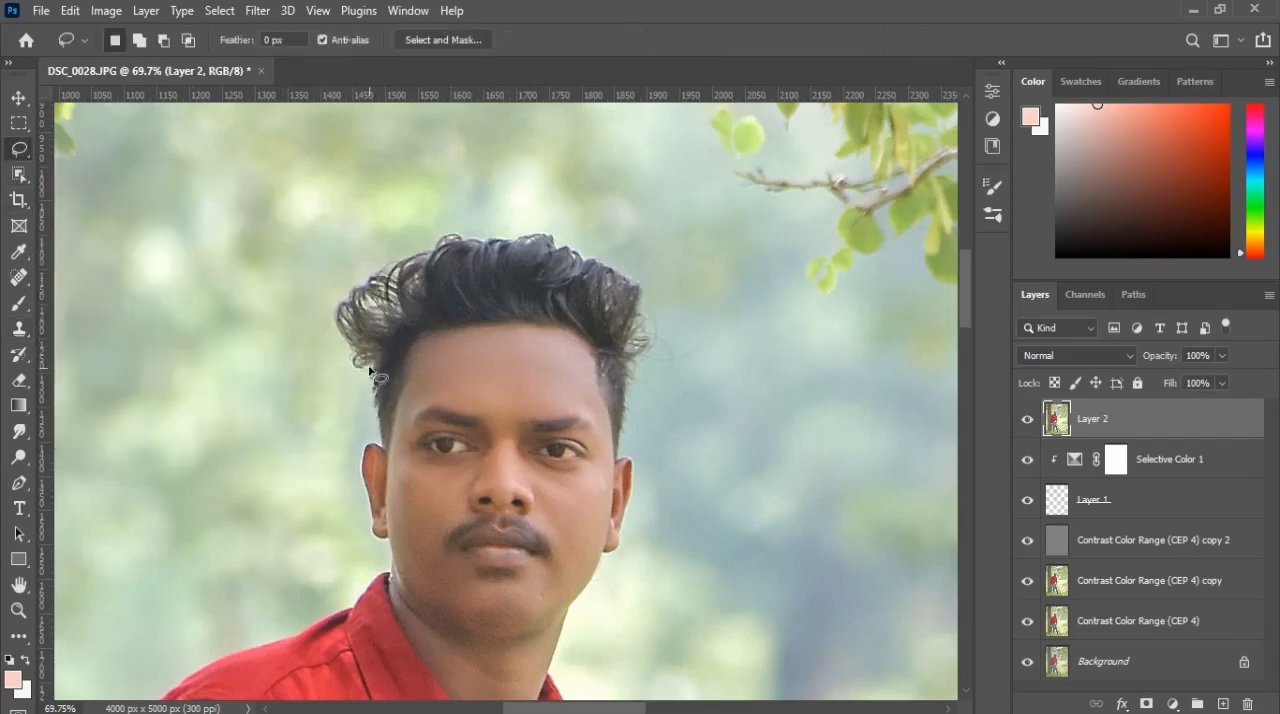
mouse_move(369, 371)
left_mouse_down()
mouse_move(337, 314)
mouse_move(388, 272)
mouse_move(436, 256)
mouse_move(448, 288)
mouse_move(434, 322)
mouse_move(370, 372)
left_mouse_up()
right_click(381, 340)
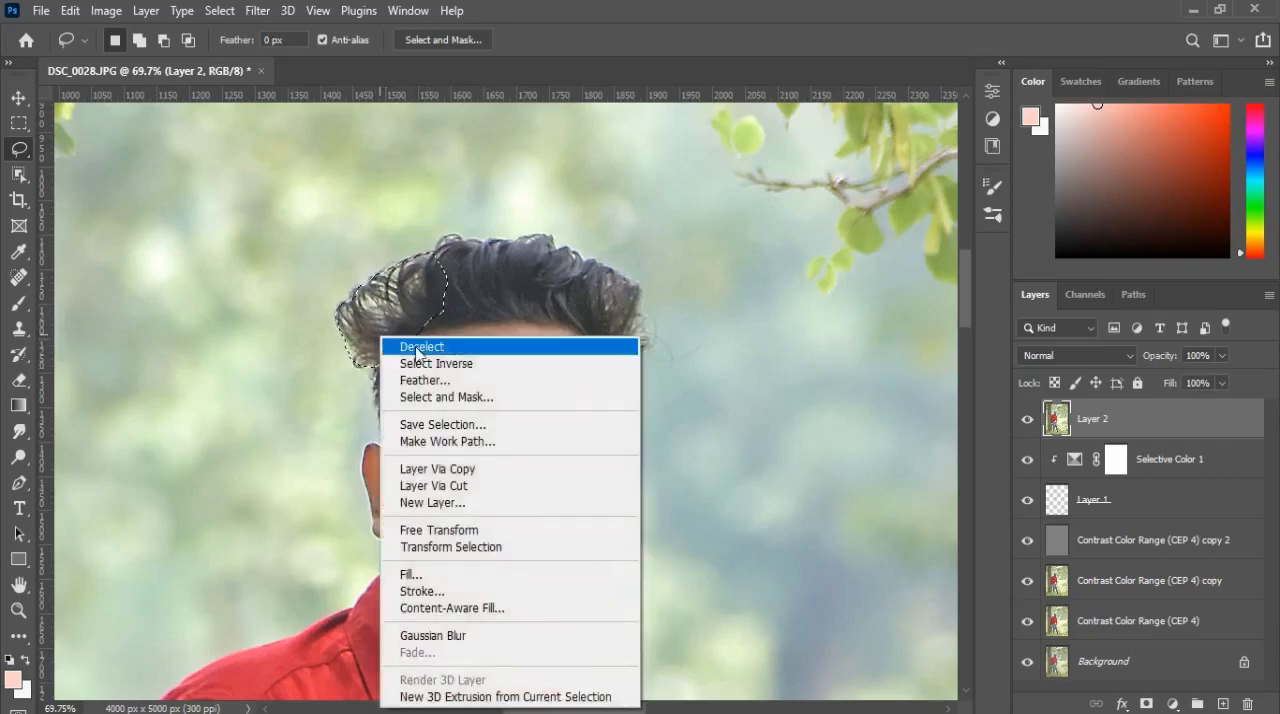
left_click(437, 469)
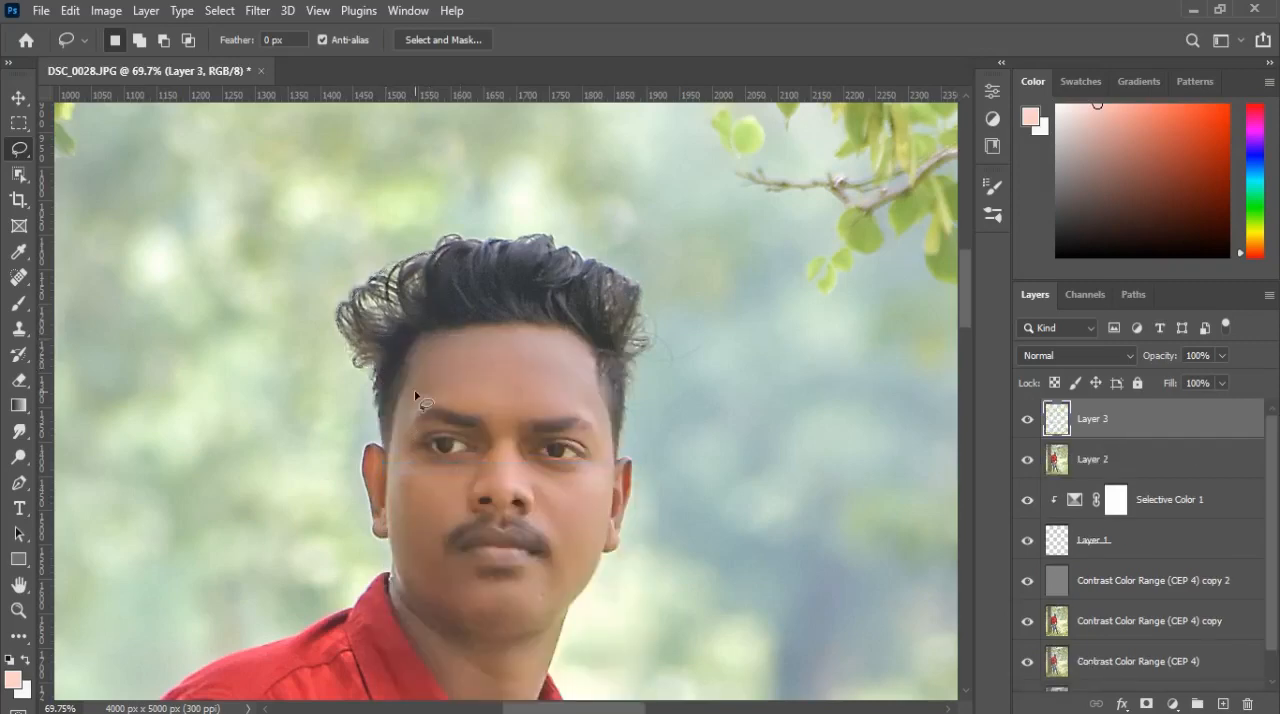
key("ctrl+t")
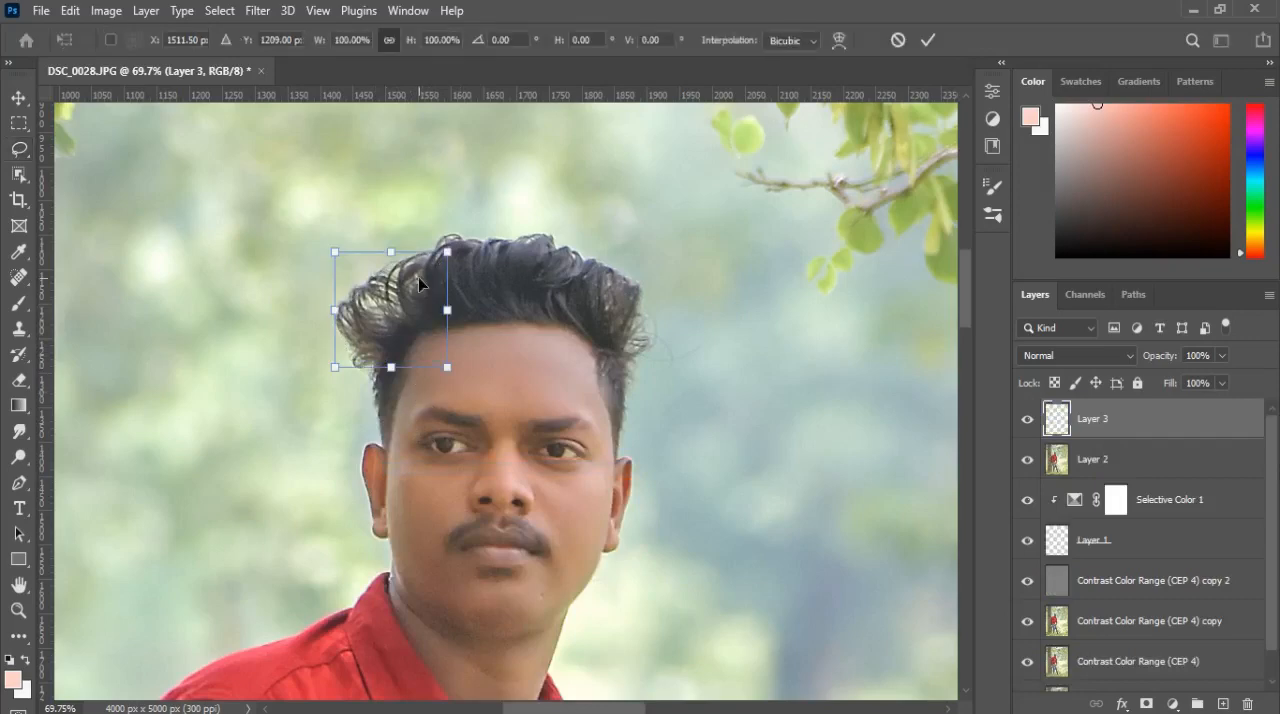
right_click(391, 284)
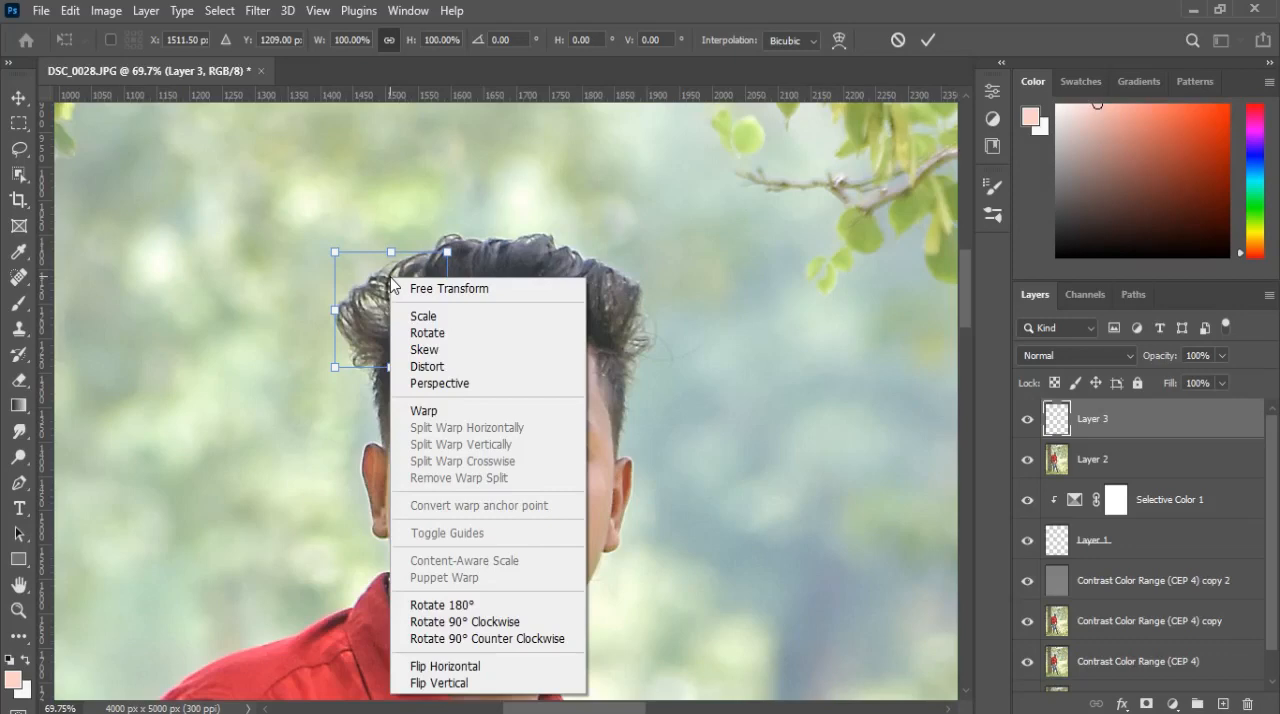
left_click(75, 11)
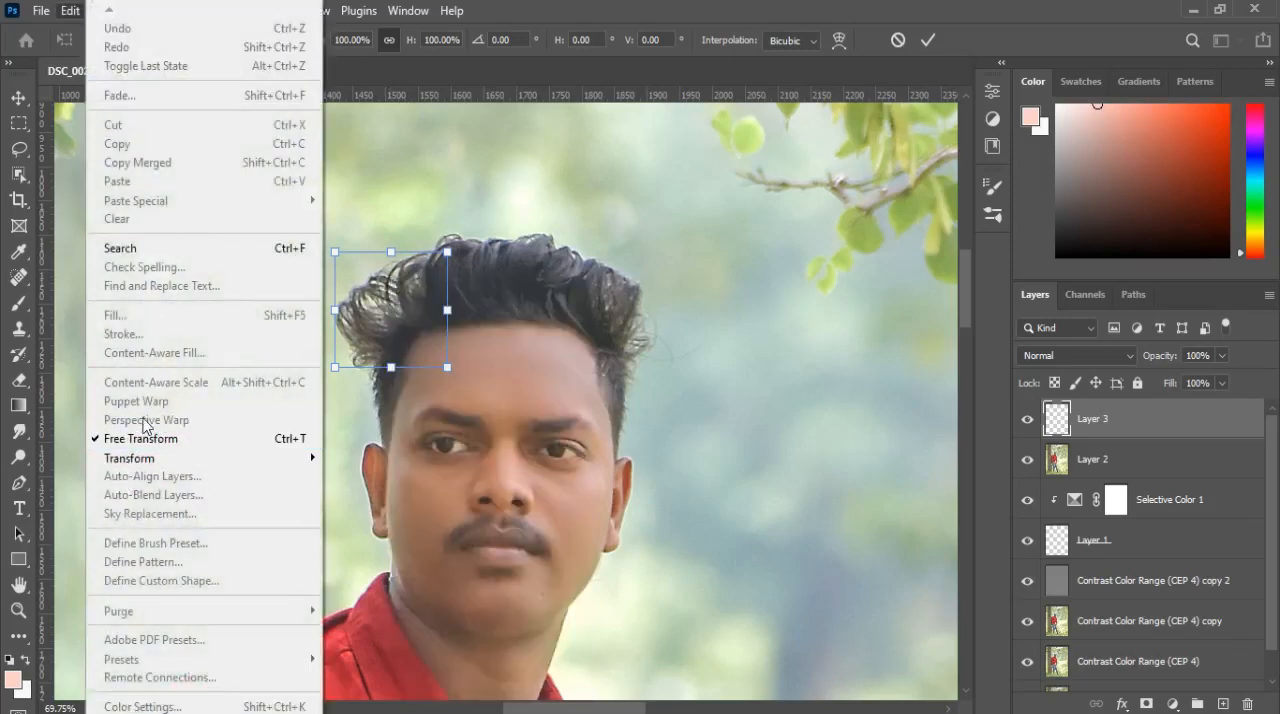
key("Escape")
key("Escape")
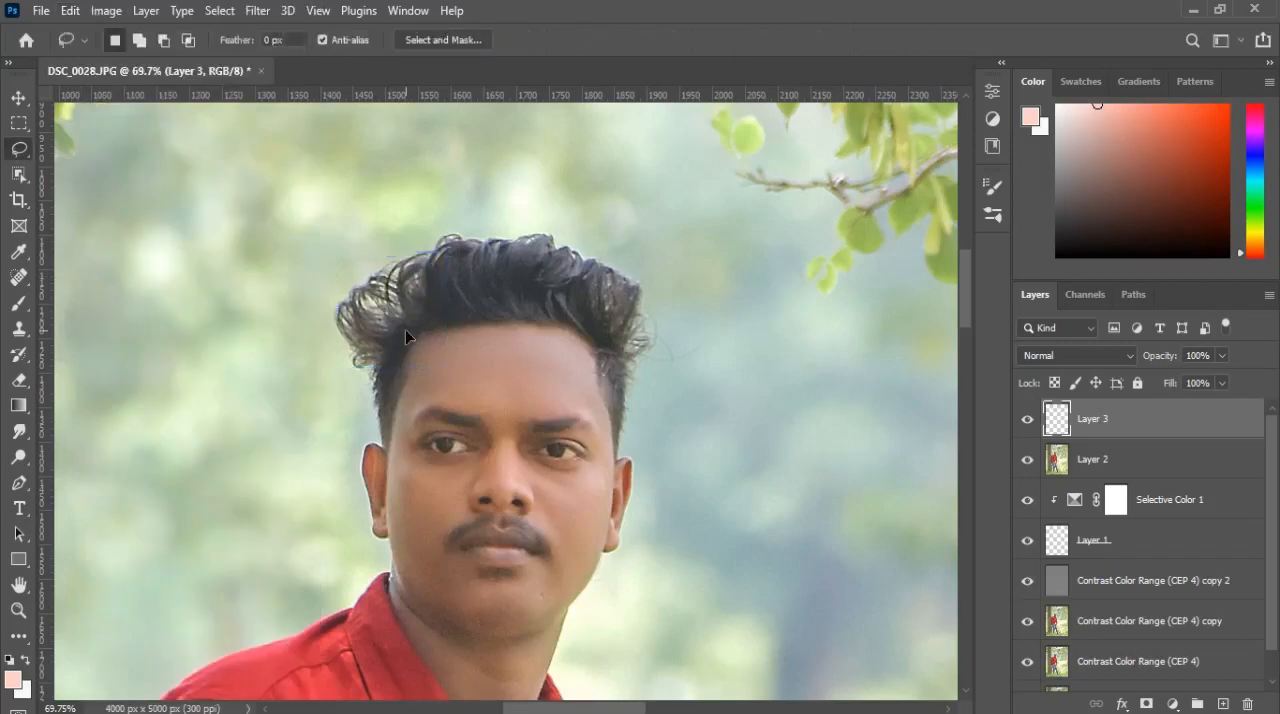
Step: Puppet Warp the copied hair, placing pins at its base, inner side and outer edge and pulling the outer edge upward
left_click(70, 11)
left_click(170, 401)
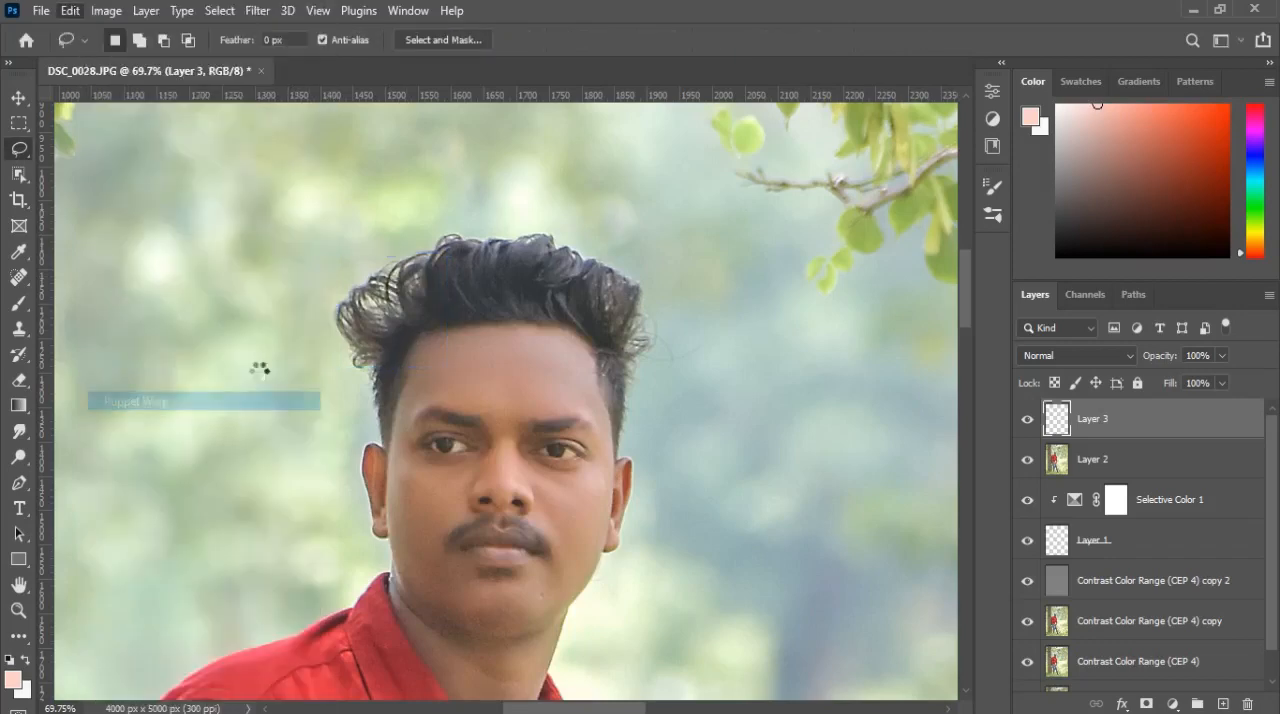
left_click(378, 355)
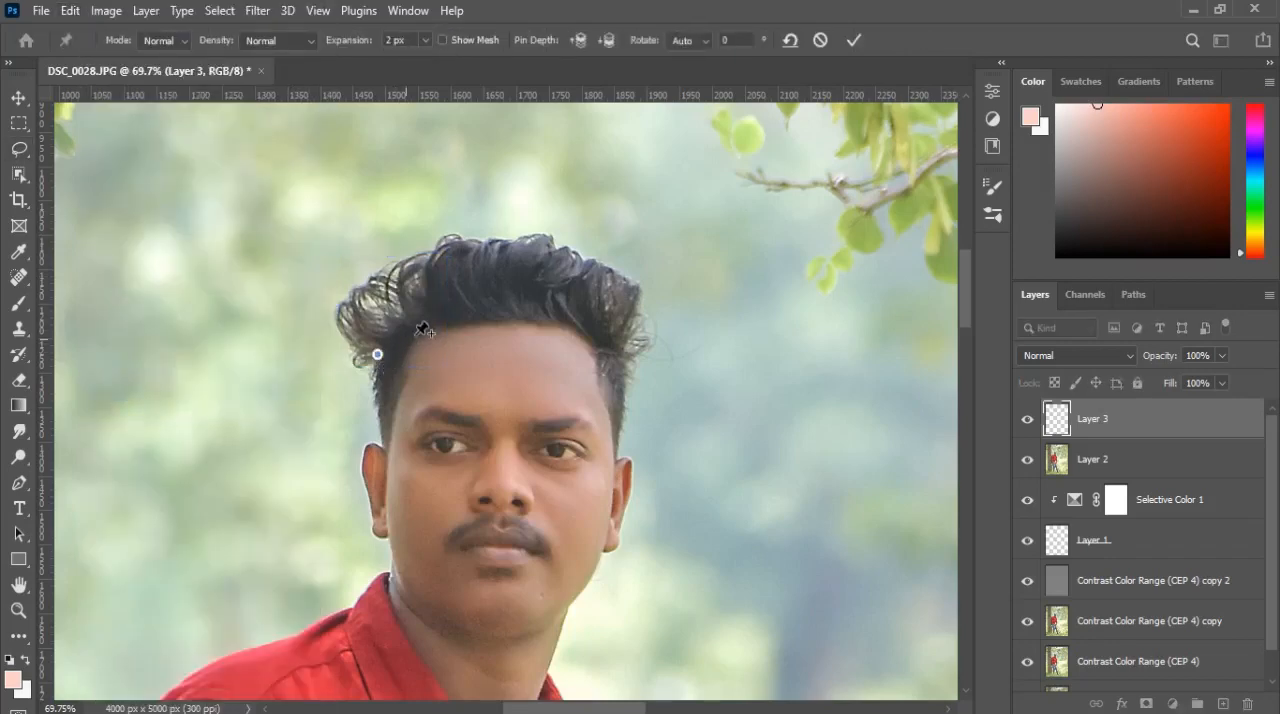
left_click(426, 311)
left_click_drag(360, 298, 358, 270)
left_click_drag(426, 311, 424, 297)
left_click_drag(358, 270, 381, 264)
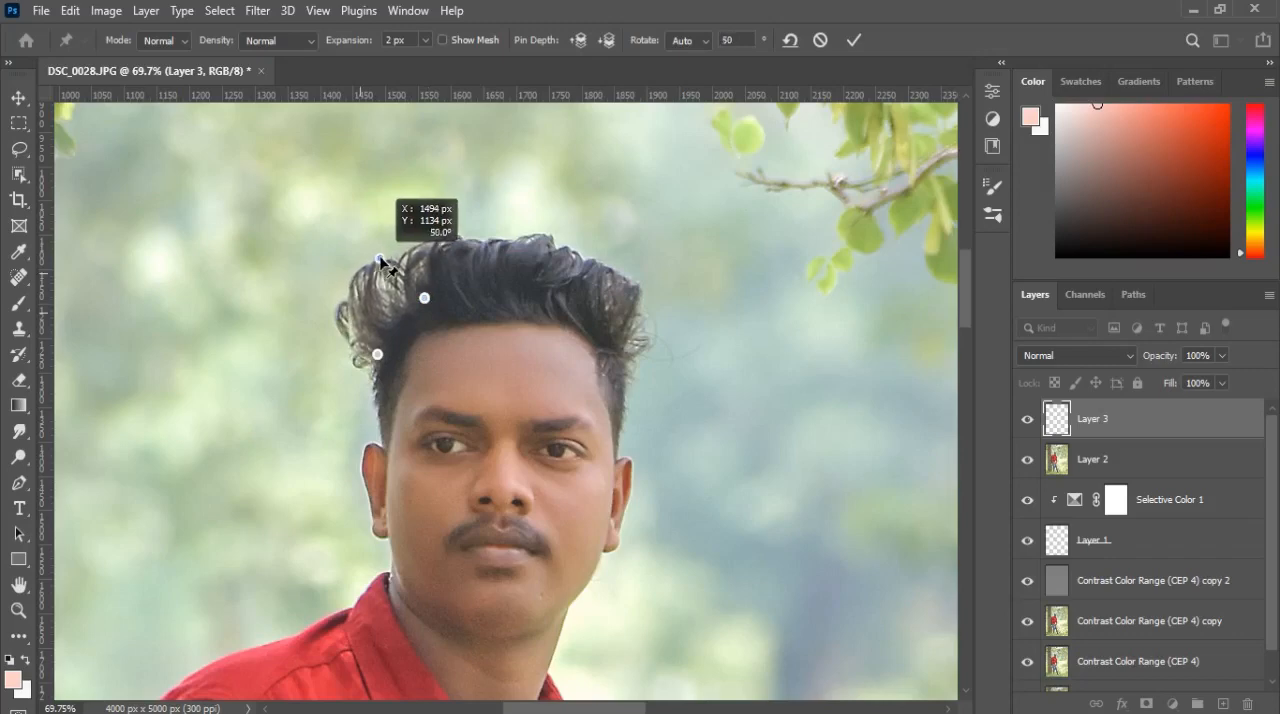
Step: Nudge the base and inner pins up toward the hair, apply the Puppet Warp, and select Layer 2
left_click_drag(377, 354, 387, 344)
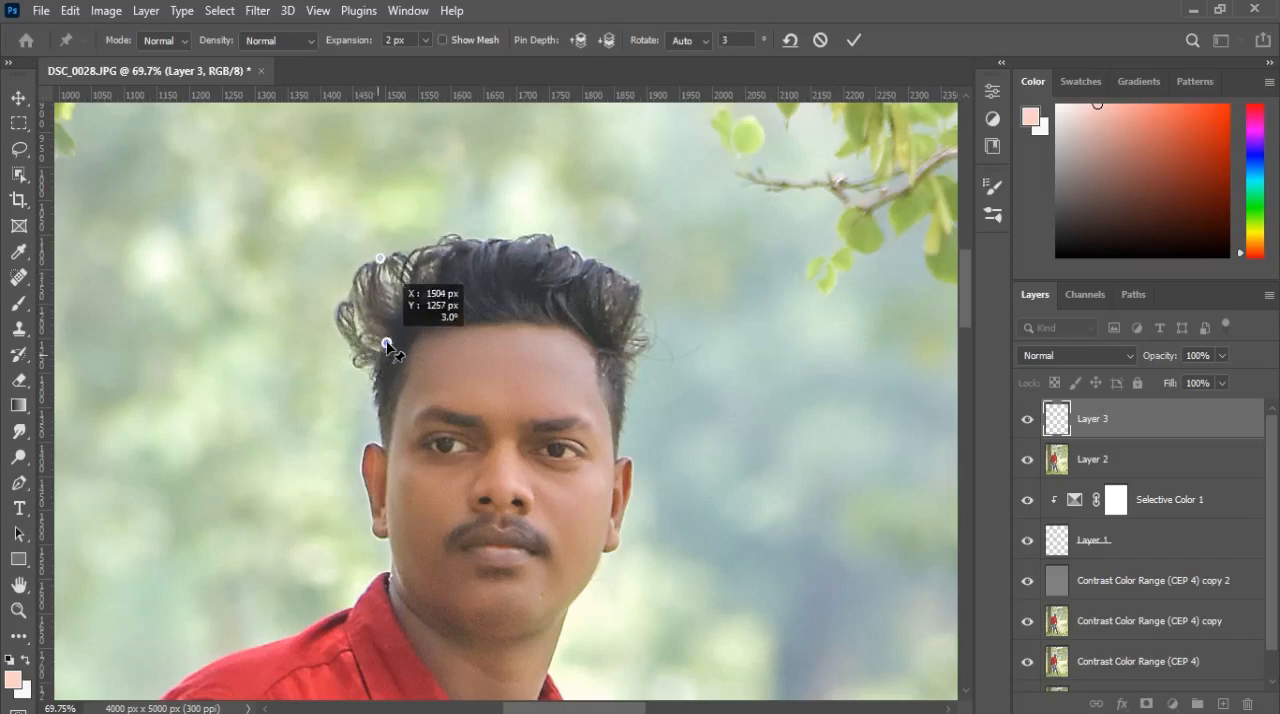
left_click(426, 298)
left_click_drag(427, 300, 431, 292)
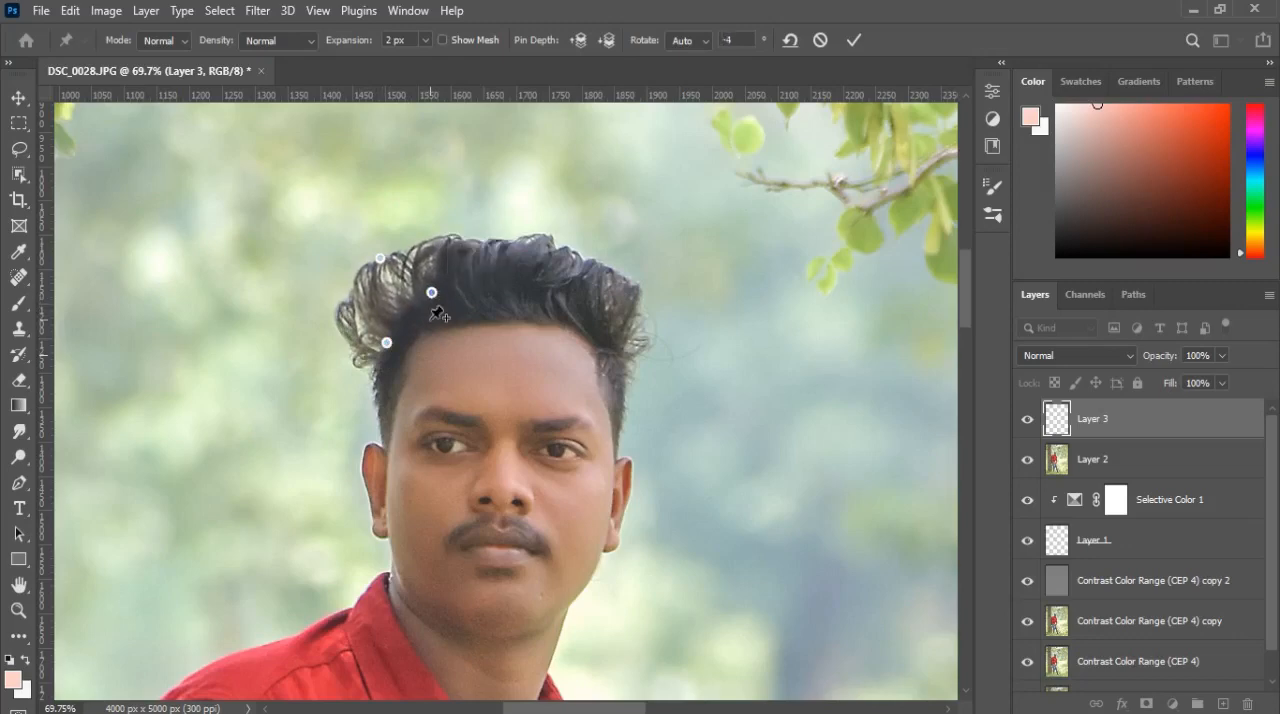
left_click(852, 40)
left_click(1093, 462)
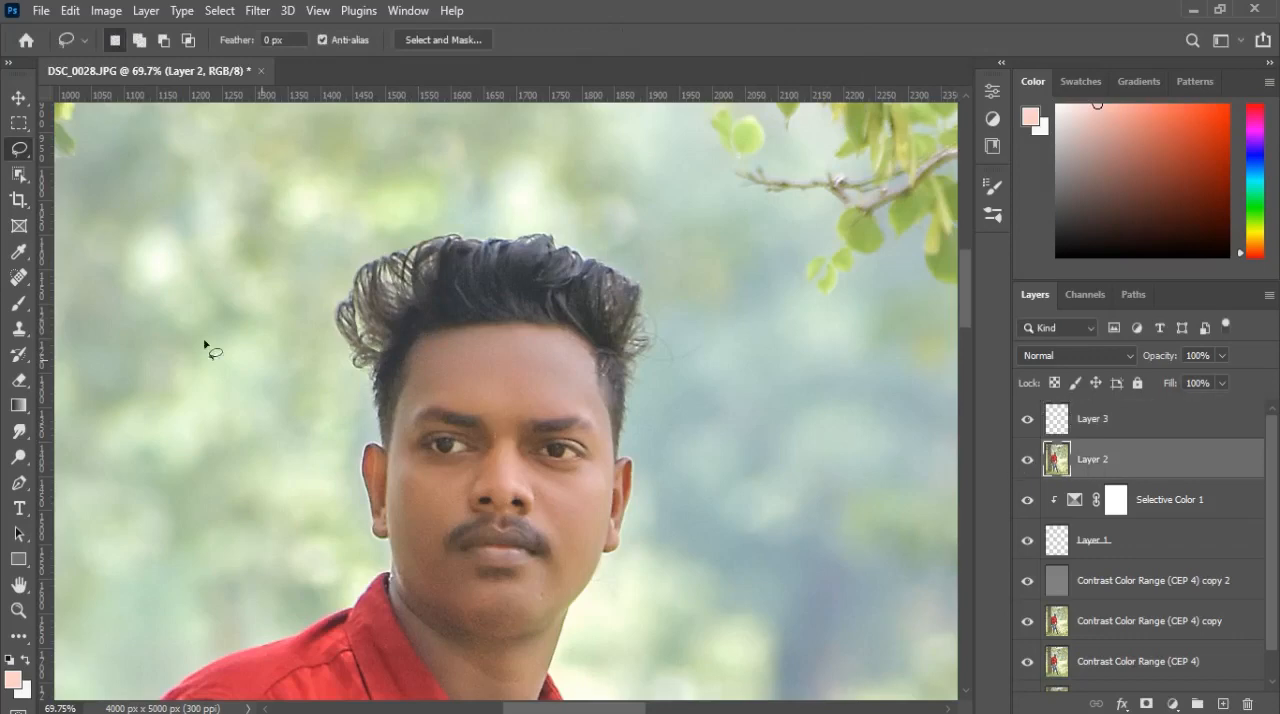
Step: Clone Stamp background over the stray original hair at the head's left edge on Layer 2, using a size 45 brush
left_click(19, 328)
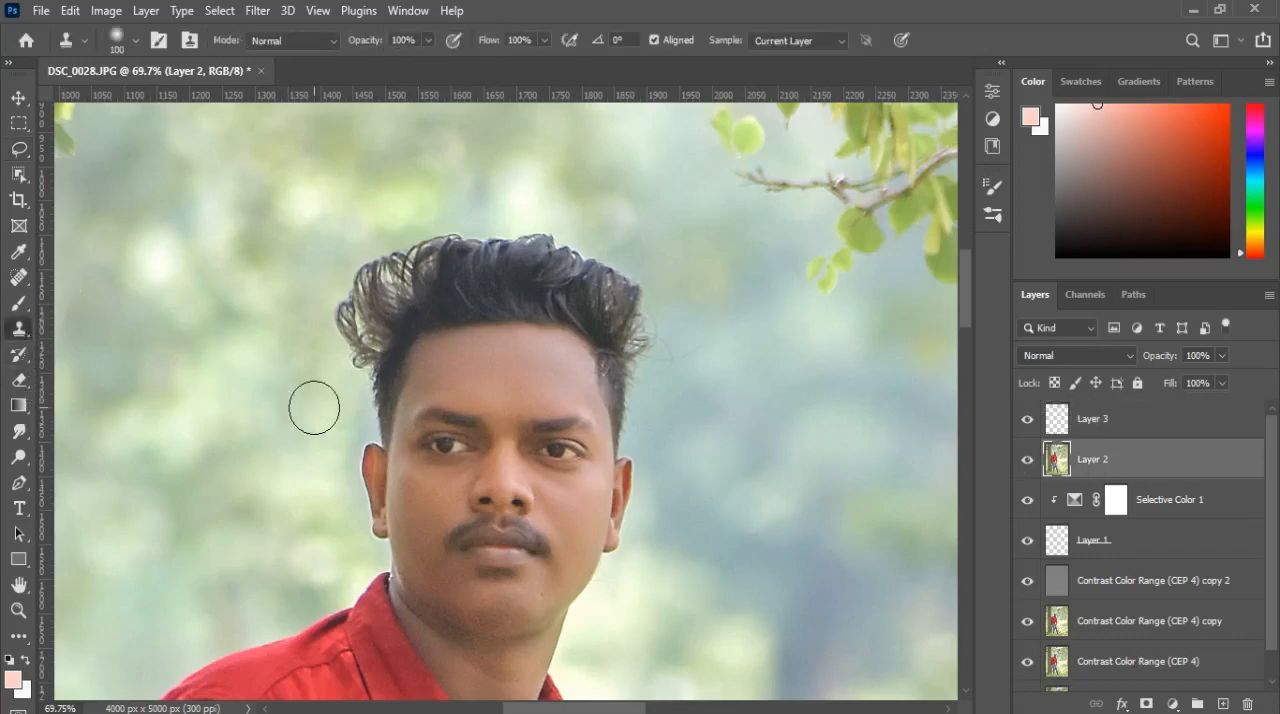
key("bracketleft")
key("bracketleft")
key("bracketleft")
key("bracketleft")
key("bracketleft")
key("bracketleft")
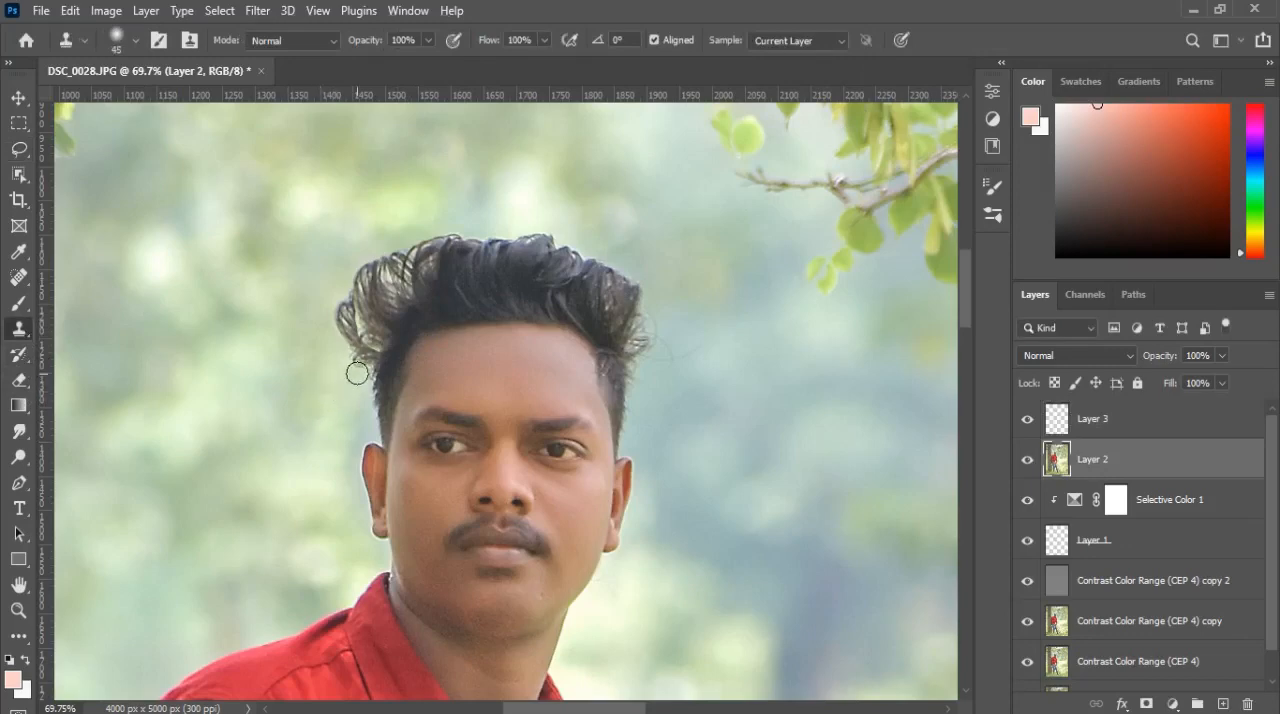
mouse_move(365, 362)
left_mouse_down()
mouse_move(345, 292)
mouse_move(338, 336)
mouse_move(332, 324)
mouse_move(365, 358)
left_mouse_up()
Step: Add a layer mask to Layer 3 and set up a black Brush at size 35 and 67% opacity
left_click(1087, 424)
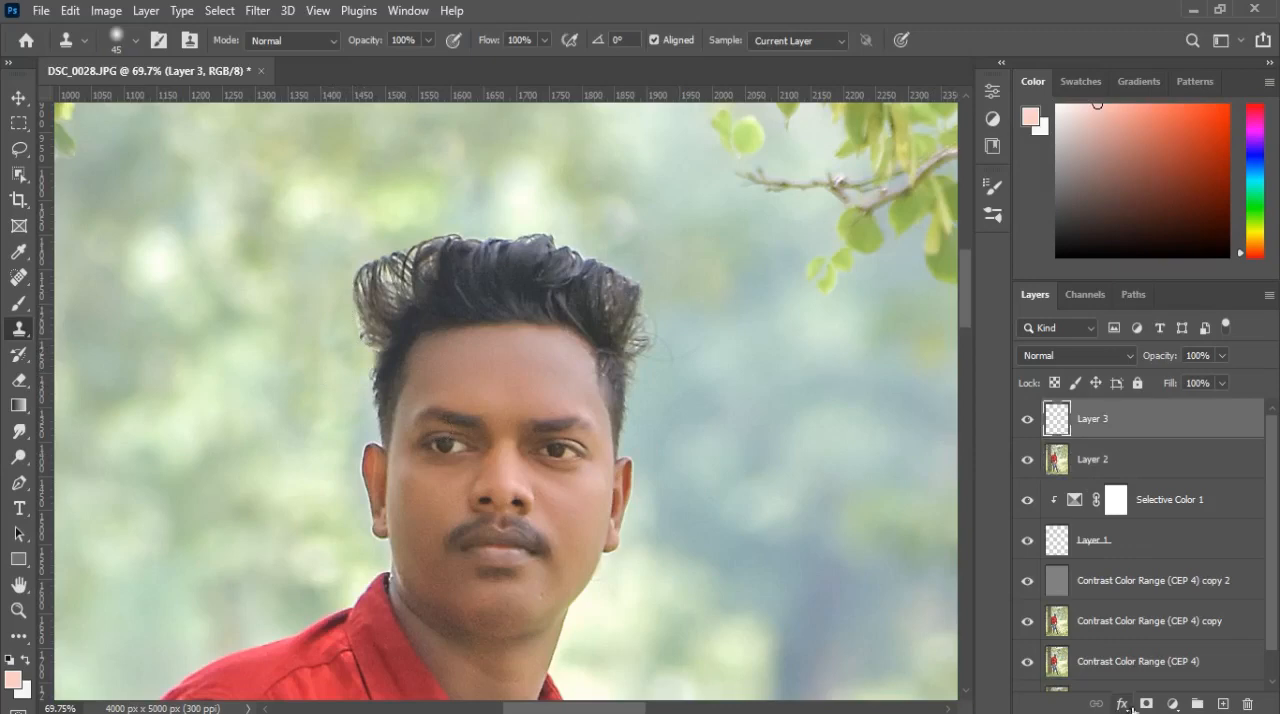
left_click(1146, 704)
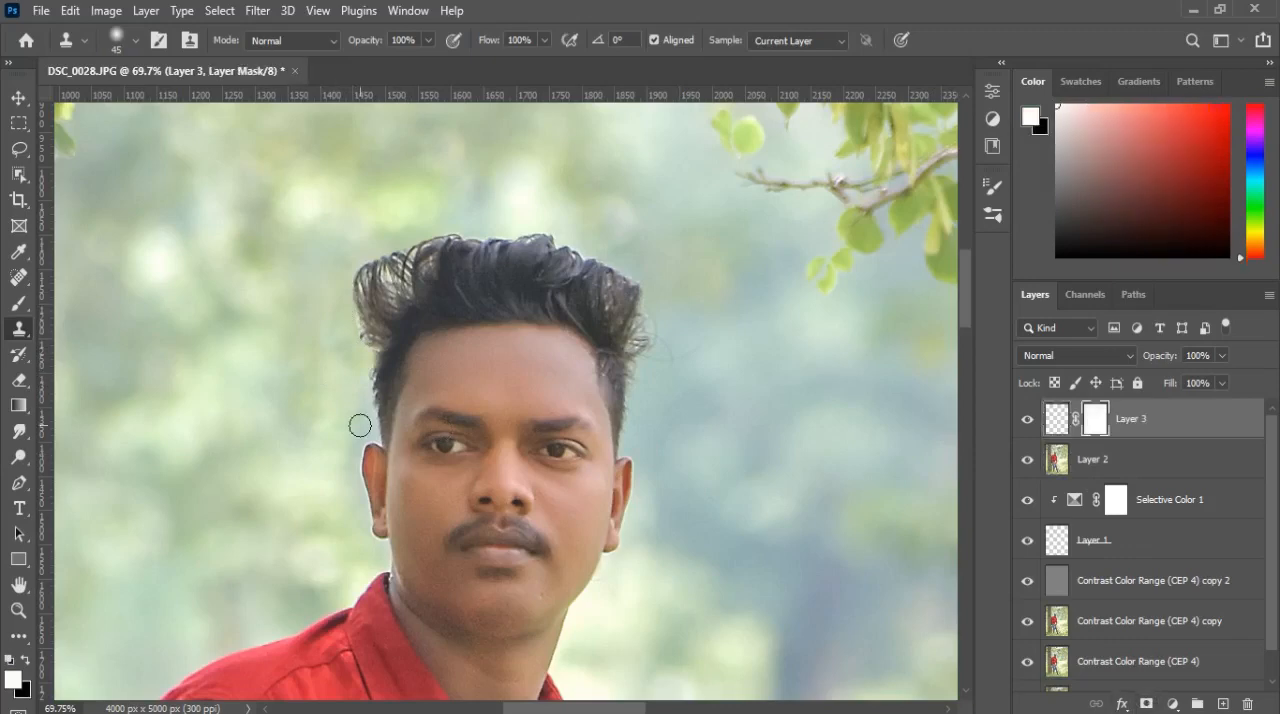
left_click(26, 661)
left_click(352, 333)
left_click(622, 286)
left_click(18, 303)
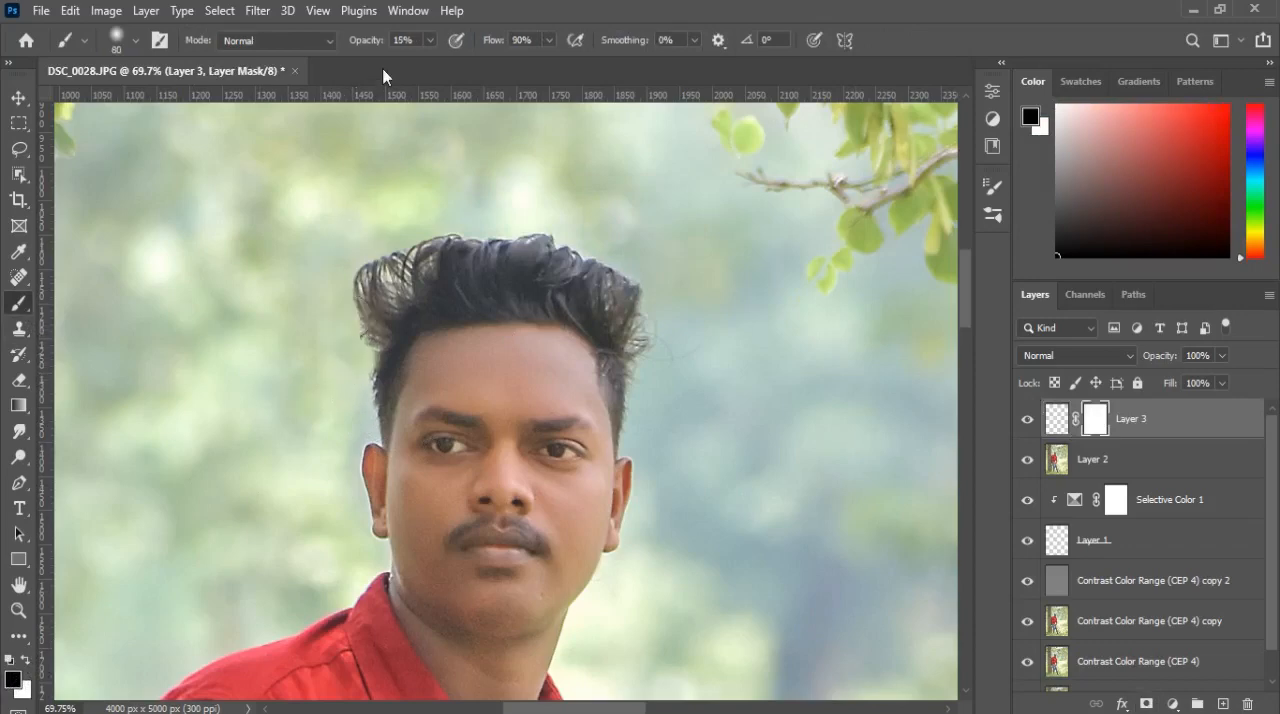
left_click_drag(363, 47, 409, 49)
key("bracketleft")
key("bracketleft")
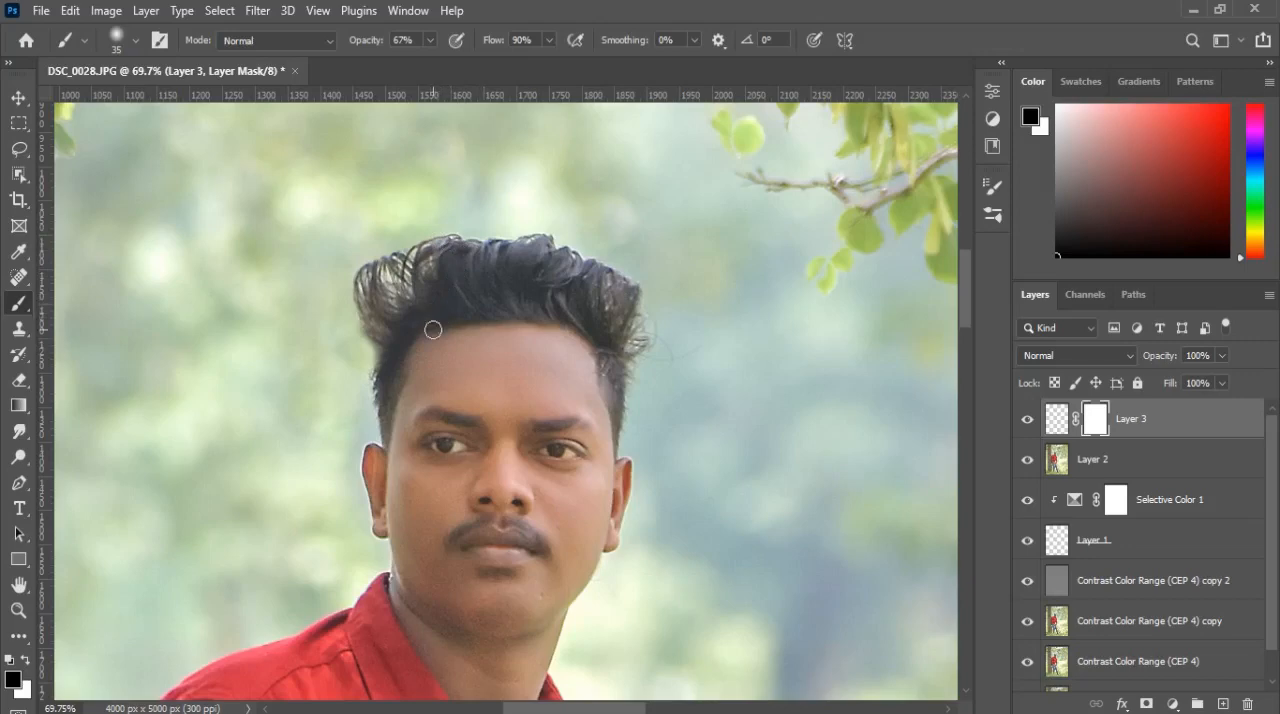
Step: Merge the reshaped hair on Layer 3 down into Layer 2
scroll(433, 329, "down", 1)
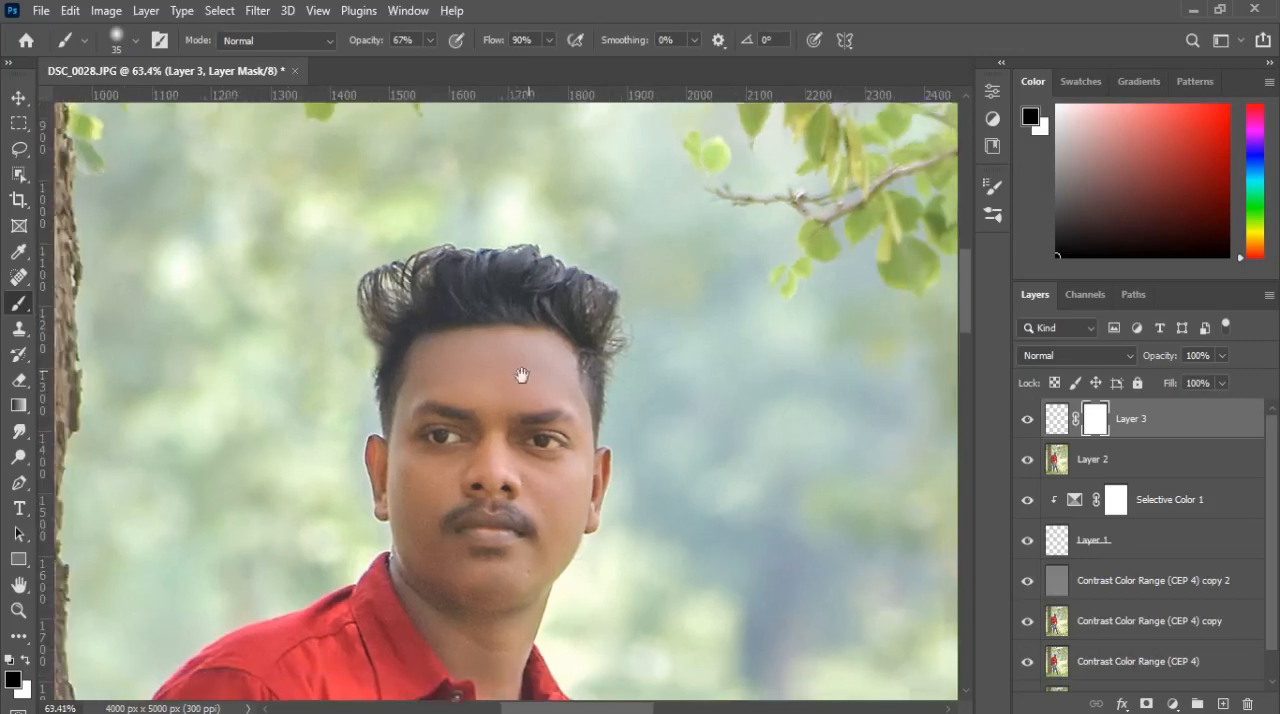
left_click_drag(523, 374, 516, 350)
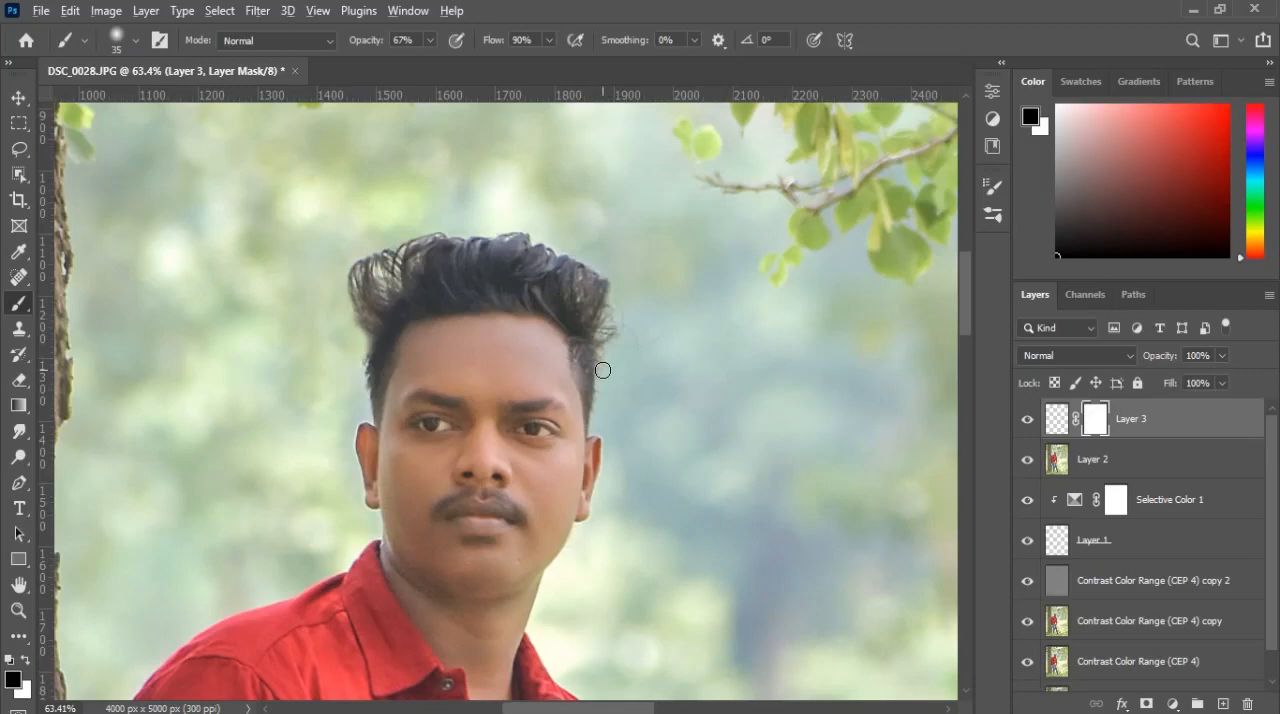
scroll(603, 370, "down", 16)
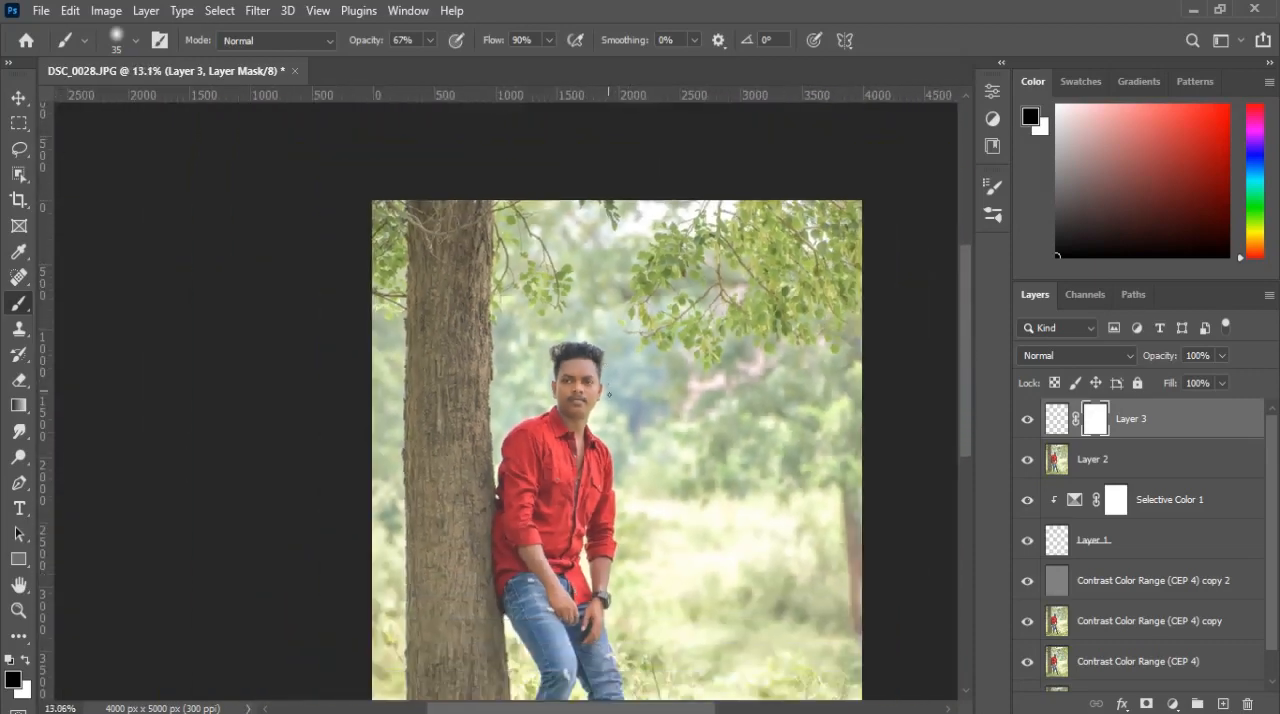
scroll(609, 395, "down", 4)
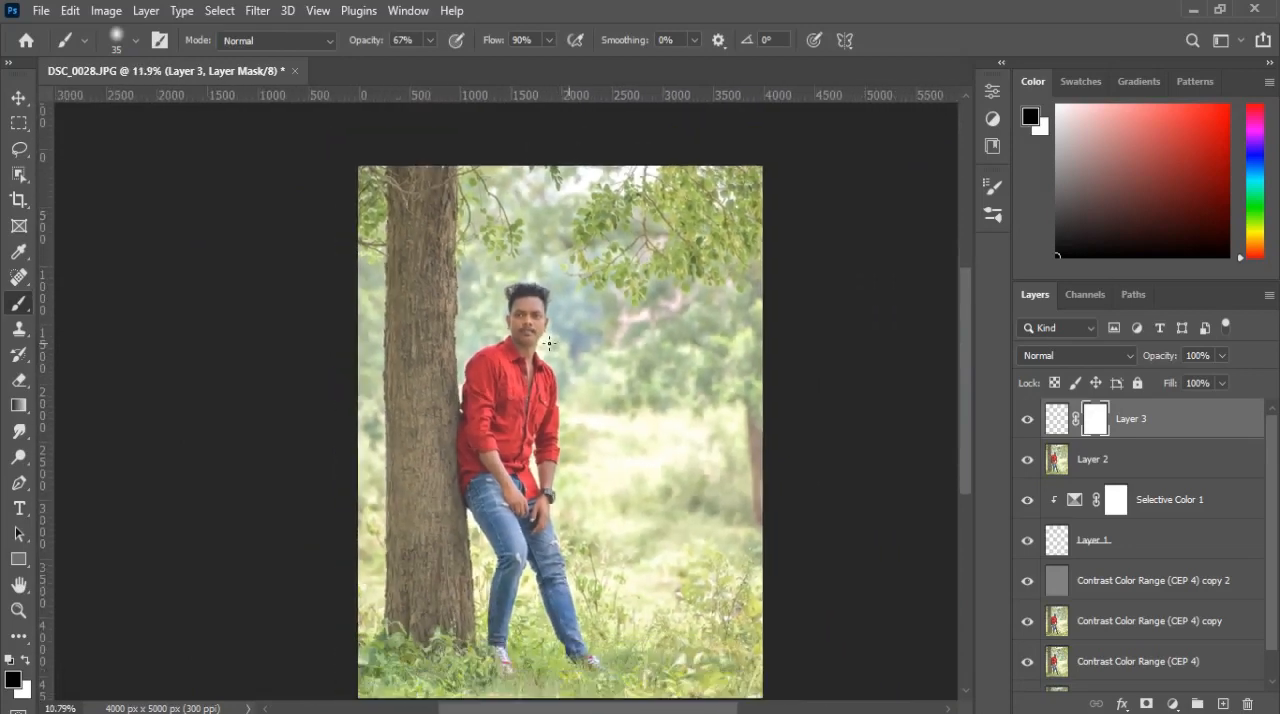
left_click_drag(571, 369, 530, 350)
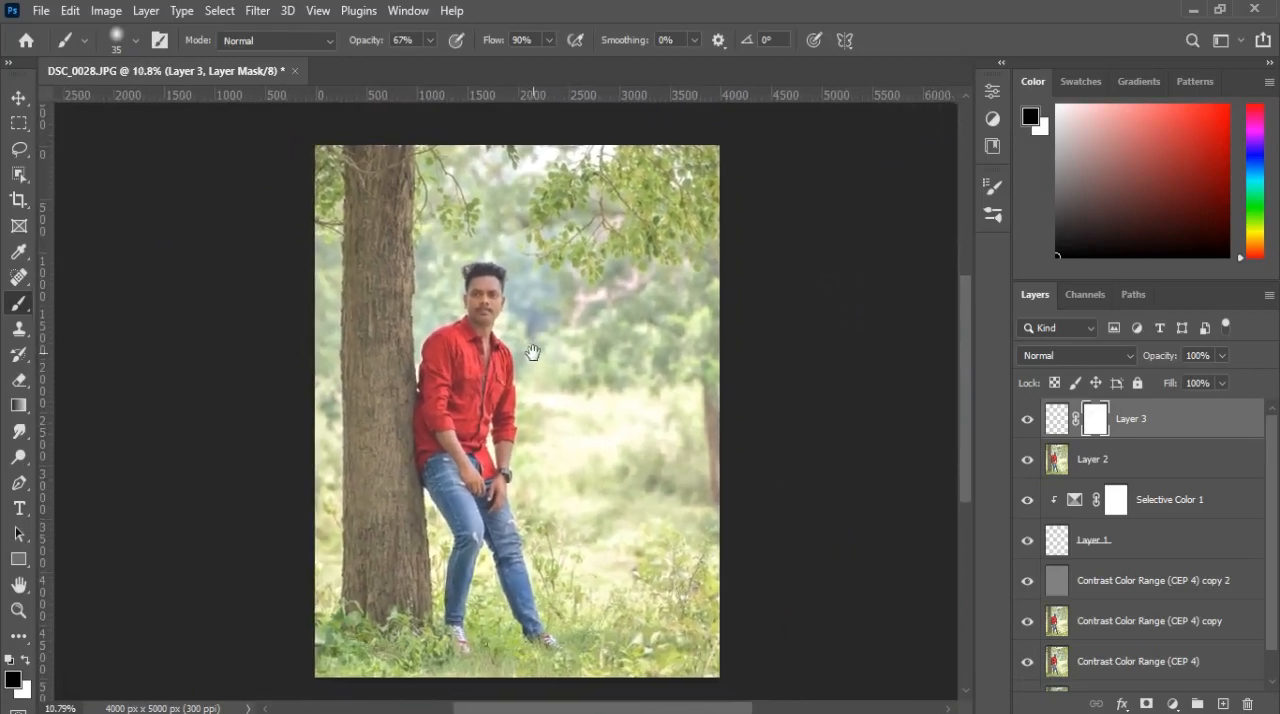
right_click(1247, 418)
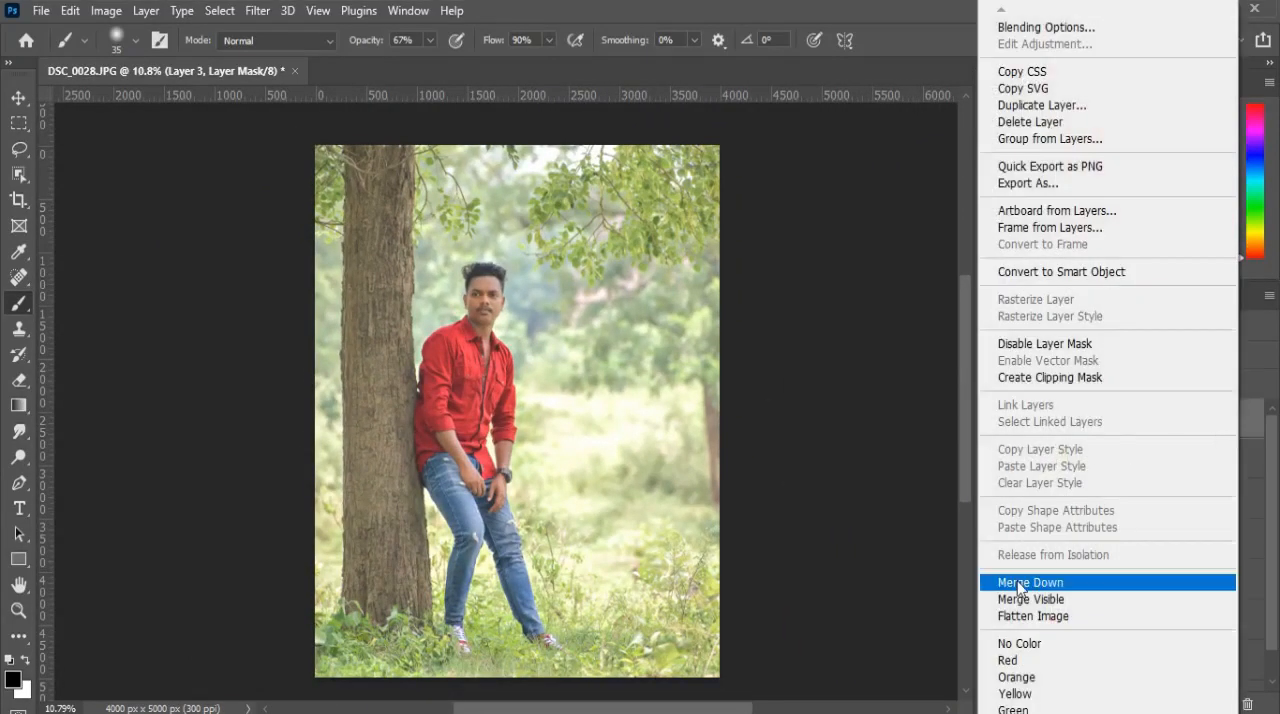
left_click(1014, 581)
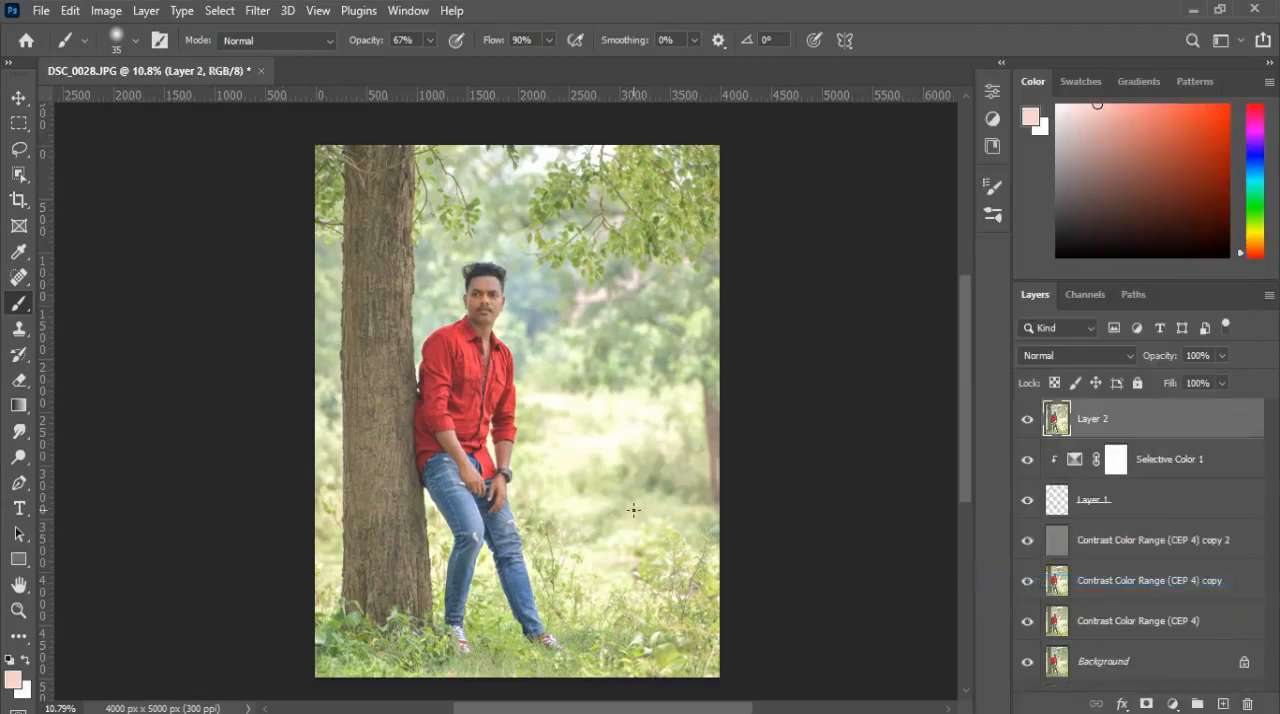
Step: Open Layer 2 in the Camera Raw Filter and expand its Color Mixer settings
left_click(257, 11)
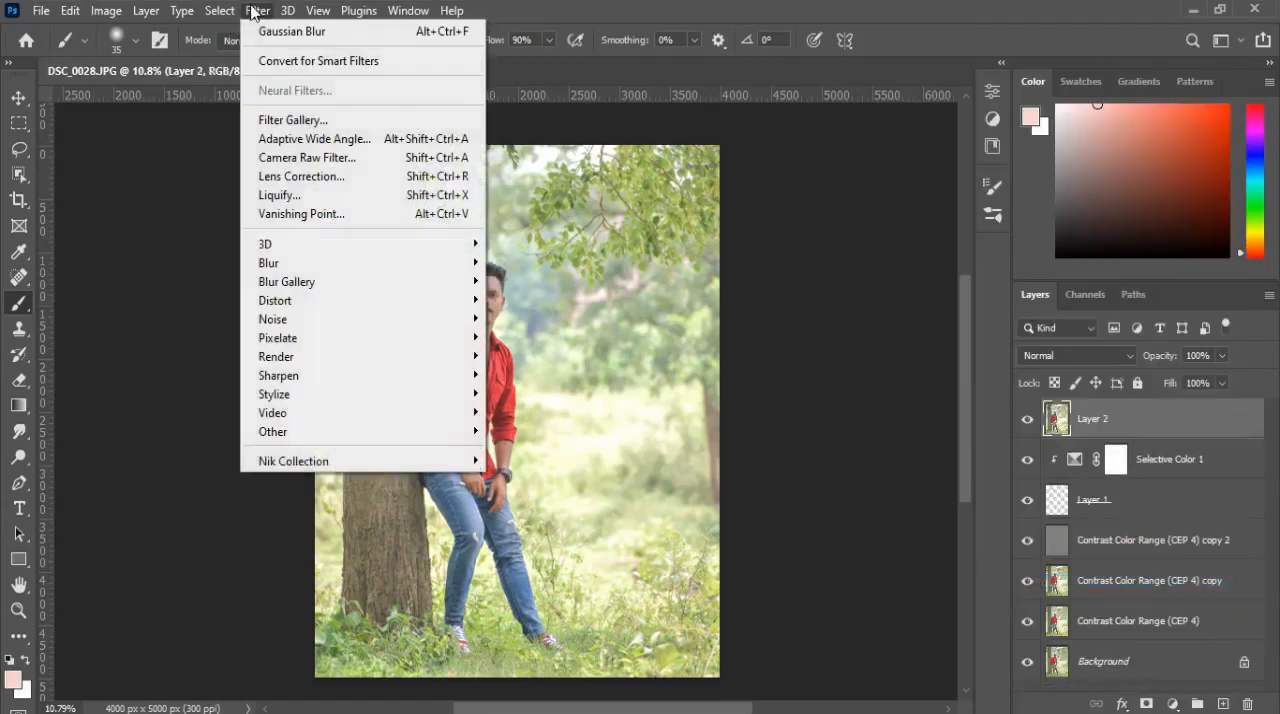
left_click(296, 160)
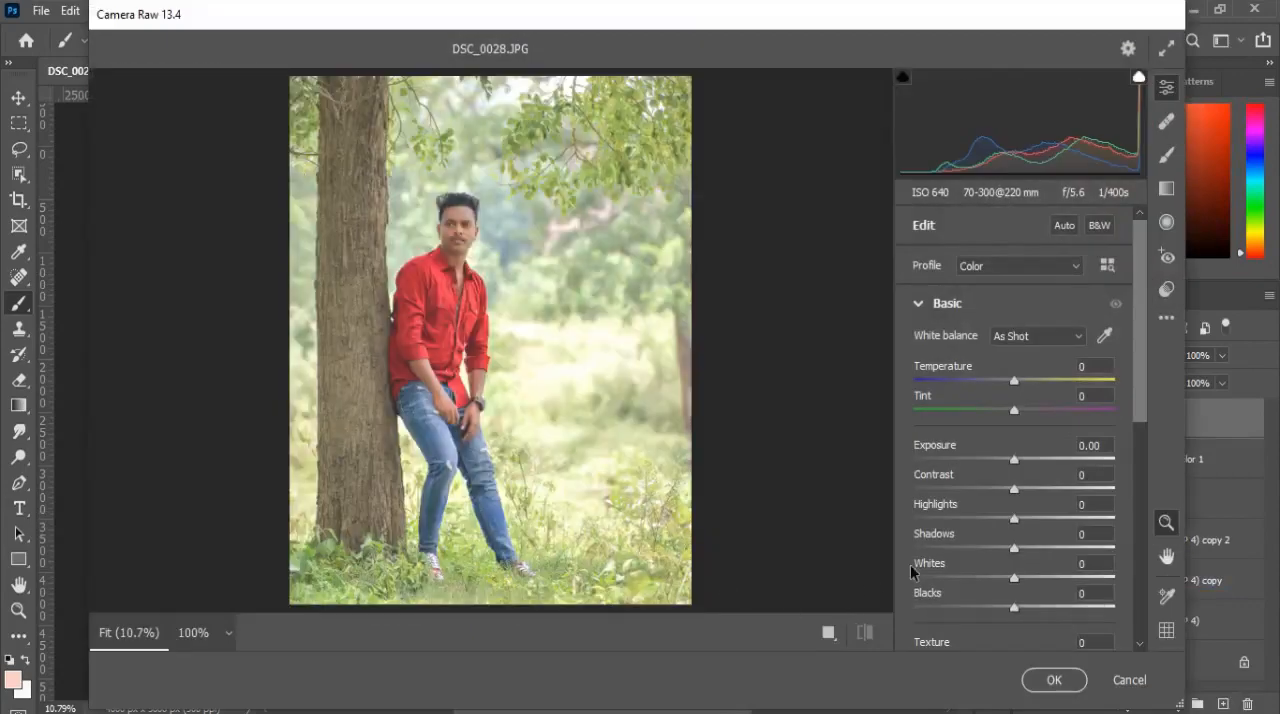
left_click(928, 303)
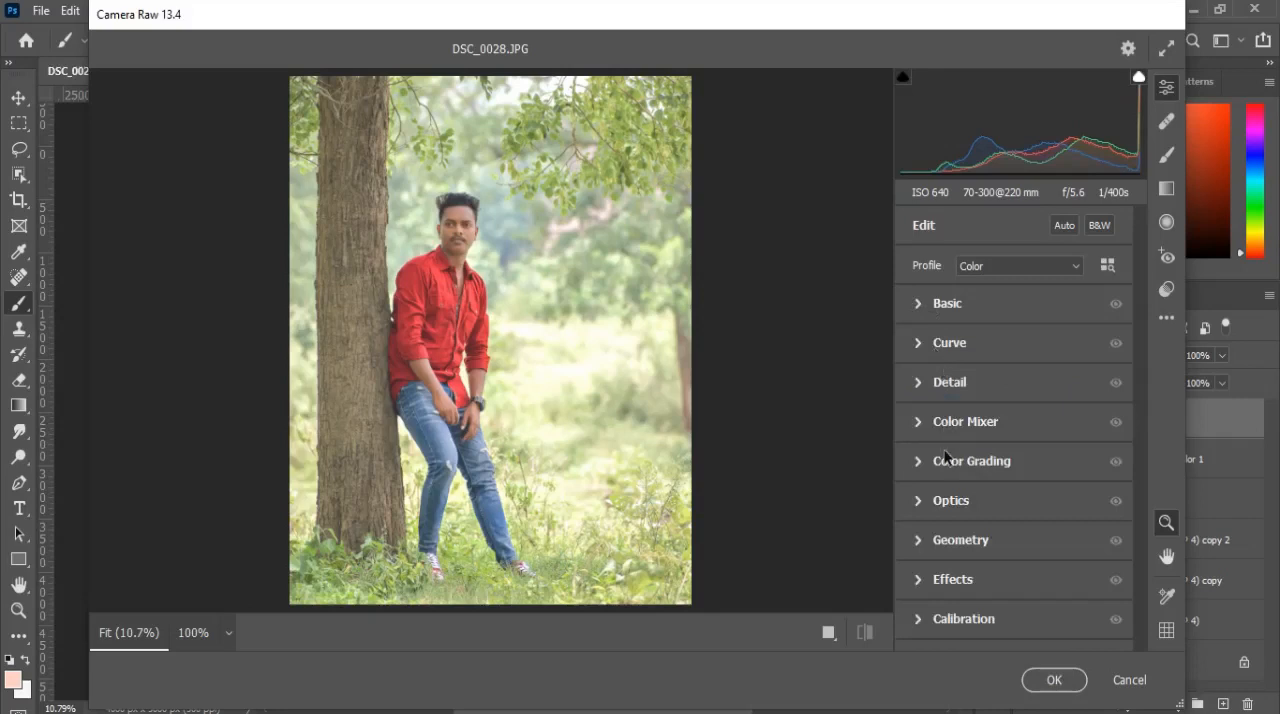
left_click(920, 430)
scroll(954, 405, "down", 1)
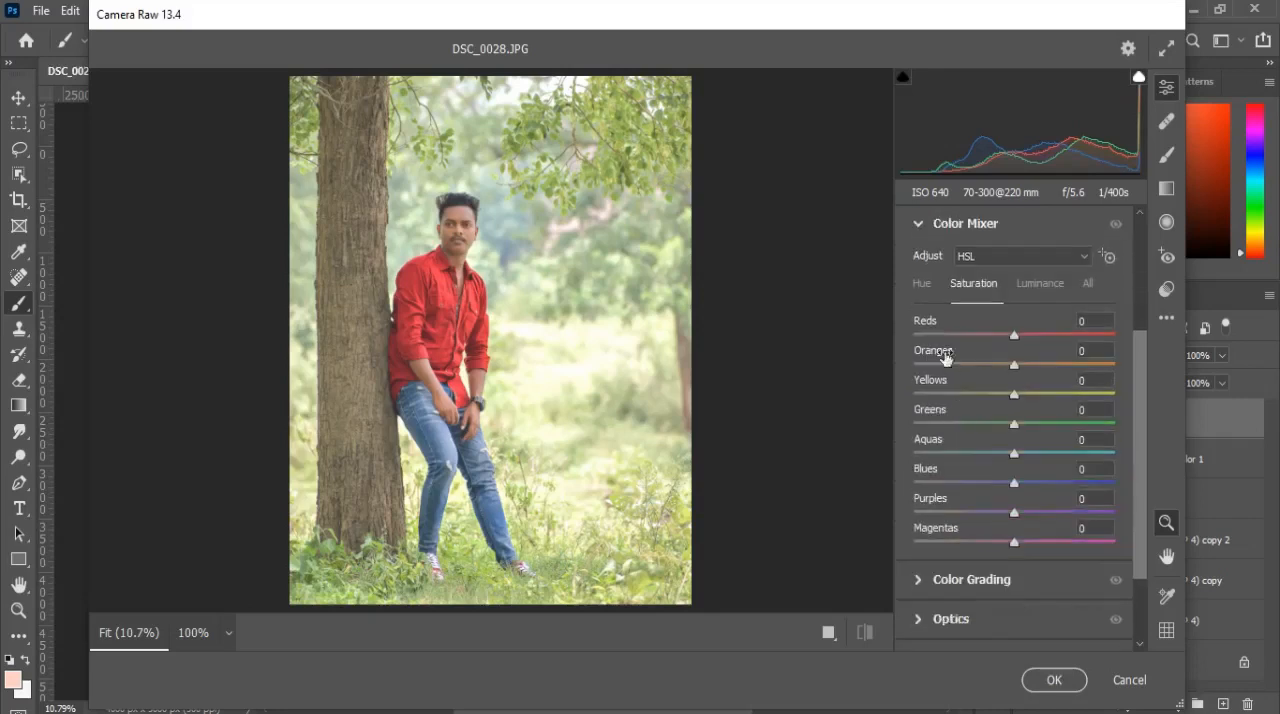
Step: Set the Color Mixer hues to Greens -96, Yellows -11 and Reds -15, and shift Blues toward aqua
left_click(920, 282)
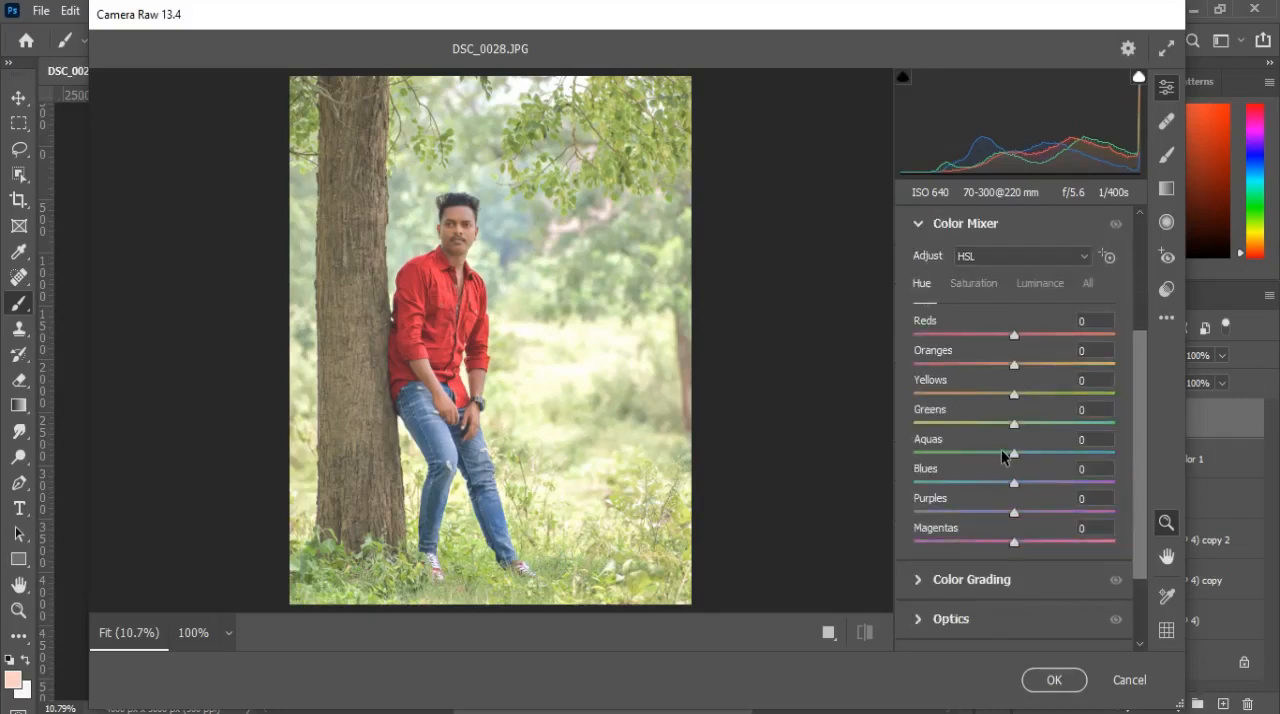
left_click_drag(1014, 424, 910, 431)
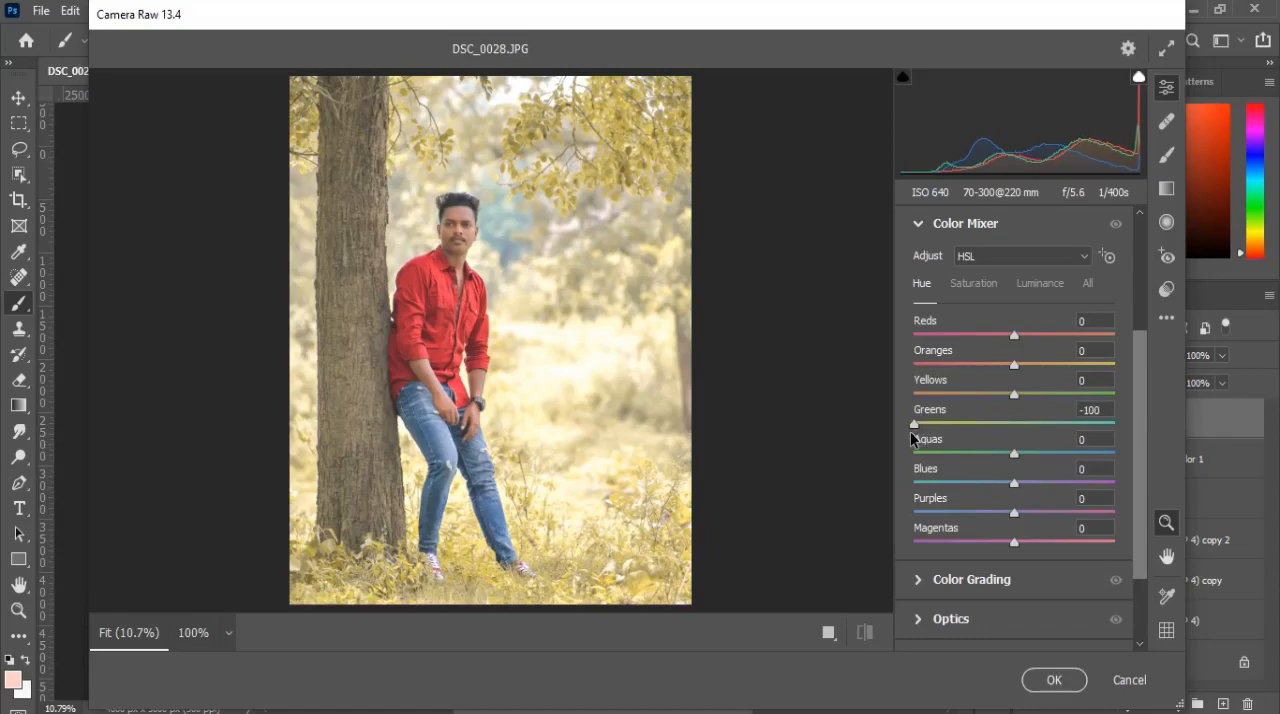
left_click_drag(910, 431, 916, 429)
mouse_move(1014, 393)
left_mouse_down()
mouse_move(935, 405)
mouse_move(1002, 399)
left_mouse_up()
left_click_drag(1014, 335, 1000, 338)
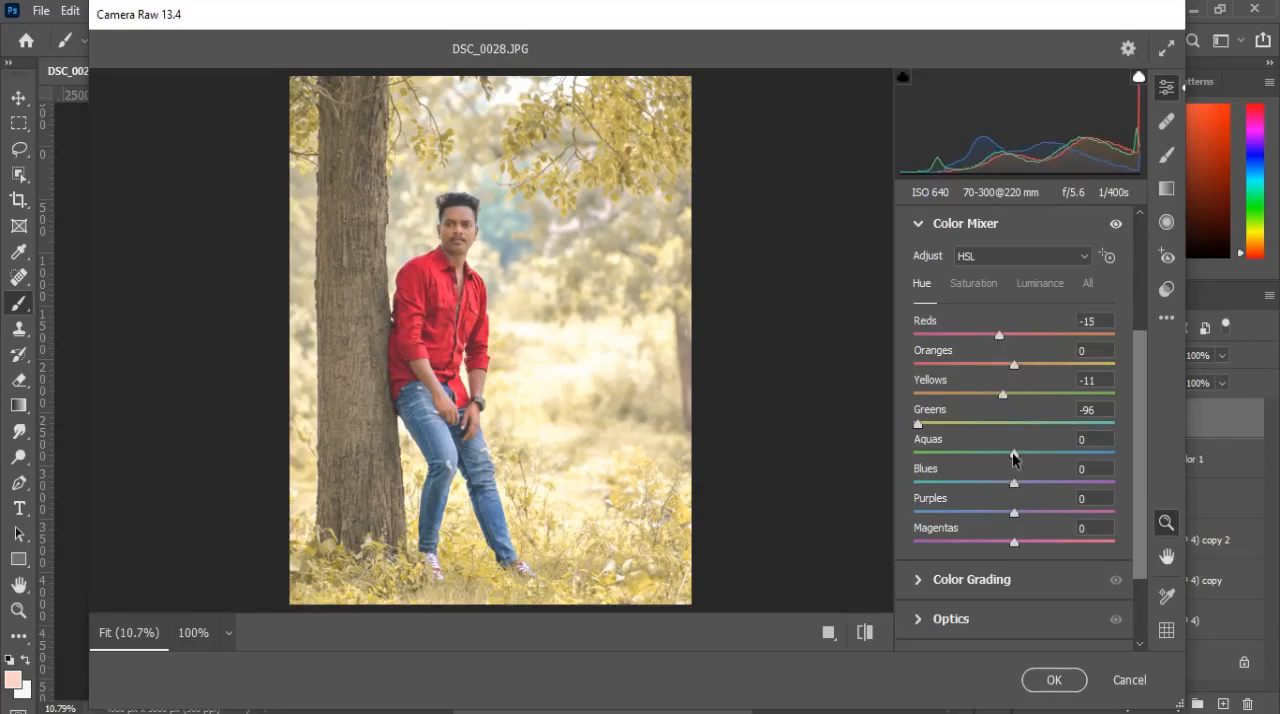
left_click_drag(1014, 483, 974, 488)
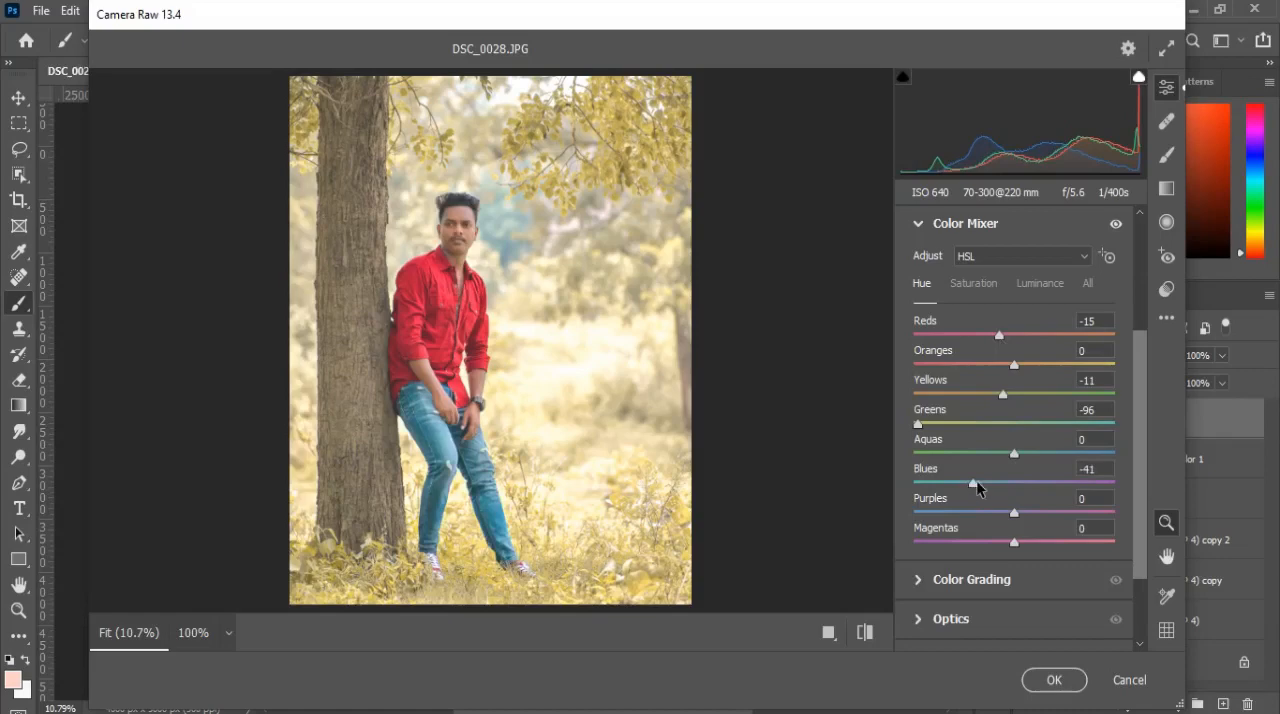
Step: Set the Color Mixer saturation to -52 for Greens and -26 for Yellows
left_click(982, 290)
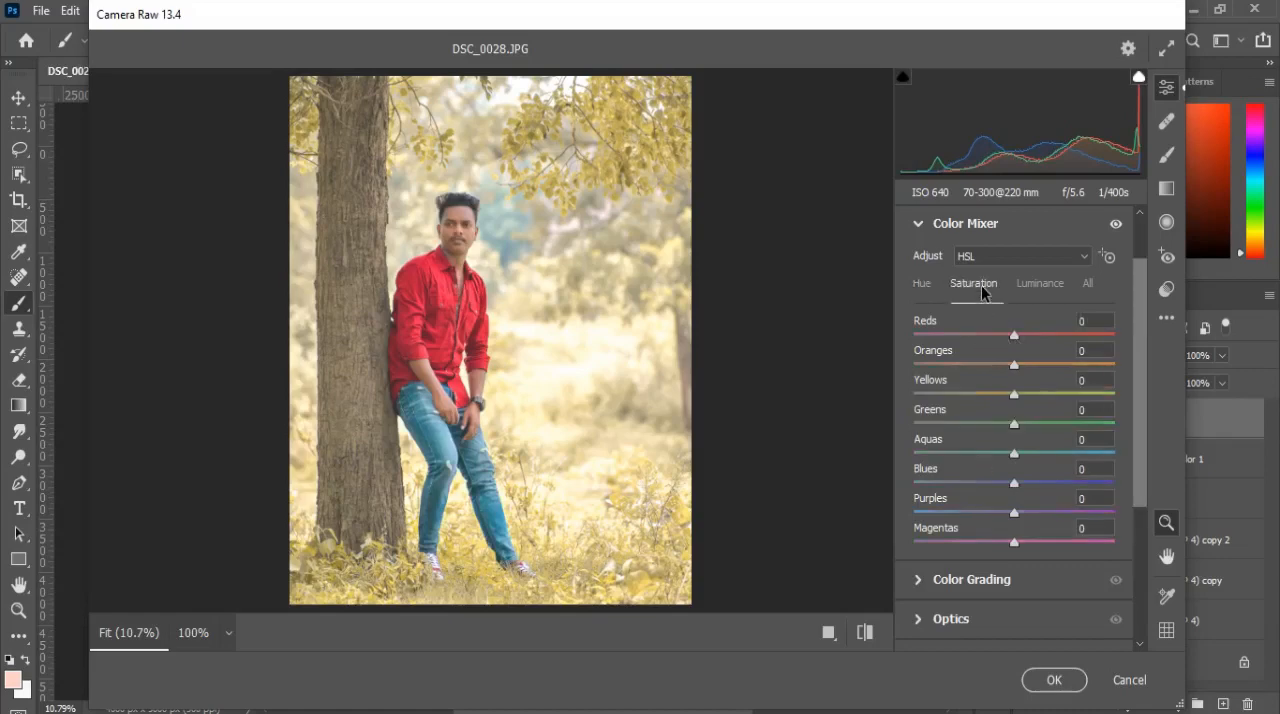
left_click_drag(1013, 424, 961, 437)
left_click_drag(1012, 395, 984, 407)
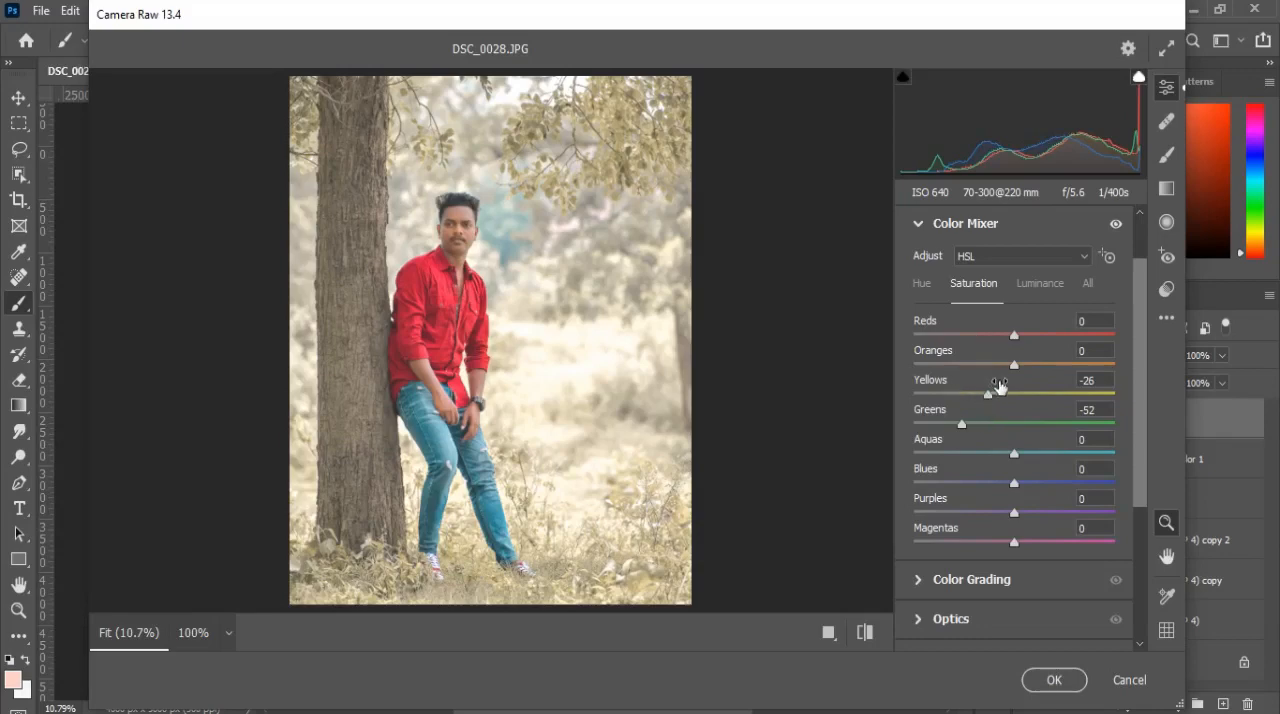
Step: Raise the Oranges luminance slightly and reduce the Reds saturation in the Color Mixer
left_click(1040, 284)
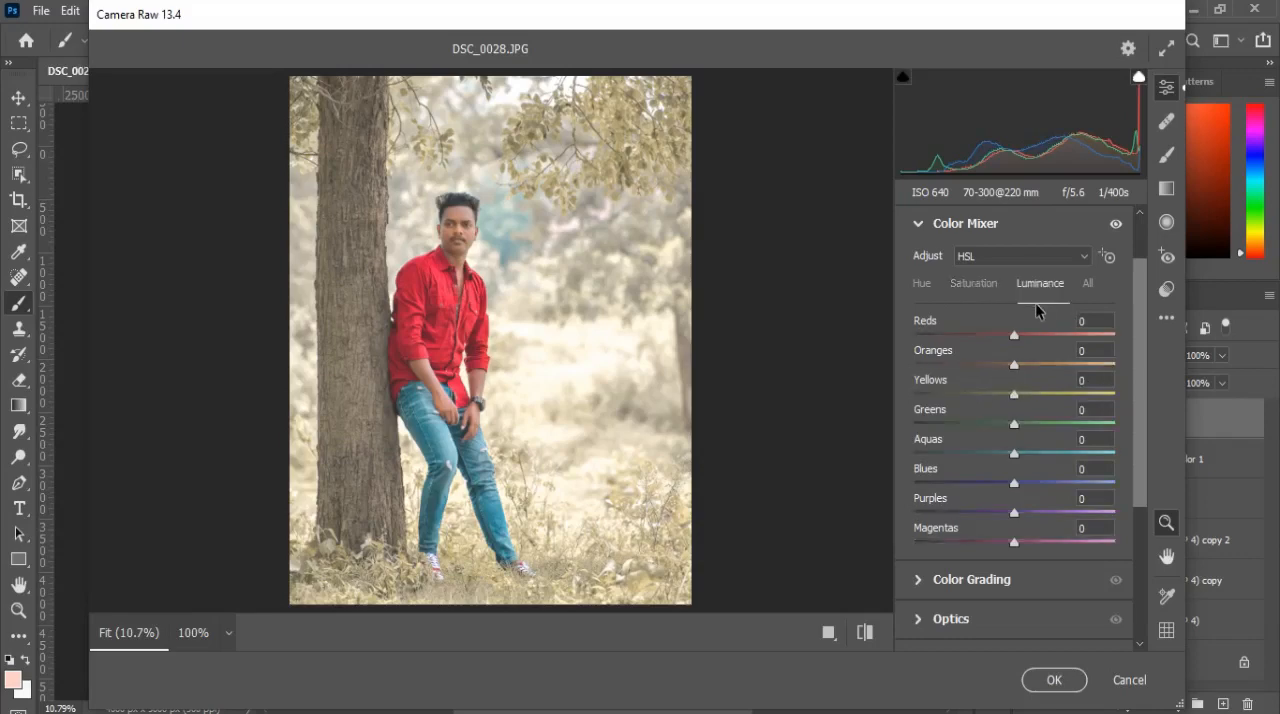
left_click_drag(1014, 364, 1034, 364)
left_click(973, 284)
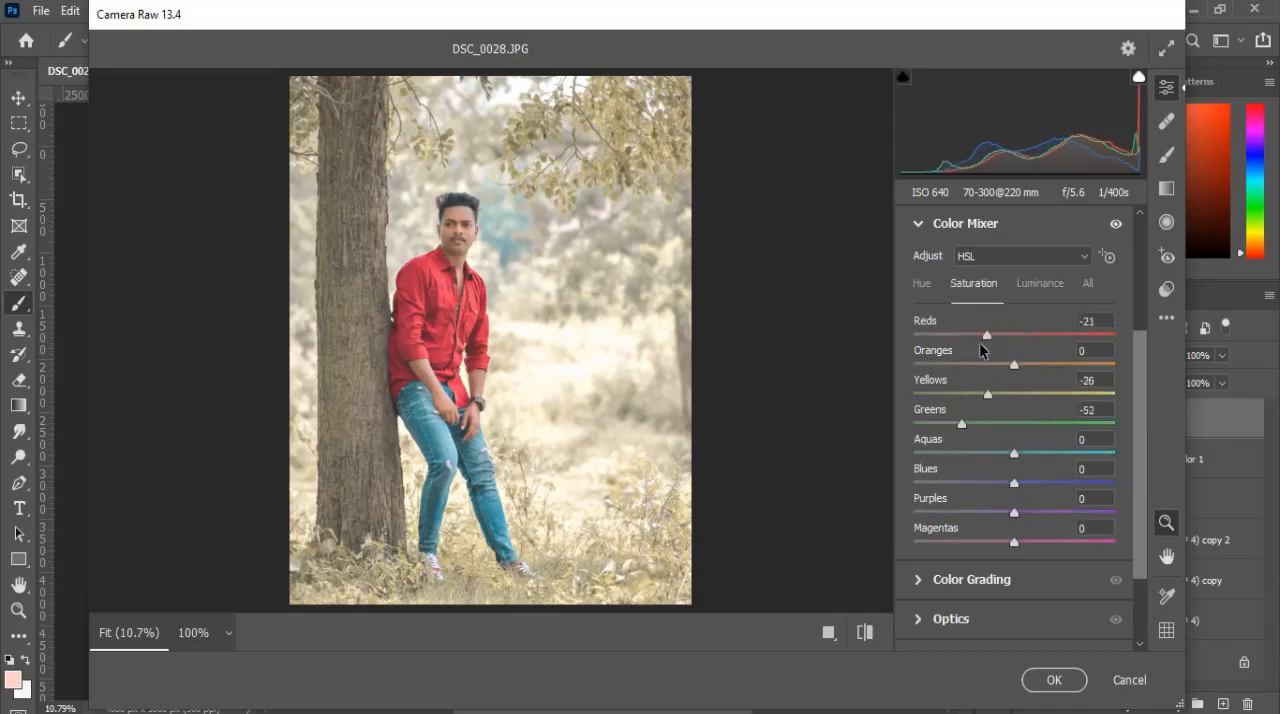
left_click_drag(977, 343, 996, 342)
left_click(930, 224)
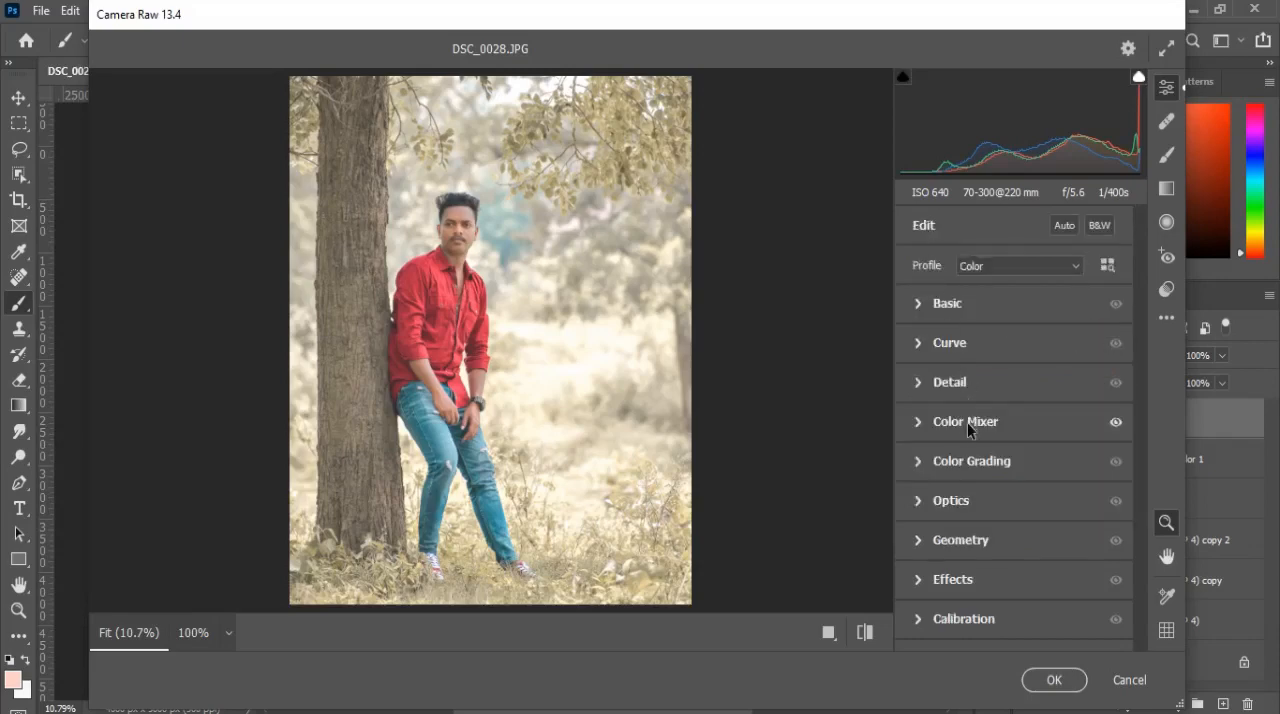
Step: Color grade the shadows green with hue 116, saturation 21 and luminance -30
left_click(930, 462)
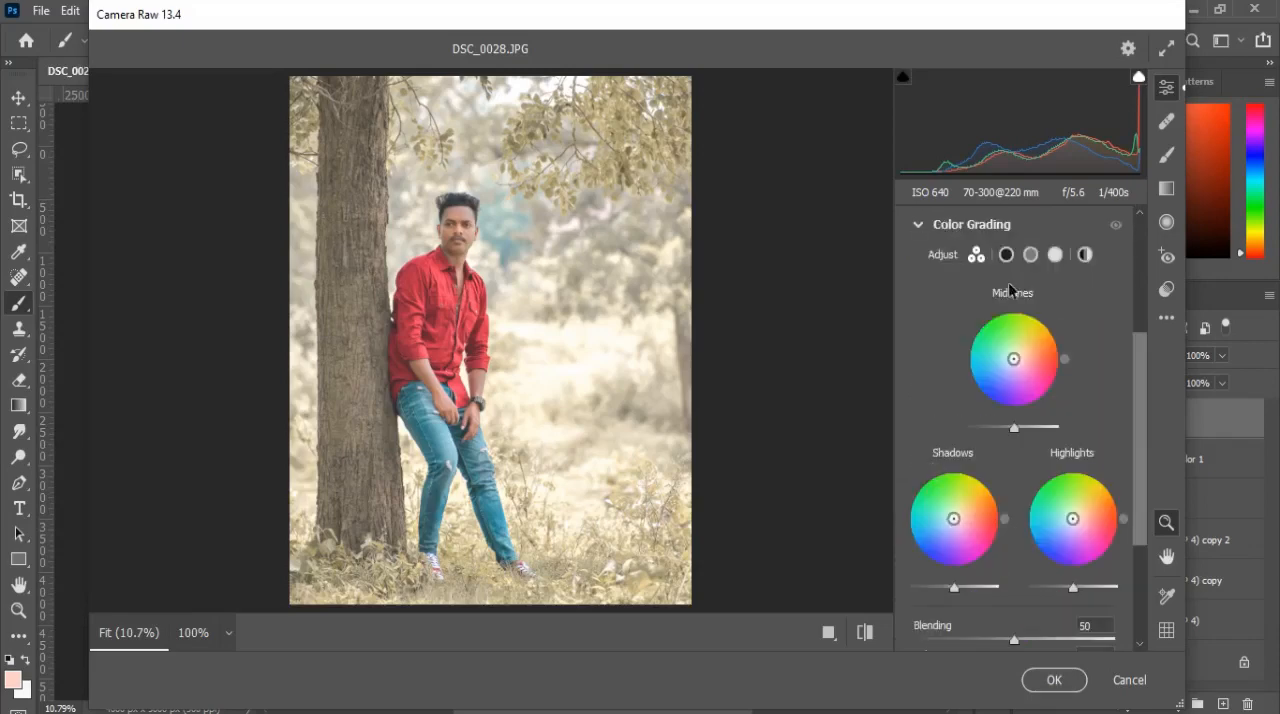
left_click(1006, 255)
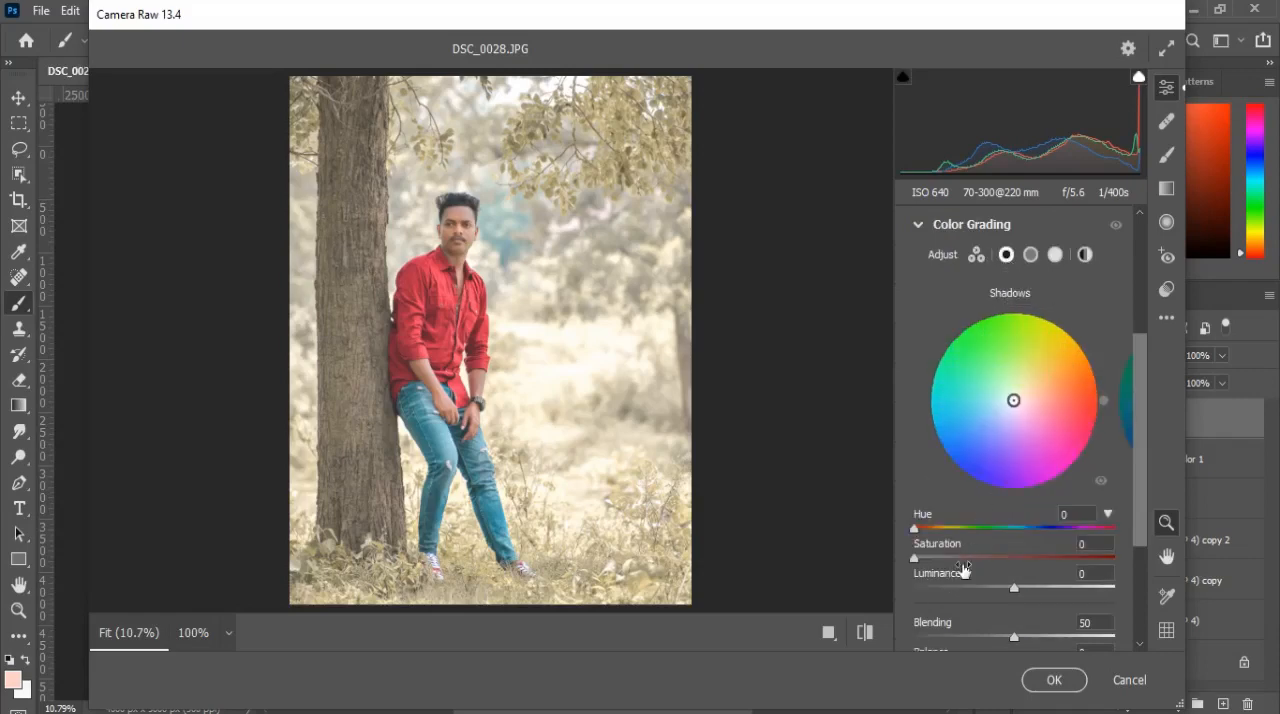
left_click_drag(971, 555, 1051, 534)
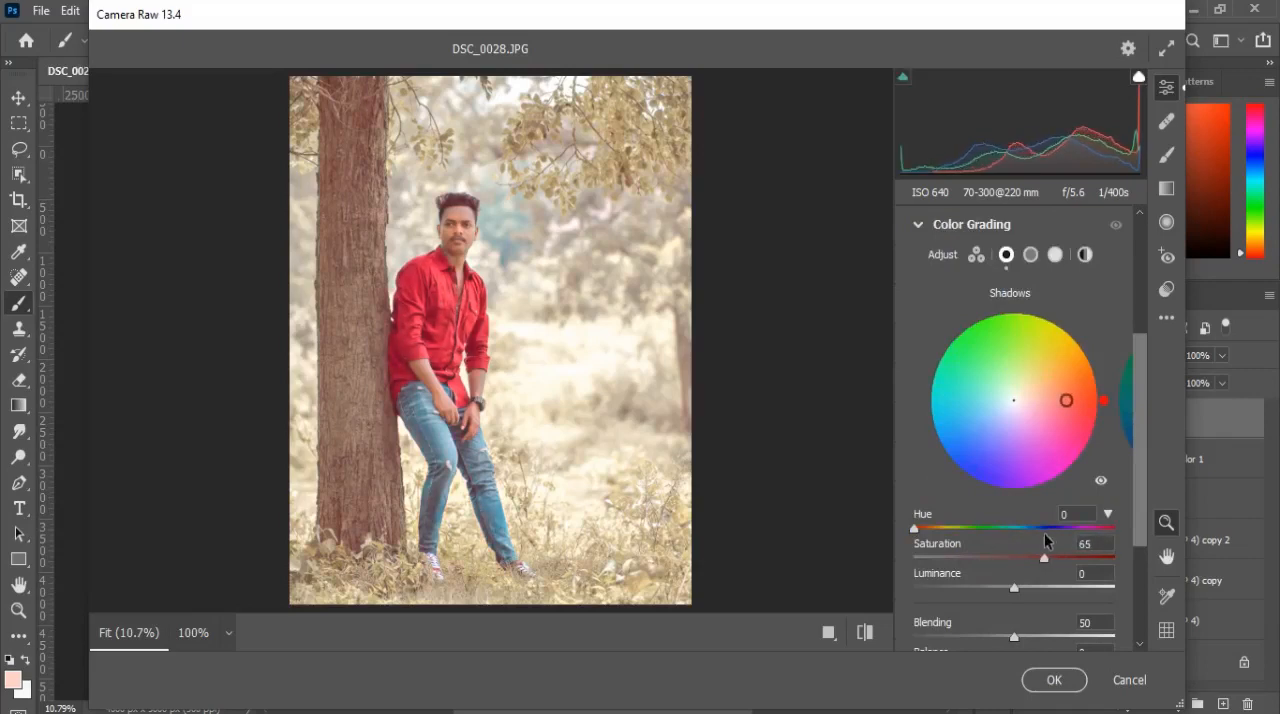
left_click_drag(914, 528, 979, 516)
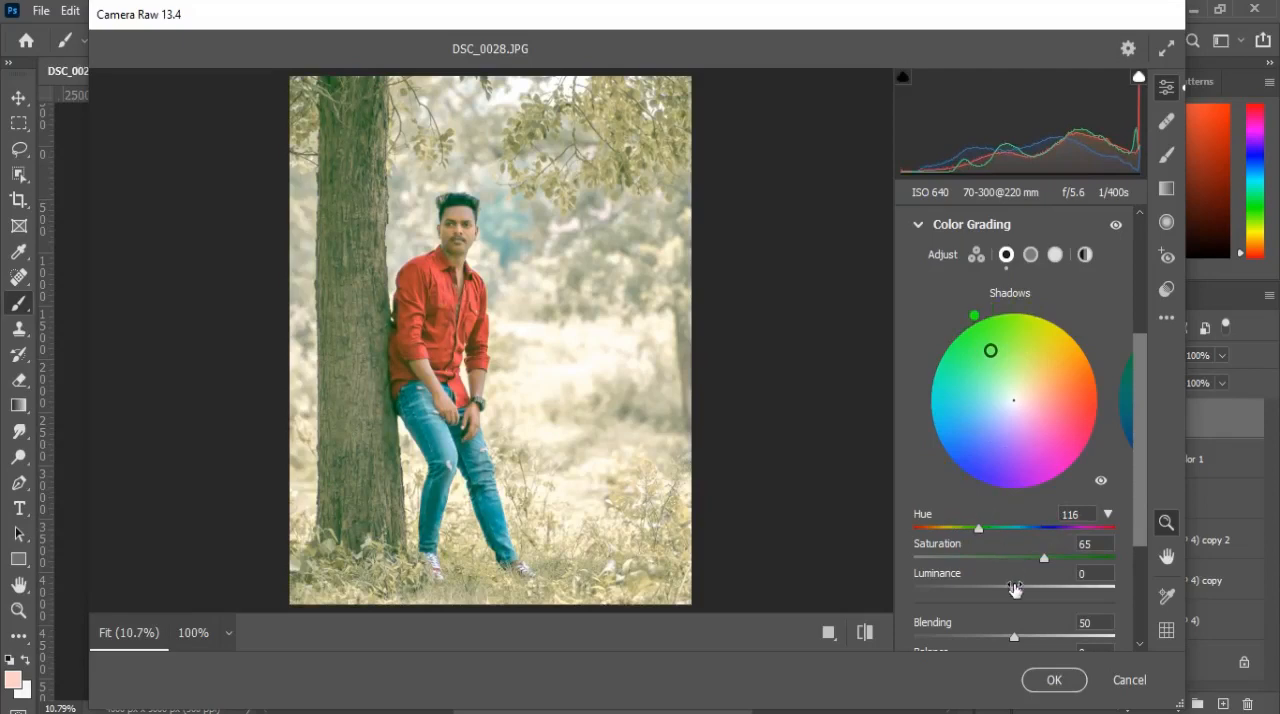
left_click_drag(1014, 588, 983, 591)
left_click_drag(1046, 565, 955, 566)
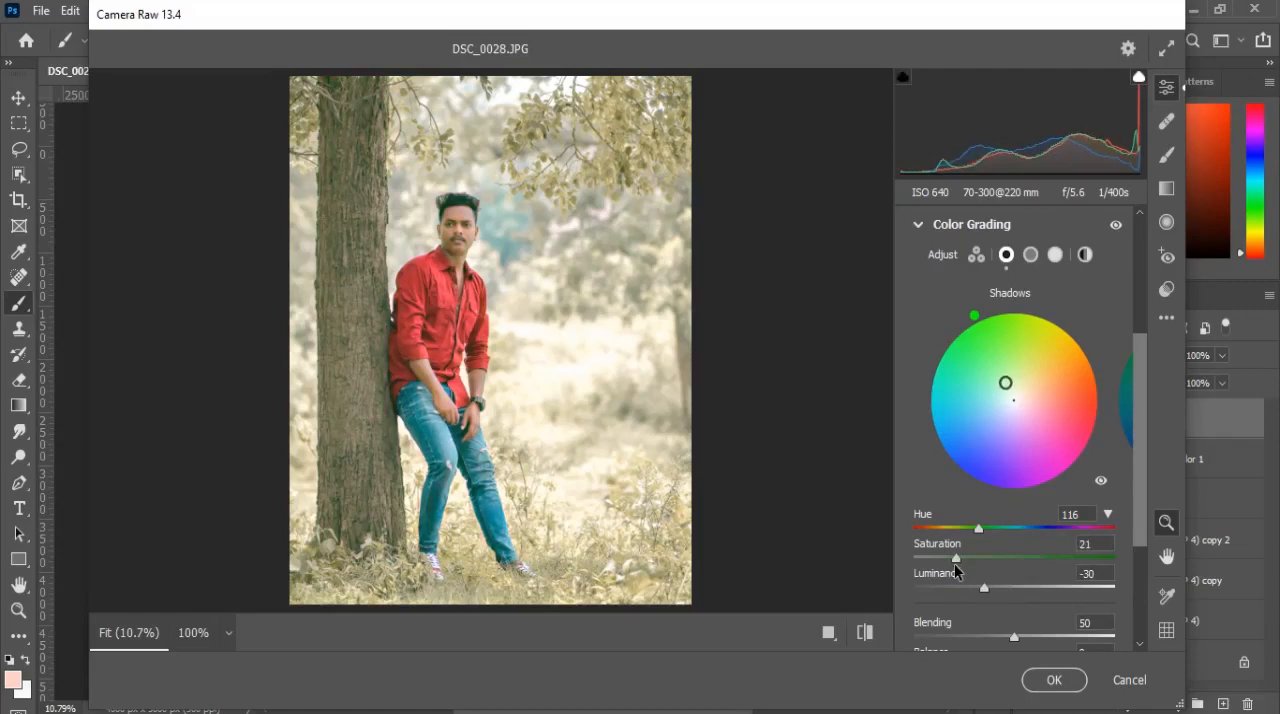
Step: Color grade the midtones a warm yellow-orange with hue 44 and saturation 20
left_click(1028, 259)
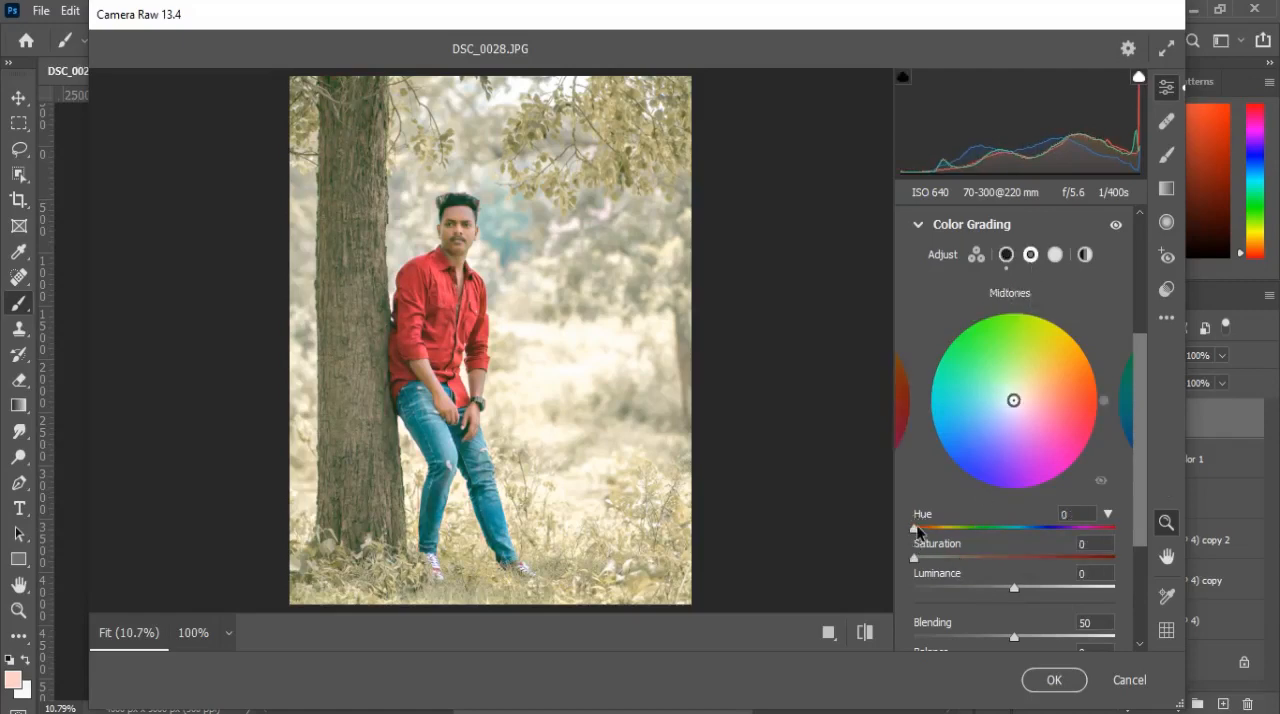
left_click_drag(918, 531, 988, 528)
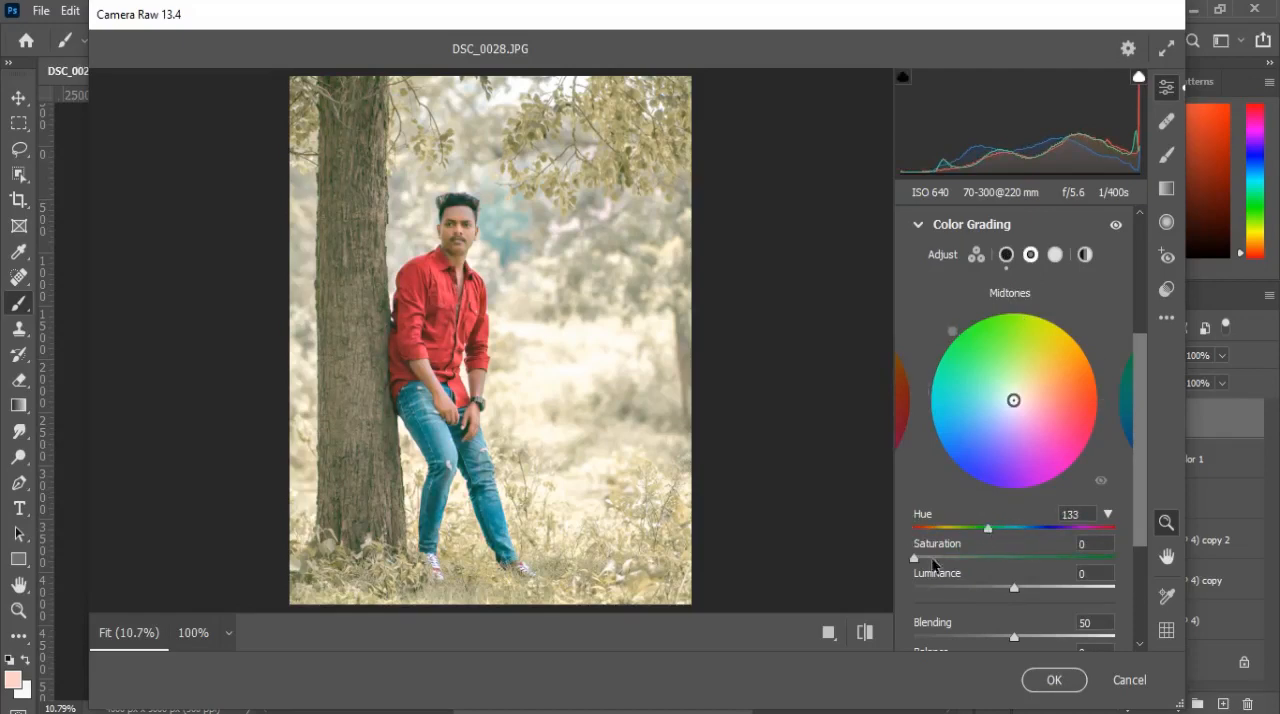
left_click_drag(913, 557, 1052, 557)
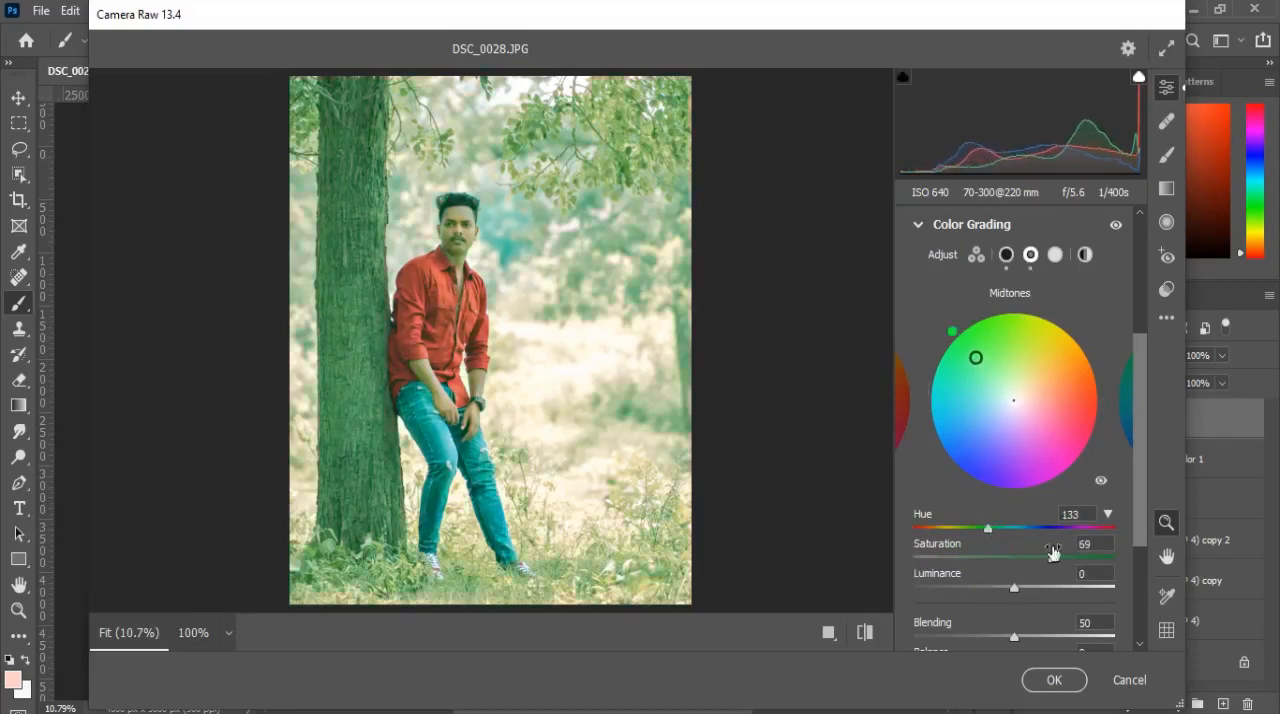
mouse_move(988, 531)
left_mouse_down()
mouse_move(1027, 522)
mouse_move(938, 540)
left_mouse_up()
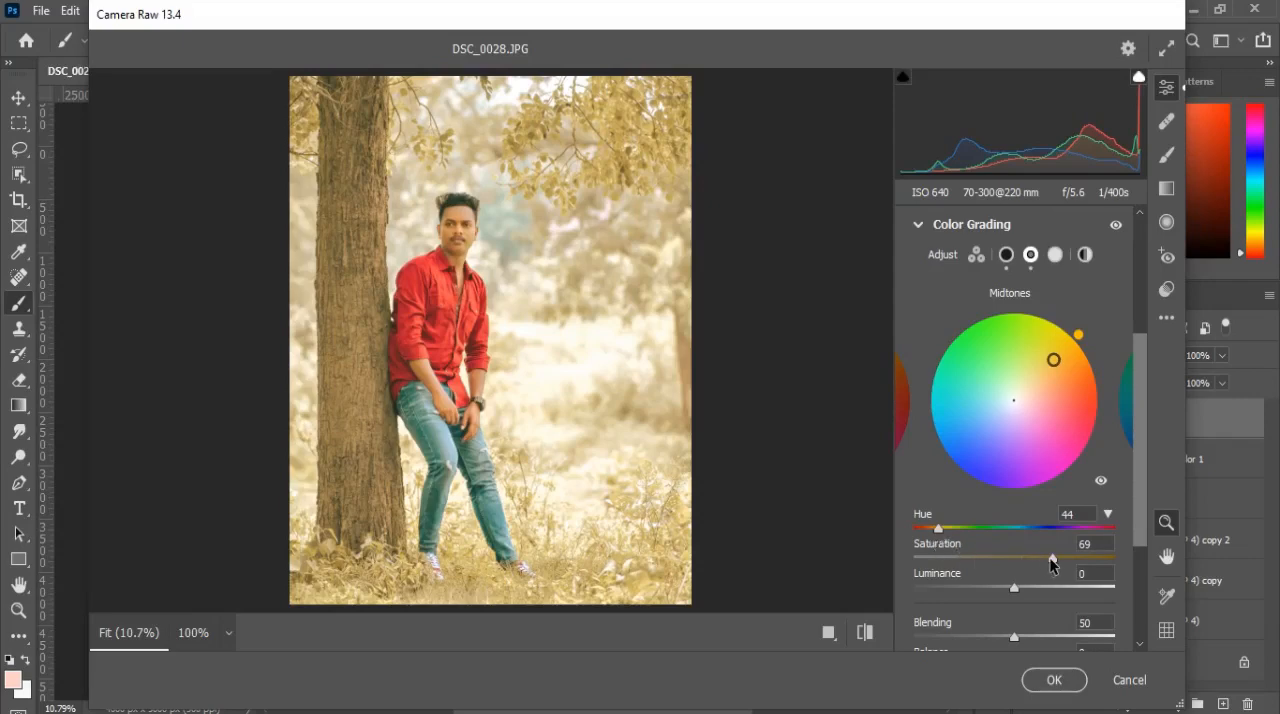
left_click_drag(1049, 557, 951, 572)
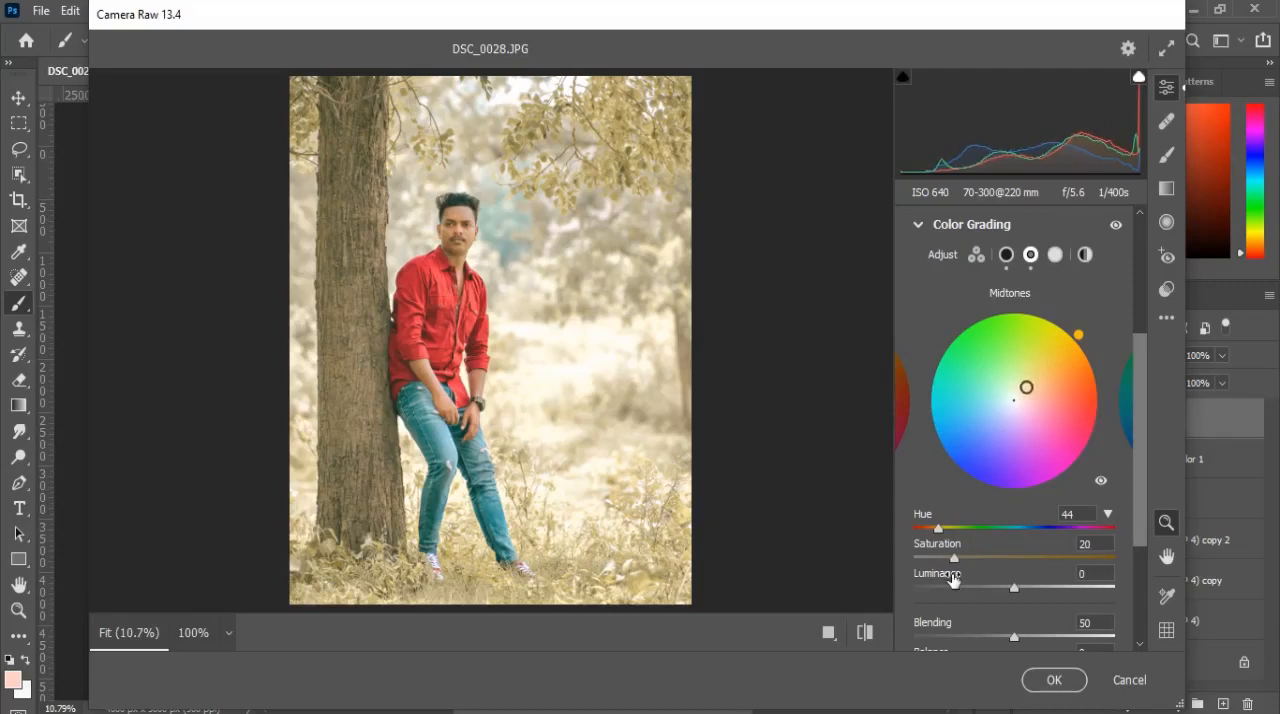
Step: Color grade the highlights green with hue 106 and saturation about 27, comparing the photo with and without the grading
left_click(1116, 225)
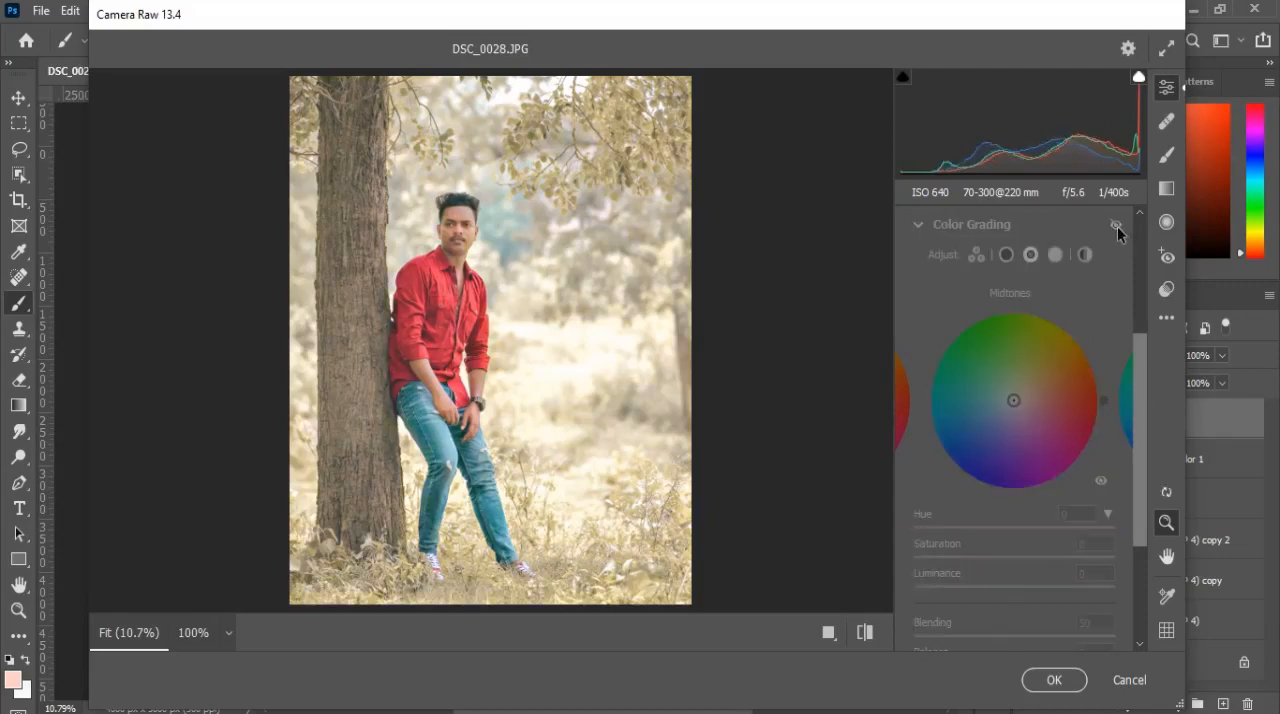
left_click(1117, 226)
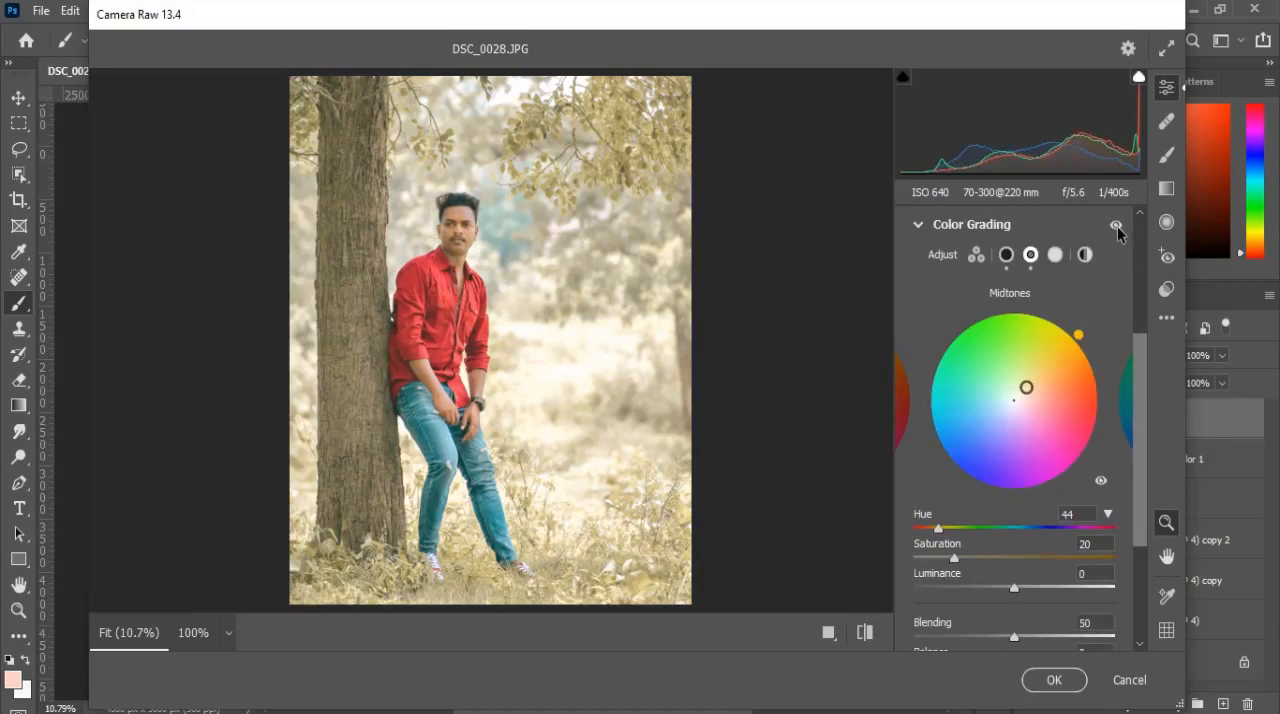
left_click(1055, 256)
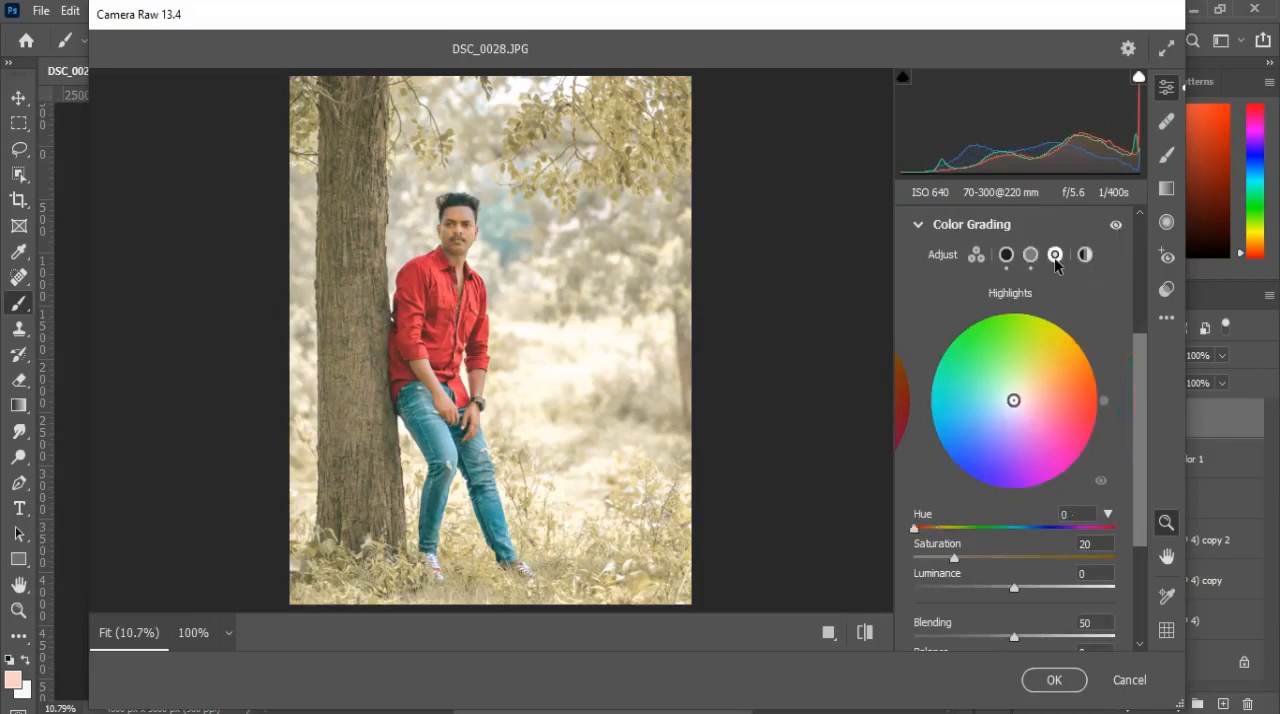
left_click(1012, 560)
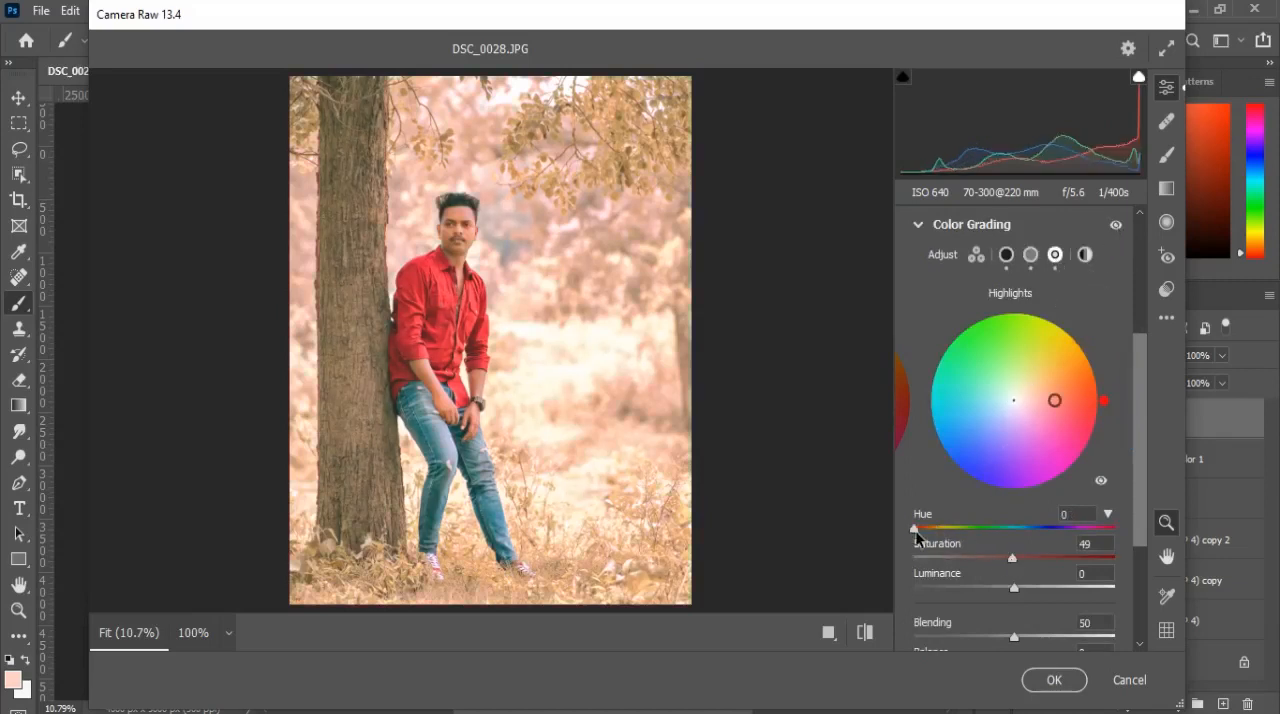
left_click_drag(916, 530, 973, 521)
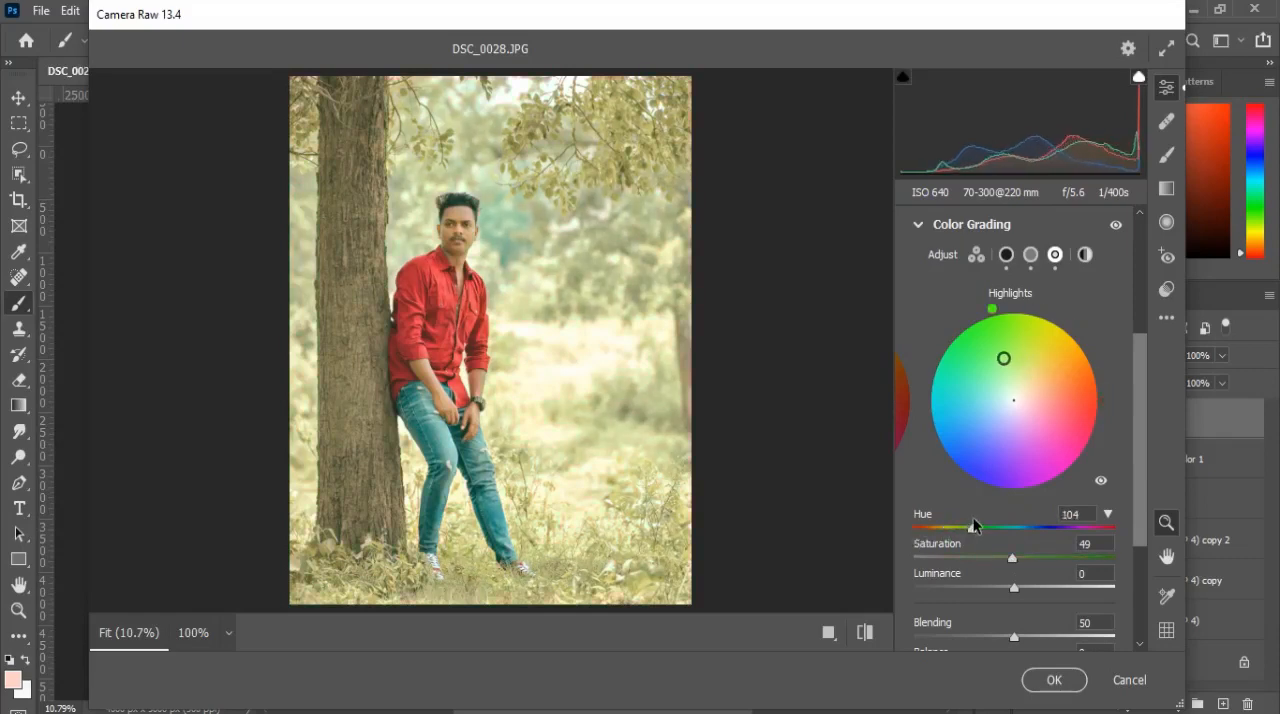
mouse_move(973, 521)
left_mouse_down()
mouse_move(1036, 520)
mouse_move(955, 525)
mouse_move(974, 520)
left_mouse_up()
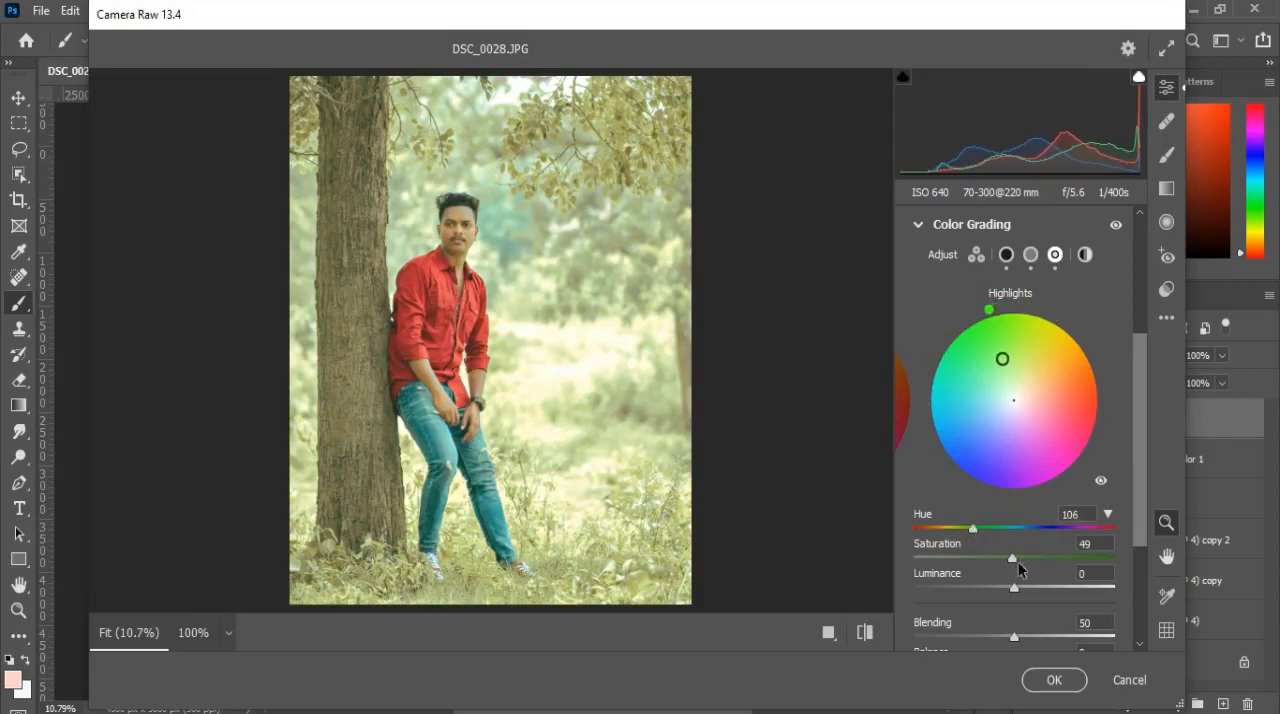
mouse_move(1018, 562)
left_mouse_down()
mouse_move(928, 578)
mouse_move(966, 568)
left_mouse_up()
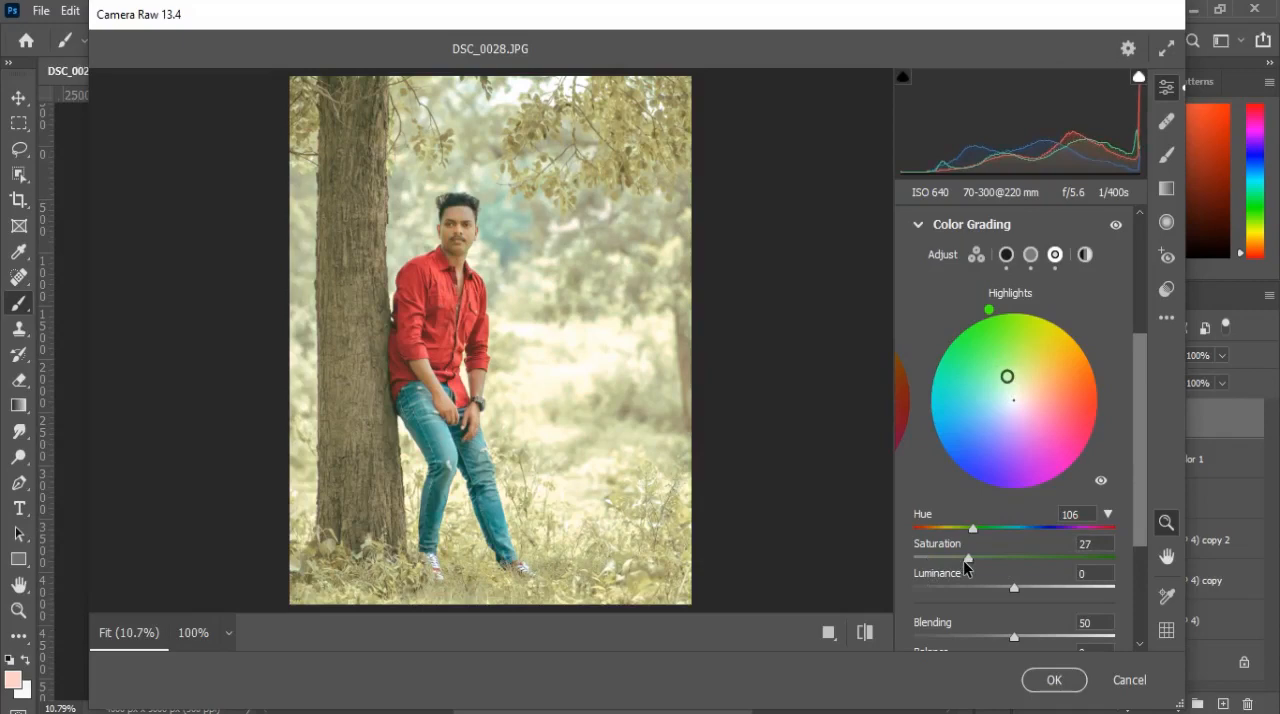
mouse_move(966, 568)
left_mouse_down()
mouse_move(931, 568)
mouse_move(962, 562)
left_mouse_up()
left_click_drag(1120, 224, 1120, 224)
left_click(928, 226)
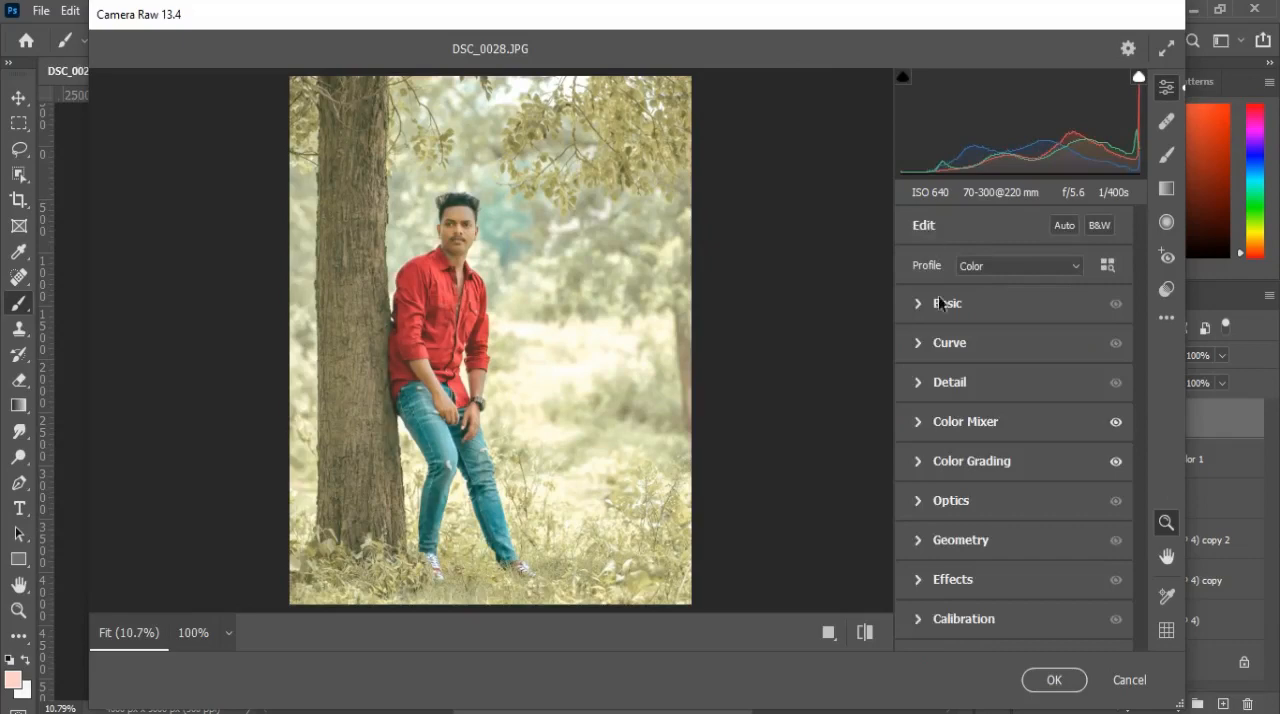
Step: Reduce the Color Mixer saturation to -58 for Greens and -47 for Yellows
left_click(930, 426)
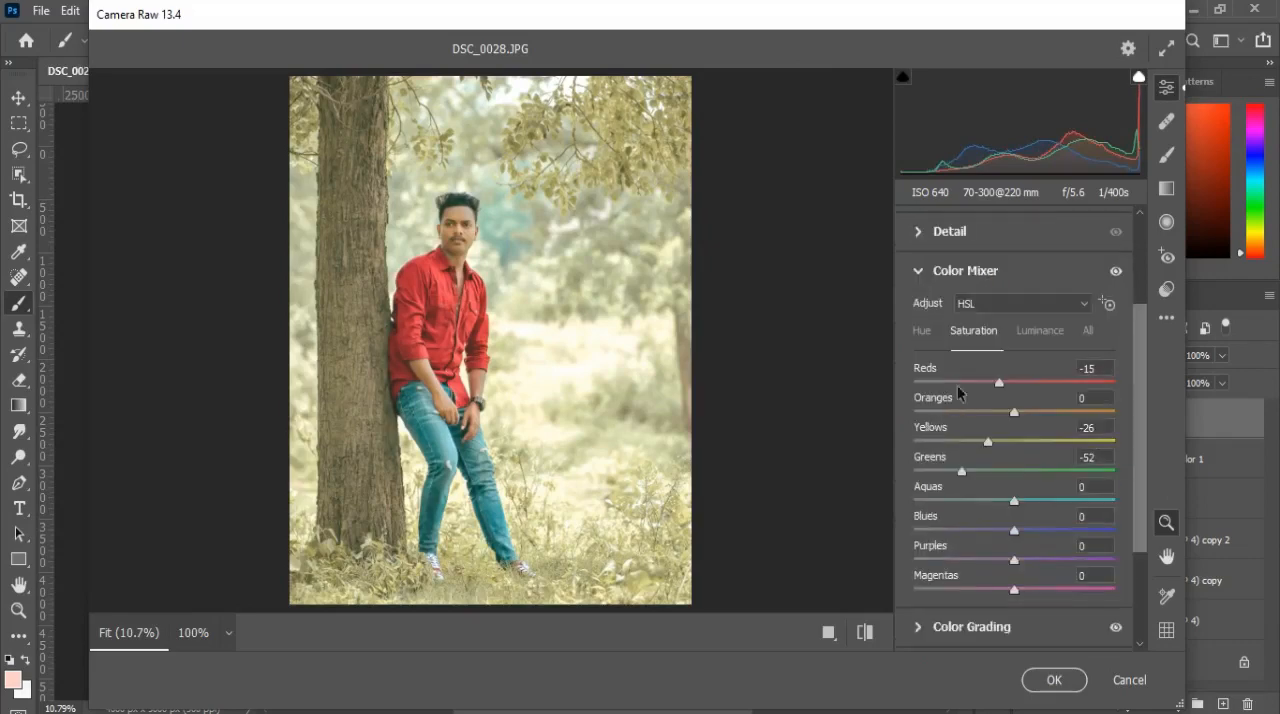
left_click_drag(1003, 460, 956, 485)
left_click_drag(988, 443, 967, 456)
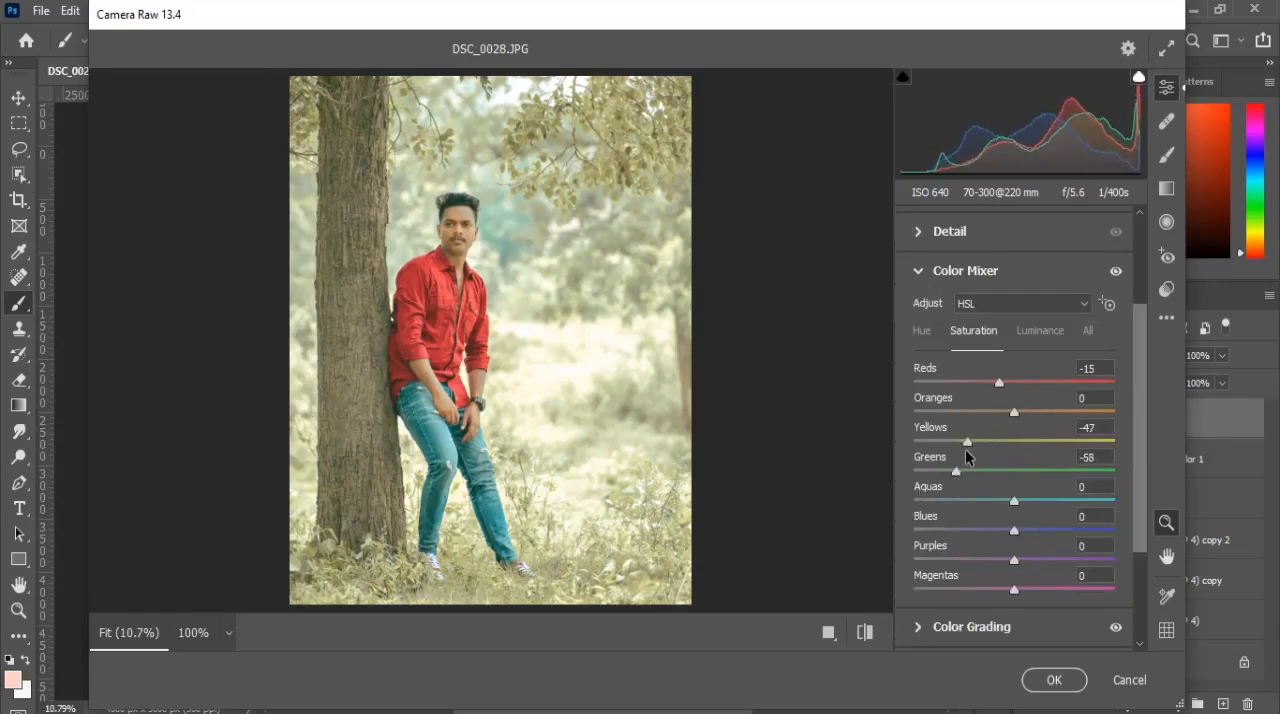
left_click(932, 271)
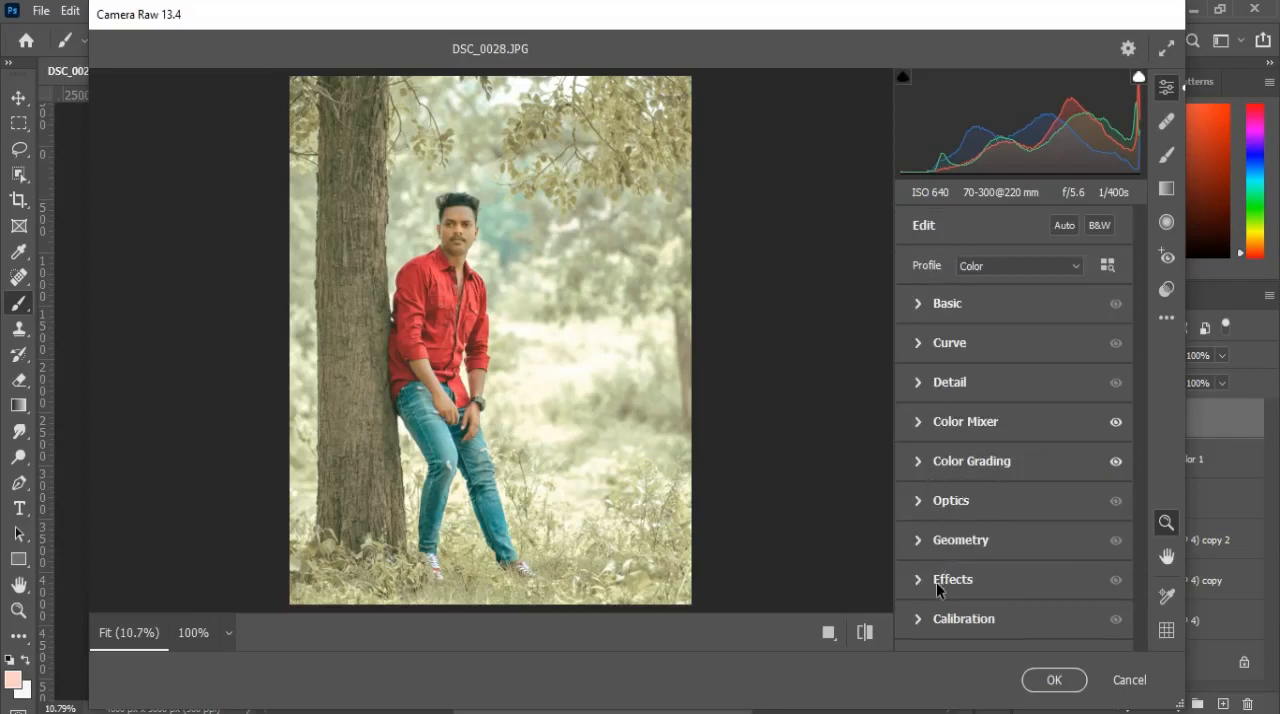
Step: Shape the main point curve with three inner points, the black point at output 10 and the midpoint at input 131, output 126
left_click(924, 348)
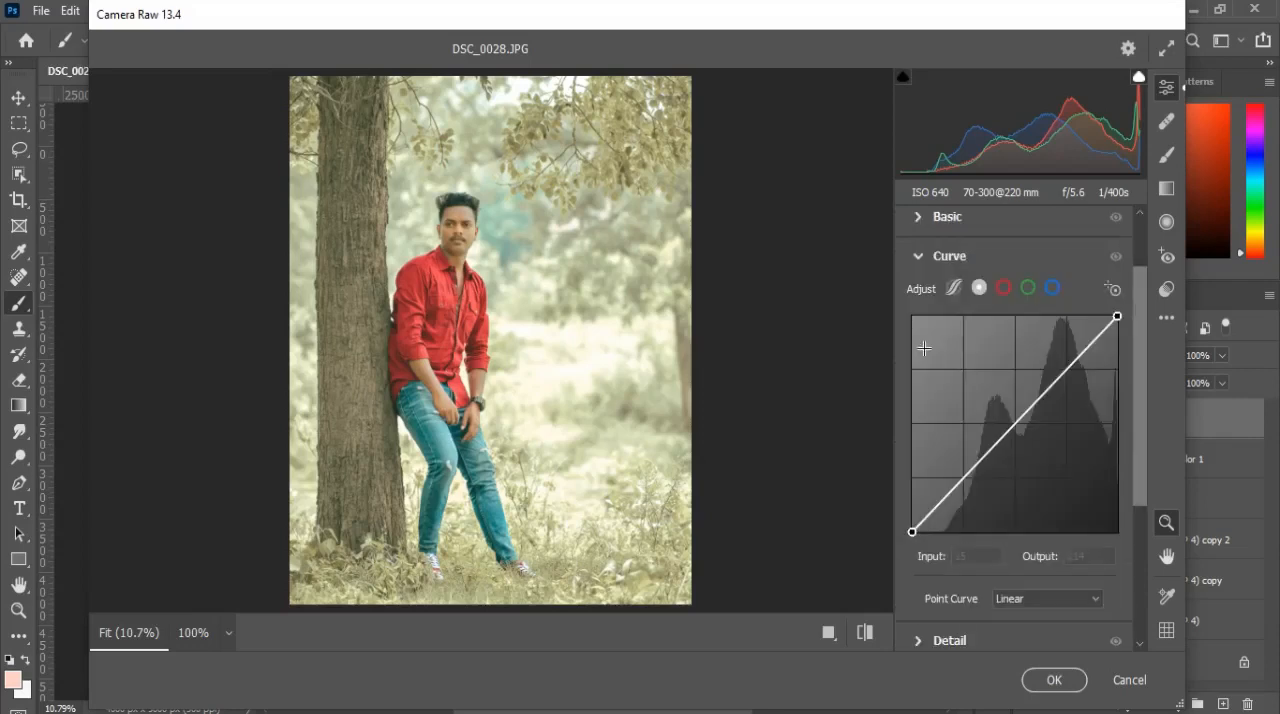
left_click(963, 479)
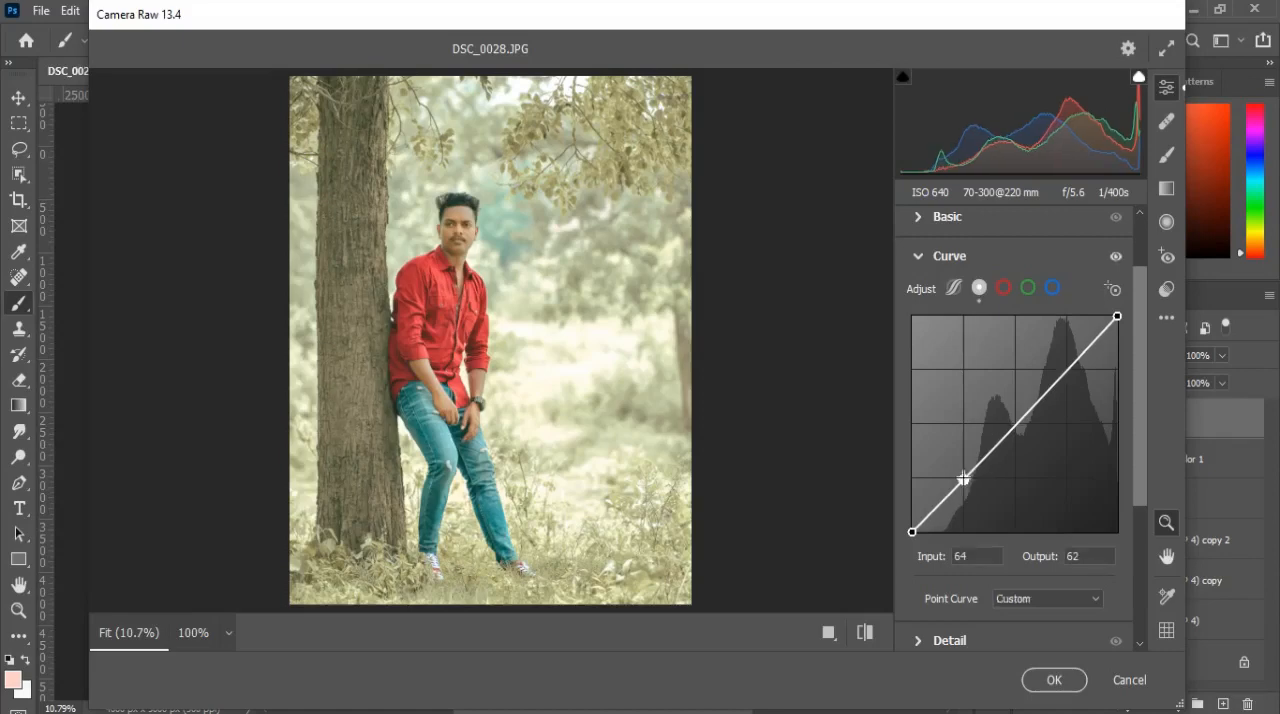
left_click(1015, 425)
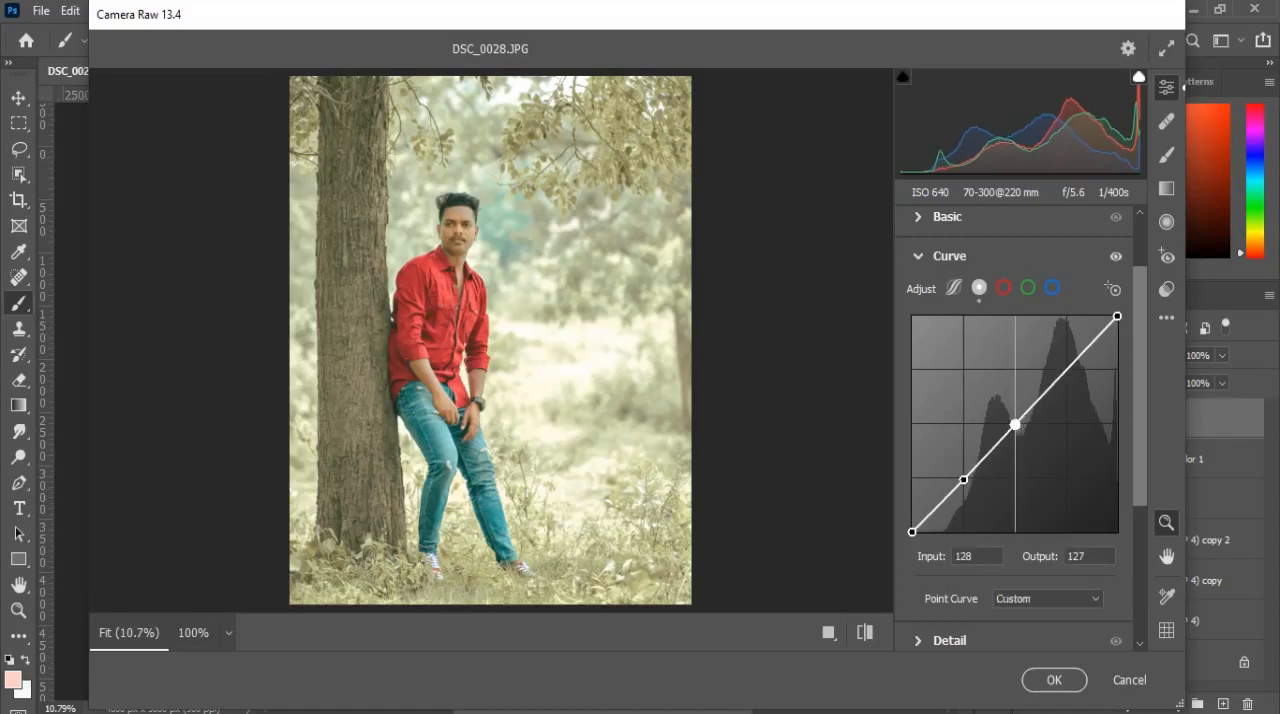
left_click(1066, 369)
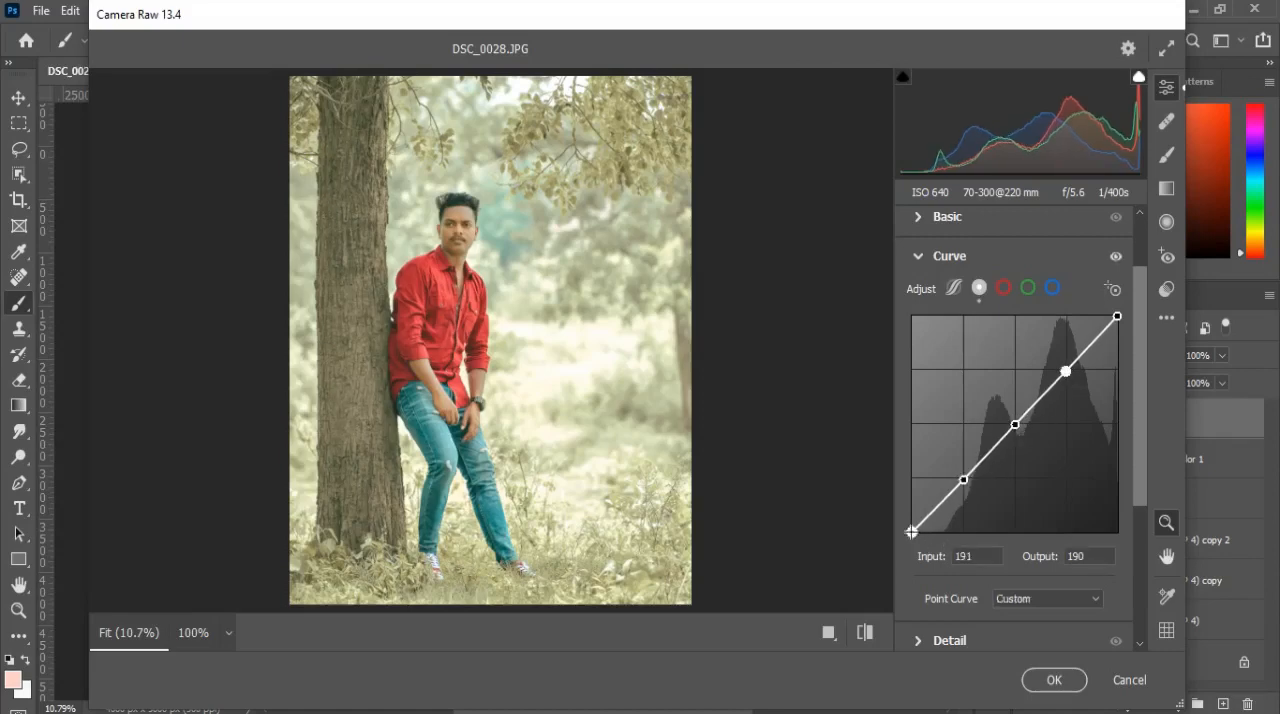
mouse_move(912, 532)
left_mouse_down()
mouse_move(912, 490)
mouse_move(912, 522)
left_mouse_up()
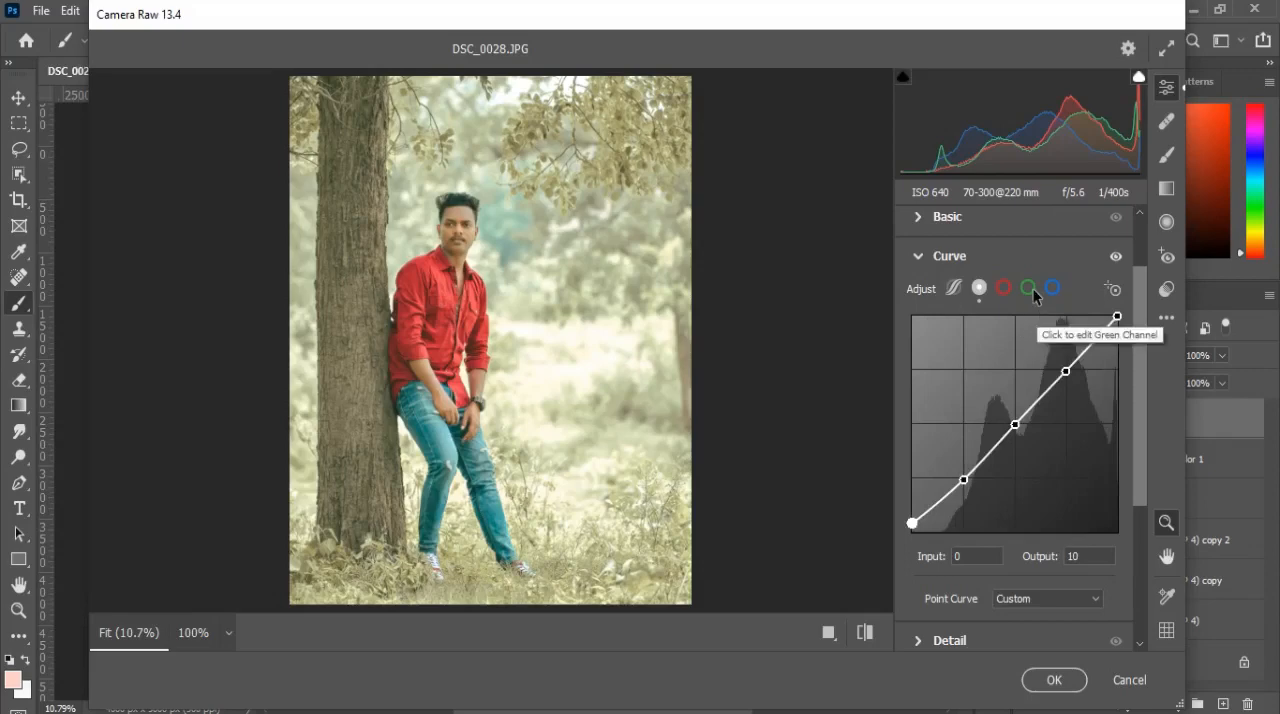
left_click_drag(1015, 424, 1019, 430)
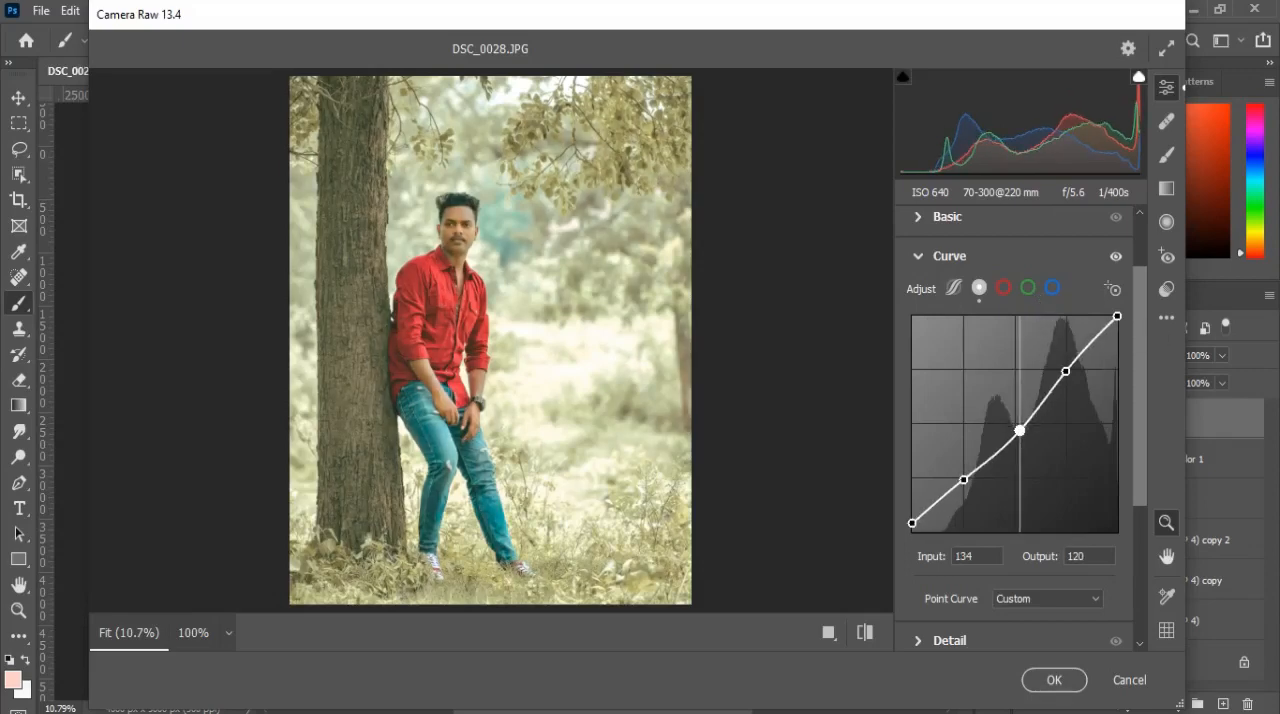
left_click_drag(1019, 430, 1018, 426)
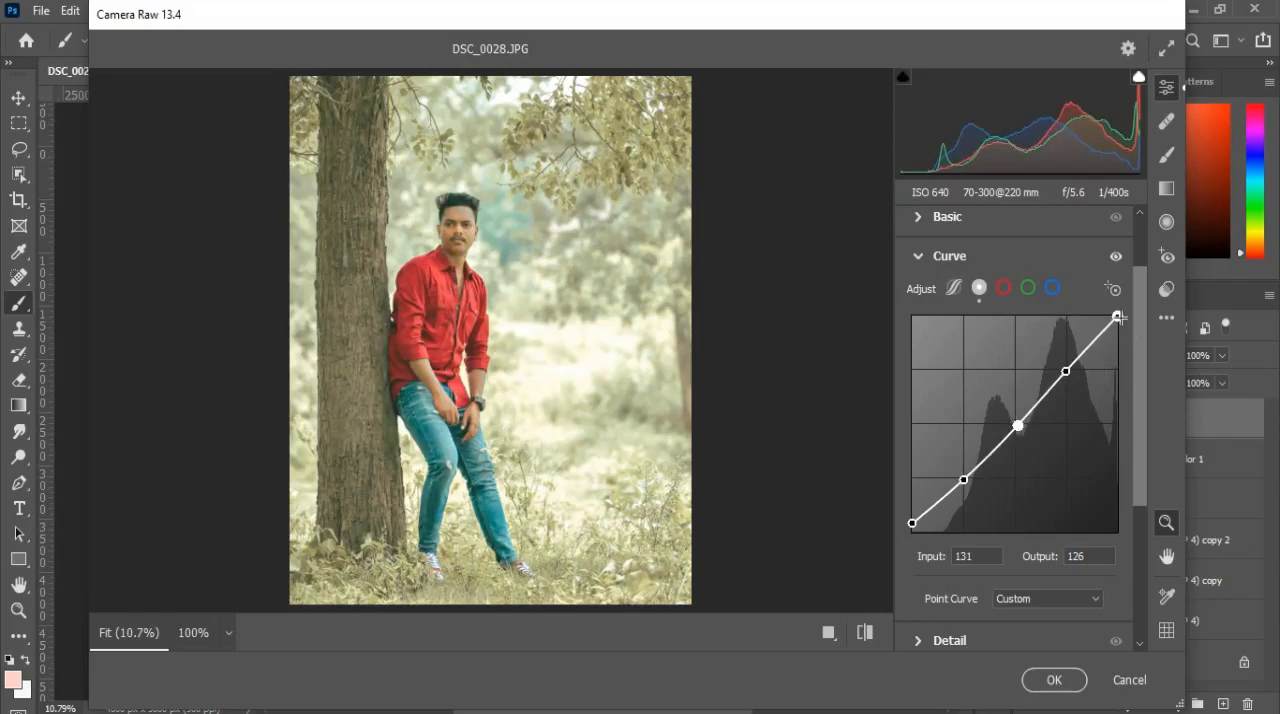
Step: Lower the blue channel curve's white point to output 253 and compare the photo with and without the curve
left_click(1053, 289)
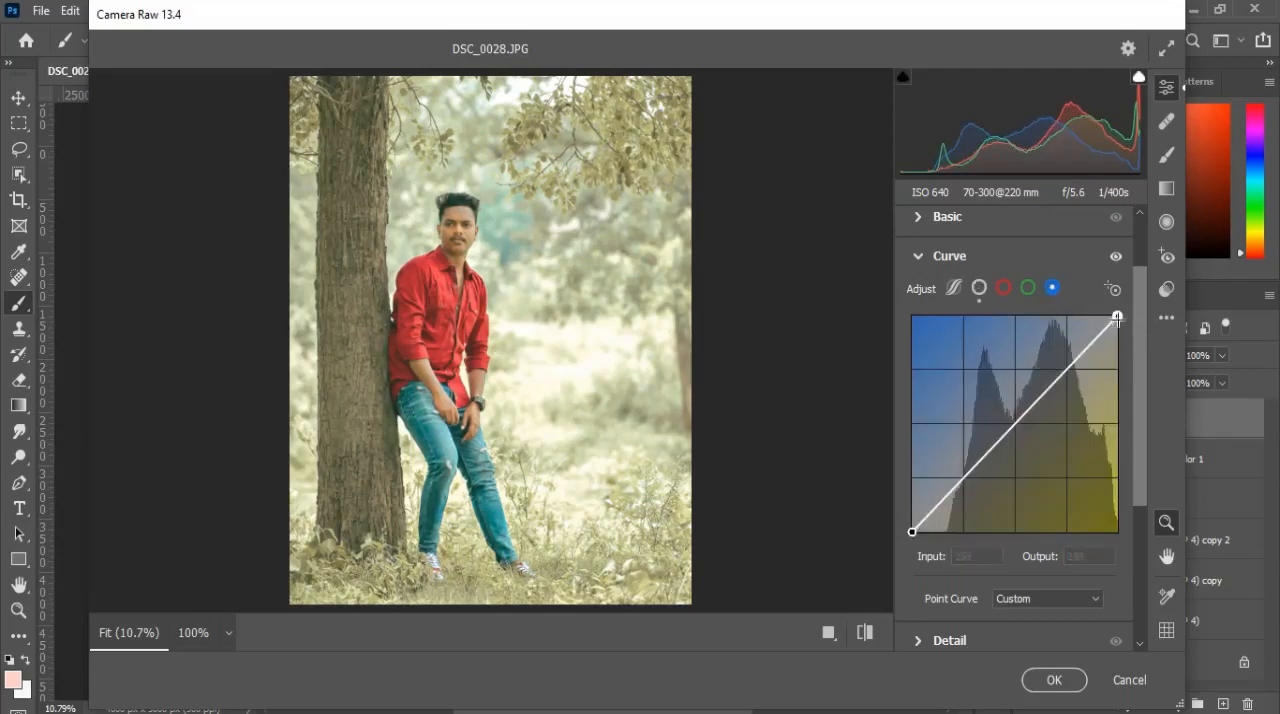
mouse_move(1117, 317)
left_mouse_down()
mouse_move(1117, 328)
mouse_move(1101, 317)
mouse_move(1117, 318)
left_mouse_up()
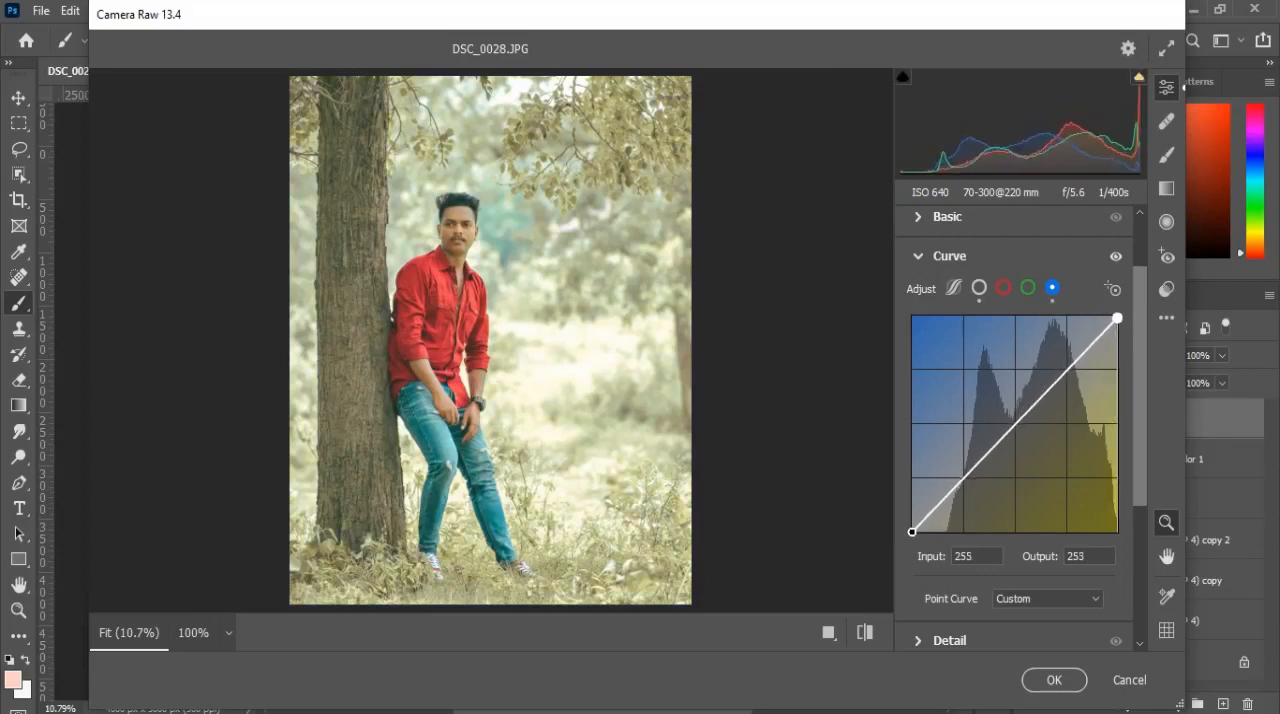
left_click_drag(1116, 258, 1117, 259)
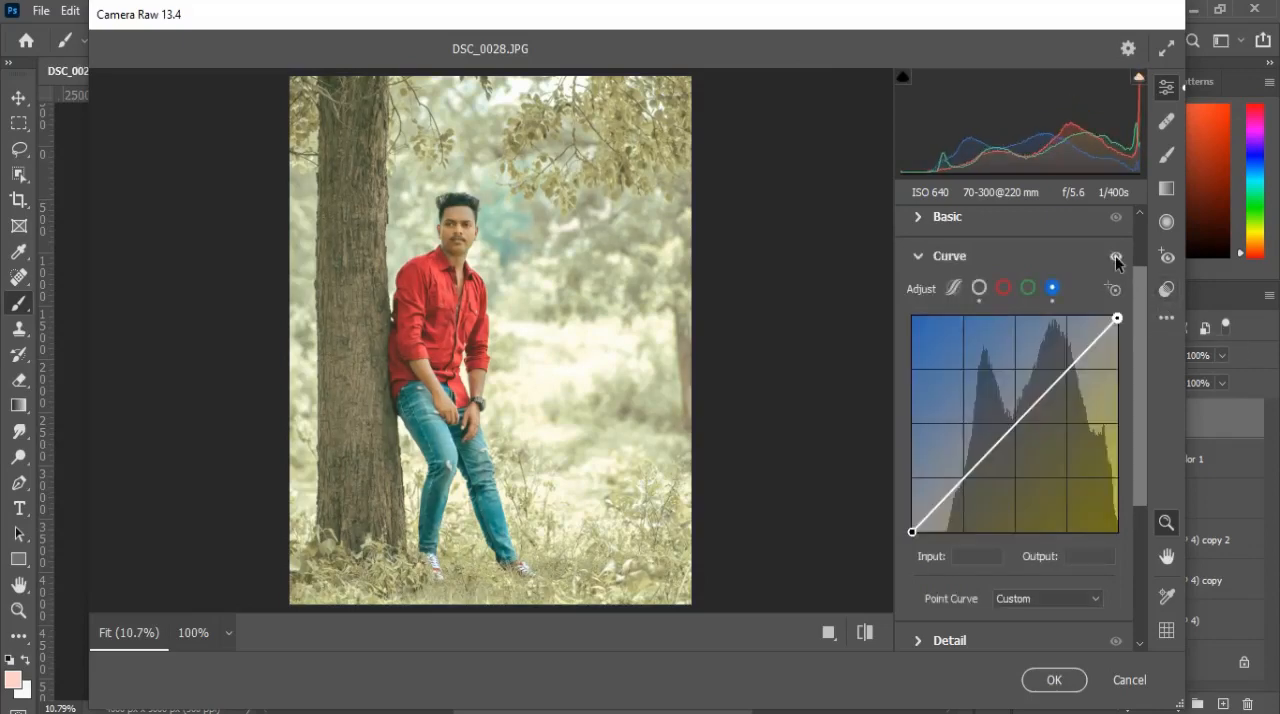
left_click(915, 258)
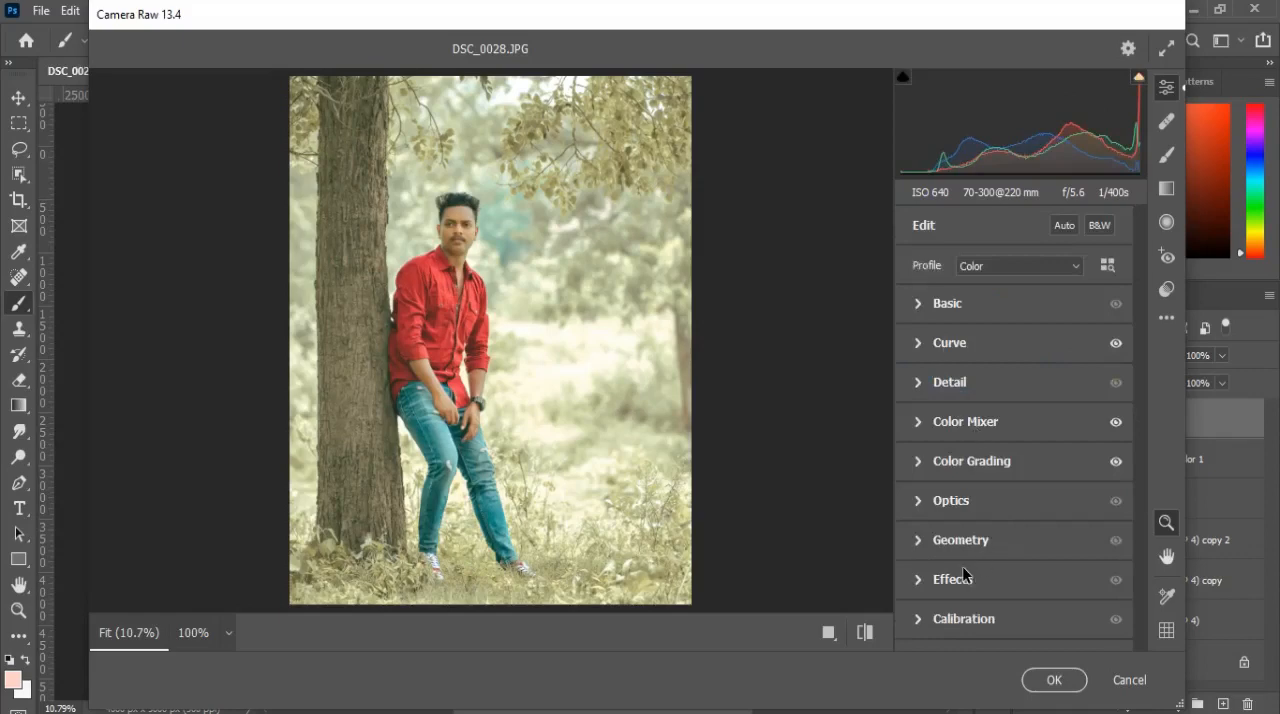
Step: Apply a small amount of Noise Reduction in the Detail settings while checking the face and shirt up close
left_click(452, 241)
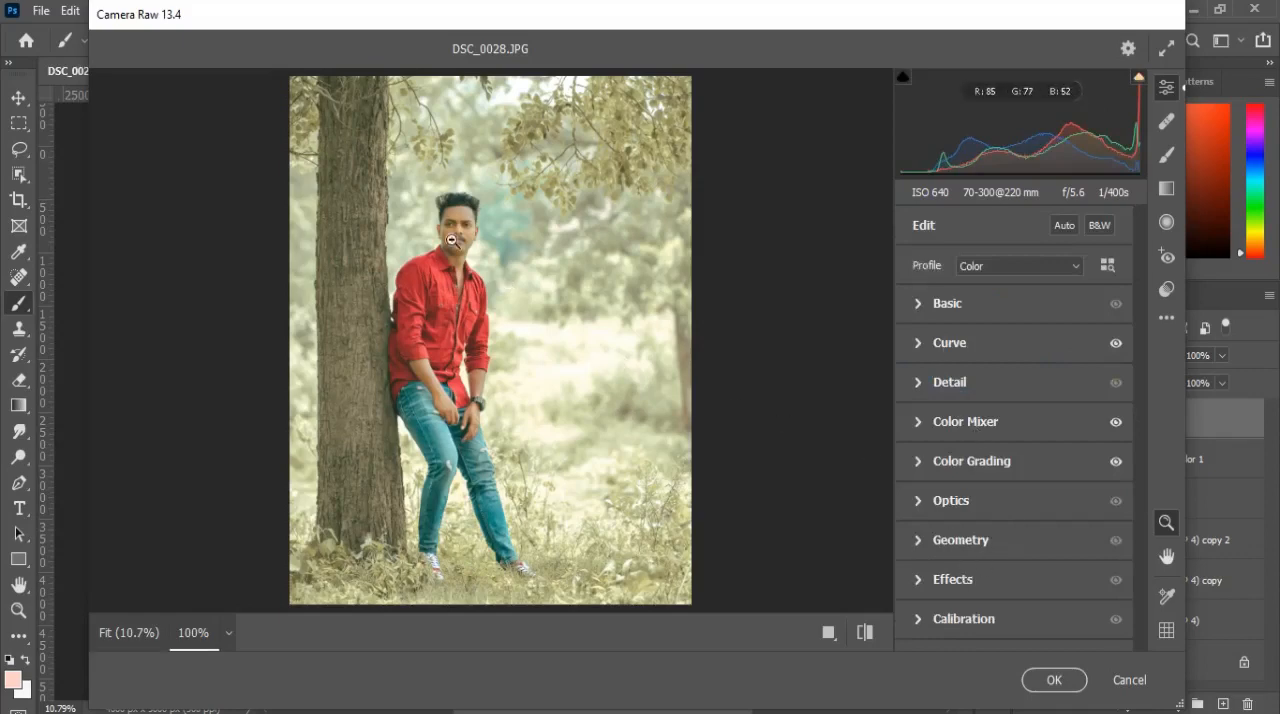
left_click(228, 636)
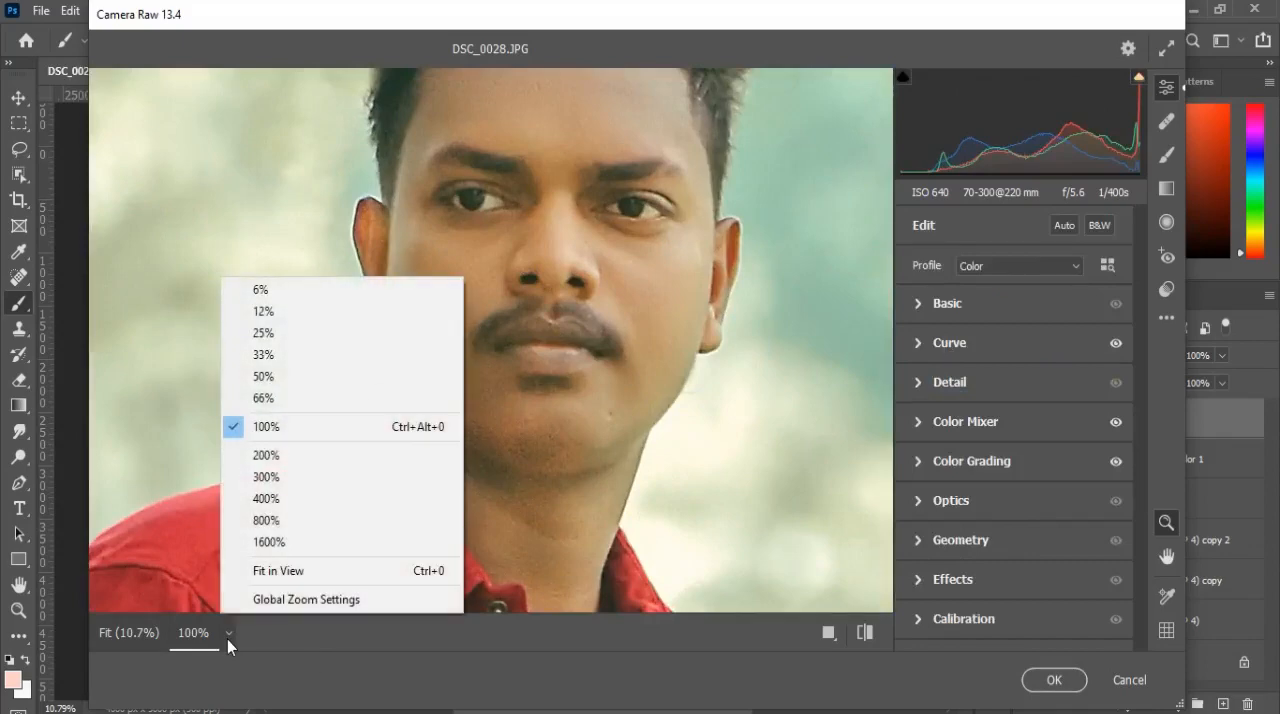
left_click(265, 356)
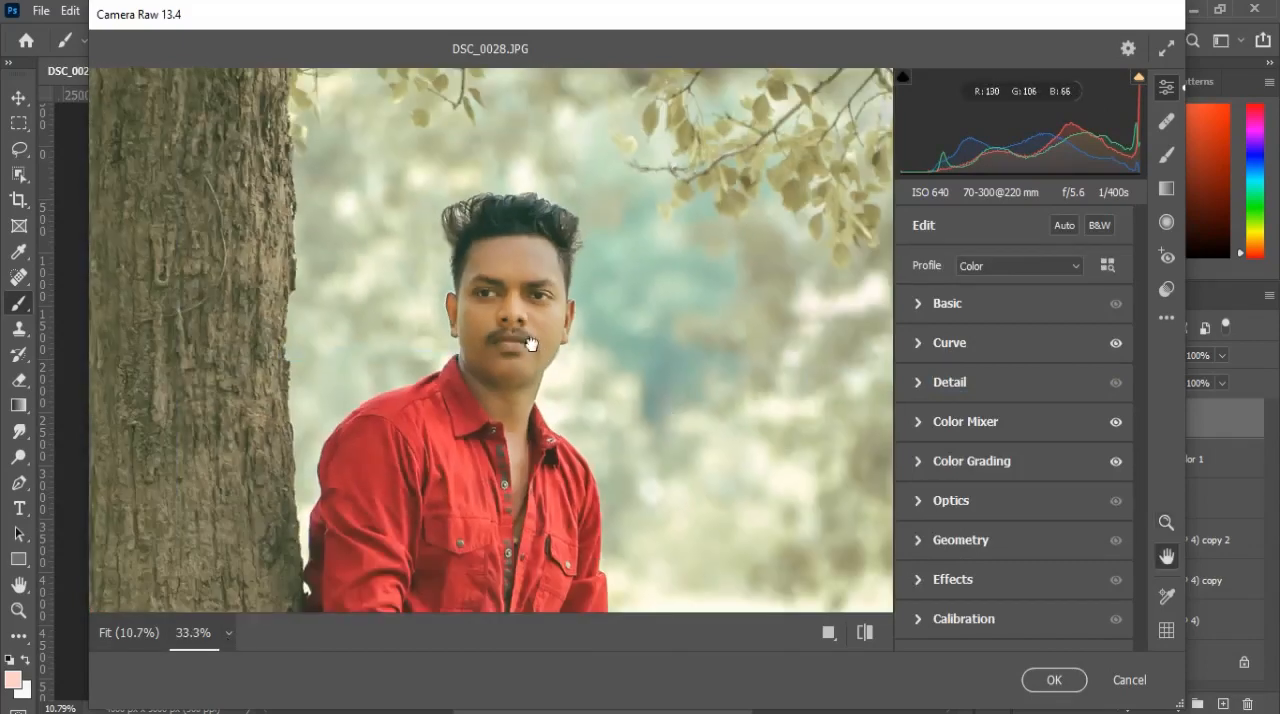
left_click_drag(530, 344, 514, 296)
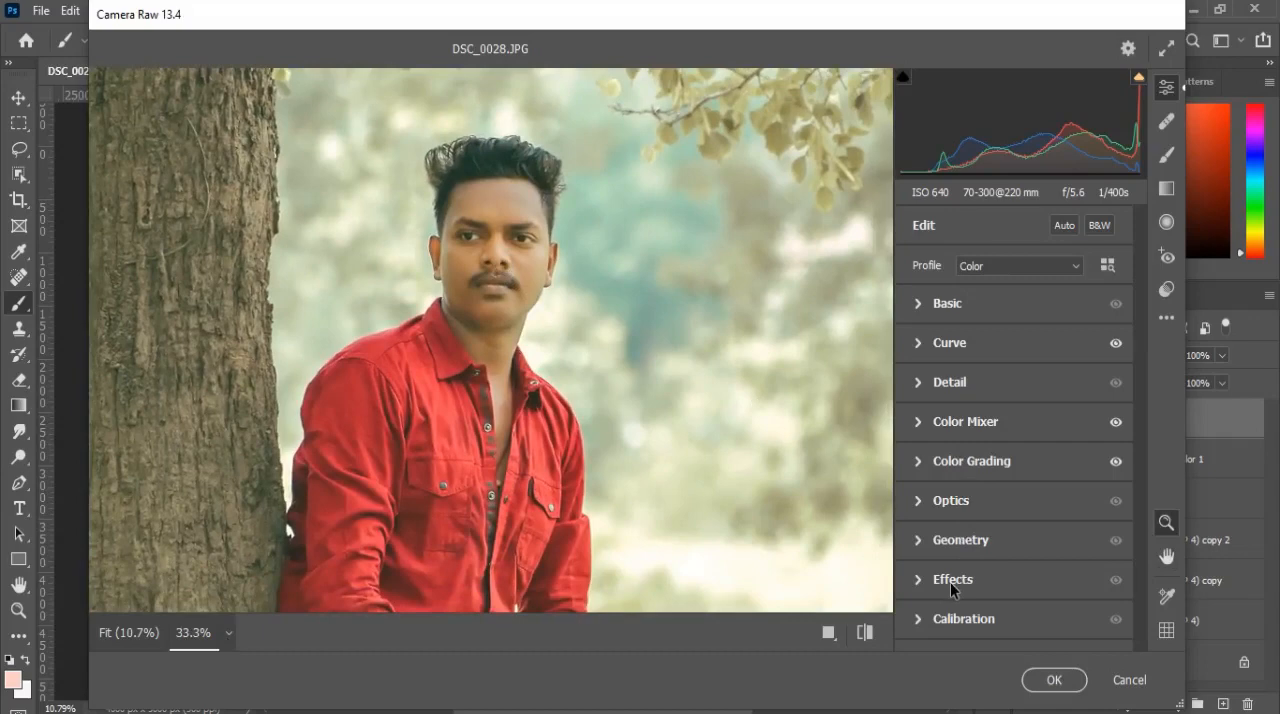
left_click(933, 372)
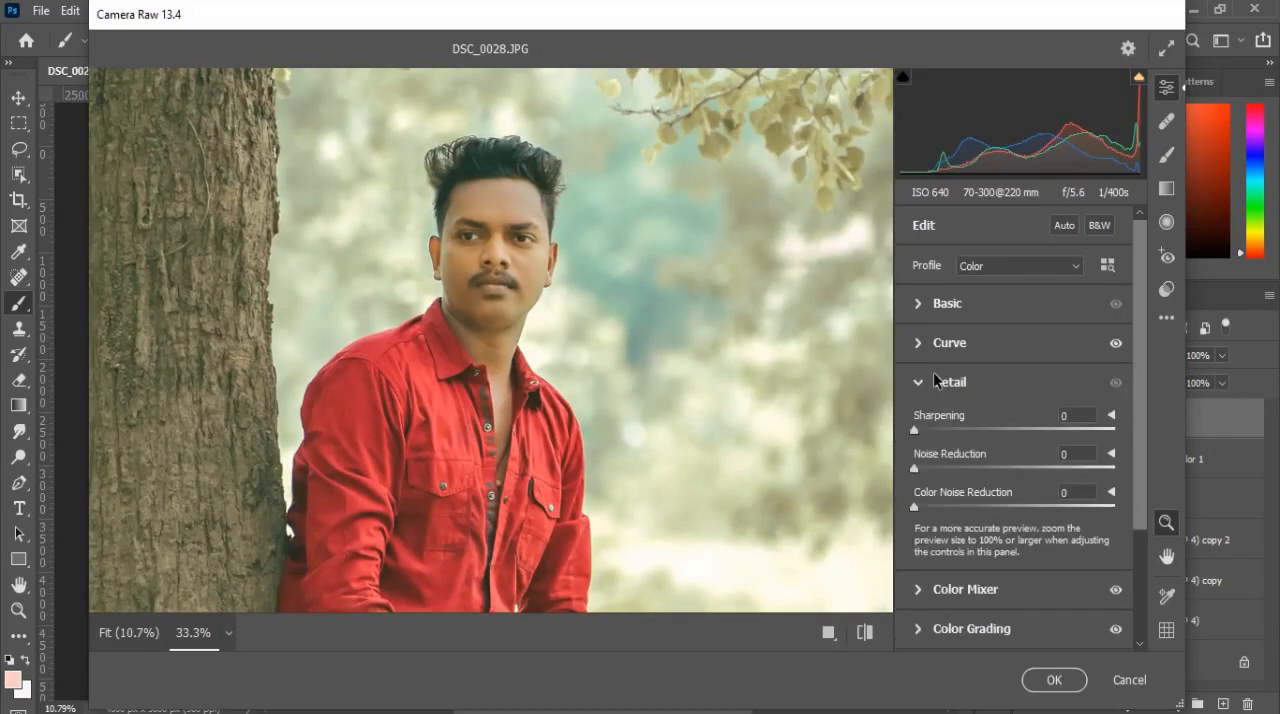
left_click(953, 466)
left_click(940, 385)
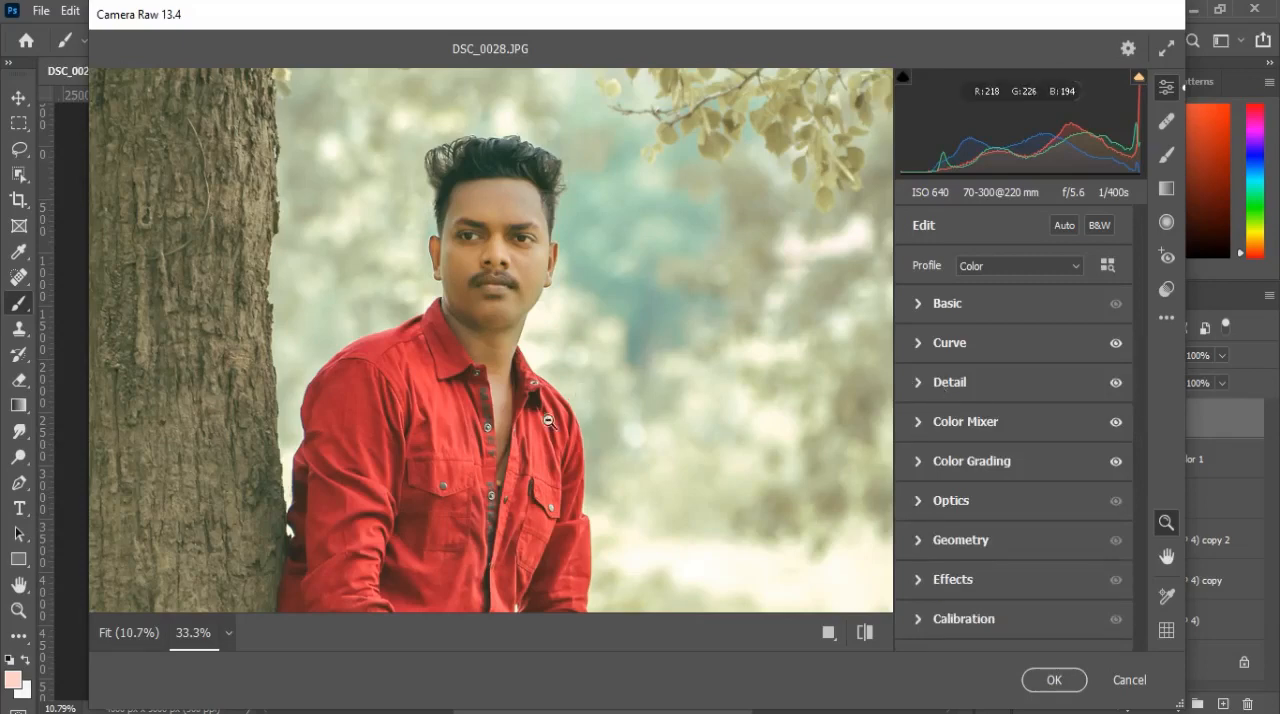
left_click(216, 634)
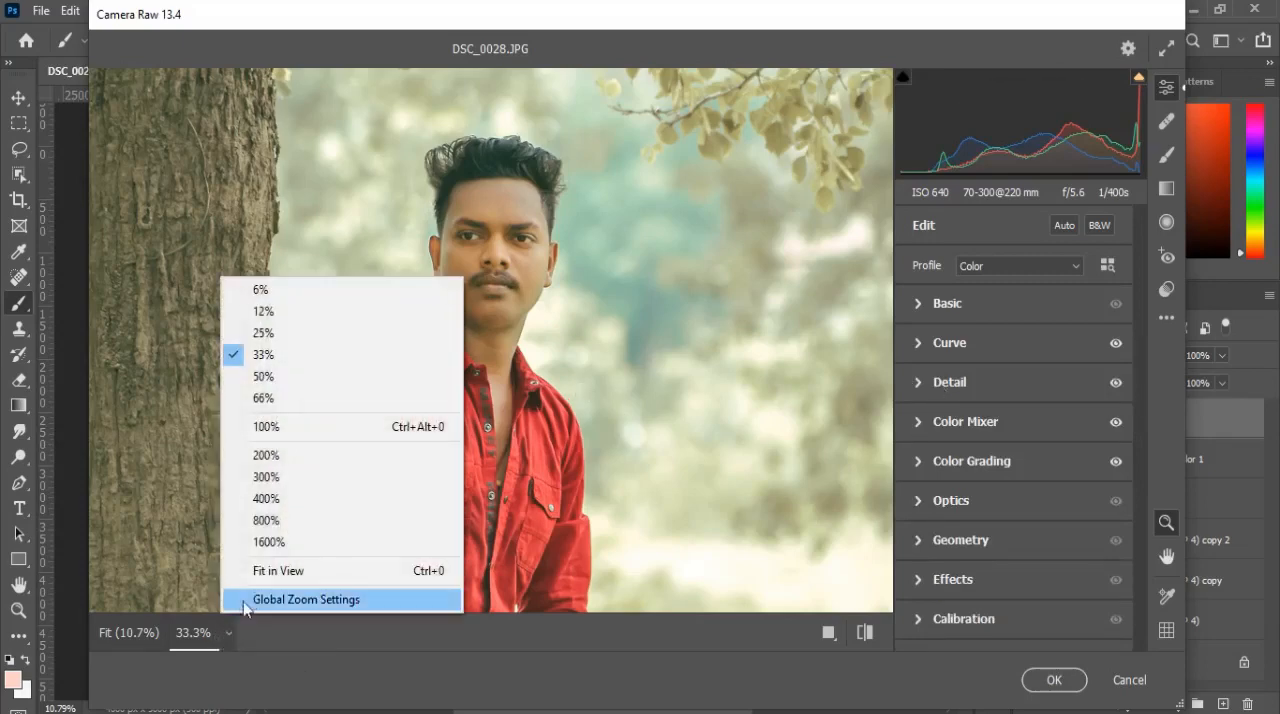
left_click(263, 572)
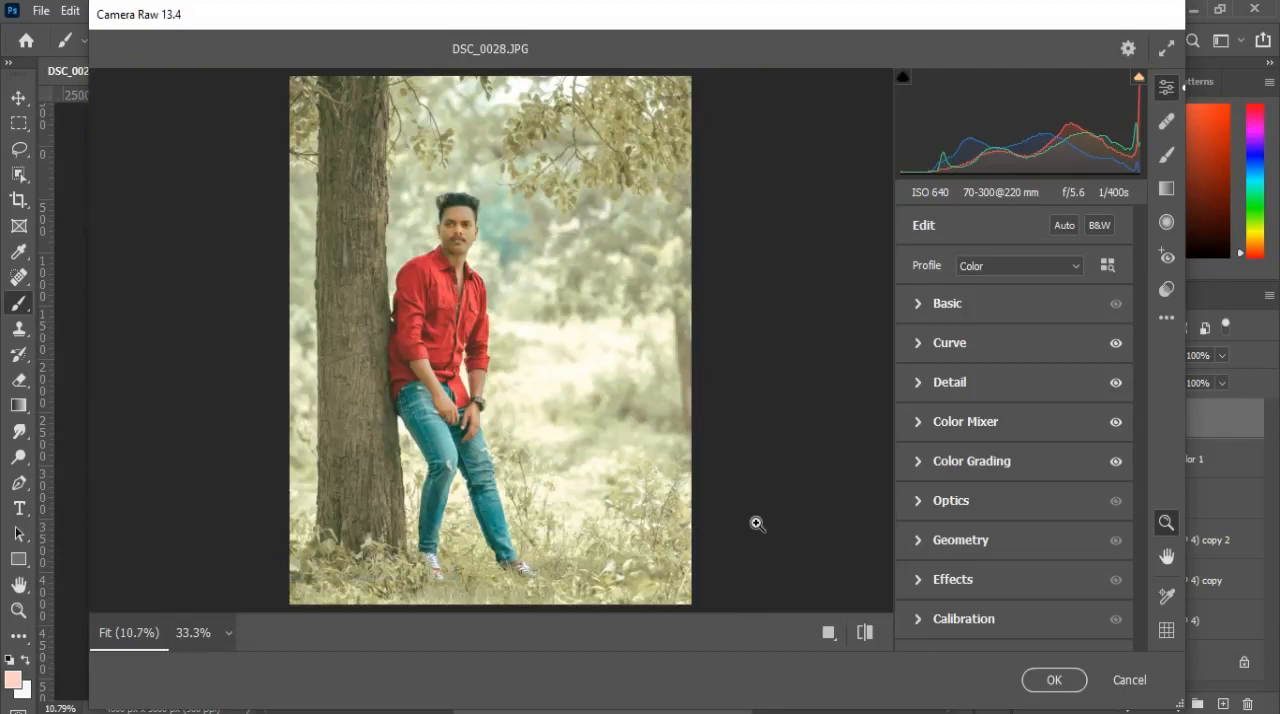
Step: Set Exposure to -0.15, Highlights to -35 and Shadows to +30, comparing the photo with and without these Basic adjustments
left_click(940, 304)
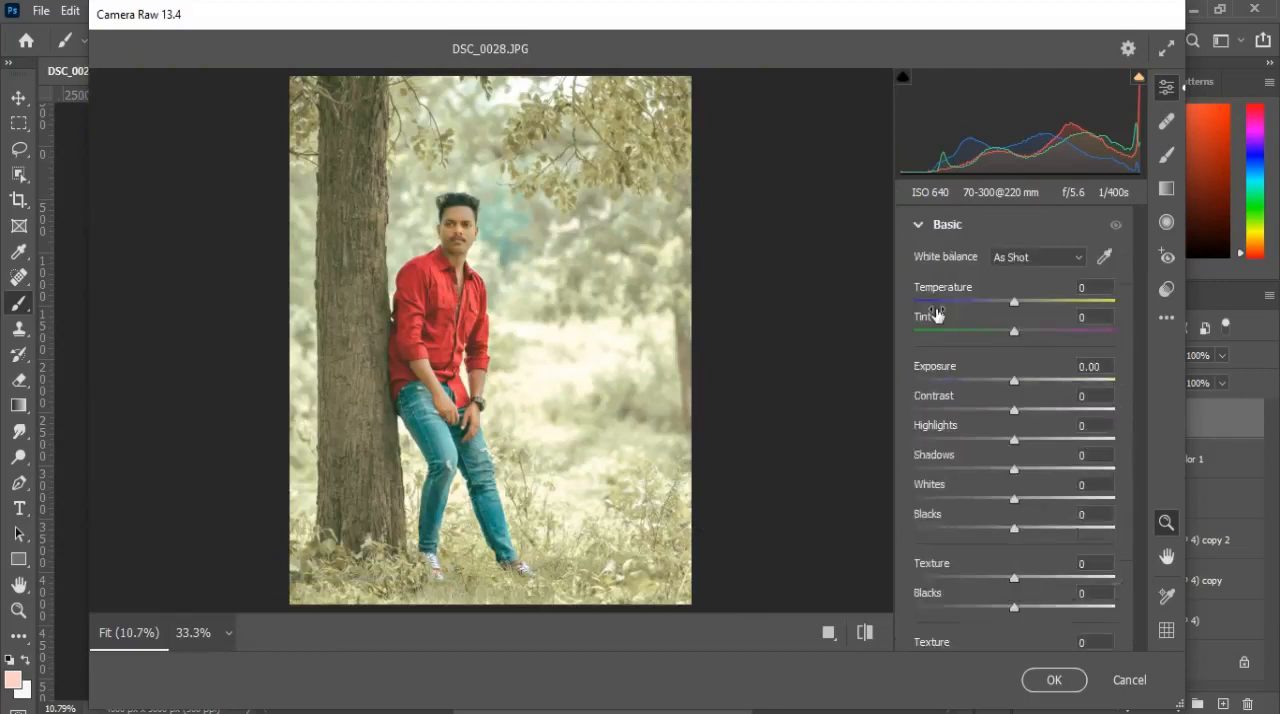
left_click_drag(1014, 384, 1011, 389)
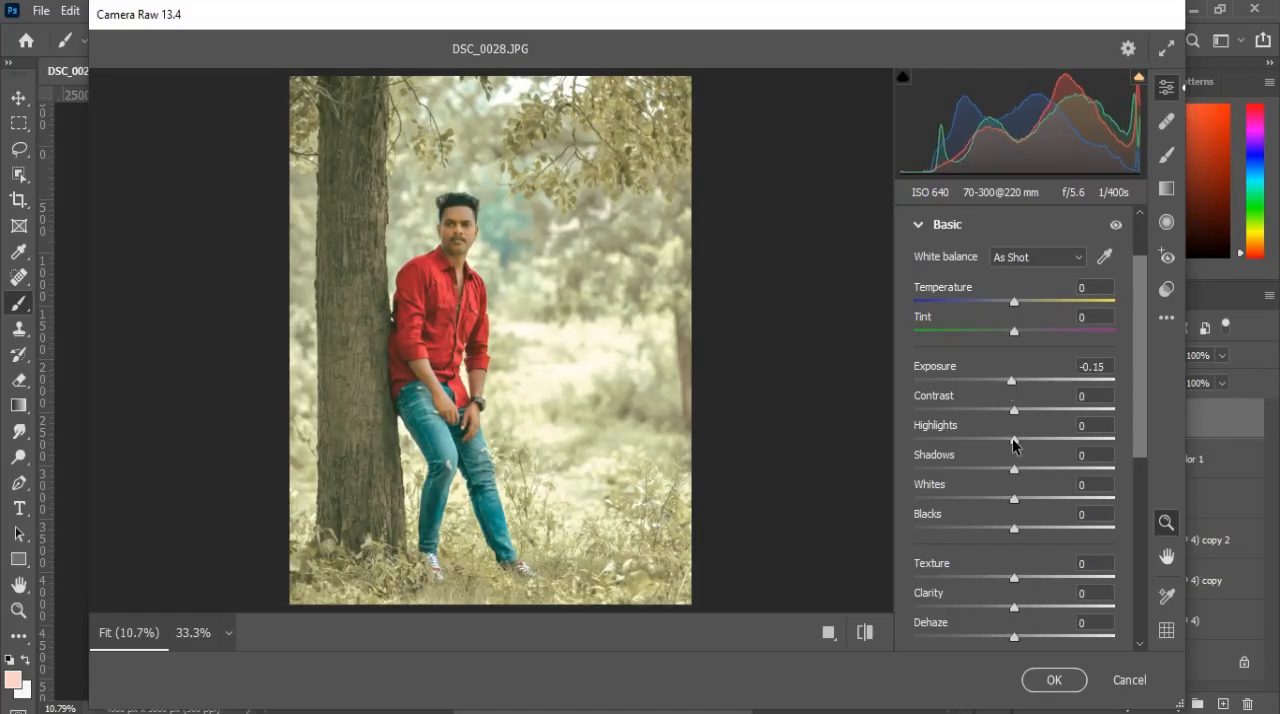
left_click_drag(1013, 441, 1045, 477)
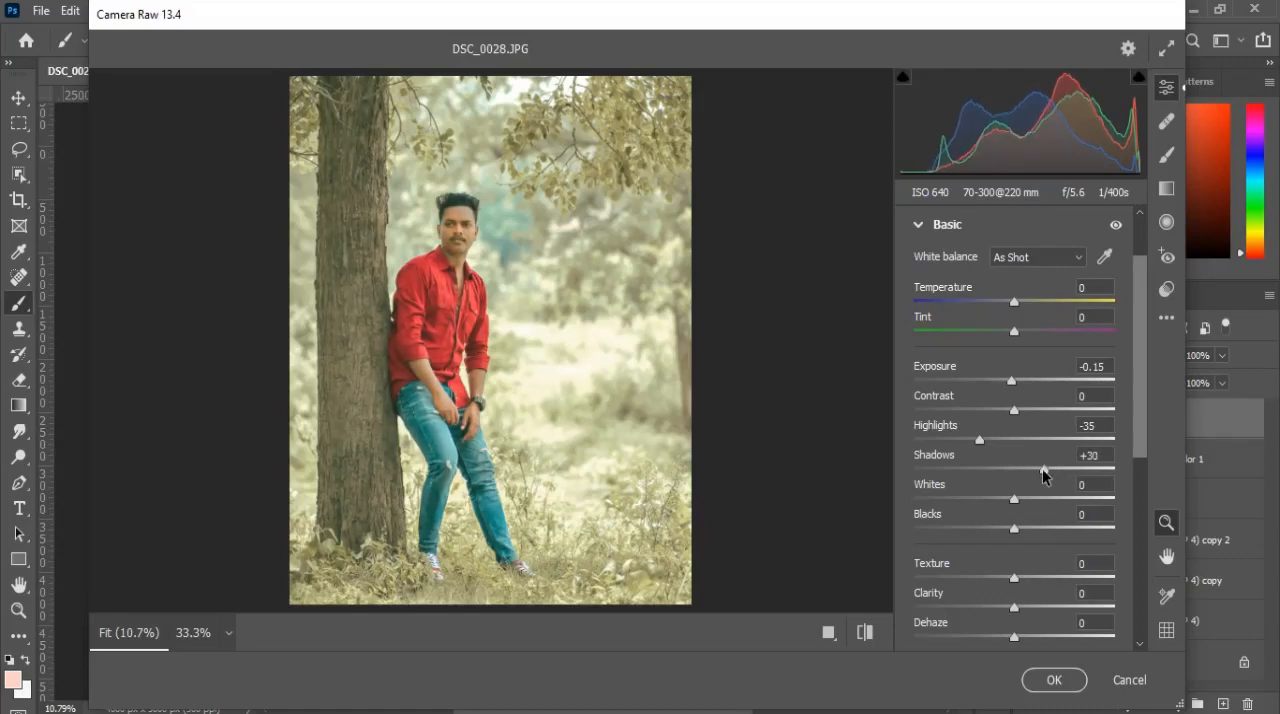
left_click(1115, 228)
left_click(1115, 228)
left_click(1115, 228)
left_click(1115, 228)
left_click(918, 228)
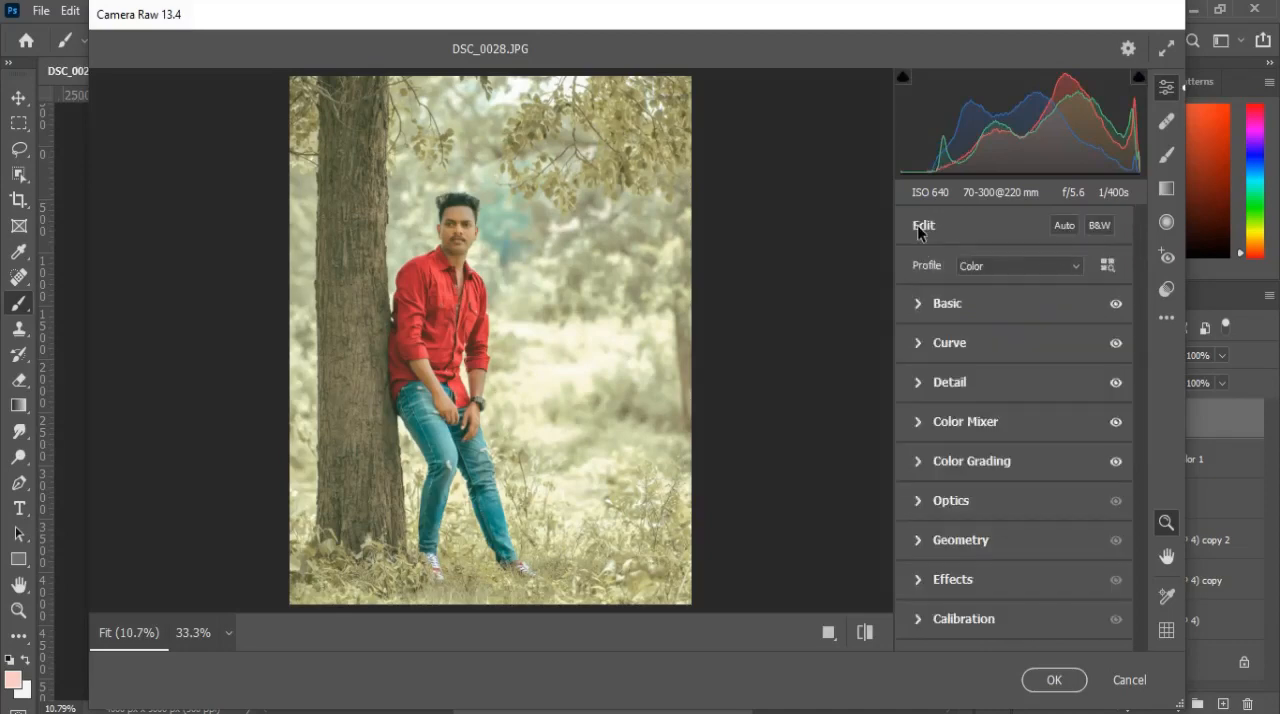
Step: Set Color Mixer saturation to Yellows -79 and Greens -50, and luminance to Oranges +20, Yellows -17 and Greens -8
left_click(953, 427)
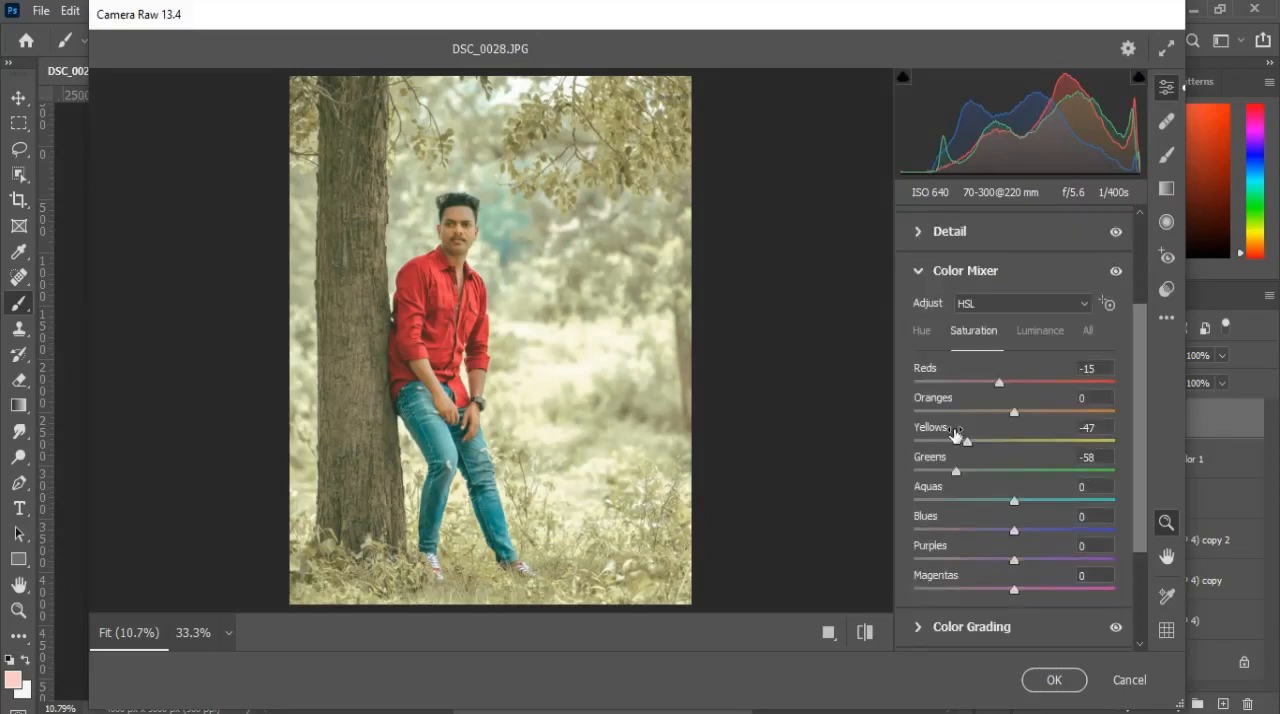
mouse_move(966, 461)
left_mouse_down()
mouse_move(920, 455)
mouse_move(932, 458)
mouse_move(907, 476)
mouse_move(976, 477)
mouse_move(961, 472)
left_mouse_up()
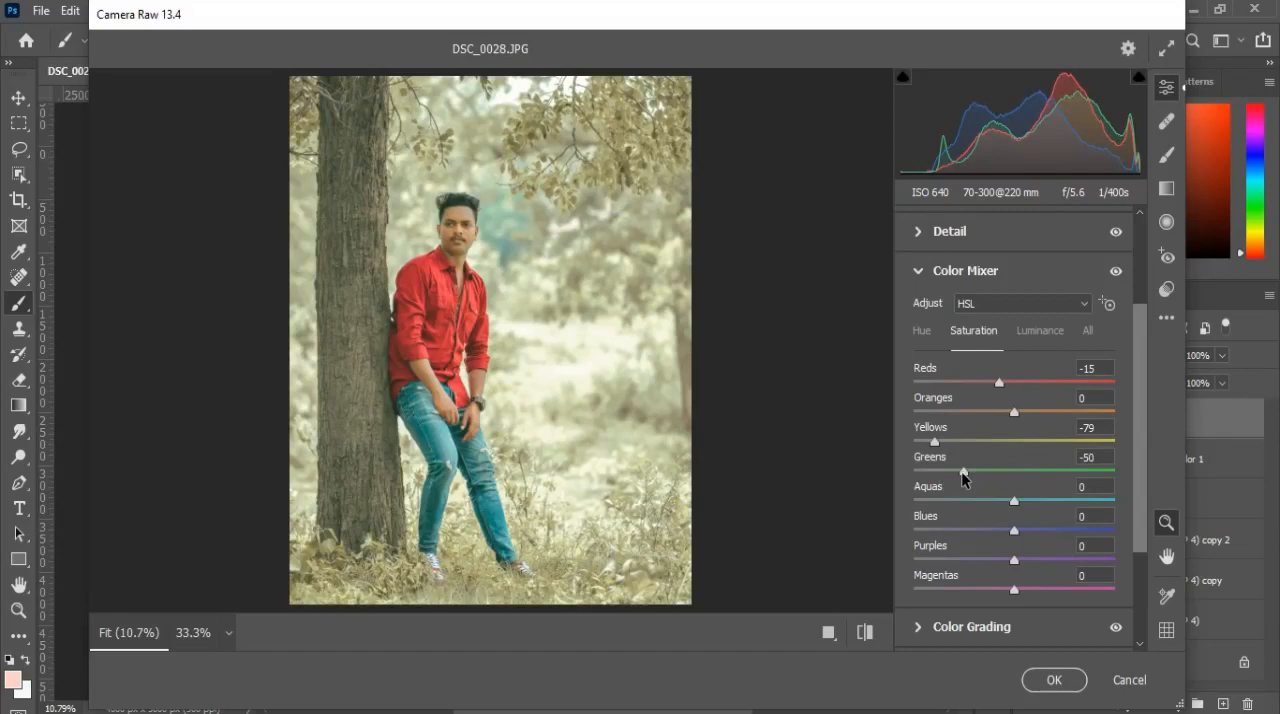
left_click(1038, 332)
left_click_drag(1013, 444, 1001, 484)
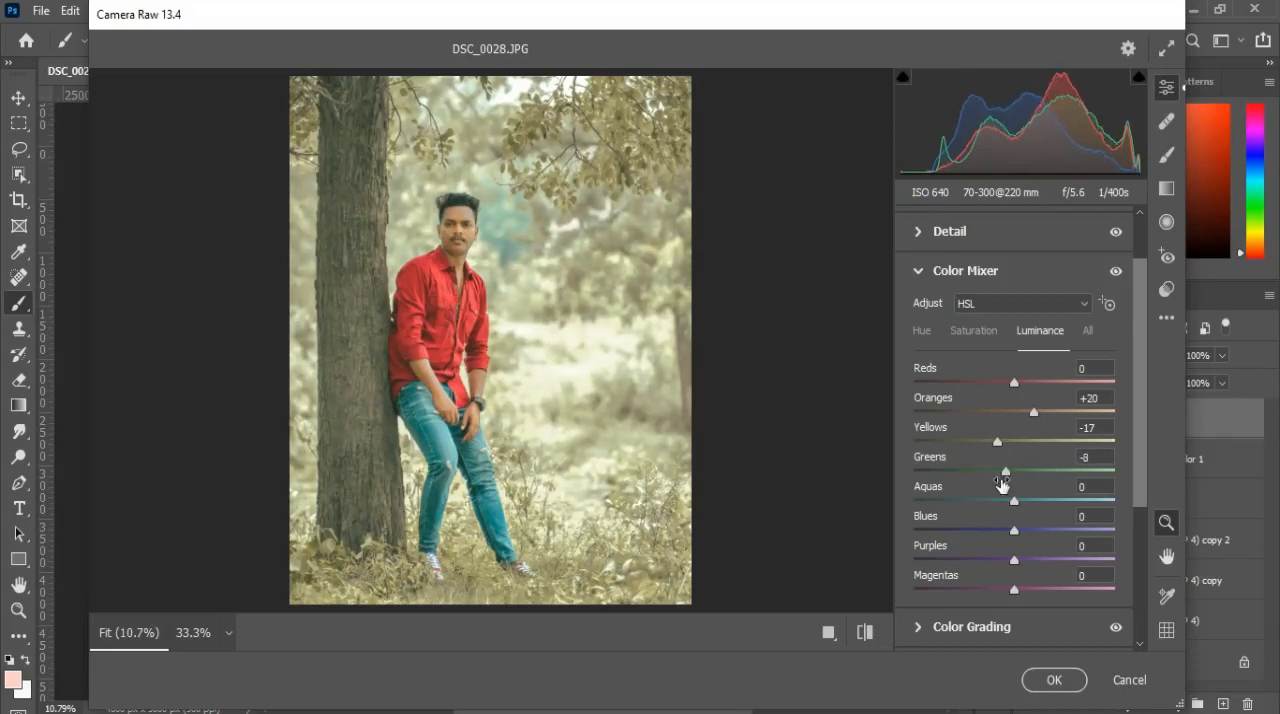
left_click(920, 273)
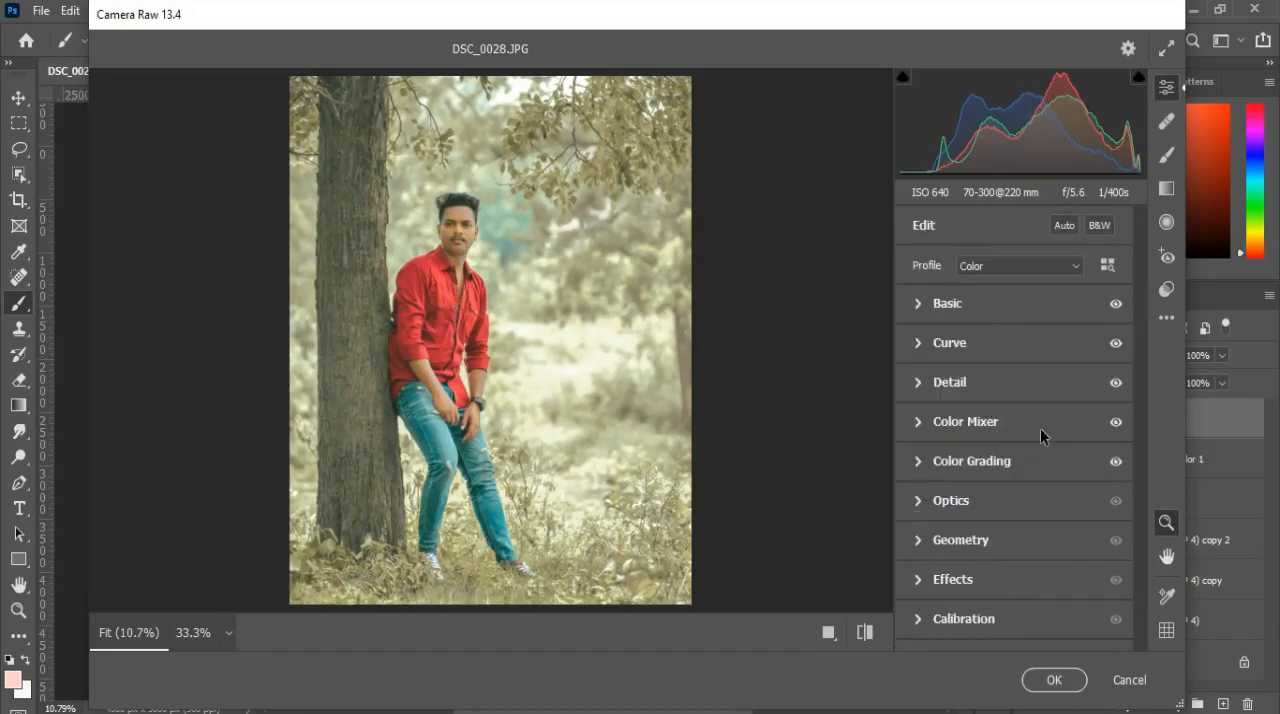
Step: Set the Basic Contrast to +21 and apply the Camera Raw adjustments to the layer
left_click(976, 308)
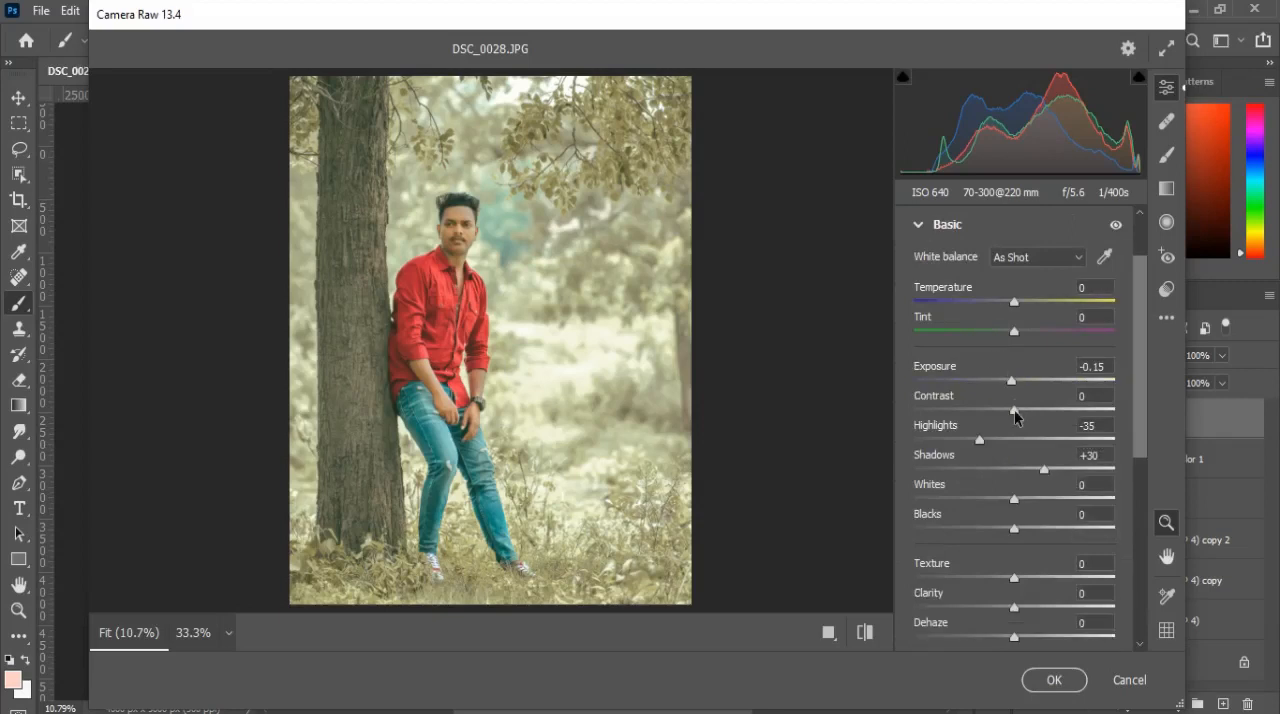
left_click_drag(1014, 412, 1036, 418)
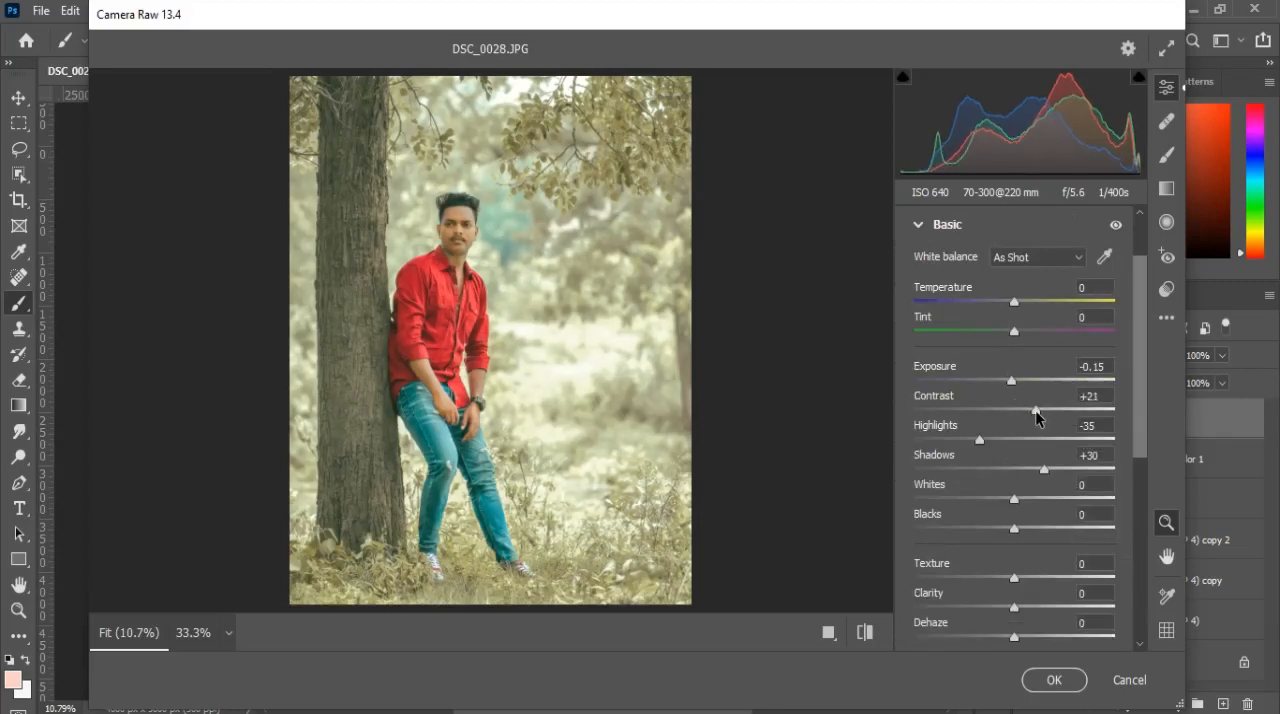
left_click(1054, 679)
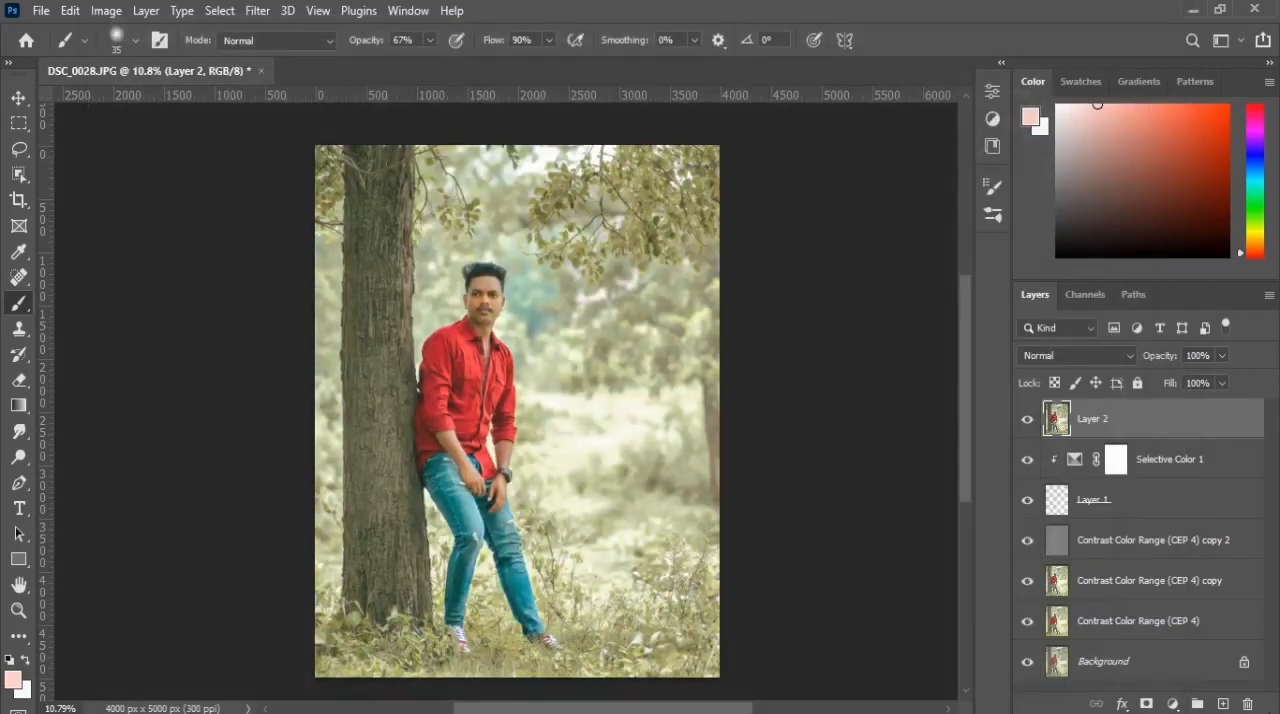
Step: Add a new layer on top, fill it with 50% Gray and set its blend mode to Linear Light
left_click(1223, 704)
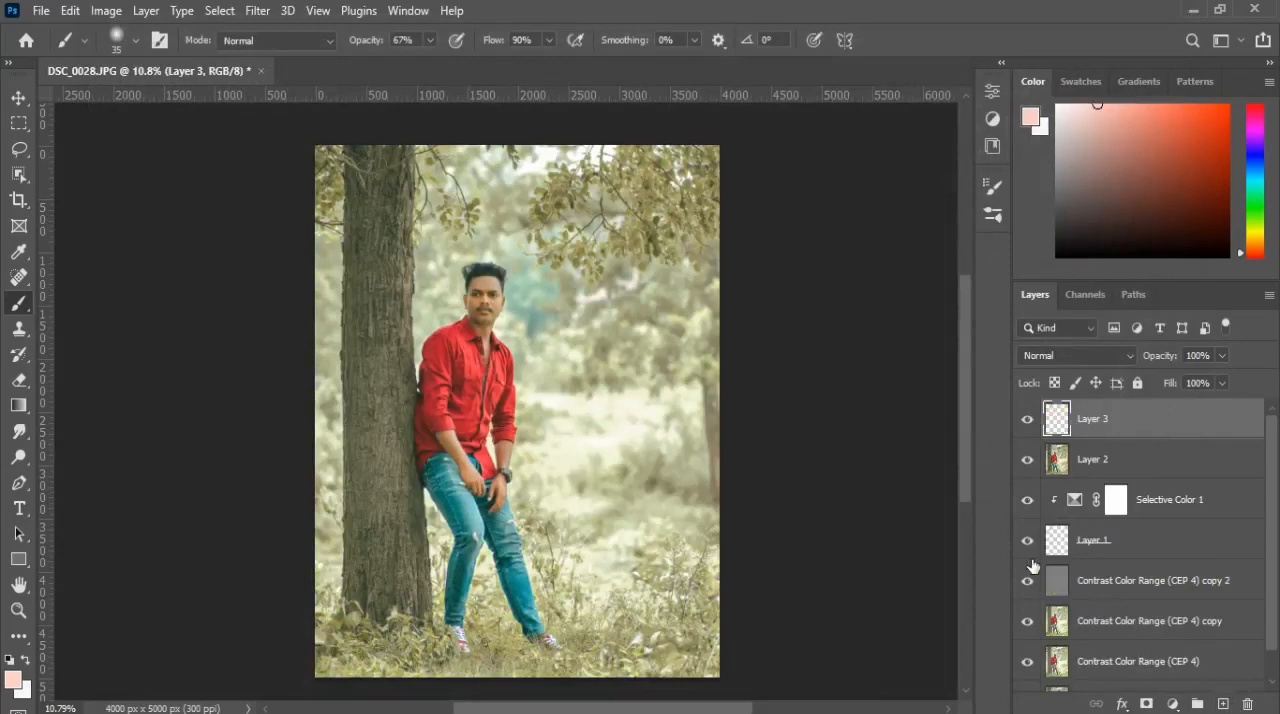
left_click(69, 12)
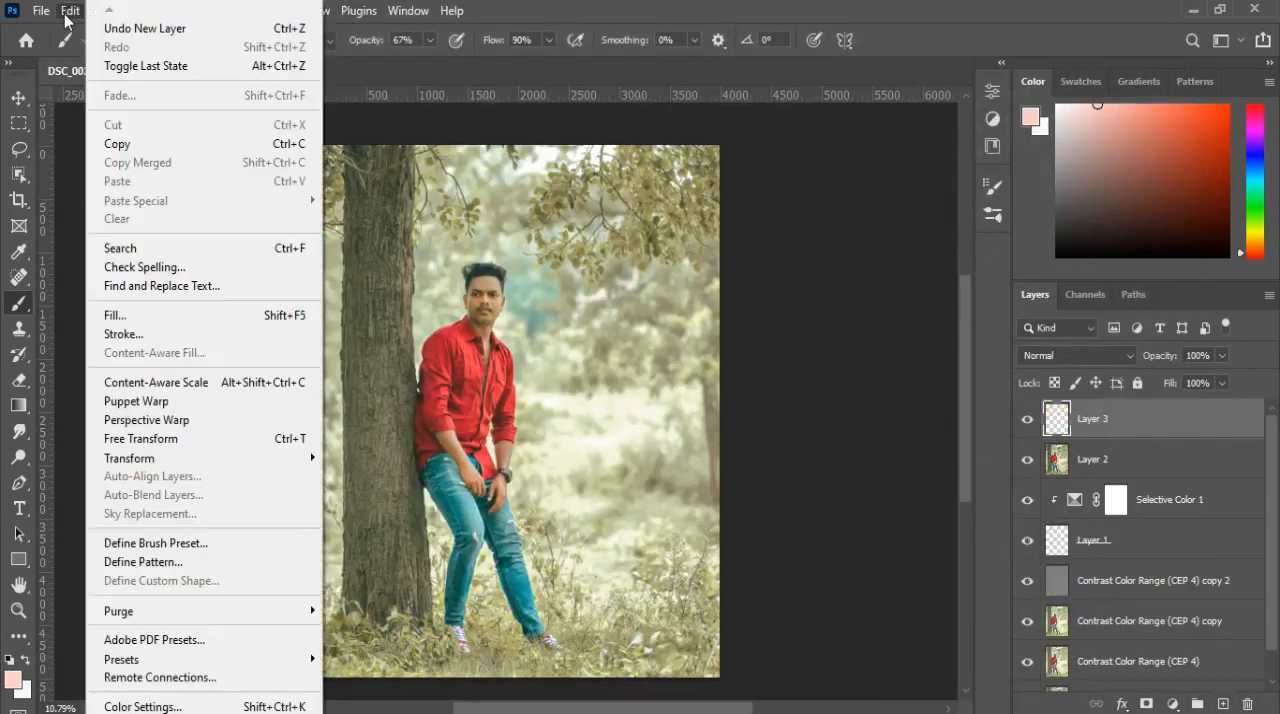
left_click(118, 315)
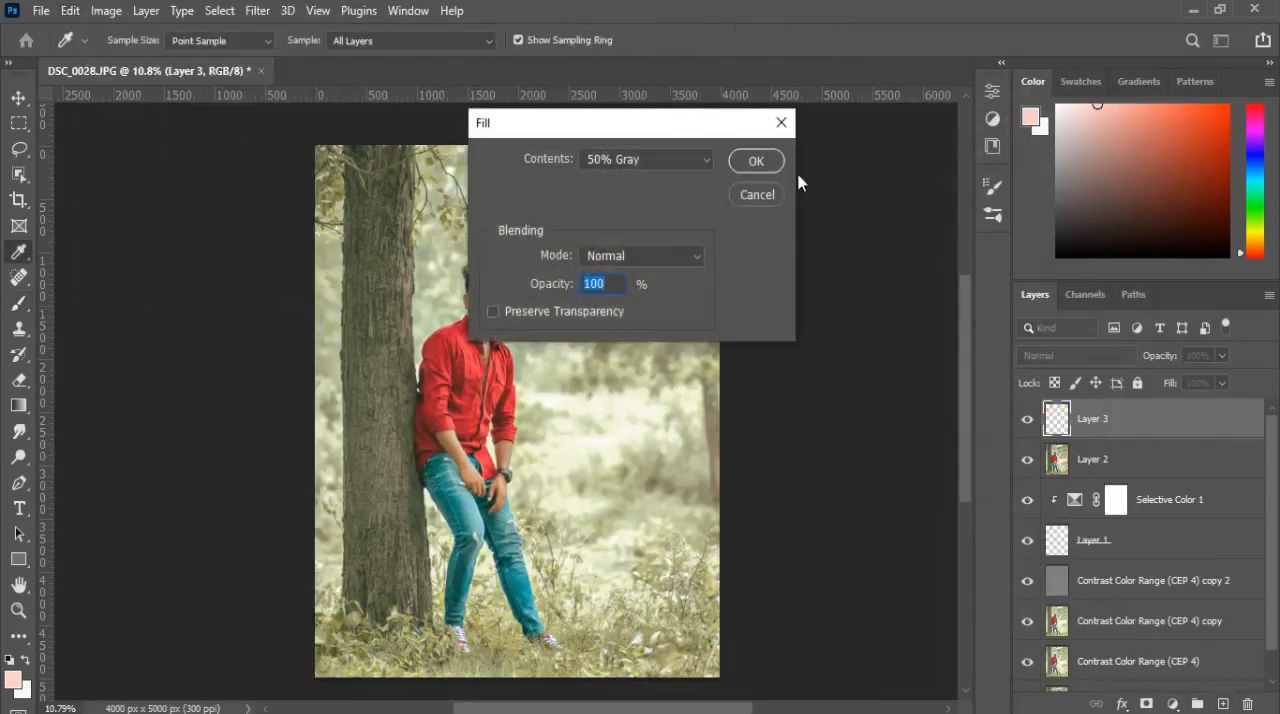
left_click(757, 161)
key("b")
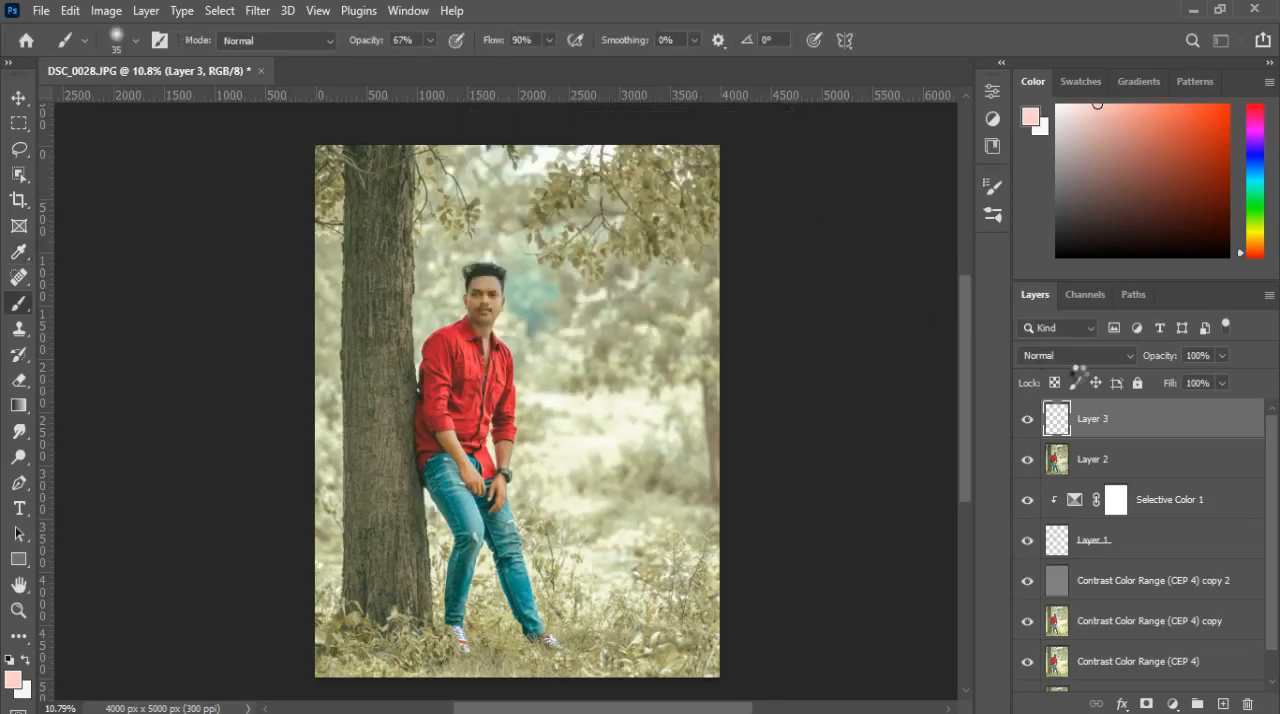
left_click(1077, 355)
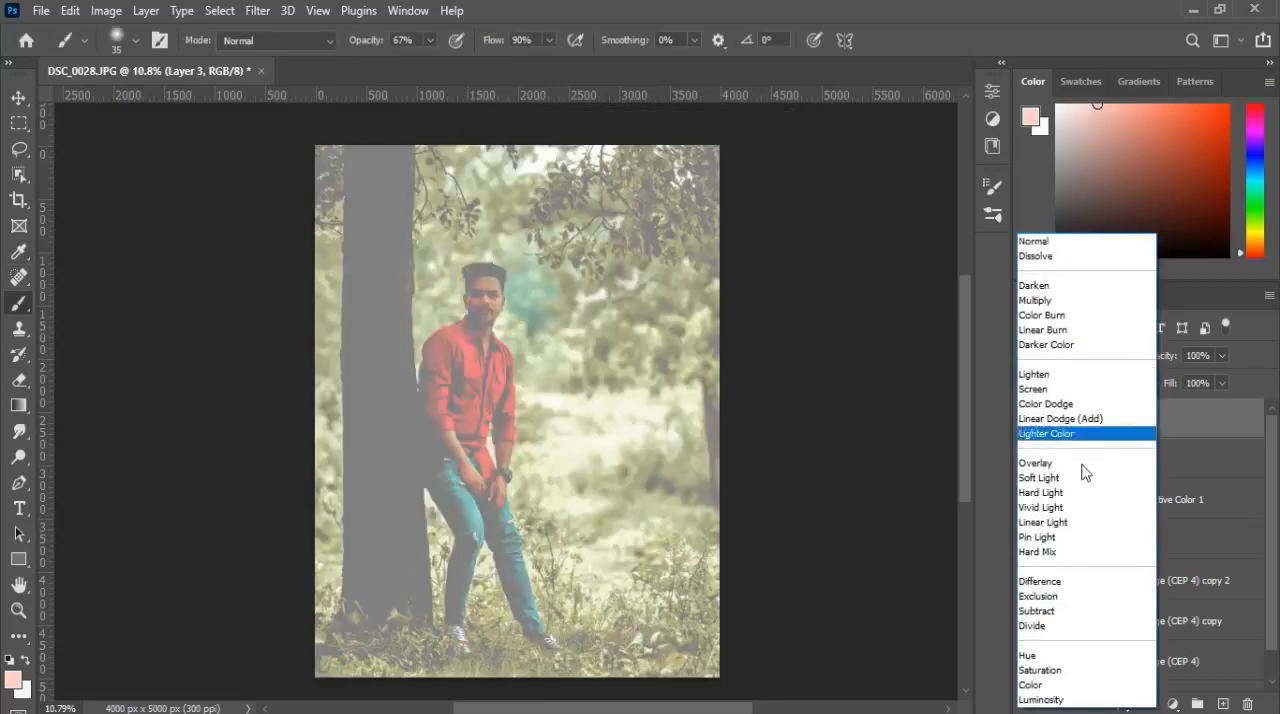
left_click(1064, 524)
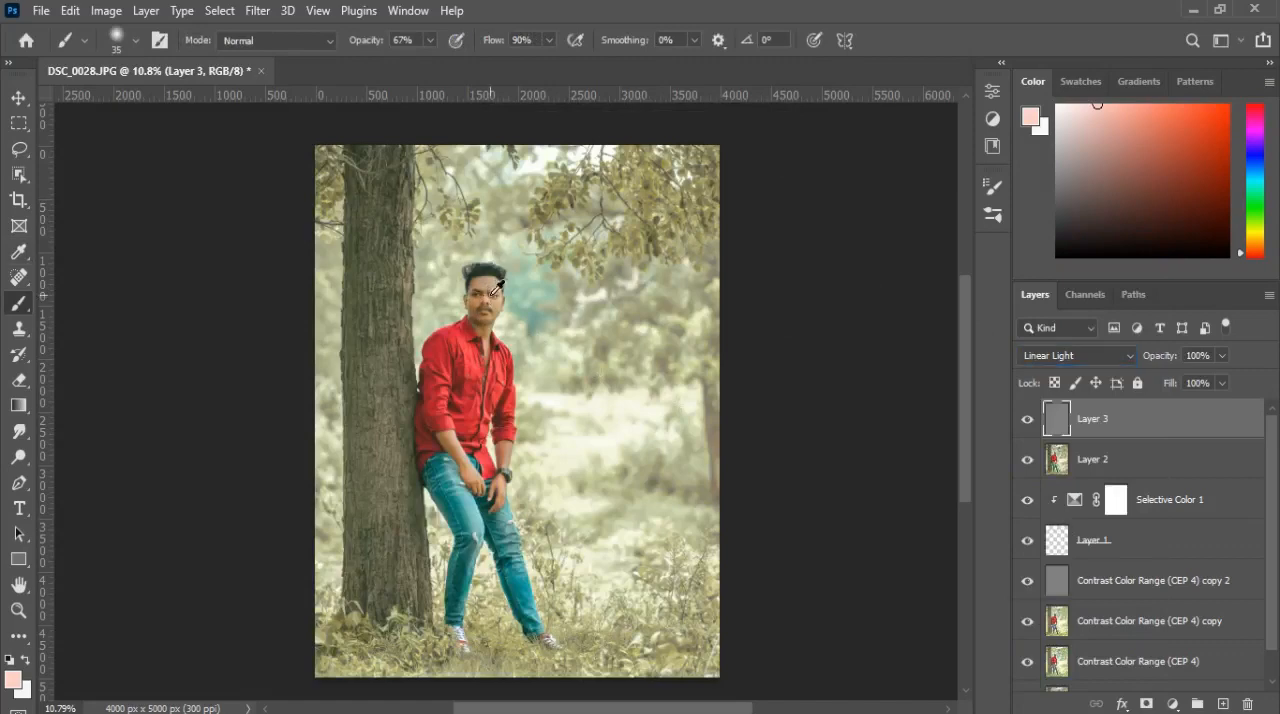
Step: Brighten the man's forehead, nose and cheeks on the gray layer using the Dodge tool with Midtones range and 5% exposure
scroll(490, 296, "up", 5)
scroll(497, 289, "up", 4)
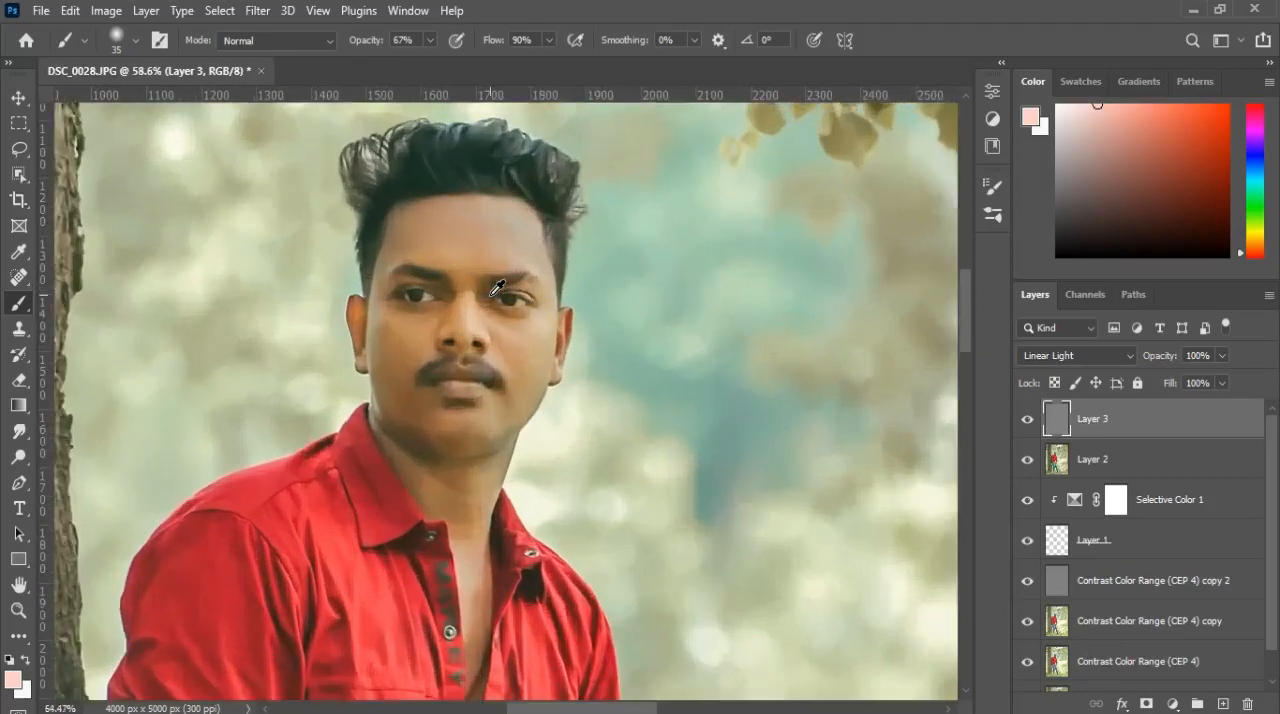
scroll(500, 295, "up", 1)
scroll(540, 383, "down", 1)
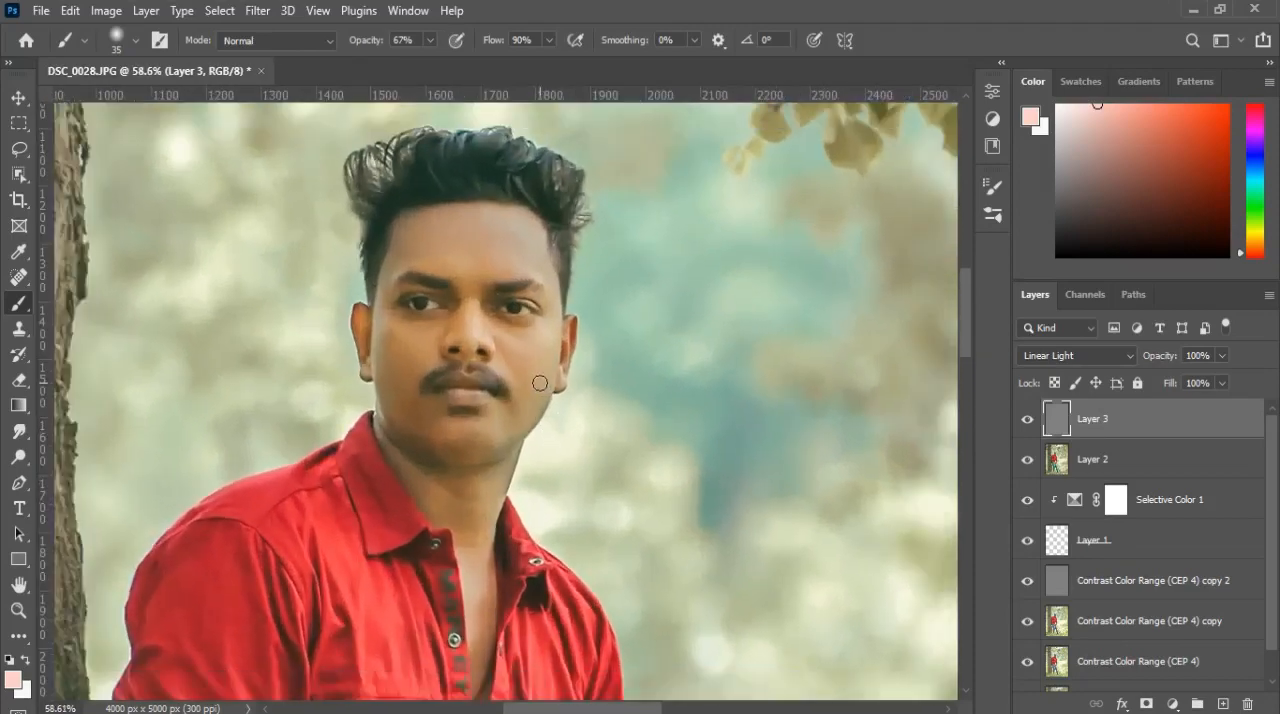
left_click(19, 459)
scroll(443, 463, "down", 1)
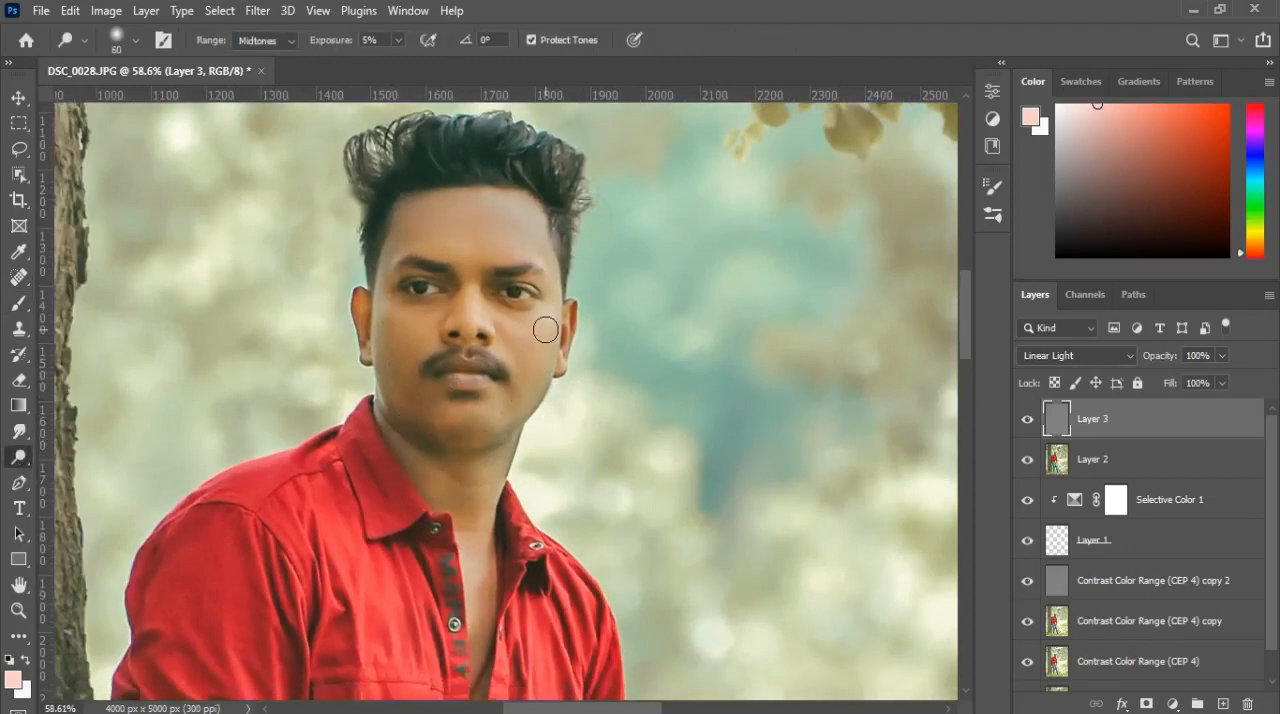
key("bracketleft")
key("bracketleft")
key("bracketright")
key("bracketleft")
key("bracketright")
key("bracketleft")
key("bracketleft")
key("bracketright")
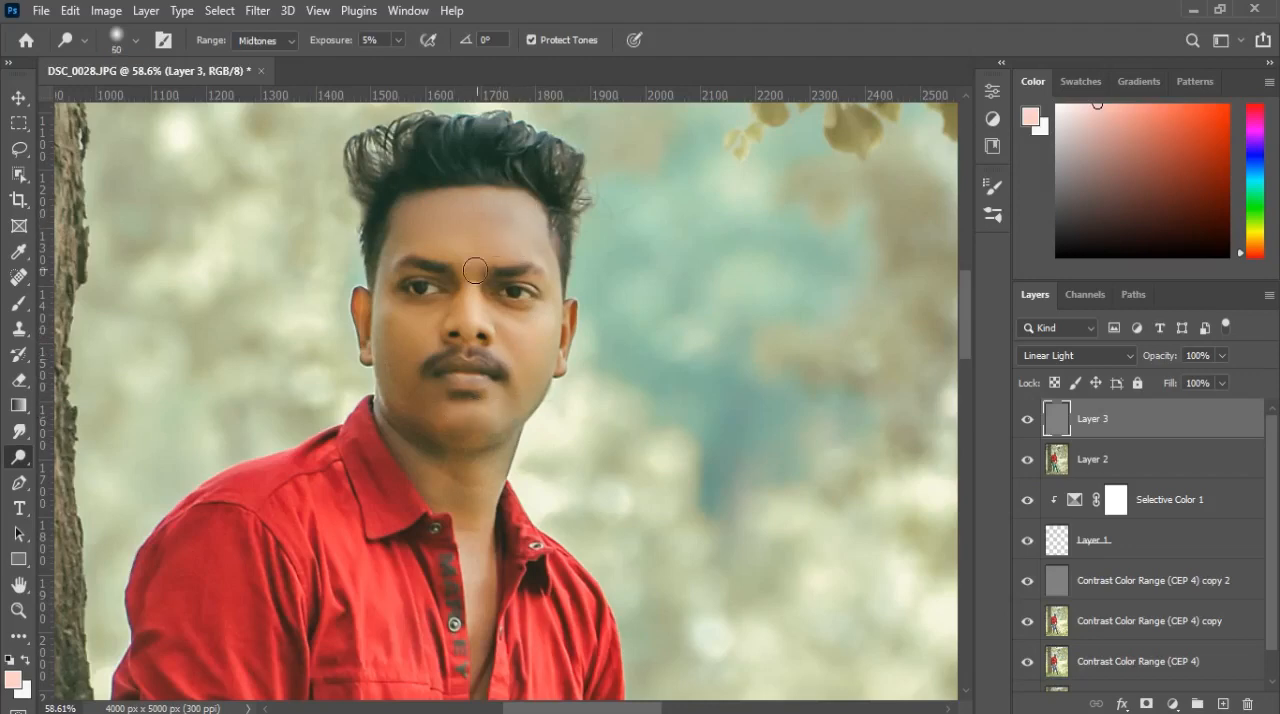
Step: Dodge the small facial areas around the lips and chin, starting with a 25 px brush
key("bracketleft")
key("bracketleft")
scroll(468, 321, "down", 2)
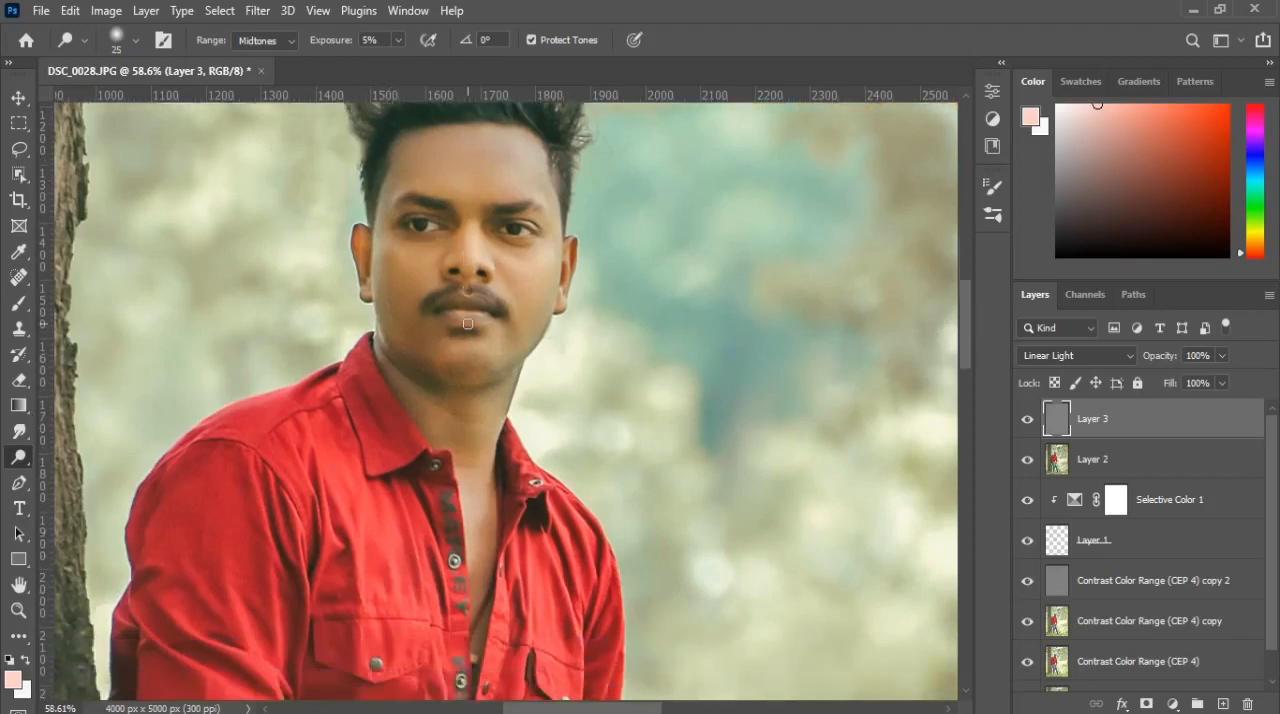
key("bracketright")
key("bracketright")
key("bracketright")
key("bracketright")
Step: Dodge the raised folds of the red shirt across the chest and both sleeves with a 20 to 30 px brush
scroll(487, 460, "down", 2)
key("bracketleft")
key("bracketleft")
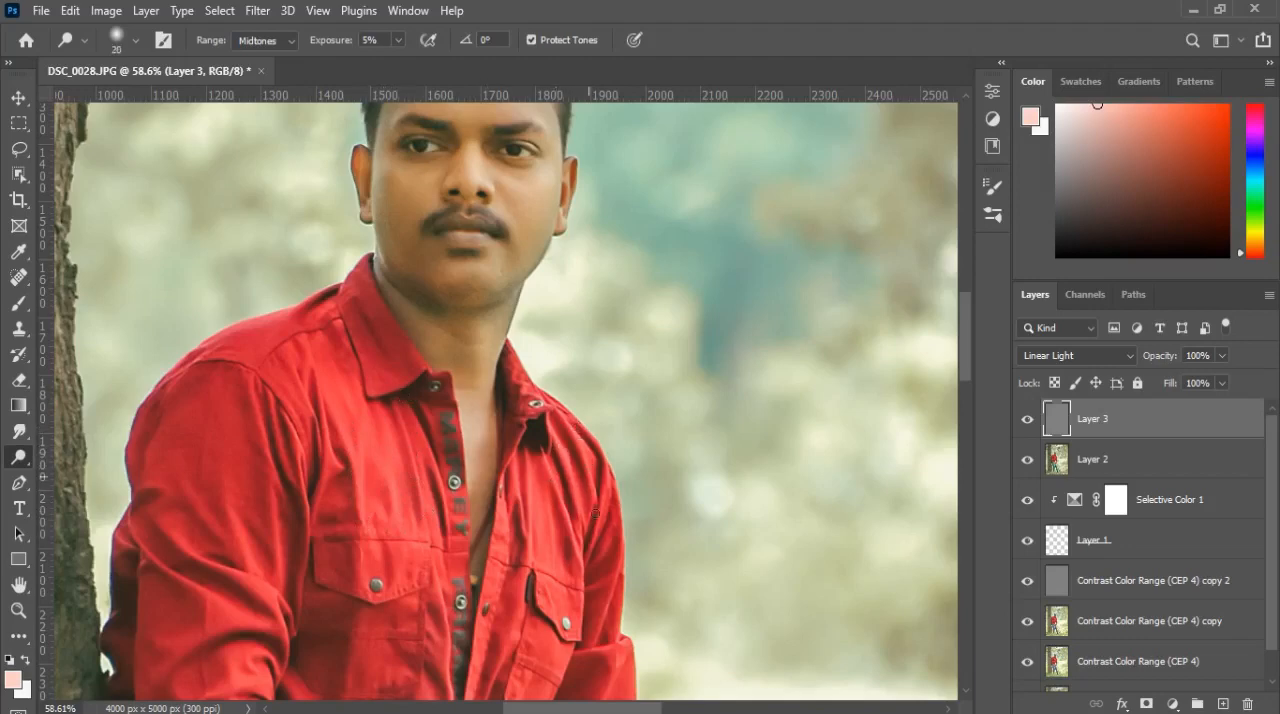
scroll(517, 515, "down", 5)
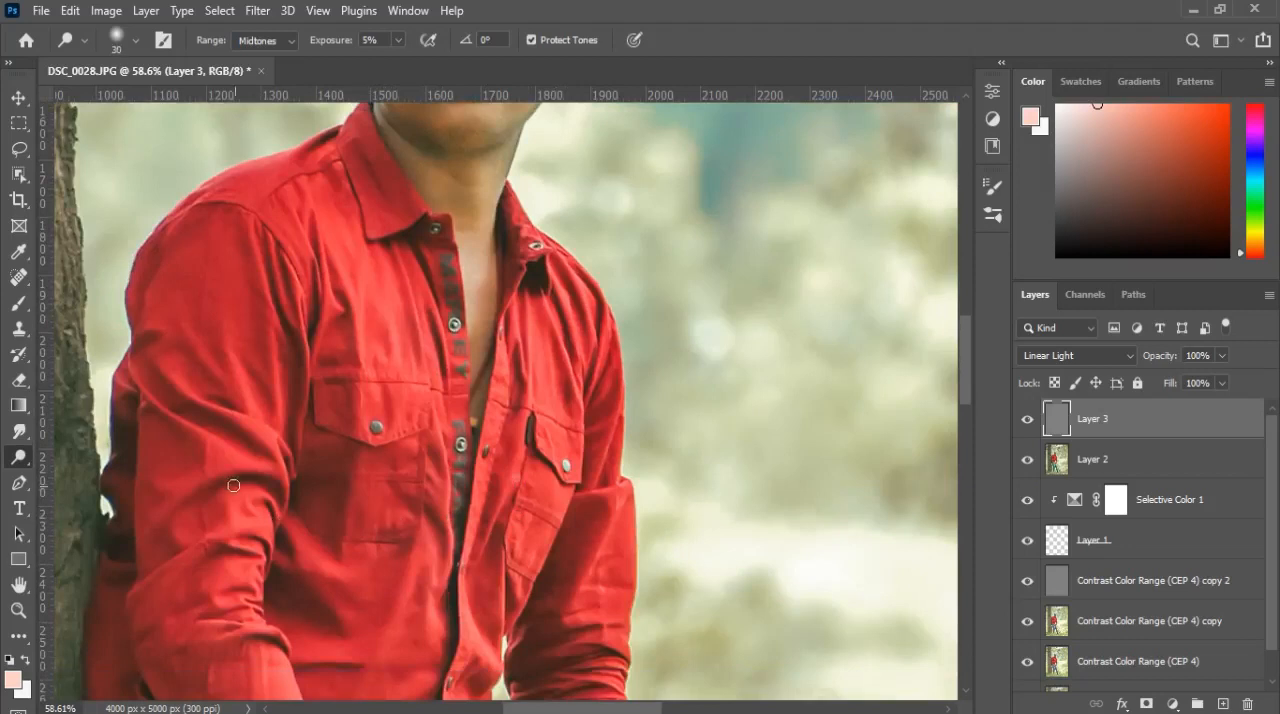
key("bracketleft")
scroll(278, 531, "down", 2)
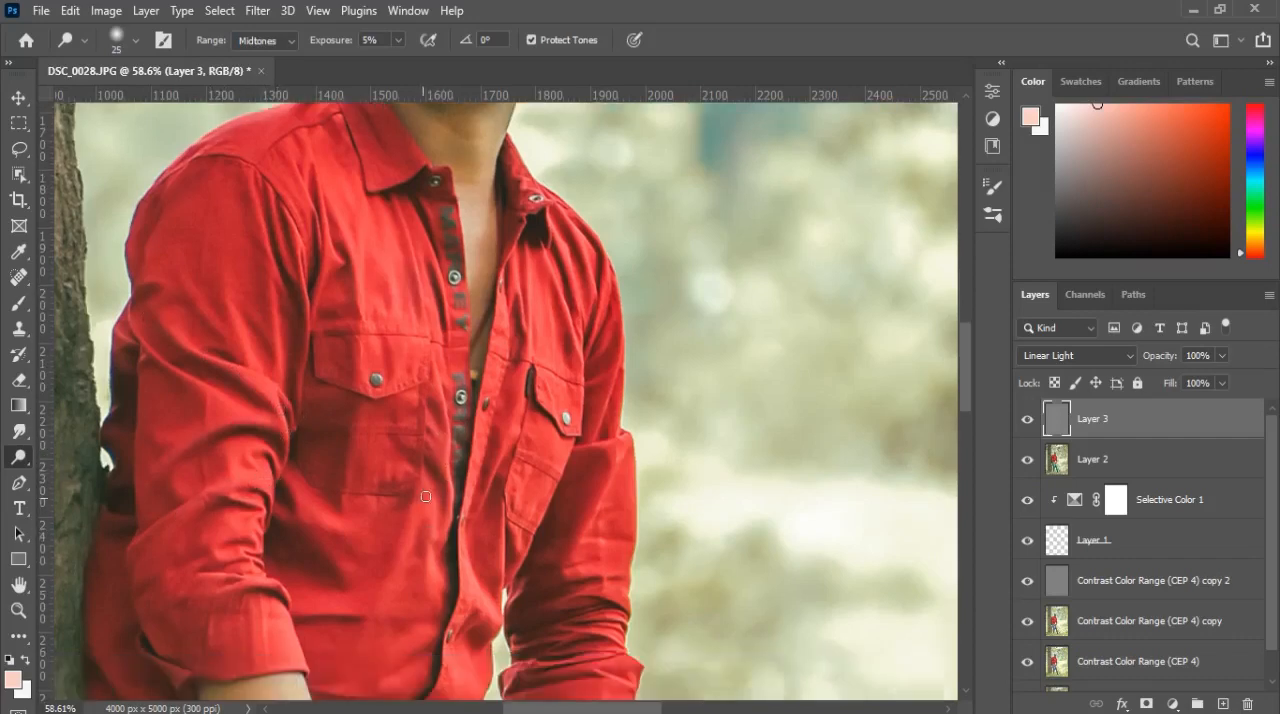
scroll(480, 591, "down", 3)
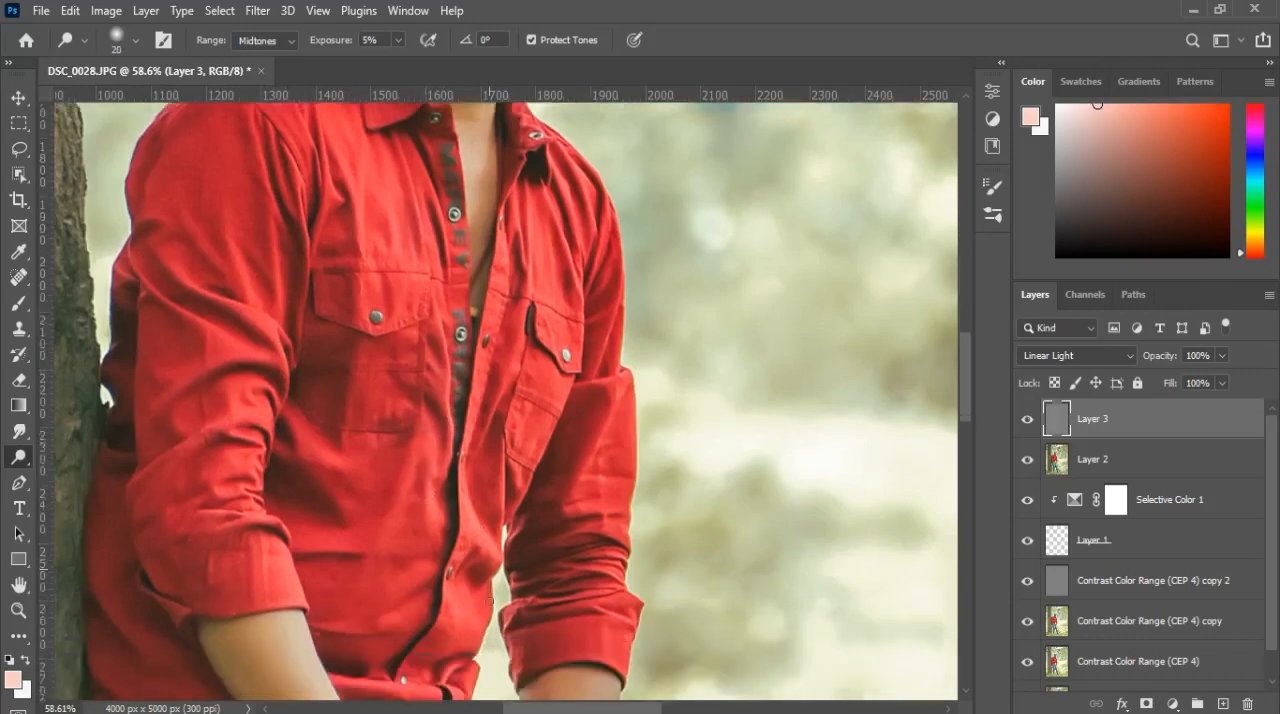
key("]")
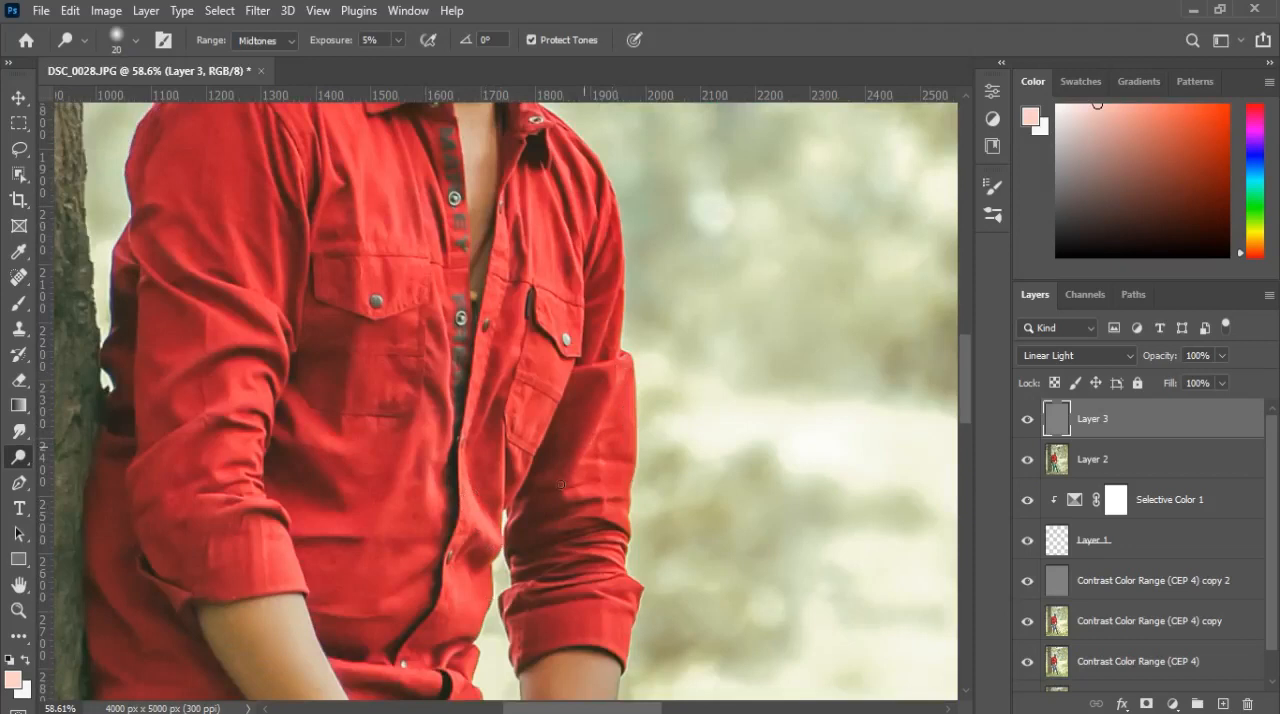
key("]")
Step: Dodge the bare forearm and hand resting on the thigh, enlarging the brush to 70 px for the hand
scroll(562, 500, "down", 10)
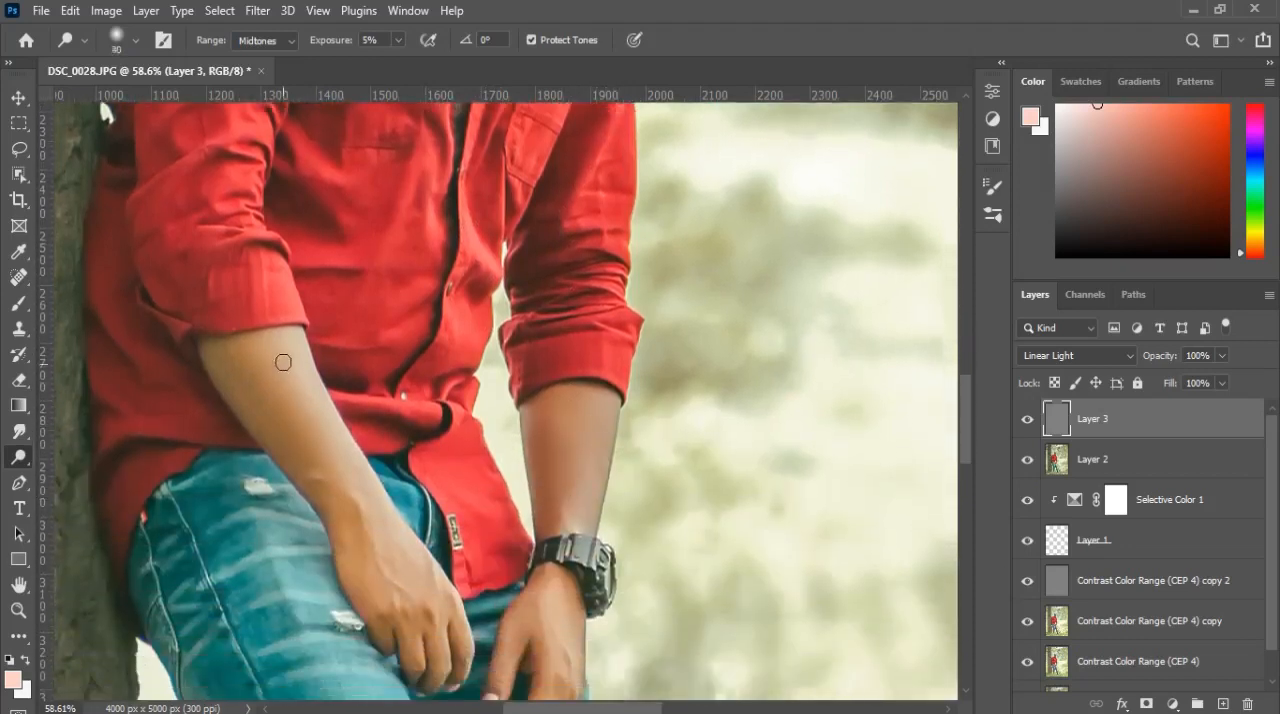
key("bracketleft")
key("bracketleft")
key("bracketleft")
key("bracketleft")
key("bracketleft")
key("bracketleft")
key("bracketleft")
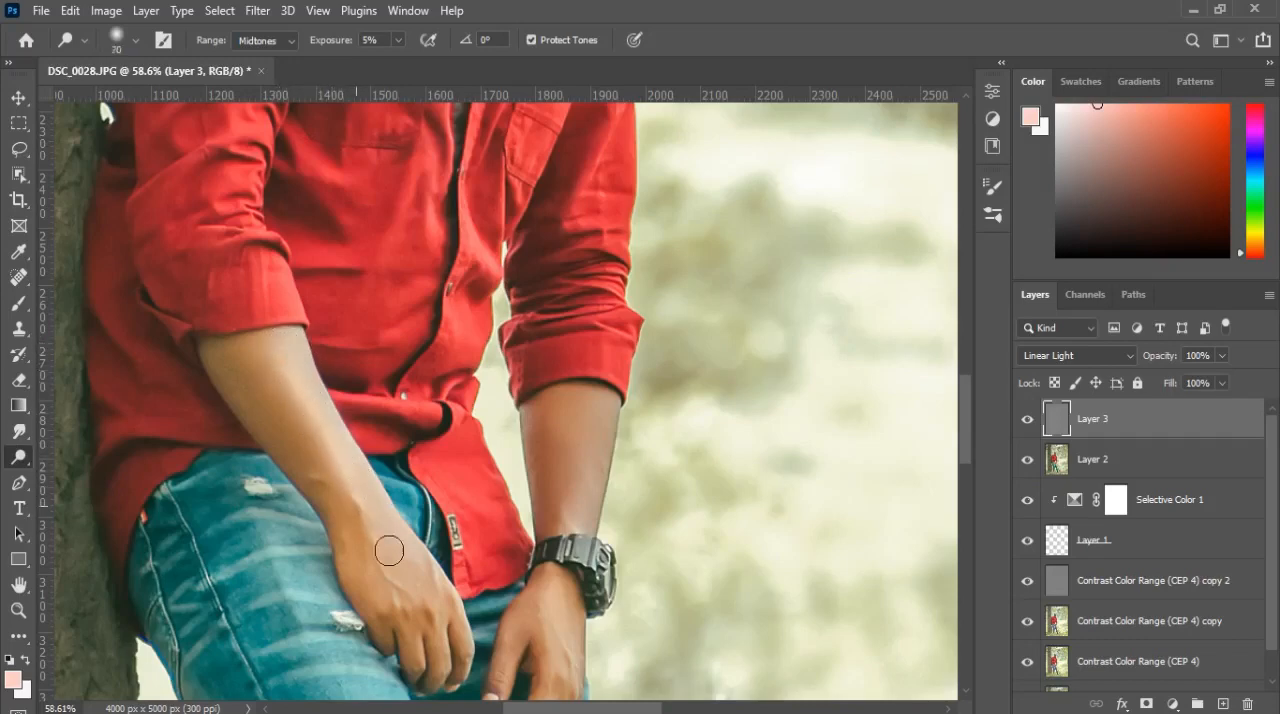
key("bracketright")
key("bracketright")
key("bracketright")
key("bracketright")
Step: Dodge the forearm with the watch using a 70 px brush, and the backs of both hands with a 45 to 50 px brush
scroll(558, 526, "down", 2)
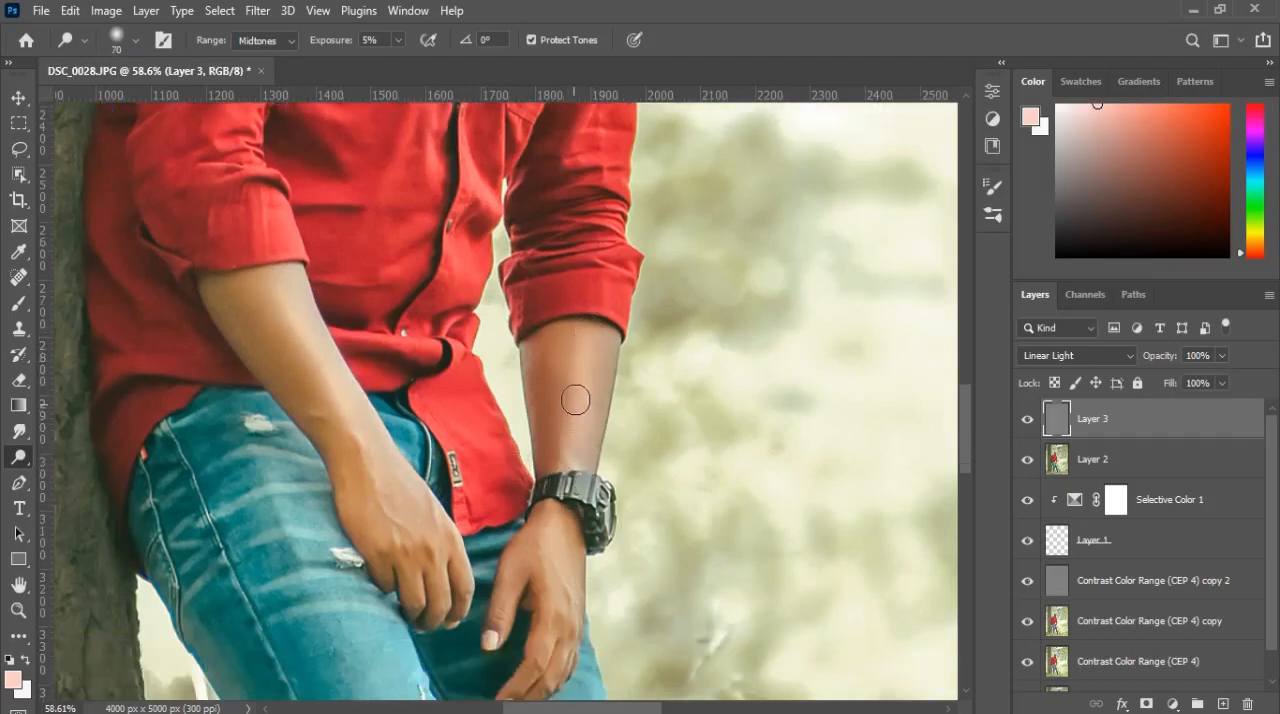
mouse_move(575, 400)
left_mouse_down()
mouse_move(569, 338)
mouse_move(562, 436)
left_mouse_up()
key("bracketleft")
key("bracketleft")
scroll(594, 446, "down", 3)
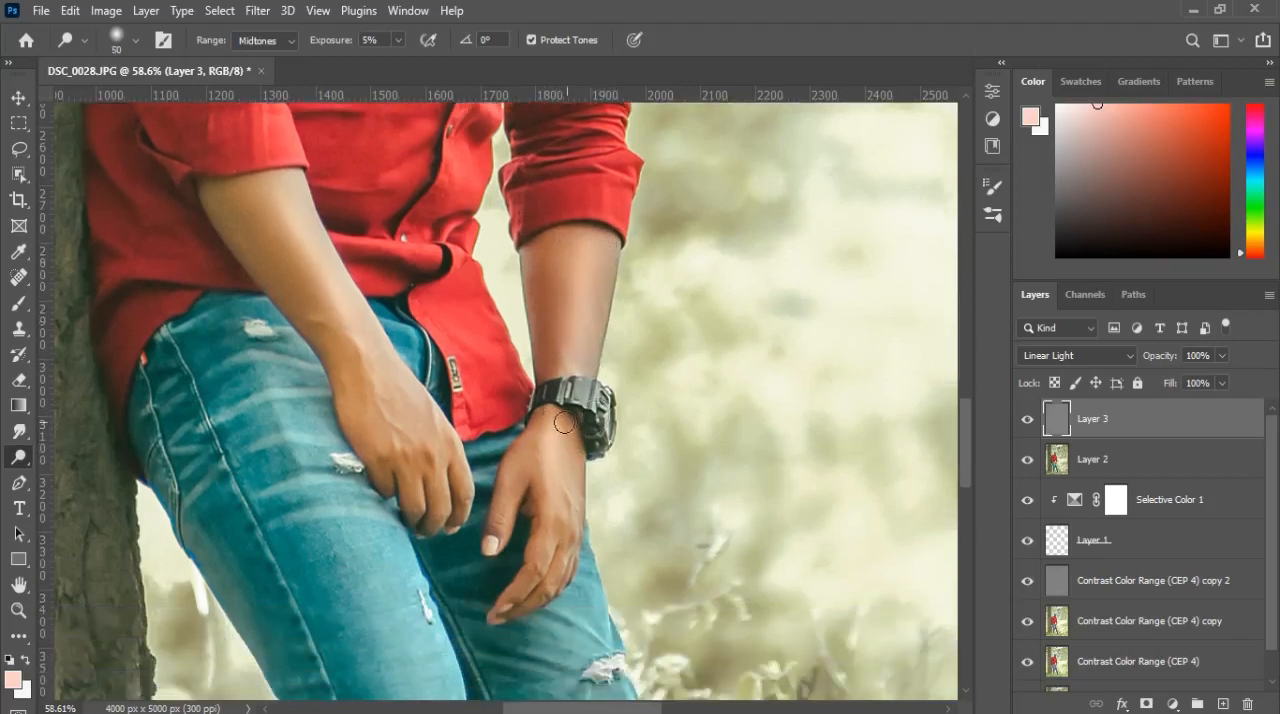
key("bracketleft")
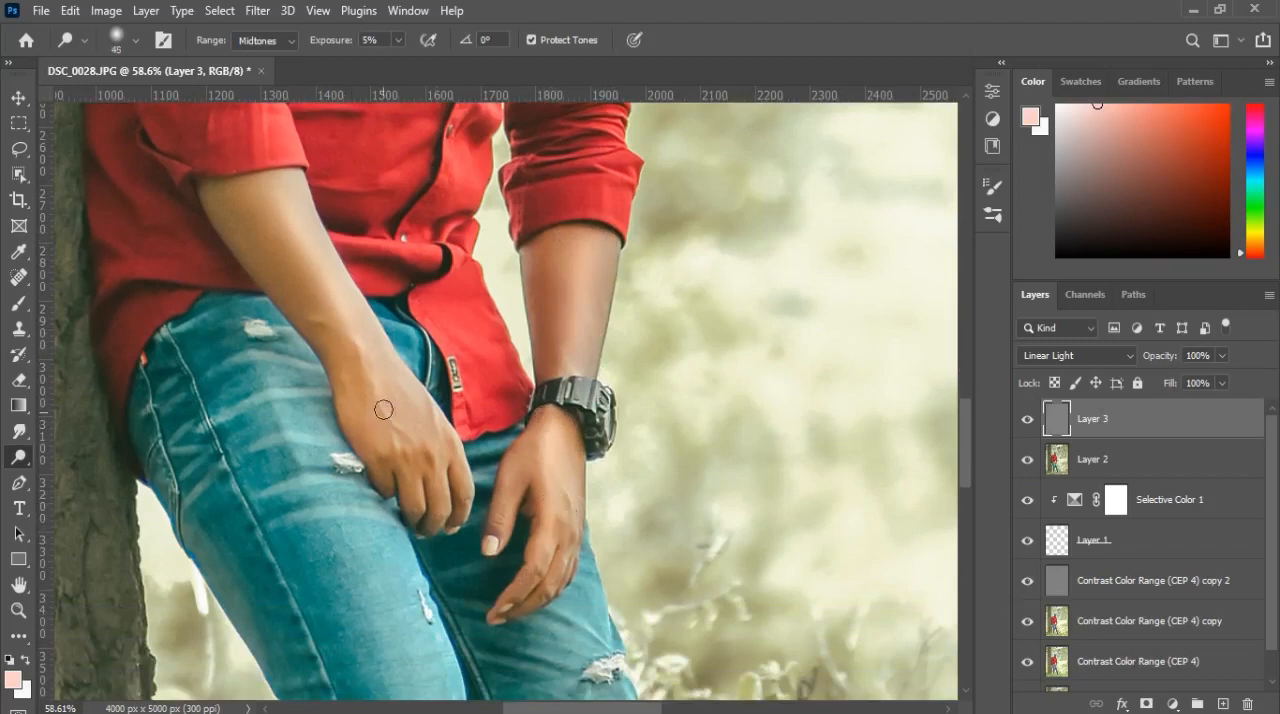
key("bracketright")
key("bracketleft")
key("bracketleft")
Step: Brighten the front of the jeans' thigh with the Dodge tool, using a 100 px brush
scroll(440, 506, "down", 3)
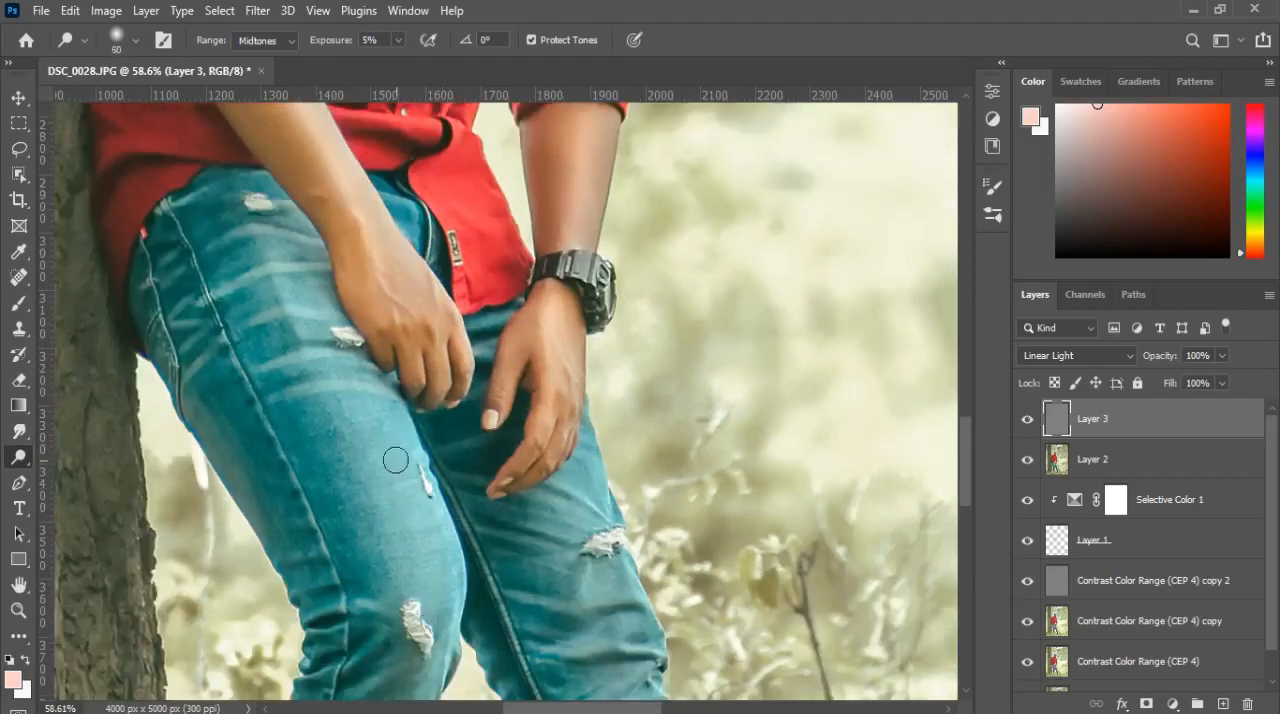
key("bracketright")
key("bracketright")
key("bracketright")
key("bracketright")
key("bracketright")
key("bracketright")
key("bracketright")
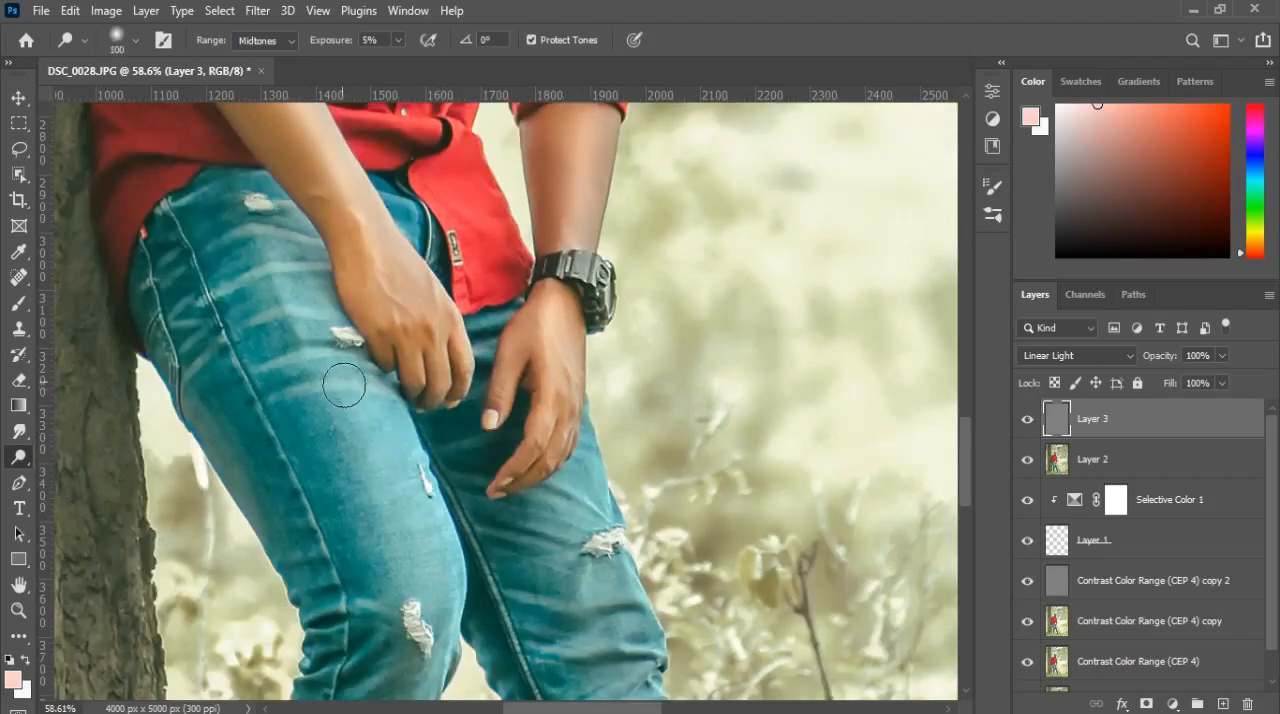
key("bracketright")
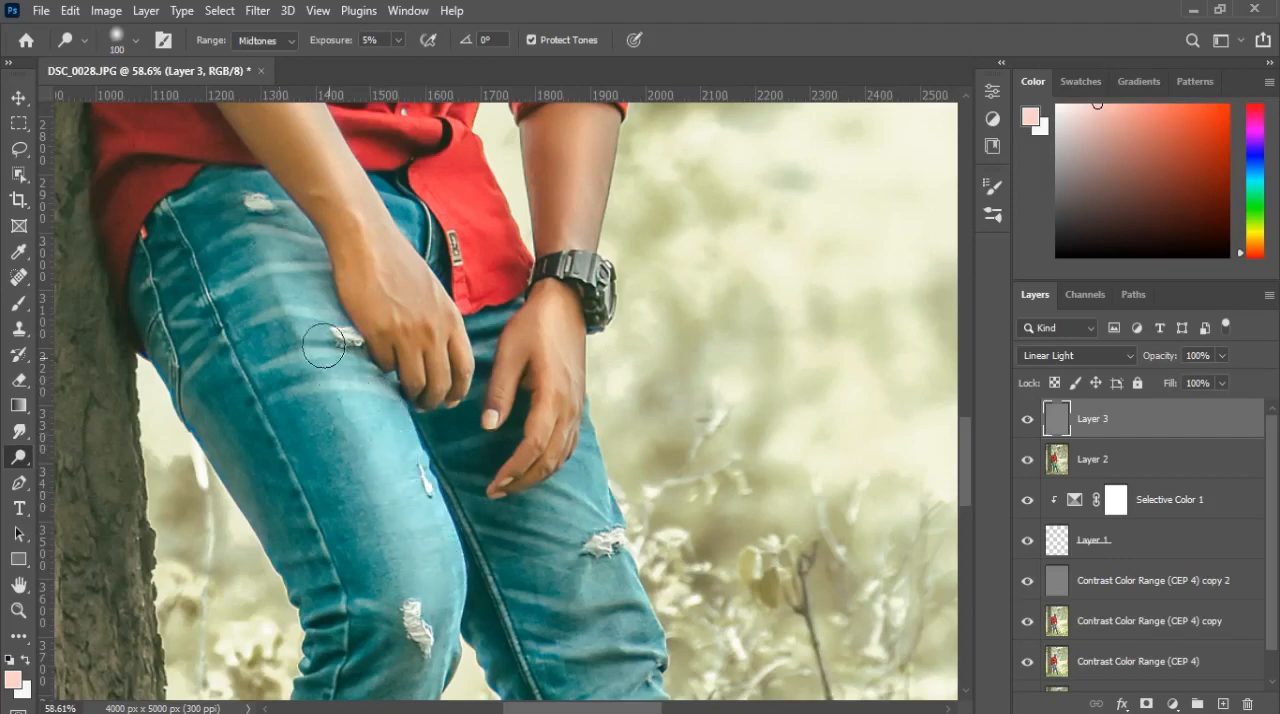
Step: Dodge the lower legs of the jeans from the knees down toward the ankles with a 60 px brush
scroll(450, 515, "down", 1)
scroll(450, 515, "down", 2)
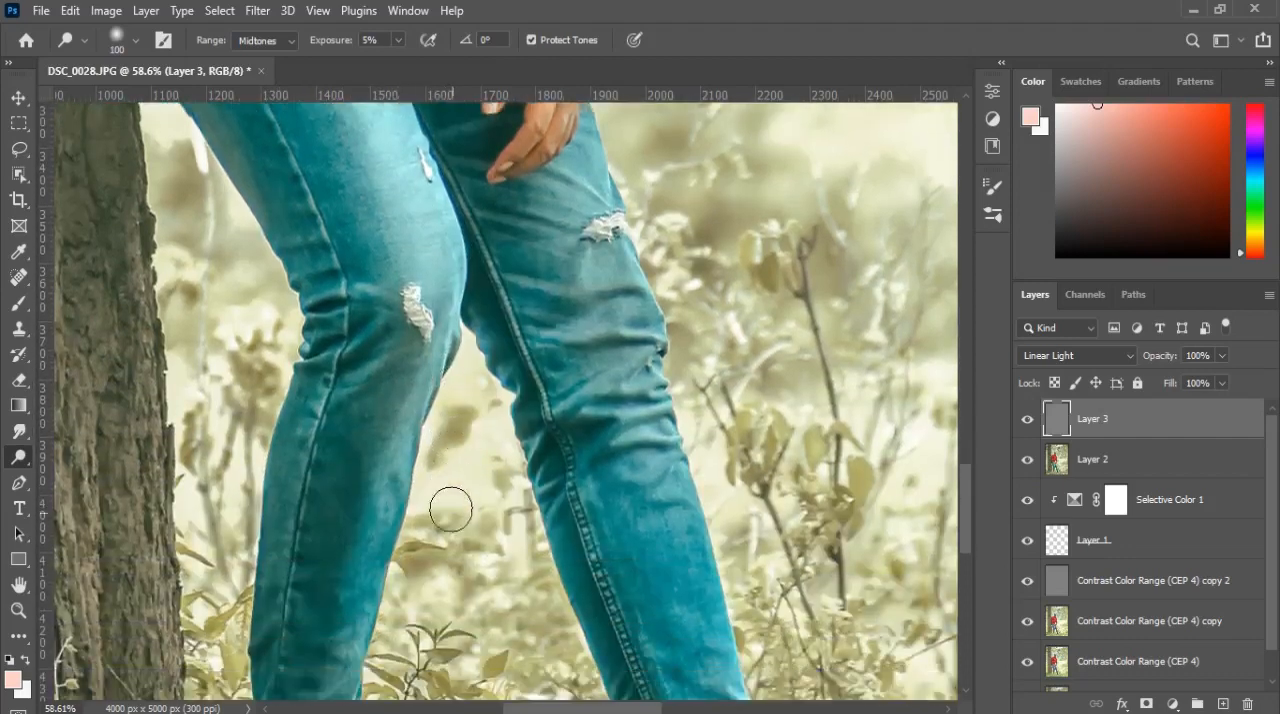
key("bracketleft")
key("bracketleft")
key("bracketleft")
key("bracketleft")
mouse_move(424, 364)
left_mouse_down()
mouse_move(387, 474)
mouse_move(424, 353)
mouse_move(360, 505)
mouse_move(374, 532)
mouse_move(430, 399)
mouse_move(422, 373)
mouse_move(373, 553)
mouse_move(410, 370)
mouse_move(346, 605)
mouse_move(417, 424)
mouse_move(412, 371)
mouse_move(348, 620)
mouse_move(415, 425)
mouse_move(407, 334)
mouse_move(356, 620)
left_mouse_up()
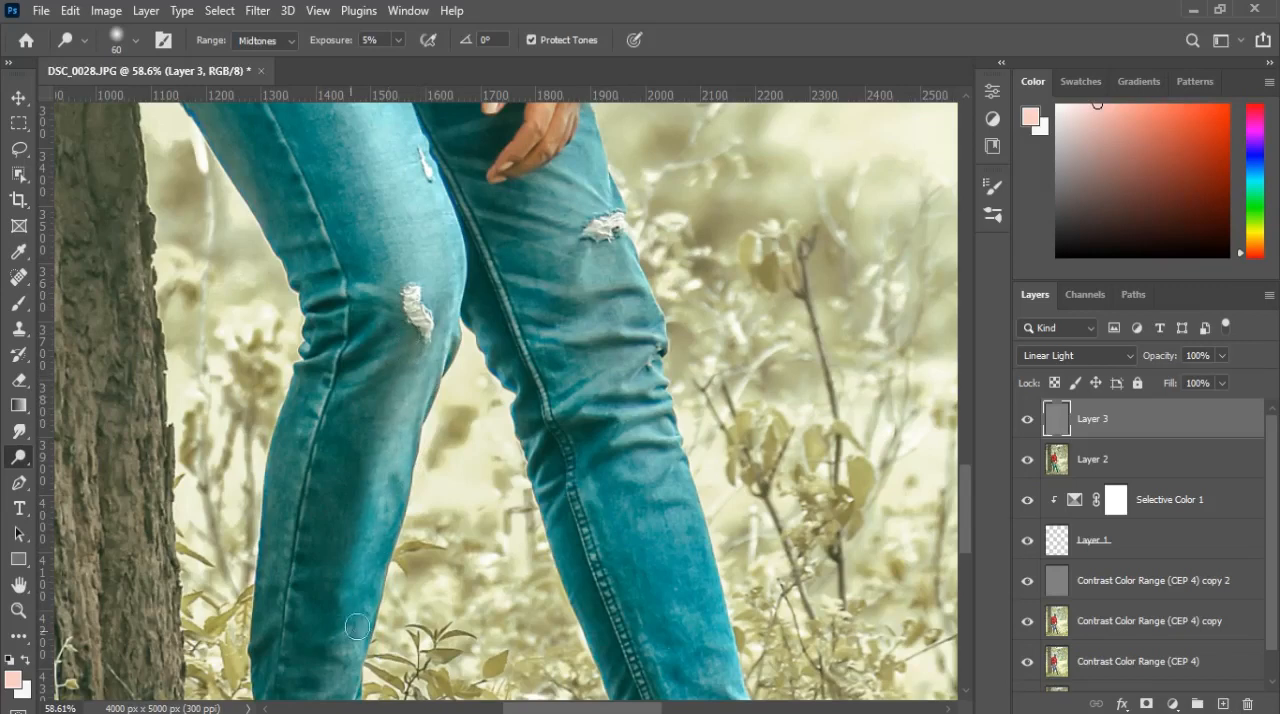
scroll(360, 600, "down", 2)
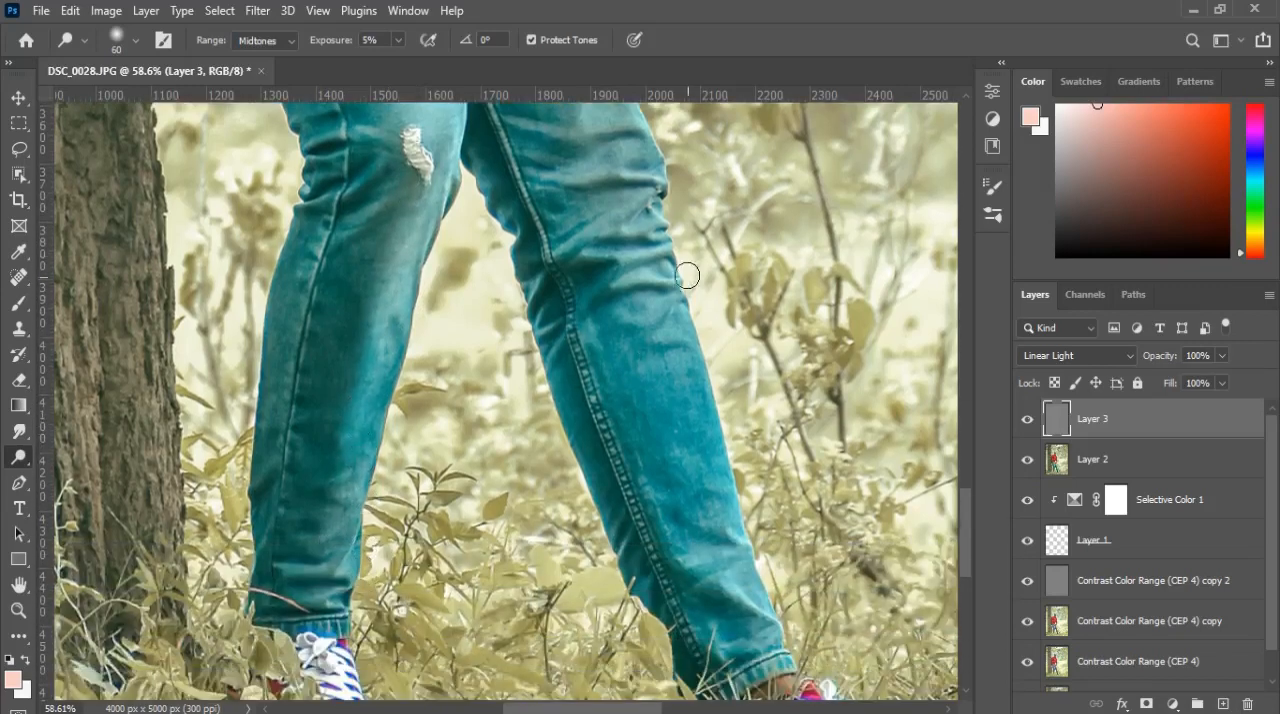
mouse_move(663, 270)
left_mouse_down()
mouse_move(695, 405)
mouse_move(651, 298)
mouse_move(716, 509)
mouse_move(699, 394)
mouse_move(728, 533)
left_mouse_up()
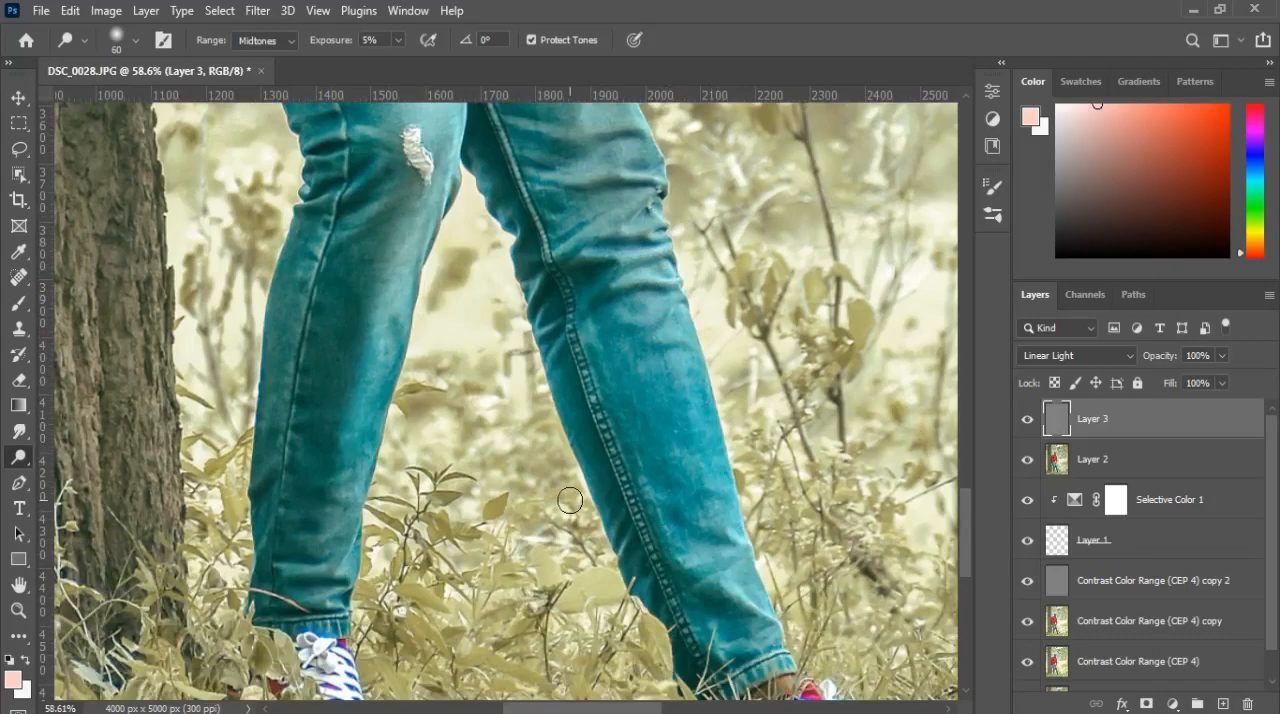
Step: Compare the whole portrait with and without the dodging on Layer 3 by toggling that layer's visibility
scroll(570, 500, "down", 3)
scroll(570, 500, "down", 5)
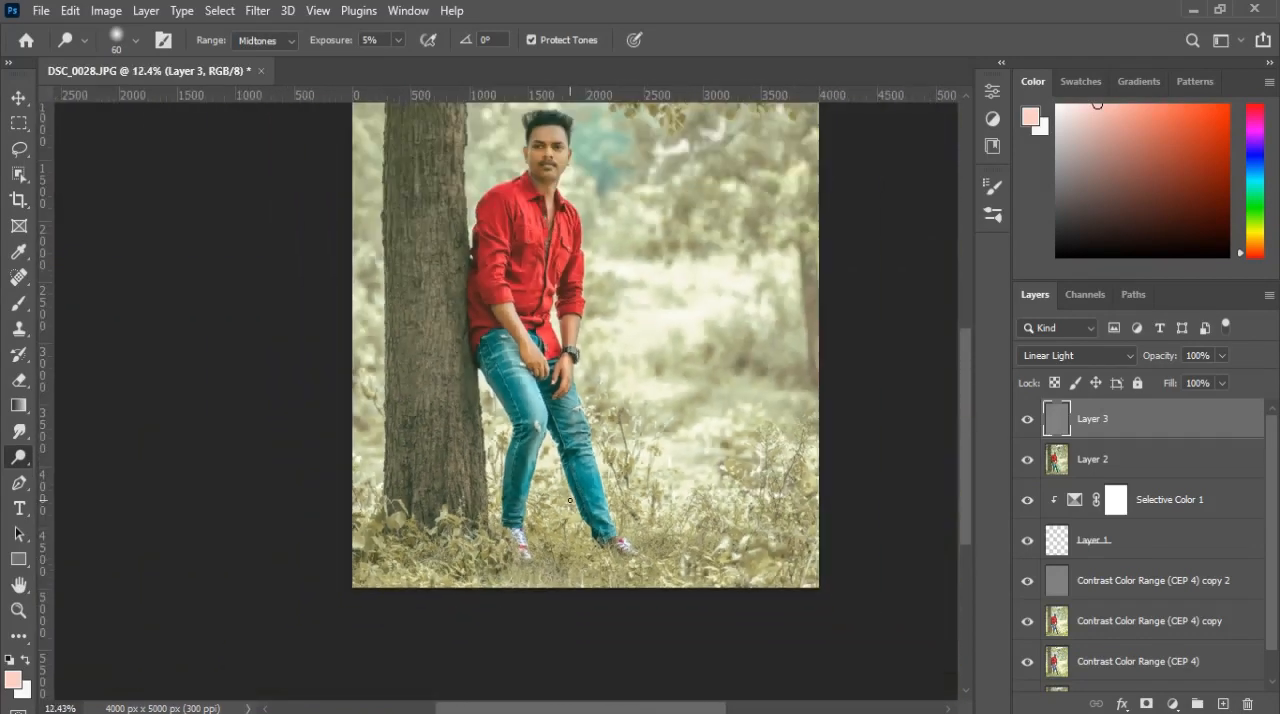
scroll(574, 490, "down", 1)
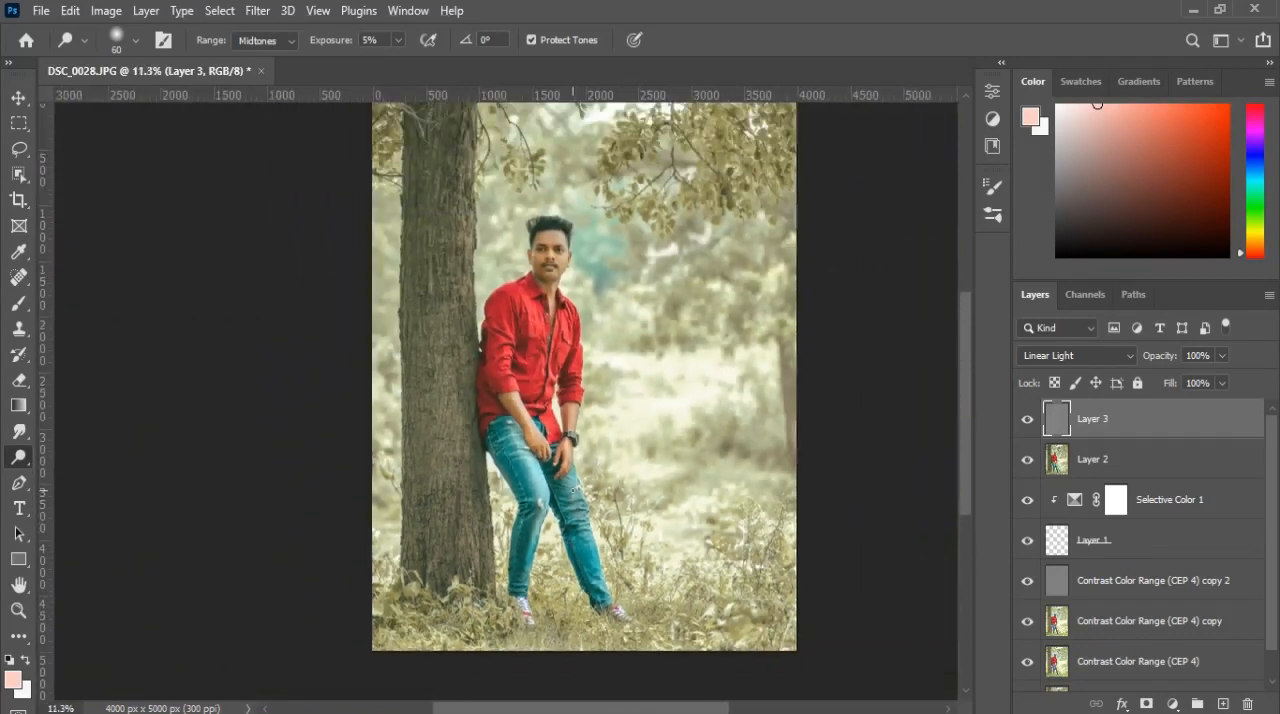
left_click(1027, 420)
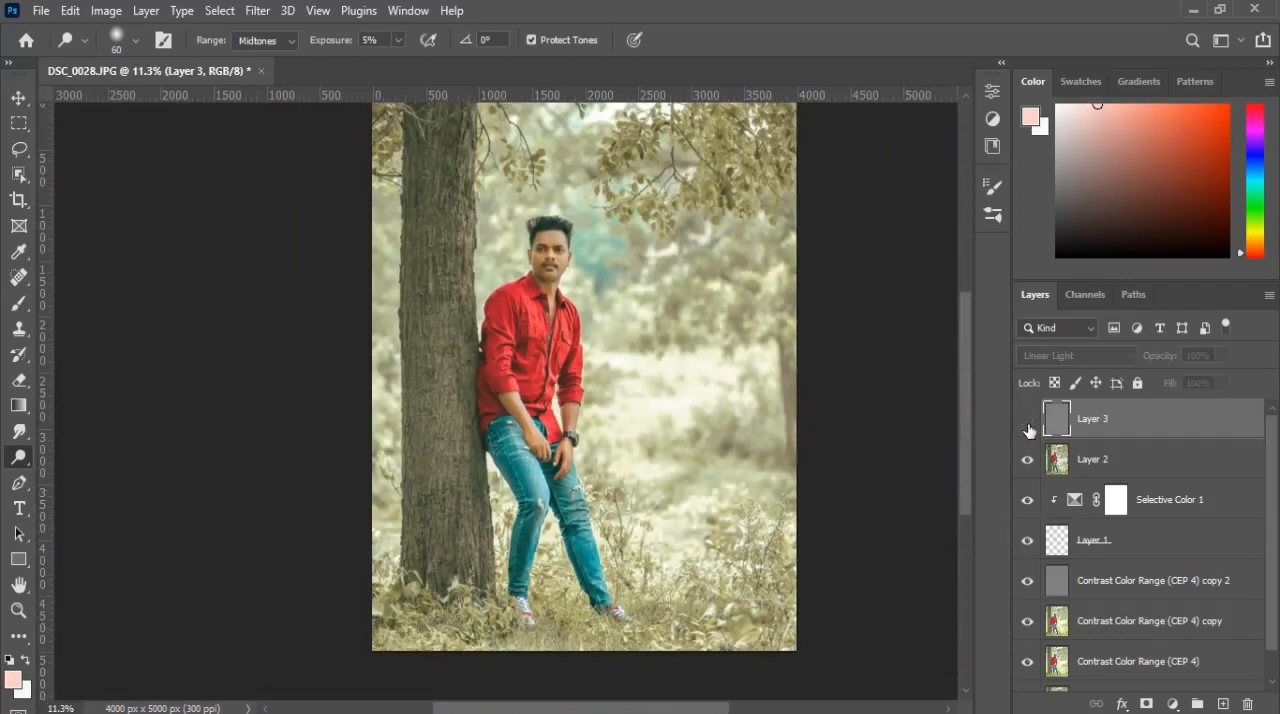
left_click(1027, 420)
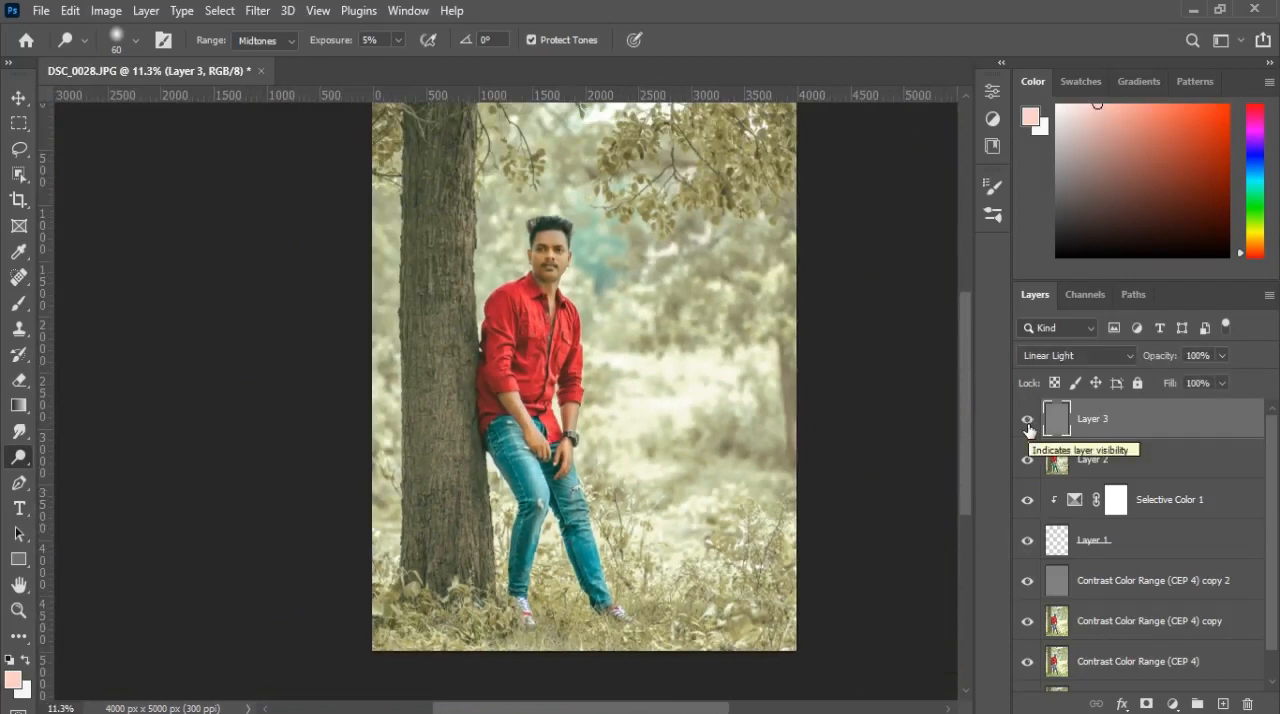
left_click_drag(646, 362, 600, 388)
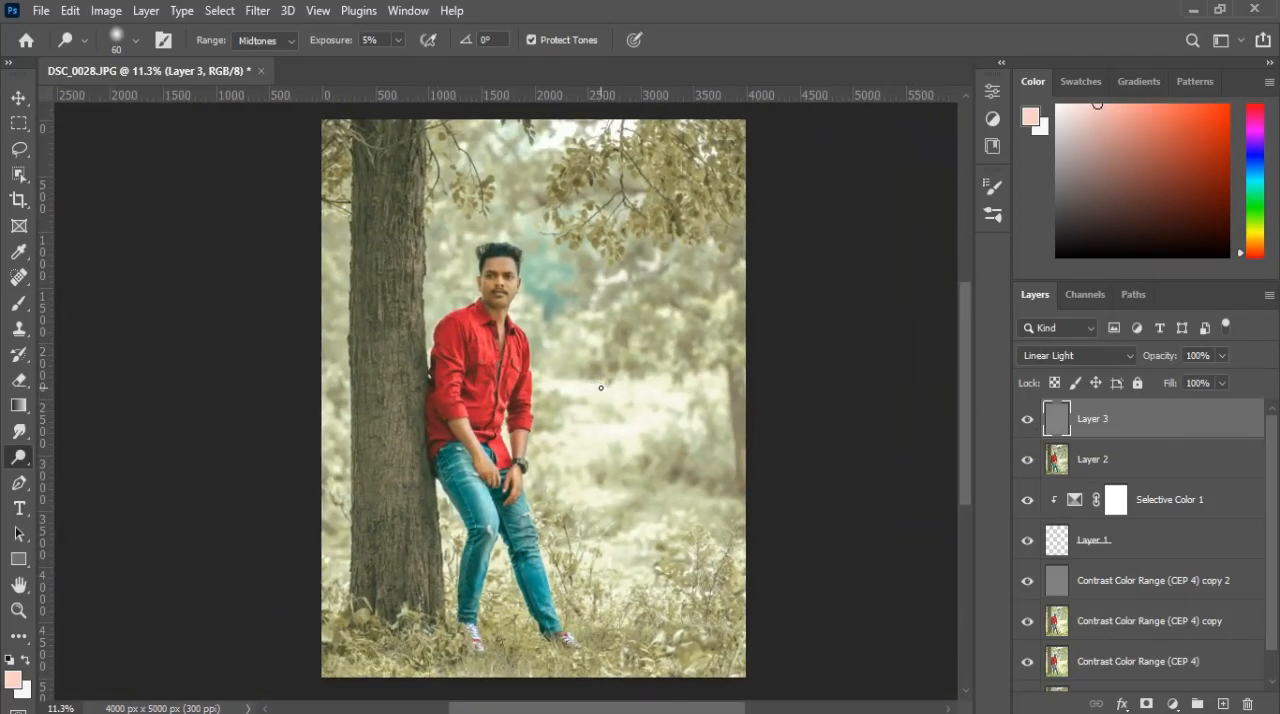
scroll(601, 387, "down", 1)
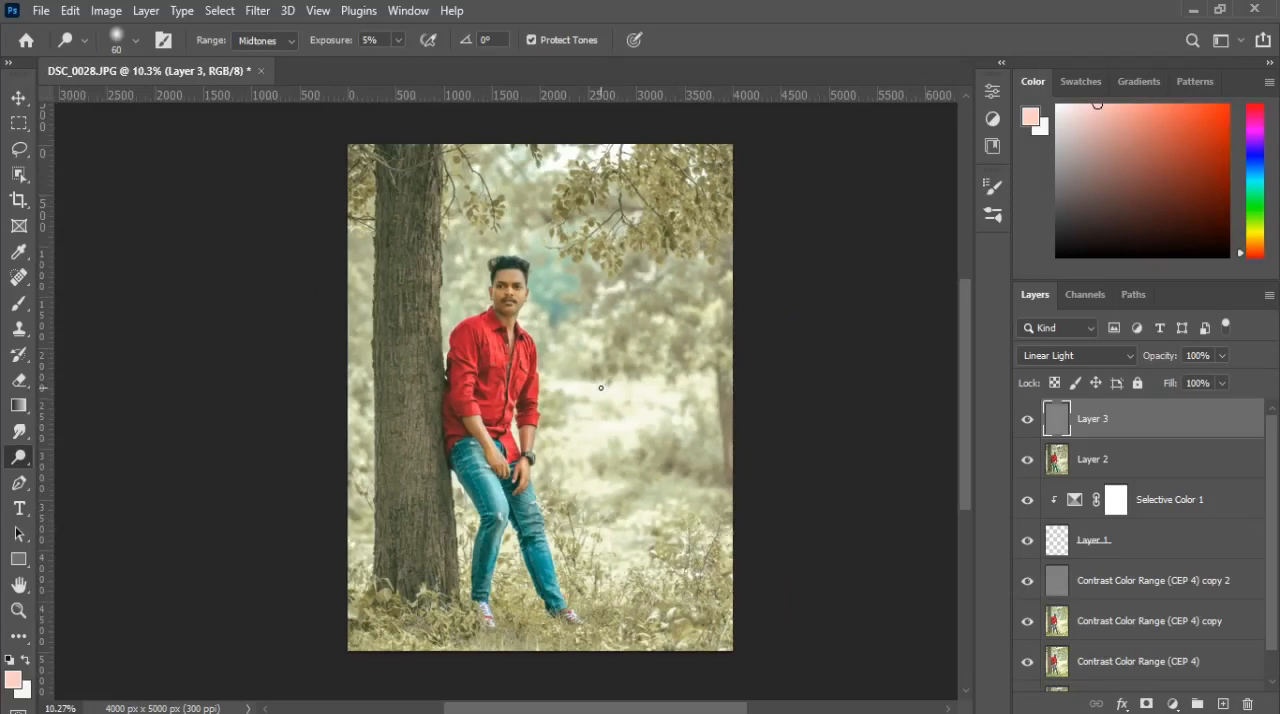
Step: Add a gradient fill layer above Layer 3, setting both color stops of its color-to-transparent gradient to black (000000)
left_click(1172, 704)
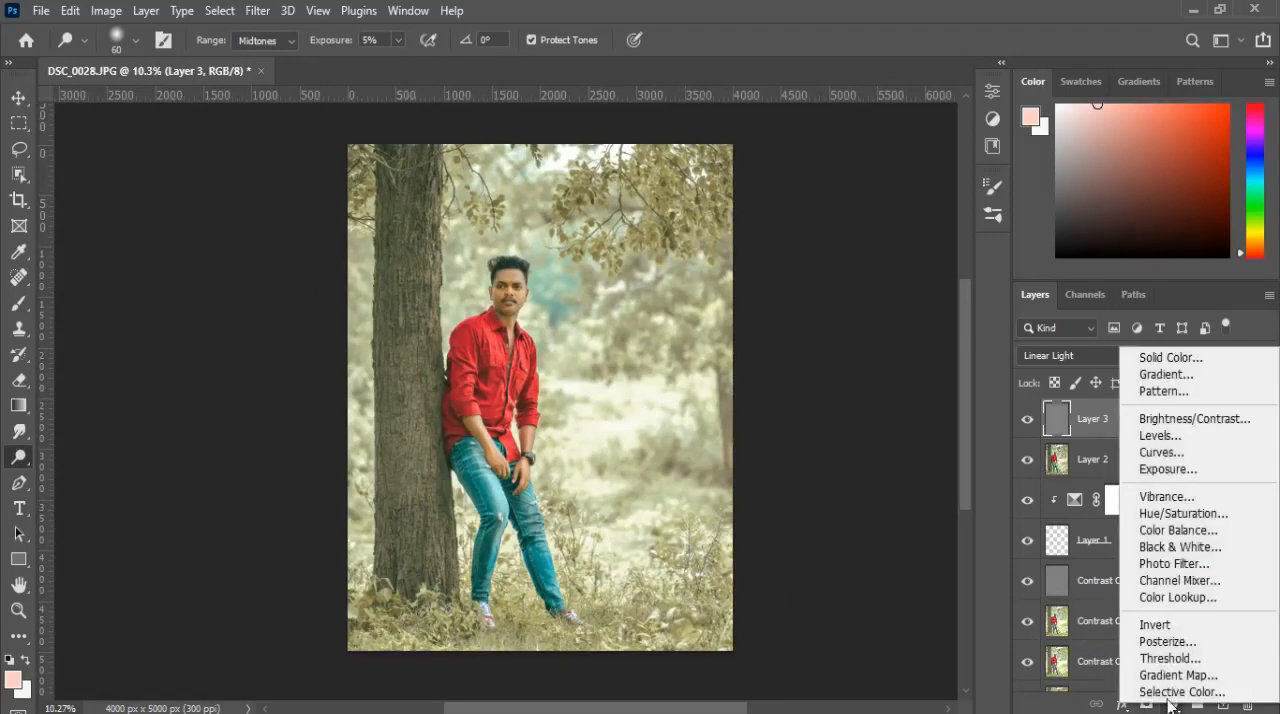
left_click(1166, 374)
left_click(968, 180)
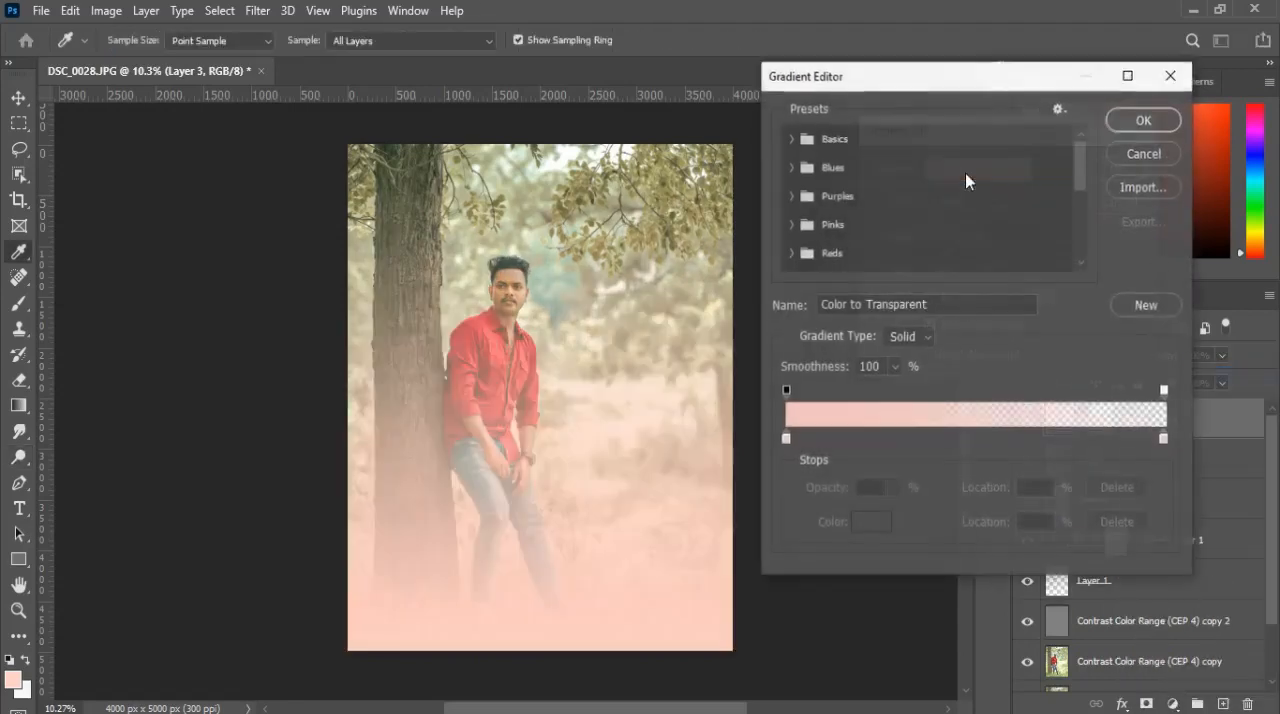
double_click(786, 439)
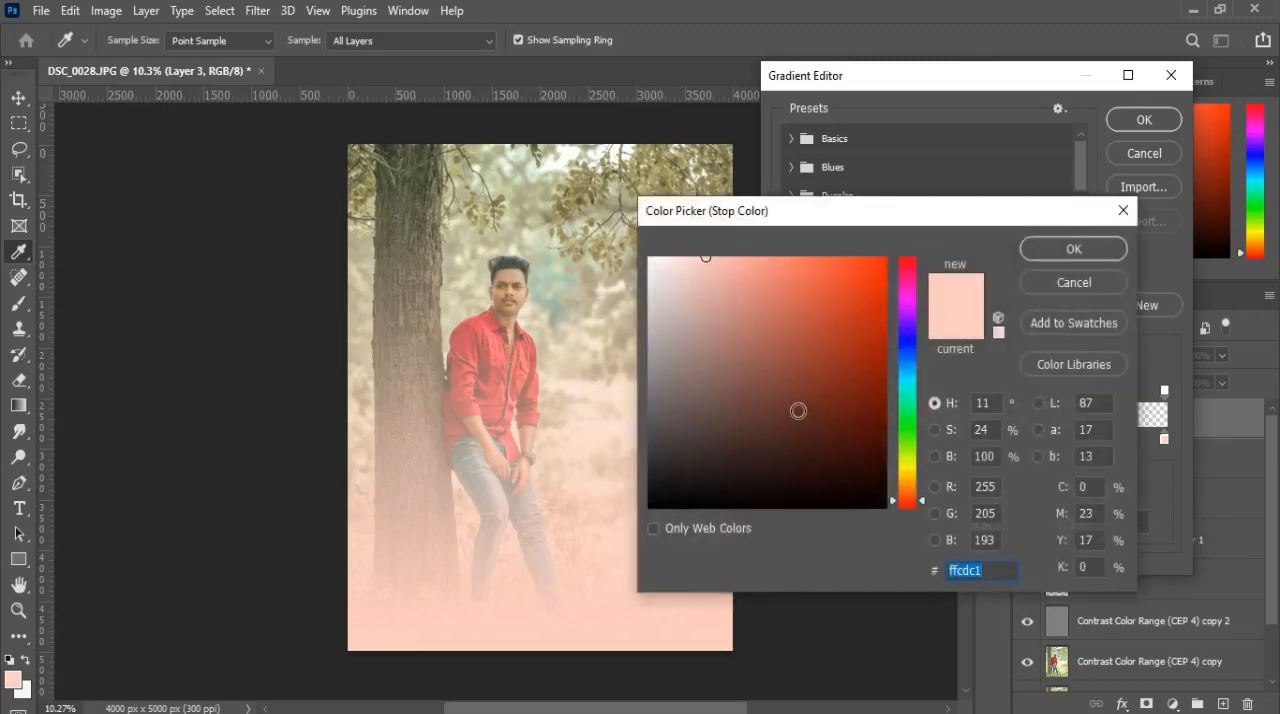
type("000000")
left_click(1060, 255)
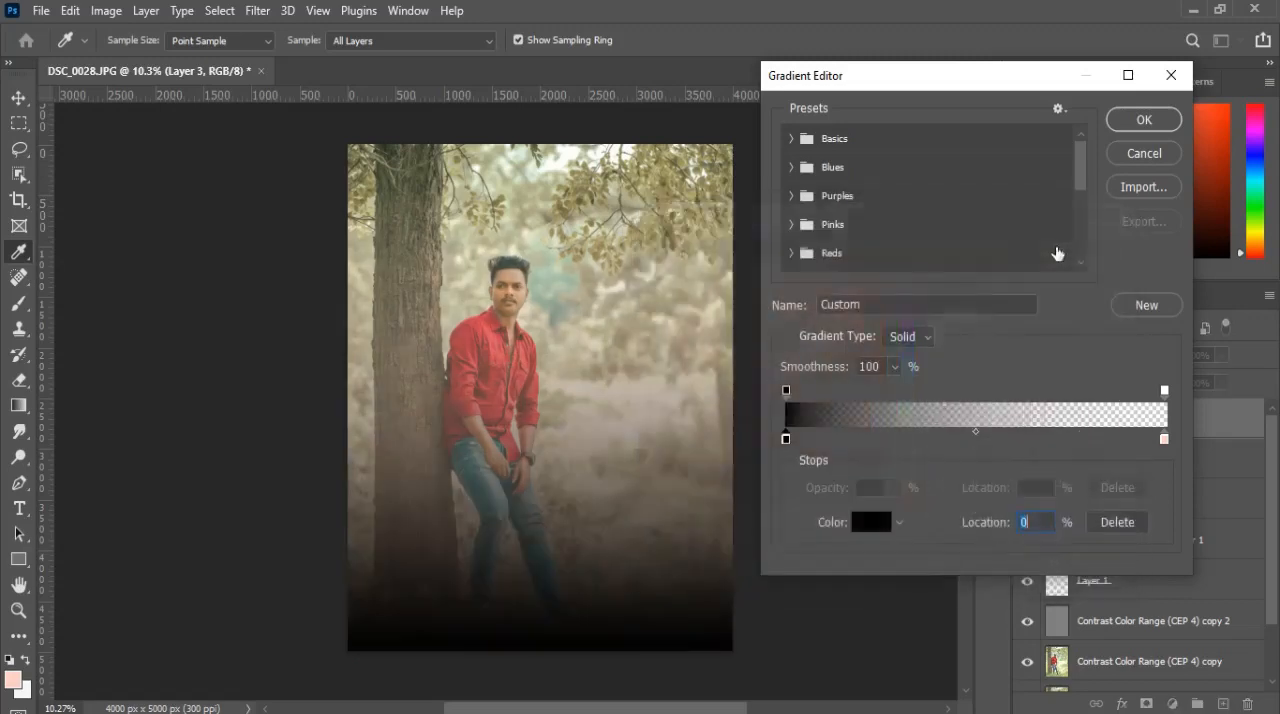
double_click(1164, 438)
type("000000")
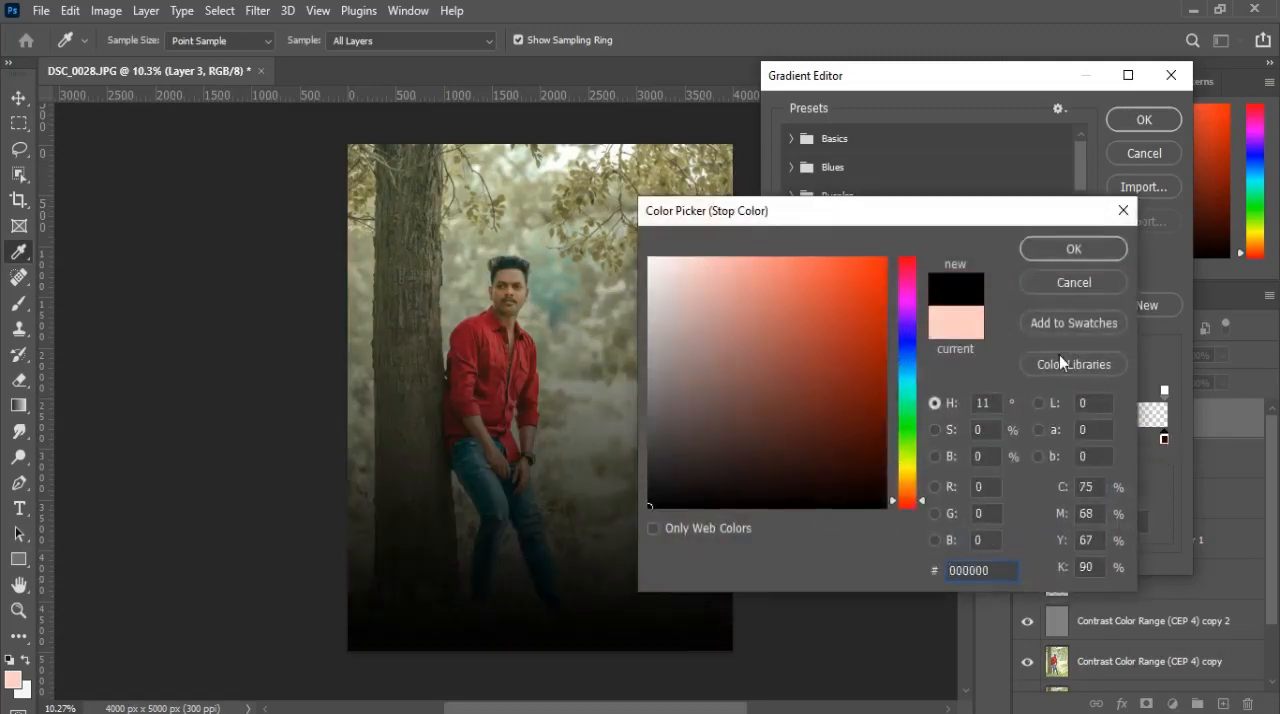
left_click(1068, 257)
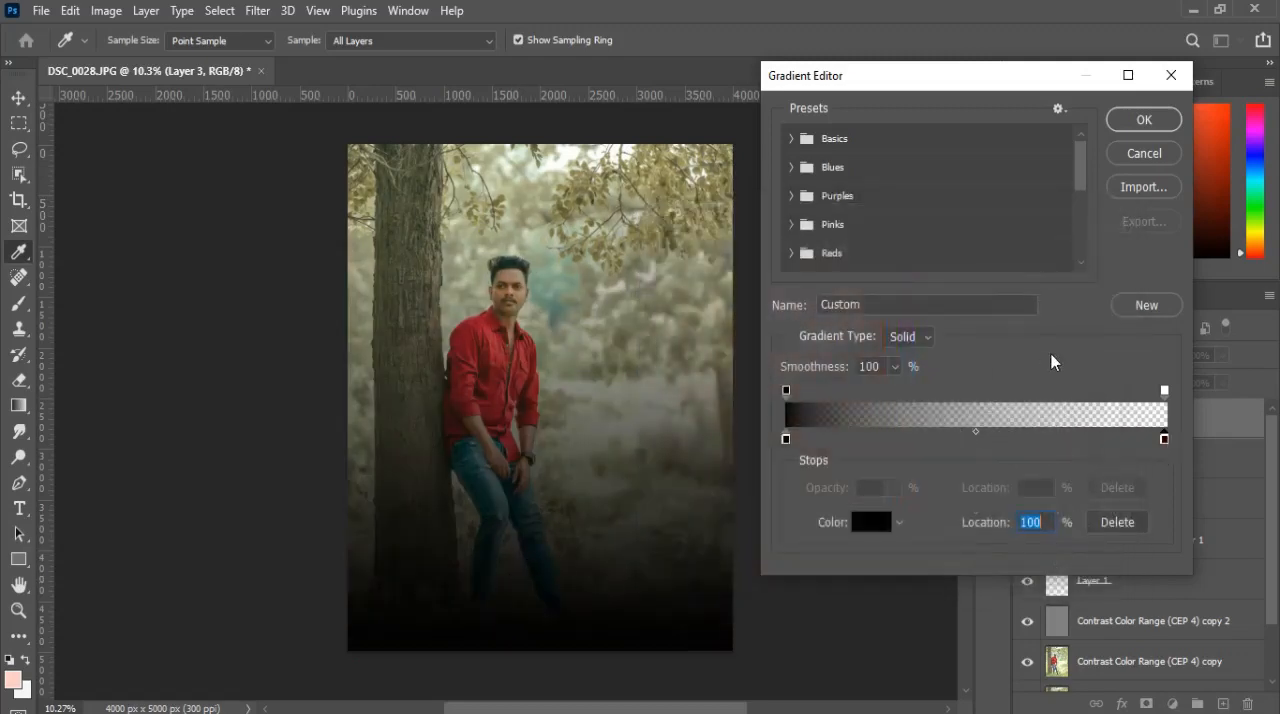
left_click(1143, 120)
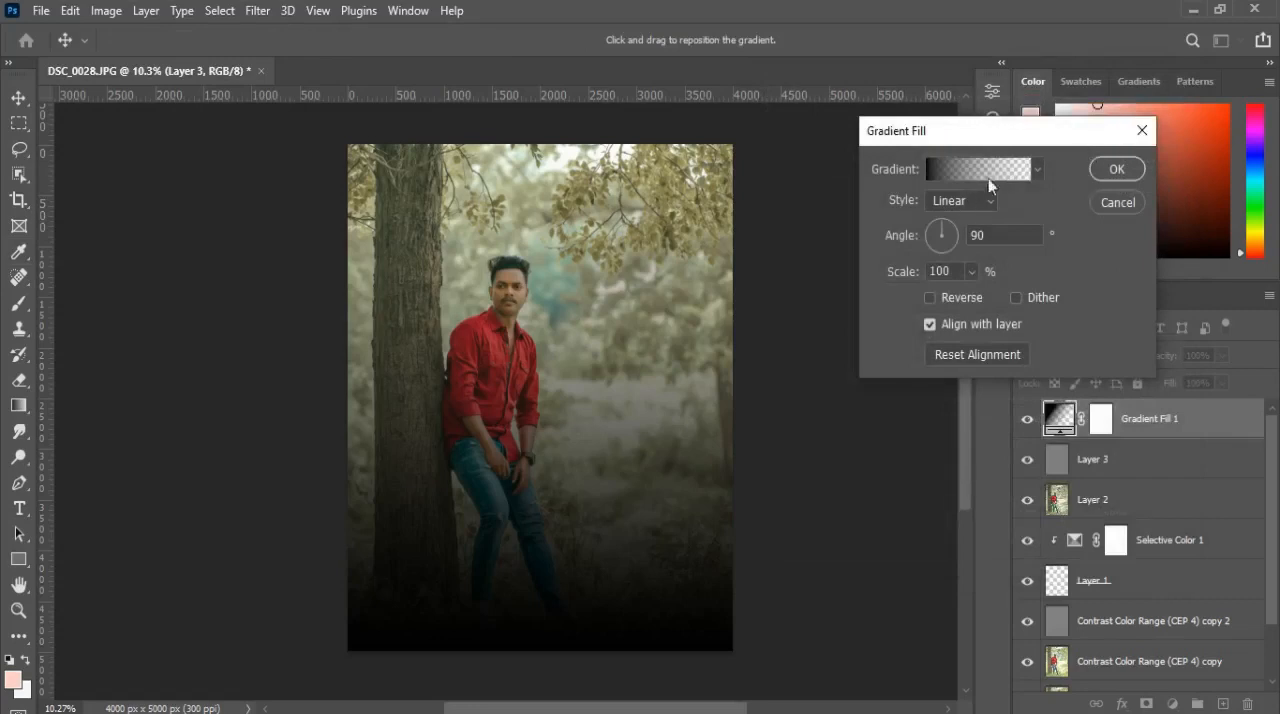
Step: Apply the gradient fill as a reversed Radial vignette at 286% scale, and compare the photo with and without it
left_click(990, 201)
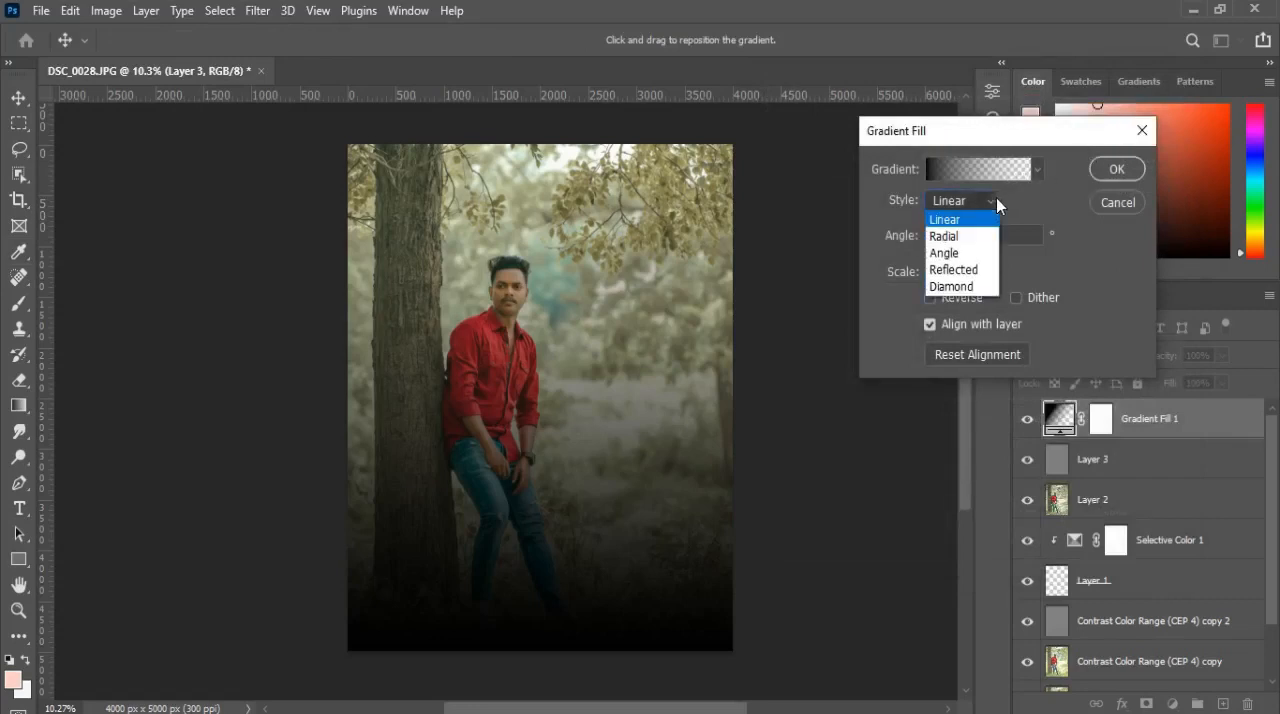
left_click(957, 237)
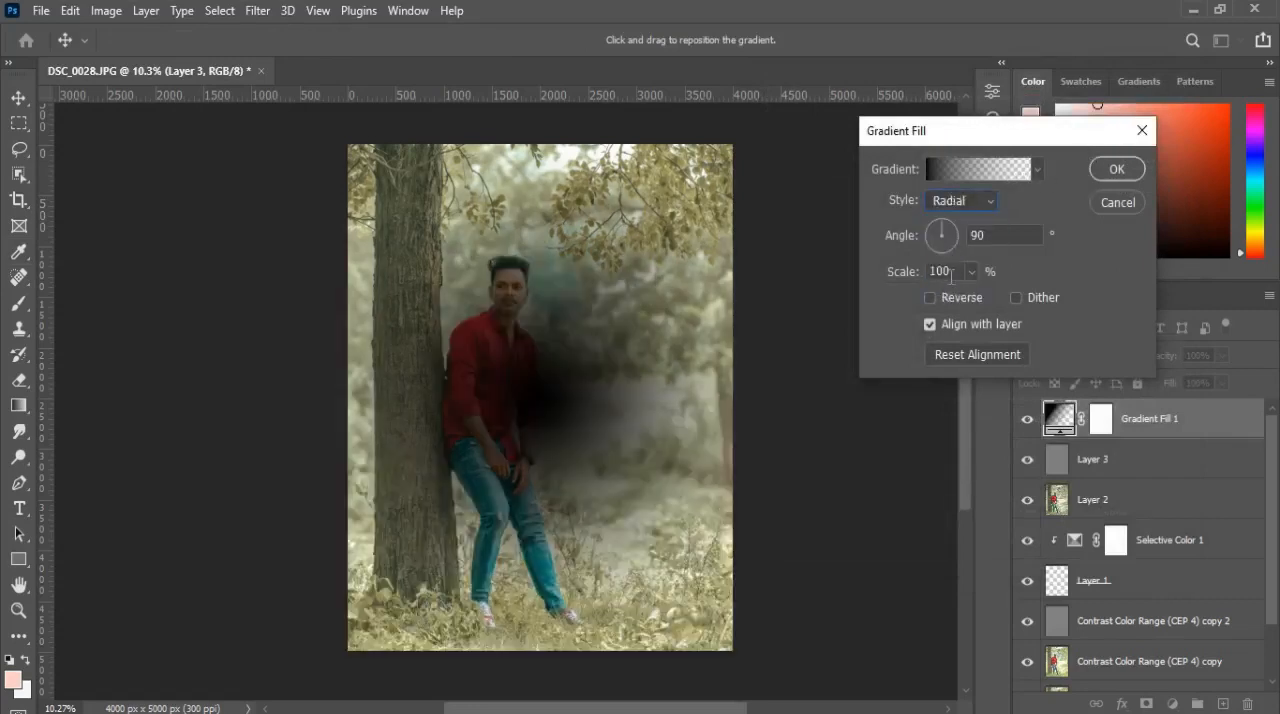
left_click(932, 298)
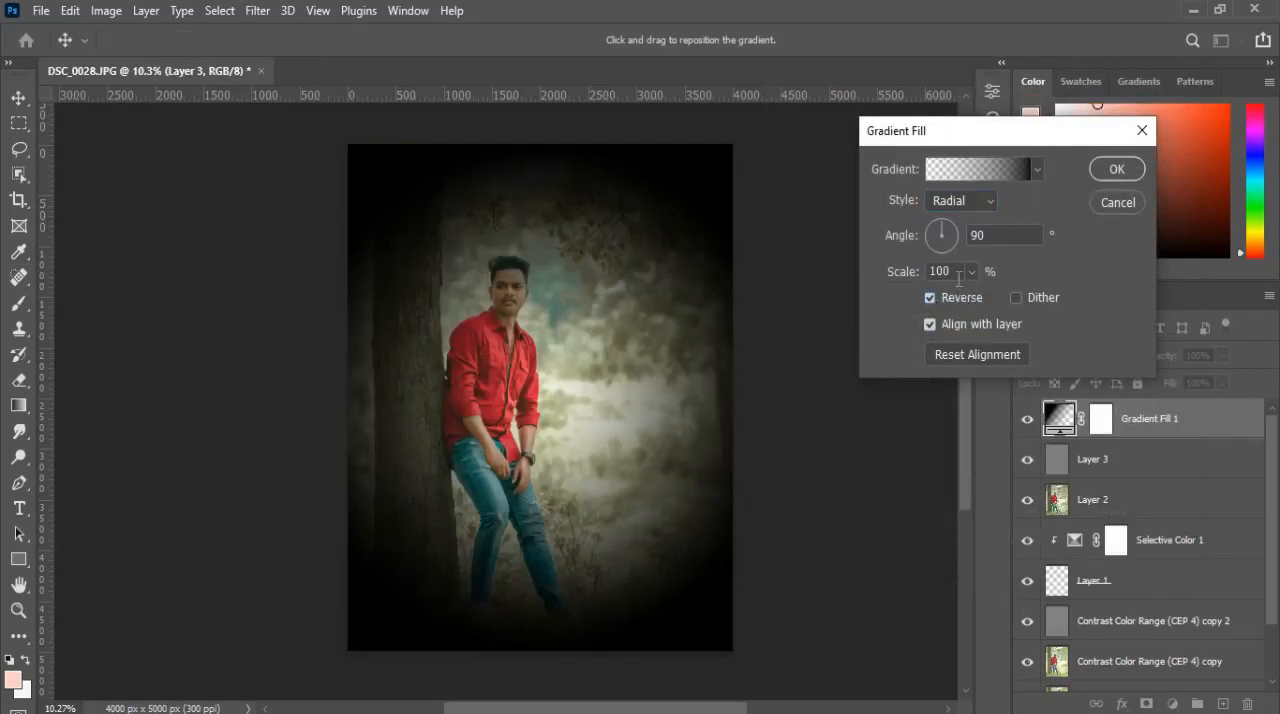
left_click(971, 272)
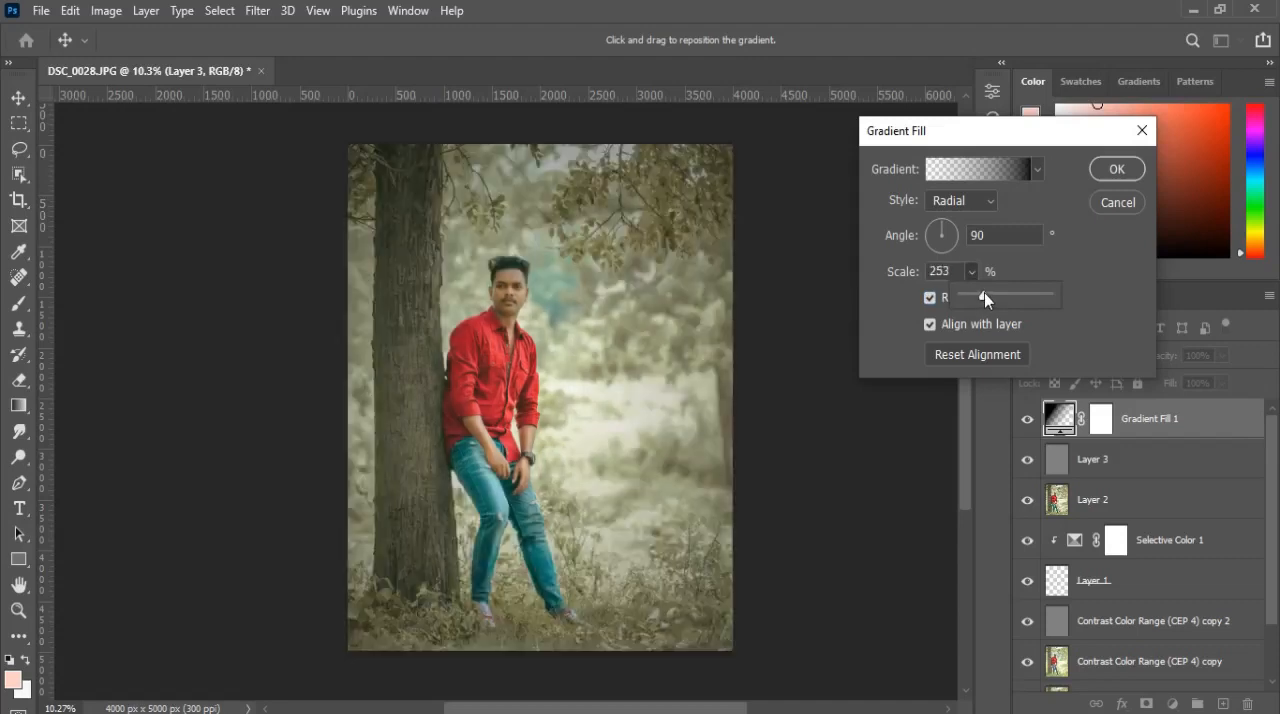
scroll(984, 292, "up", 1)
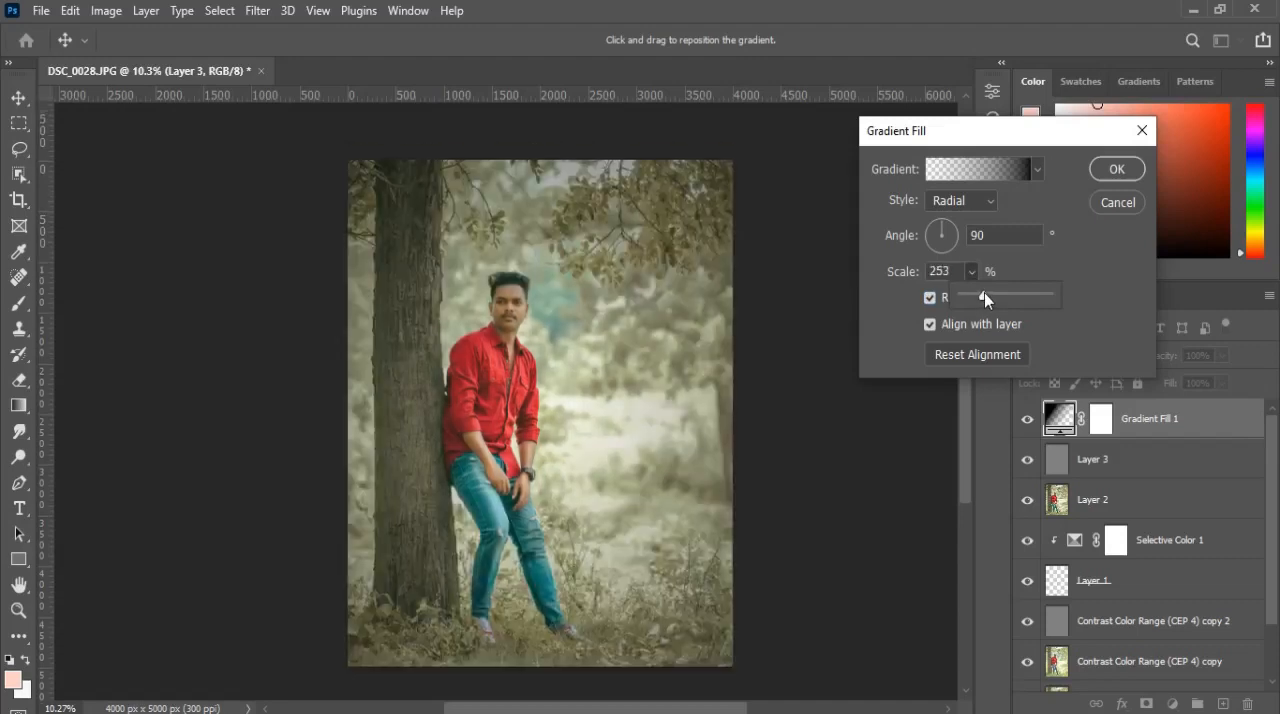
left_click_drag(984, 292, 987, 293)
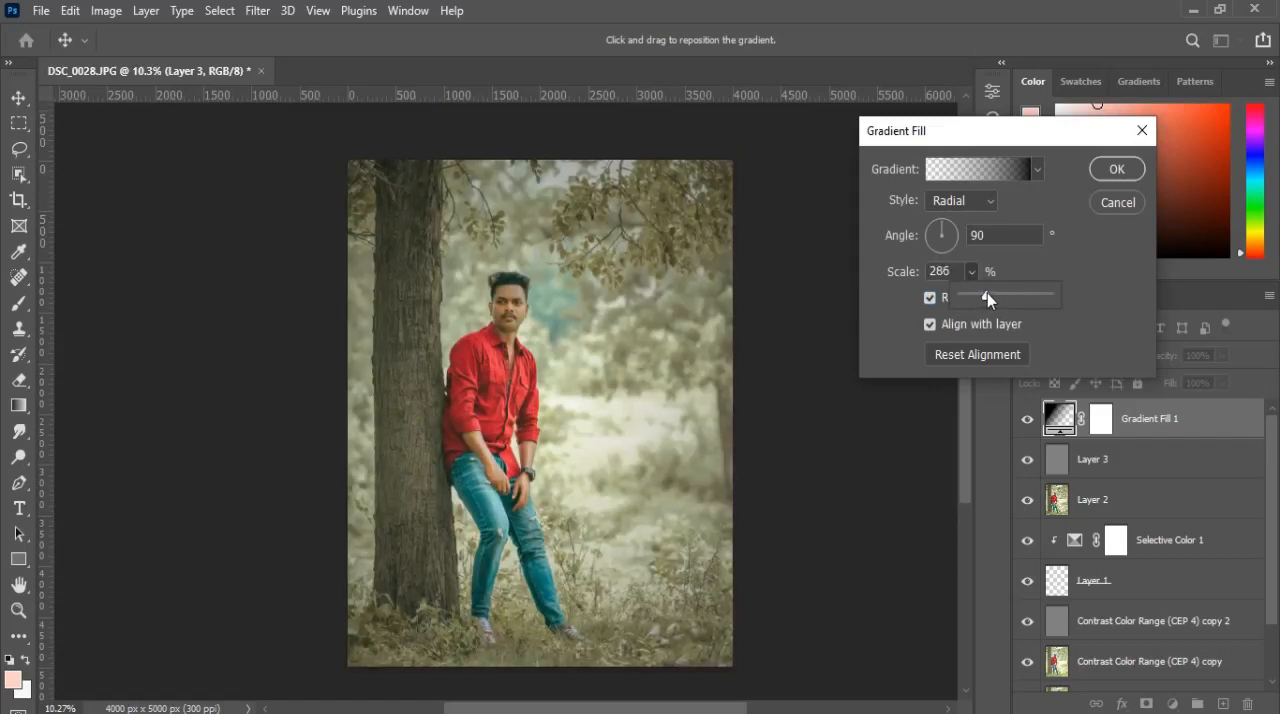
left_click(972, 271)
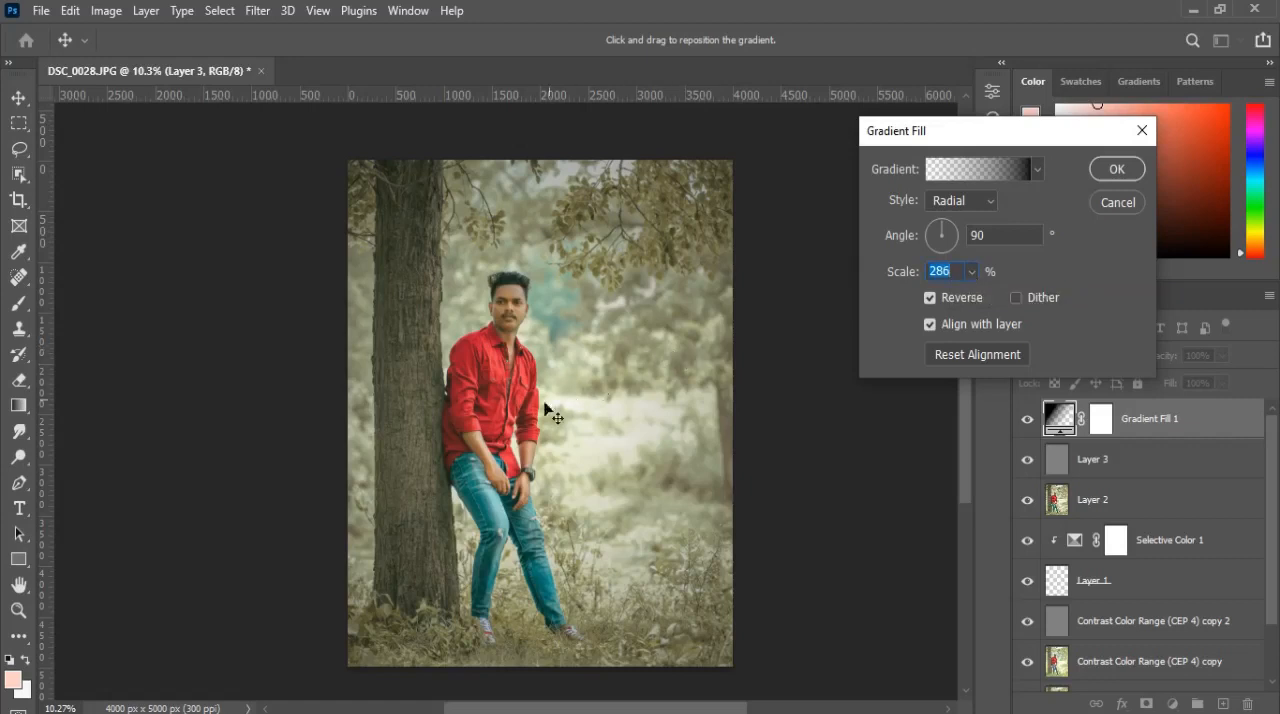
left_click(1104, 175)
left_click(1027, 421)
left_click(1027, 421)
scroll(619, 410, "down", 1)
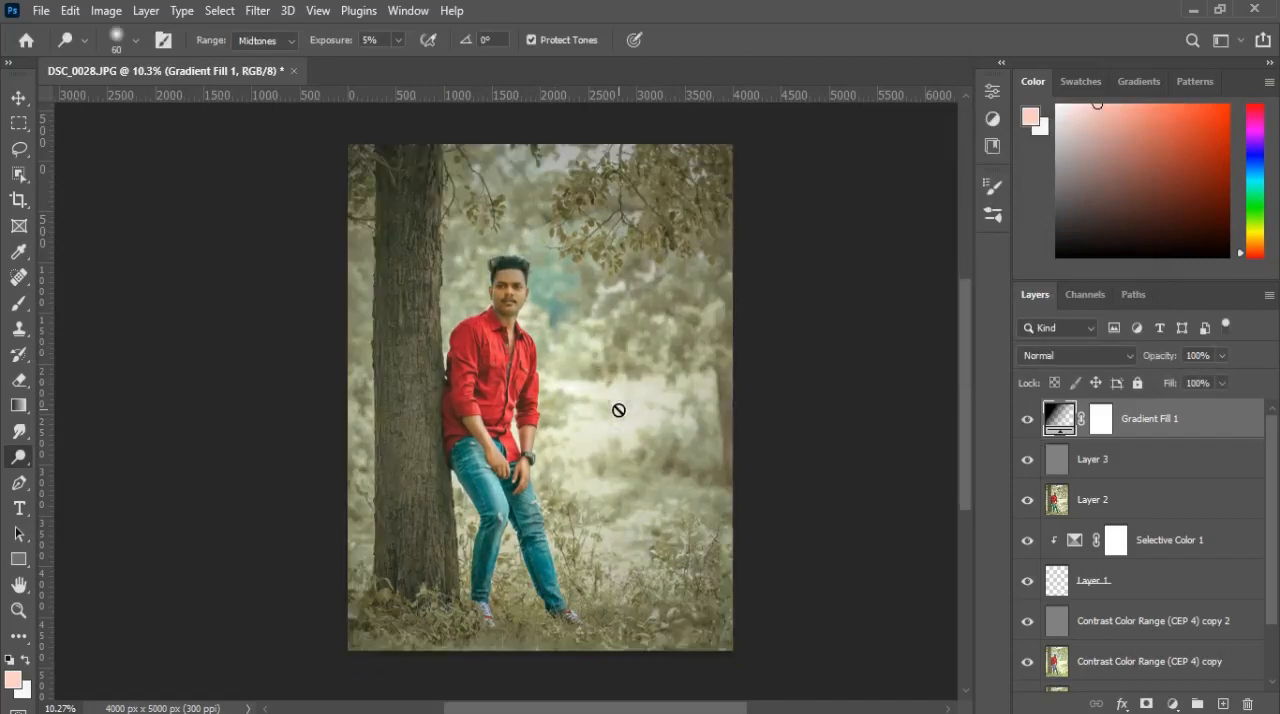